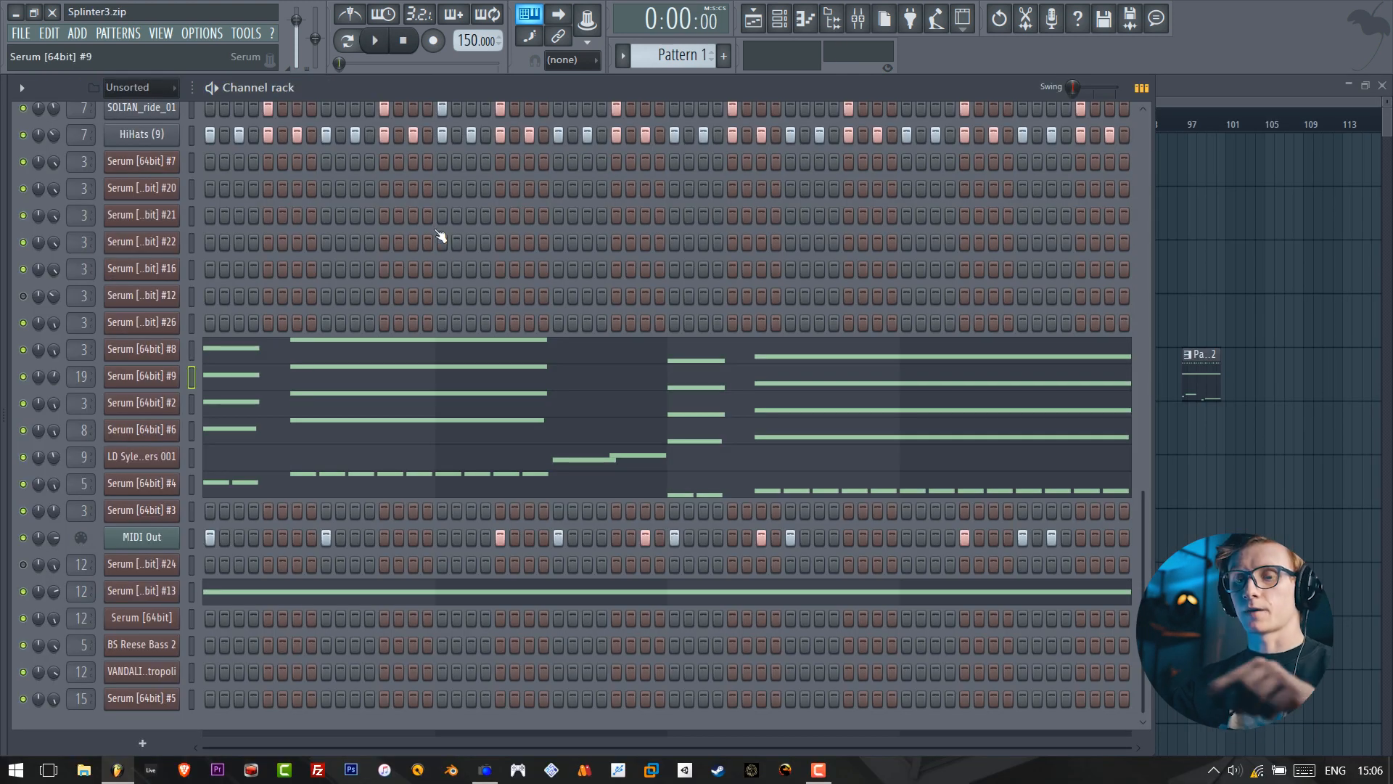
Open the effects page of the Flanged Choppy patch and compare its sound with the flanger and effects filter switched off and on.
{"action": "left_click_drag", "start_coordinate": [555, 149], "coordinate": [582, 132]}
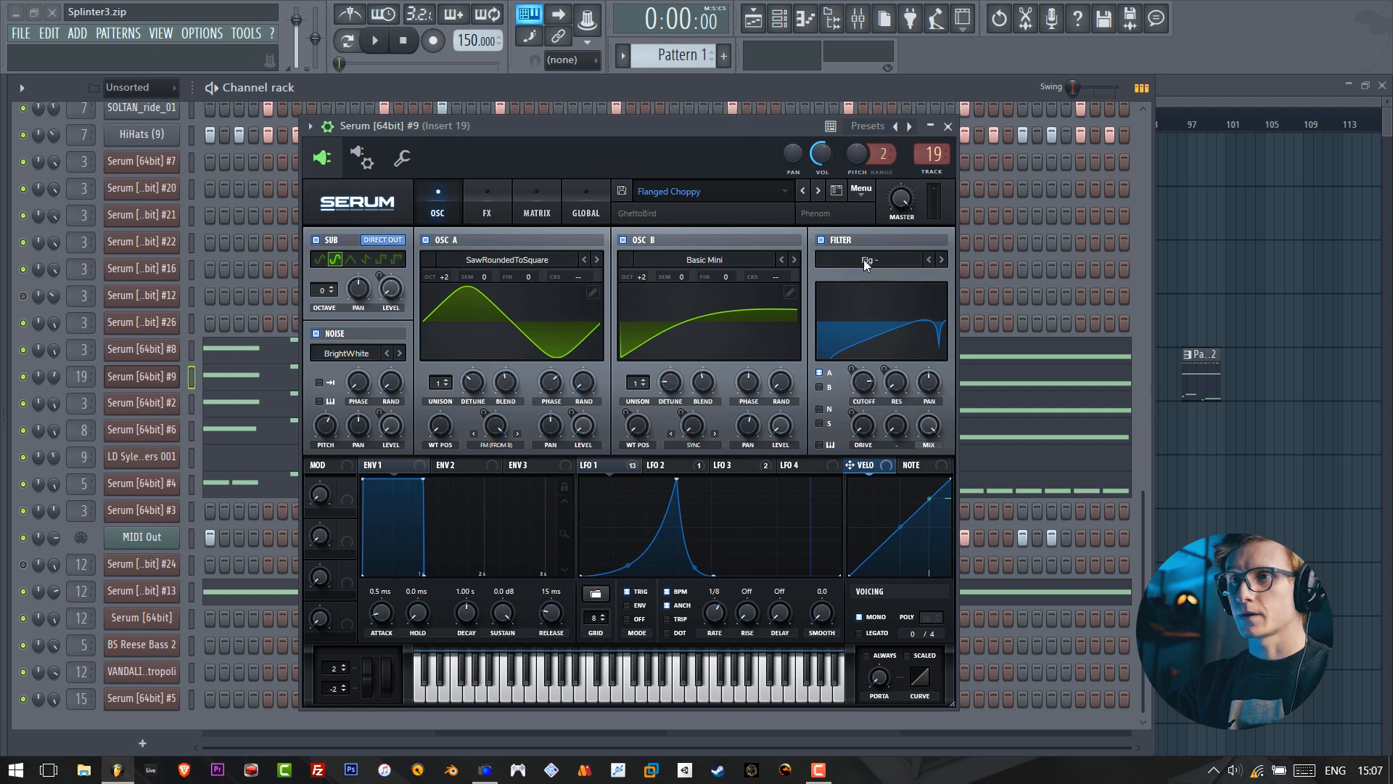
{"action": "left_click", "coordinate": [489, 209]}
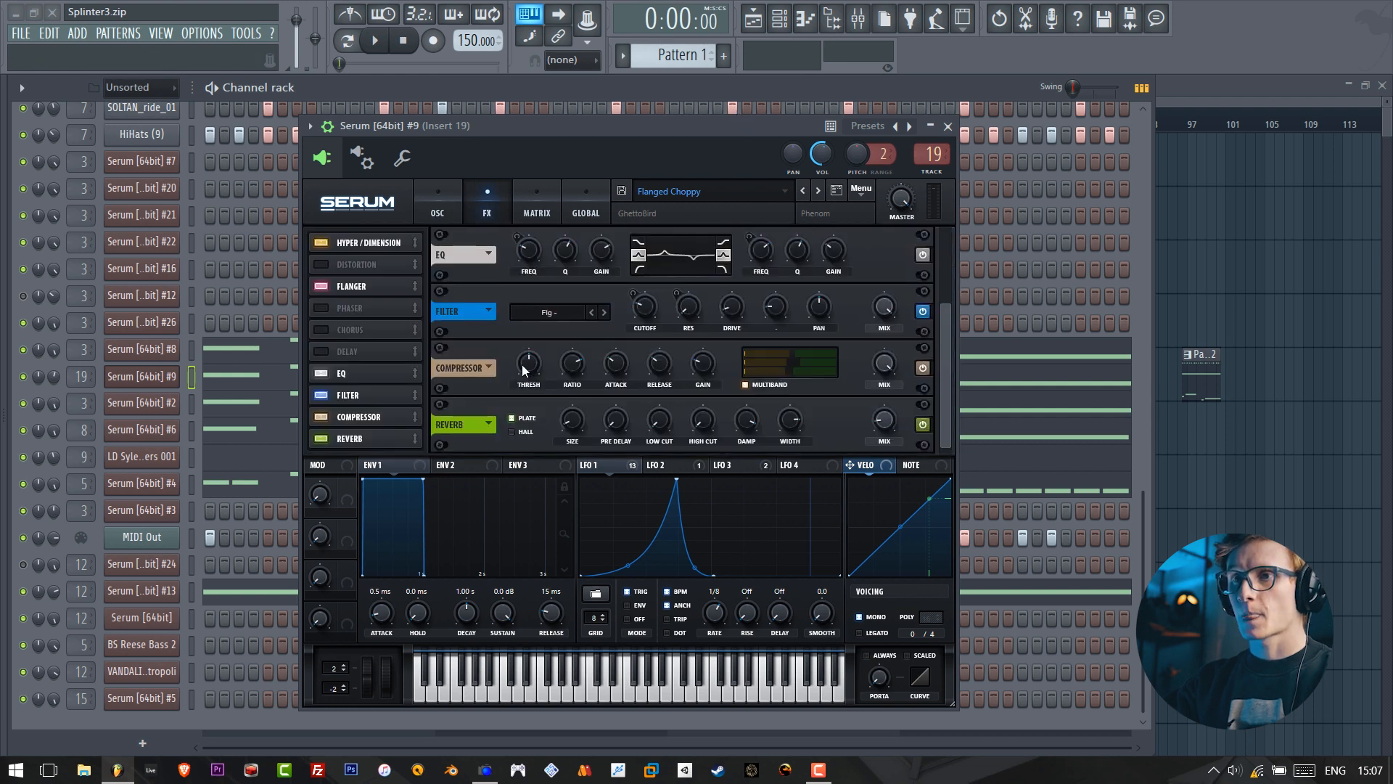
{"action": "left_click", "coordinate": [355, 285]}
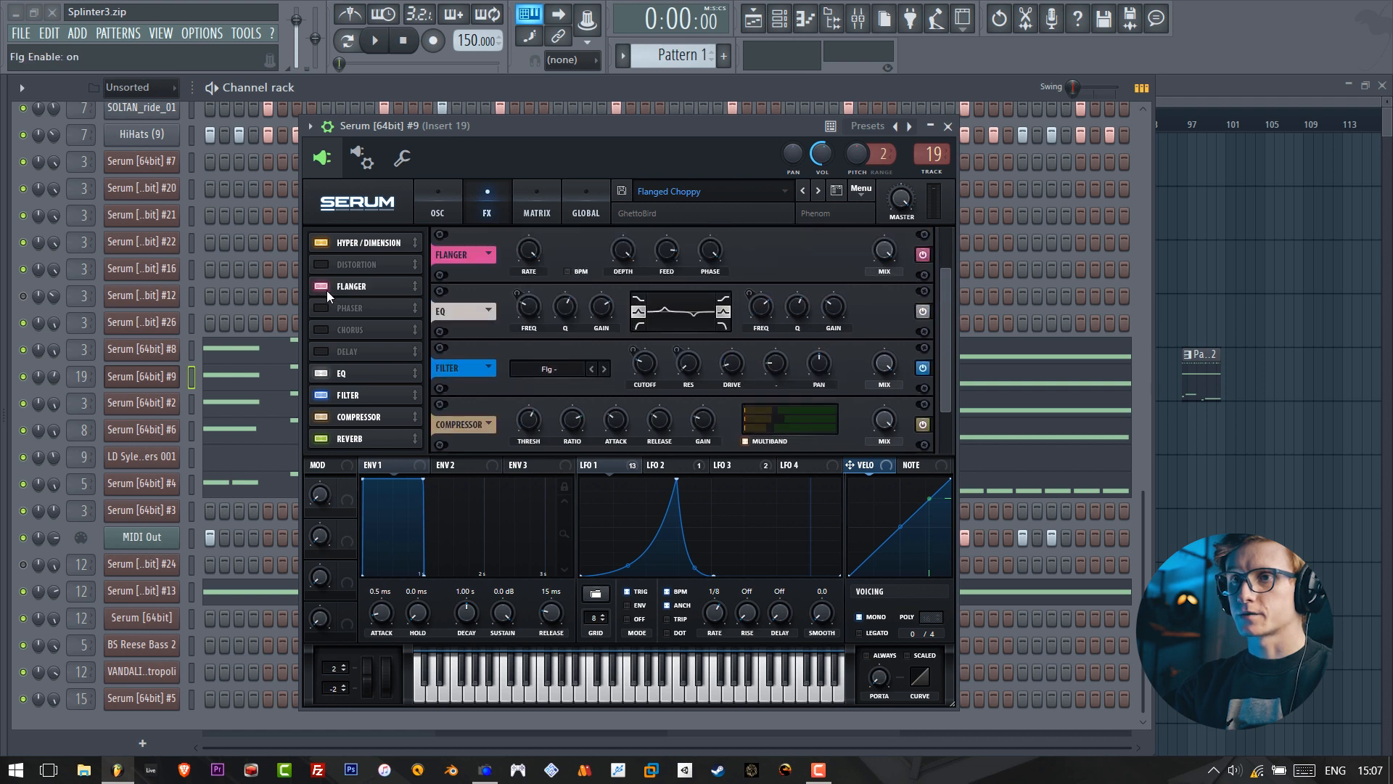
{"action": "left_click", "coordinate": [321, 286]}
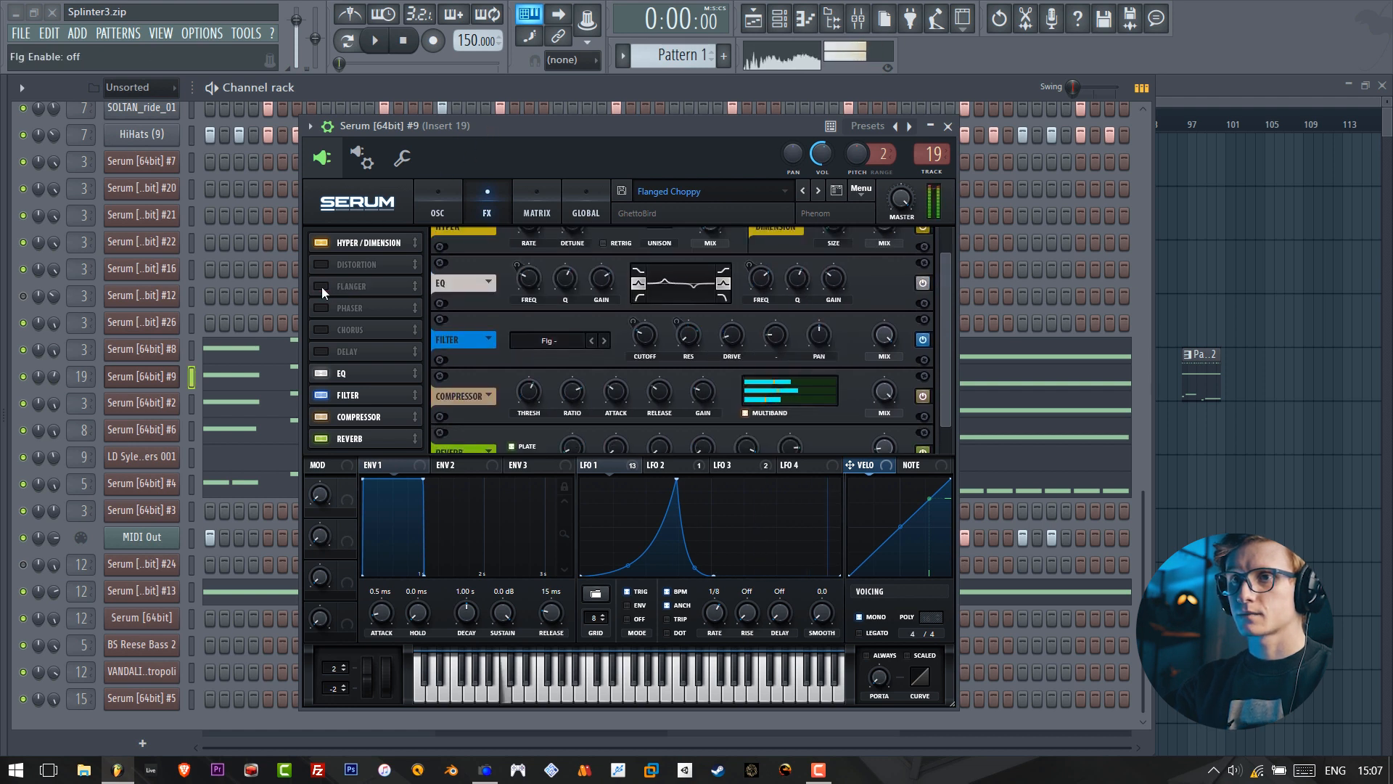
{"action": "left_click", "coordinate": [321, 286]}
{"action": "left_click", "coordinate": [329, 394]}
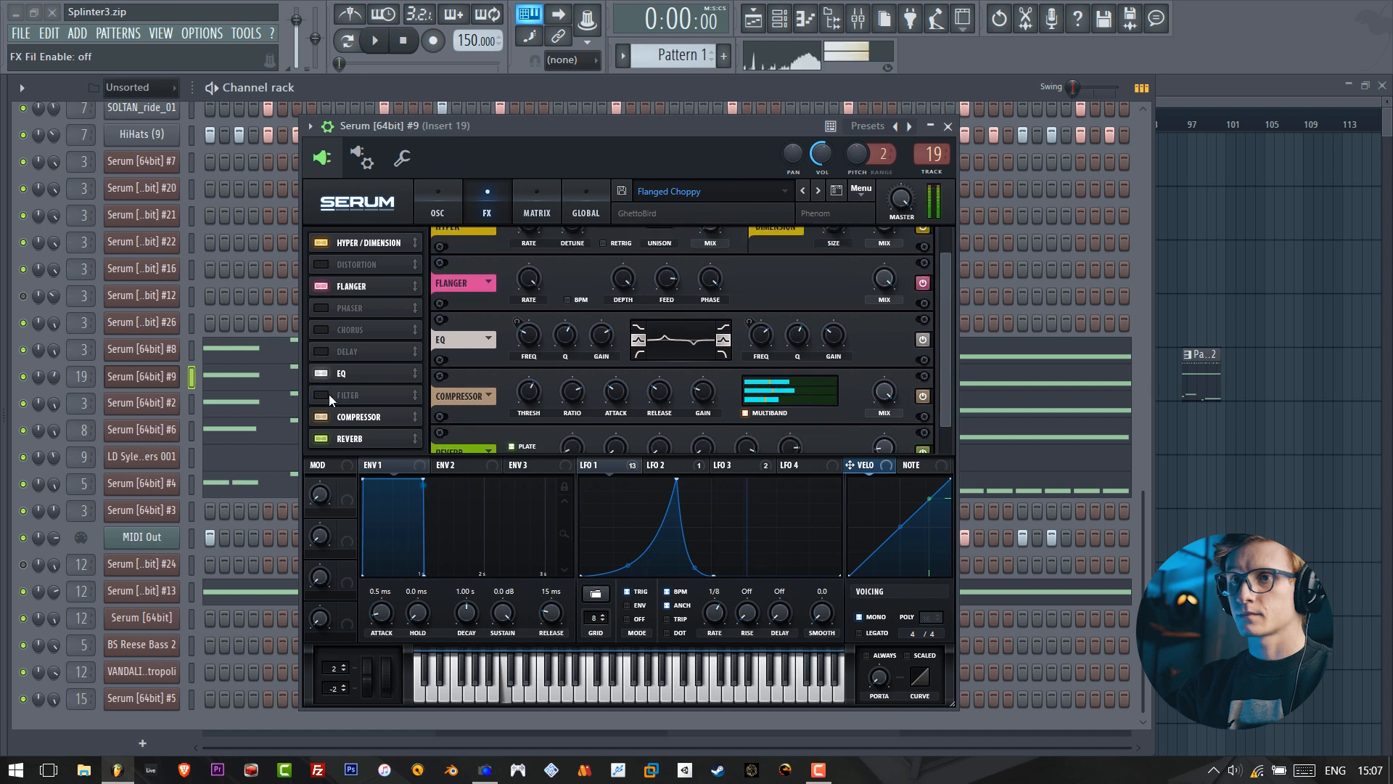
{"action": "left_click", "coordinate": [327, 396]}
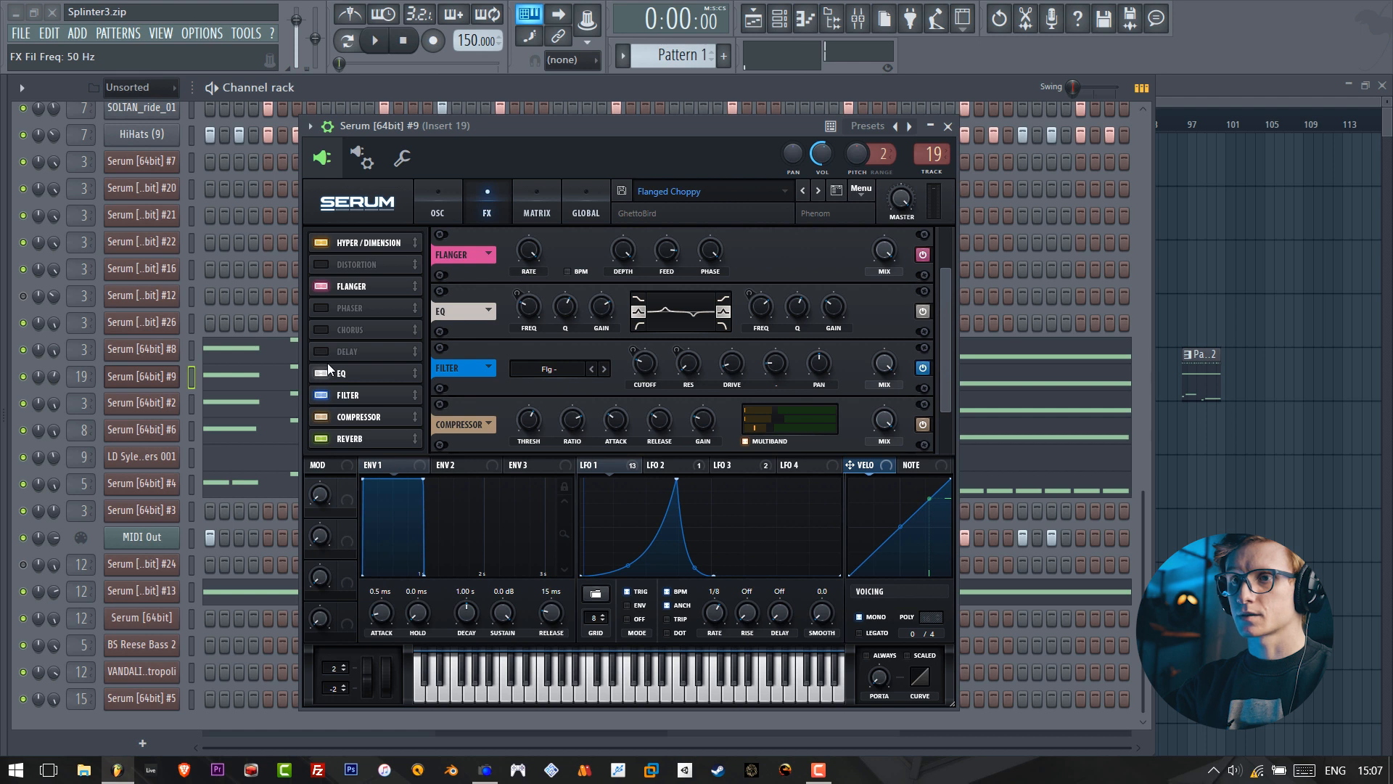
{"action": "left_click", "coordinate": [348, 396]}
{"action": "left_click", "coordinate": [421, 200]}
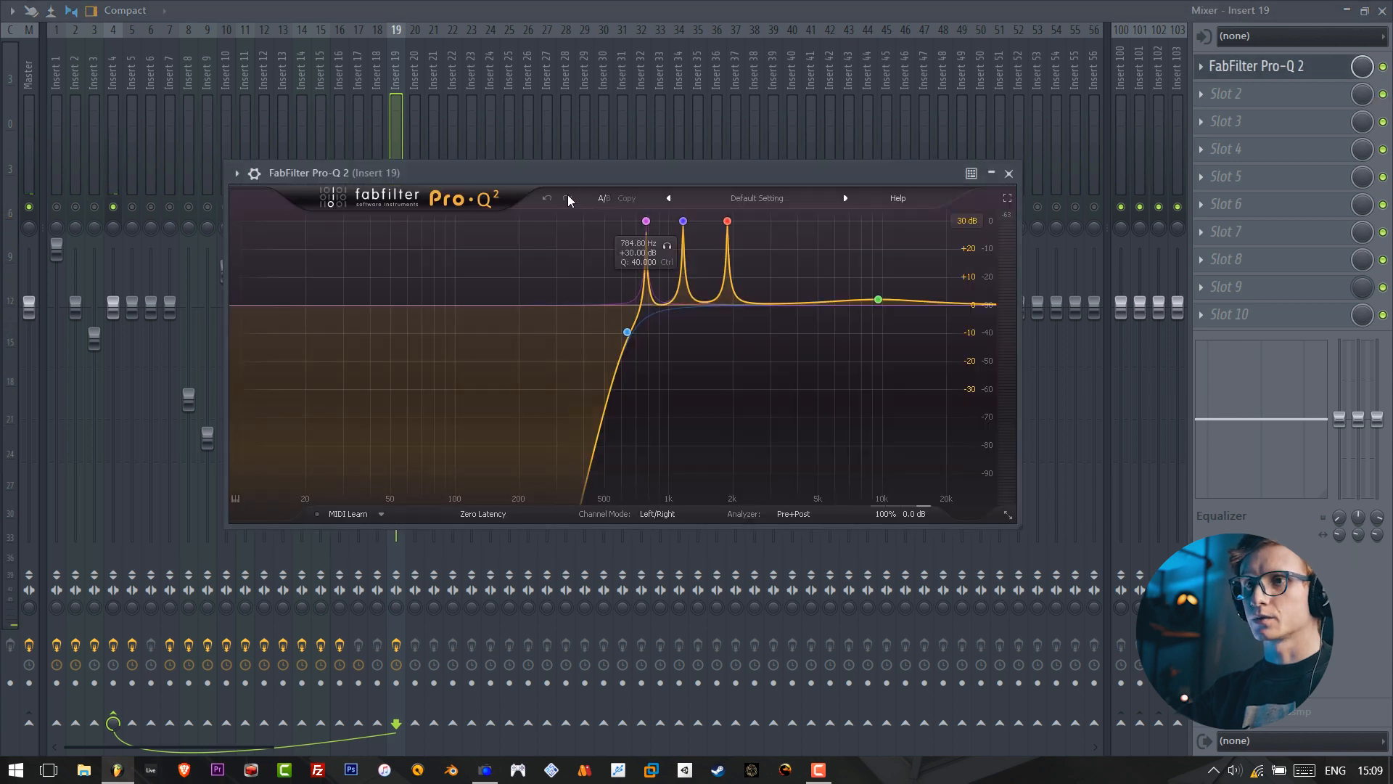
Inspect the three narrow +30 dB boosts in the first FabFilter Pro-Q 2 on Insert 19 and audition the result.
{"action": "left_click_drag", "start_coordinate": [596, 170], "coordinate": [618, 181]}
{"action": "left_click_drag", "start_coordinate": [716, 184], "coordinate": [717, 181]}
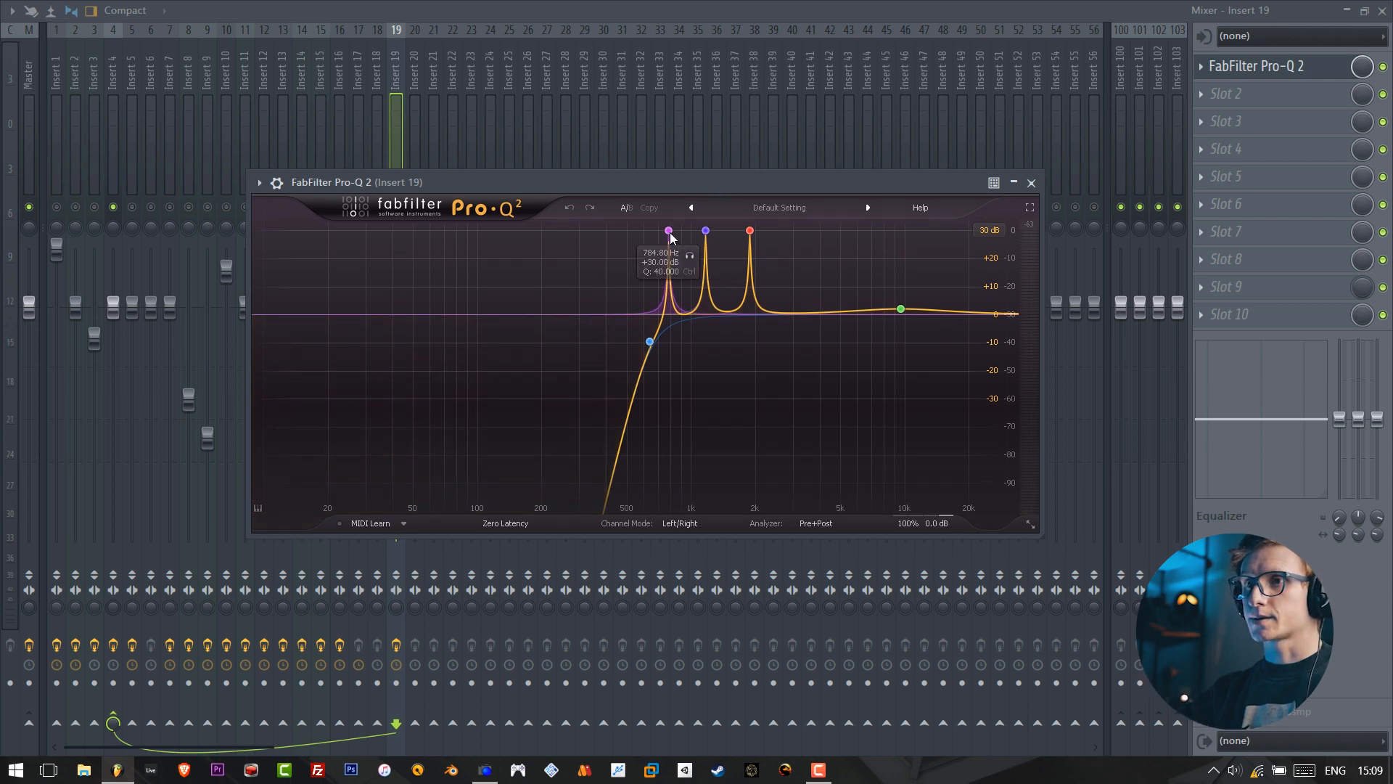
{"action": "left_click", "coordinate": [749, 232]}
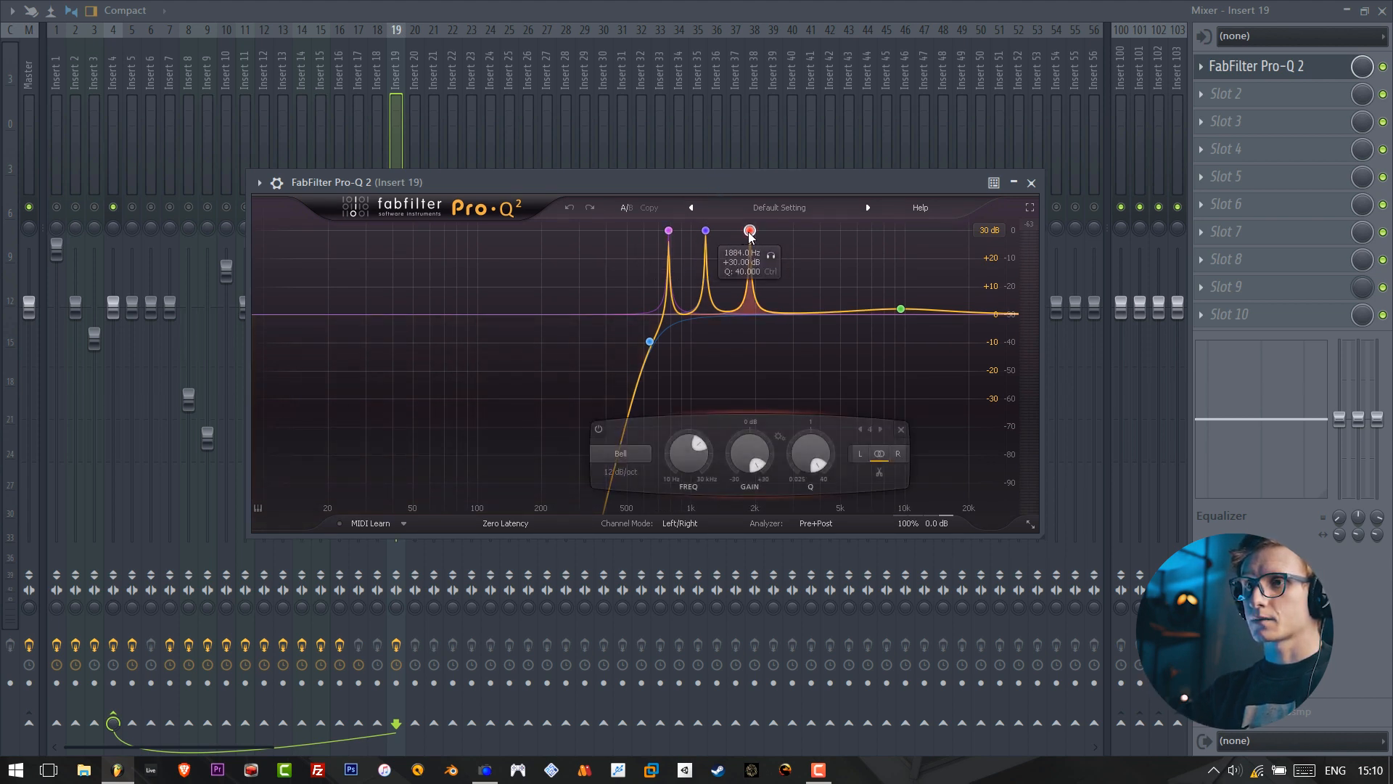
{"action": "key", "text": "space"}
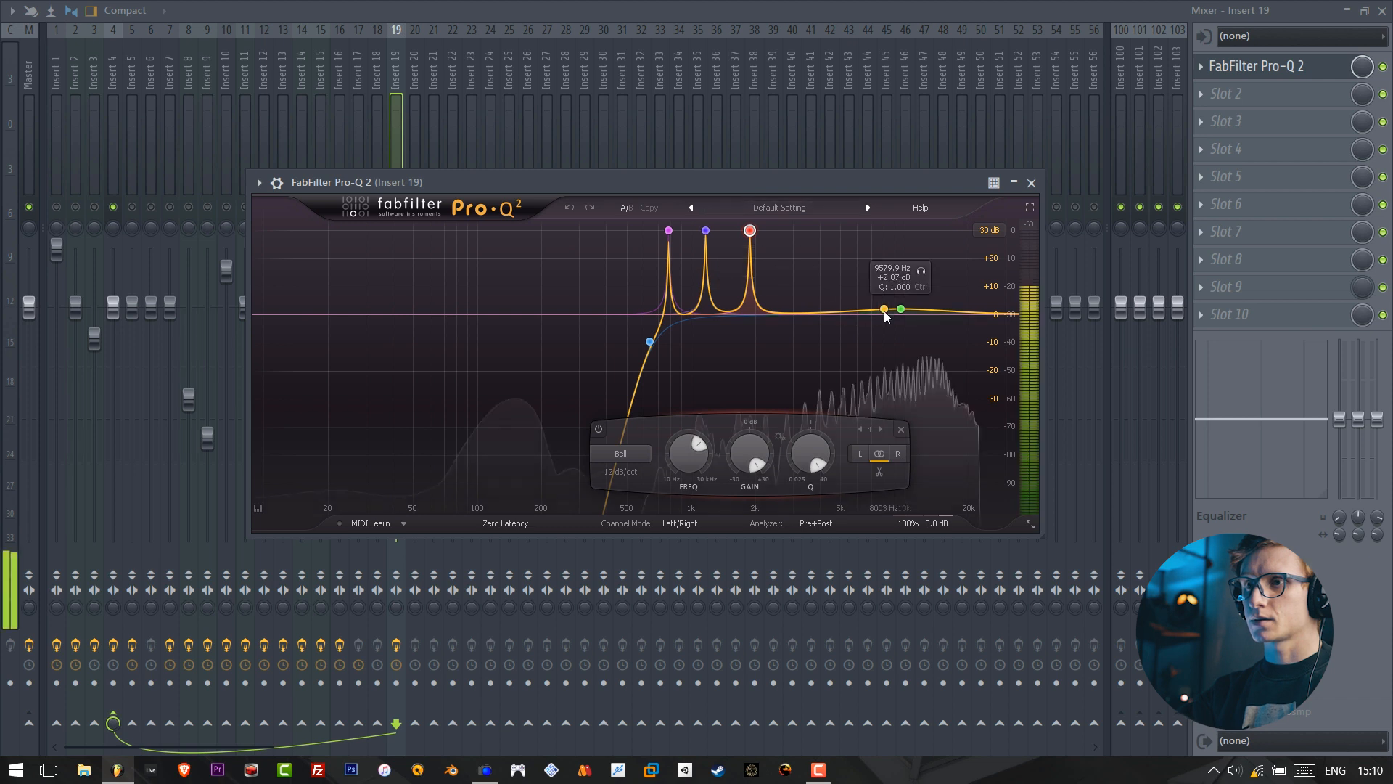
{"action": "key", "text": "space"}
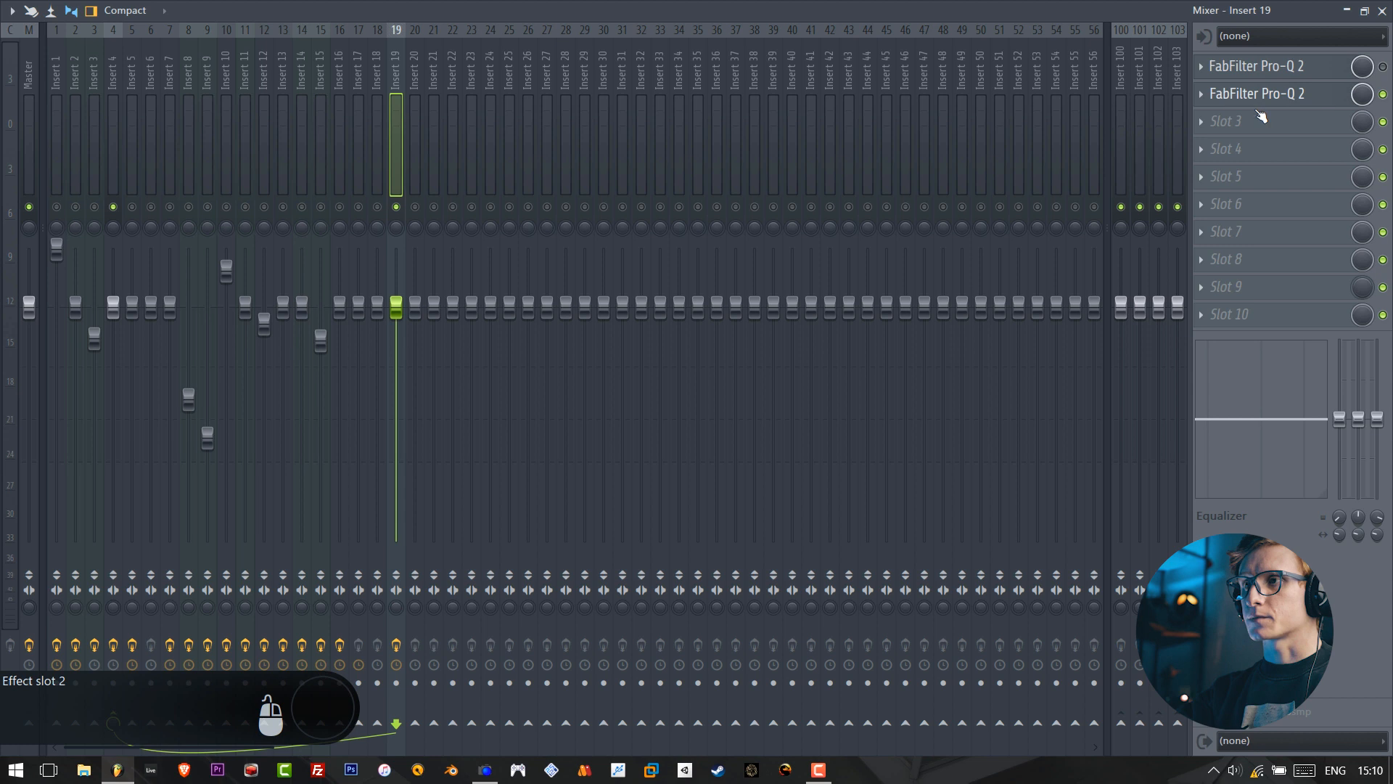
Open the second FabFilter Pro-Q 2 on Insert 19 and add a Low Cut band at about 241 Hz.
{"action": "left_click", "coordinate": [1259, 105]}
{"action": "left_click_drag", "start_coordinate": [611, 138], "coordinate": [856, 168]}
{"action": "double_click", "coordinate": [601, 310]}
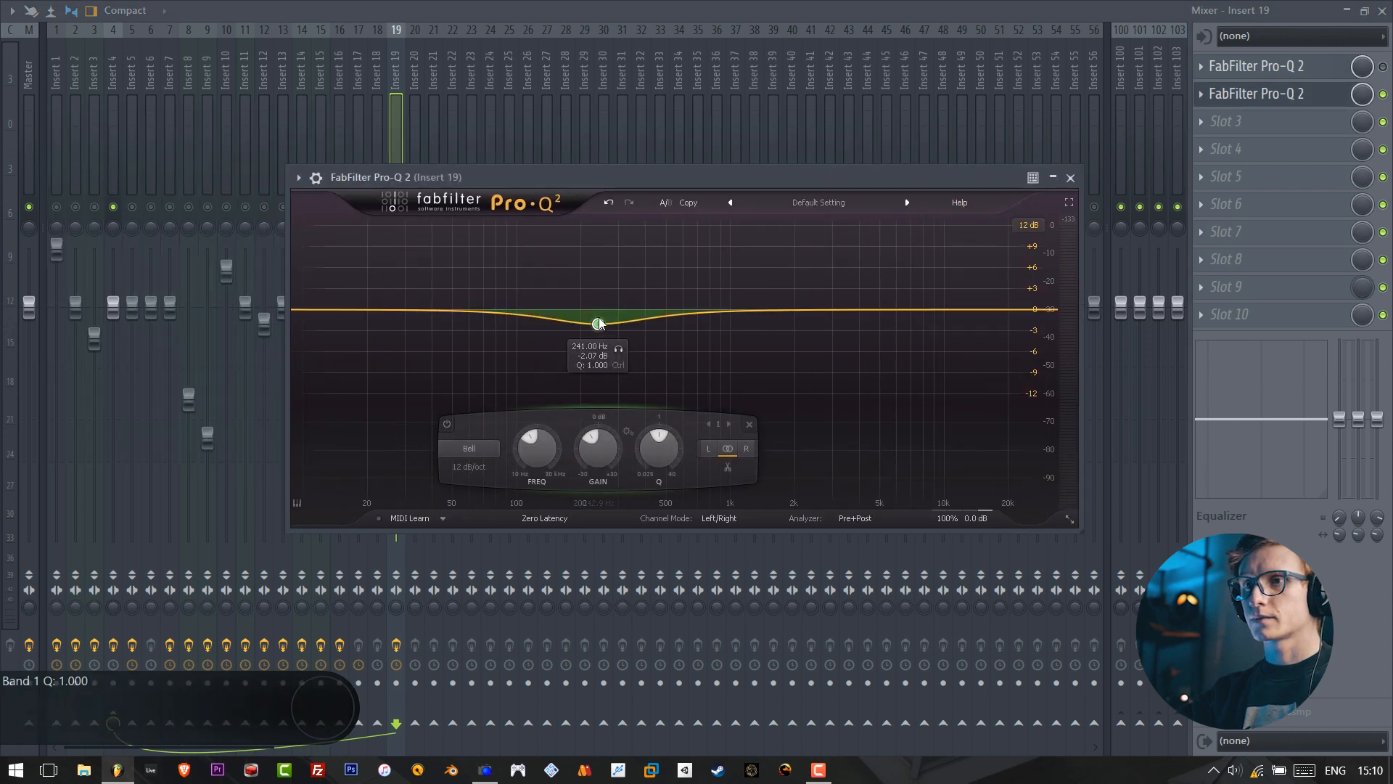
{"action": "right_click", "coordinate": [600, 311]}
{"action": "mouse_move", "coordinate": [668, 345]}
{"action": "left_click", "coordinate": [794, 377]}
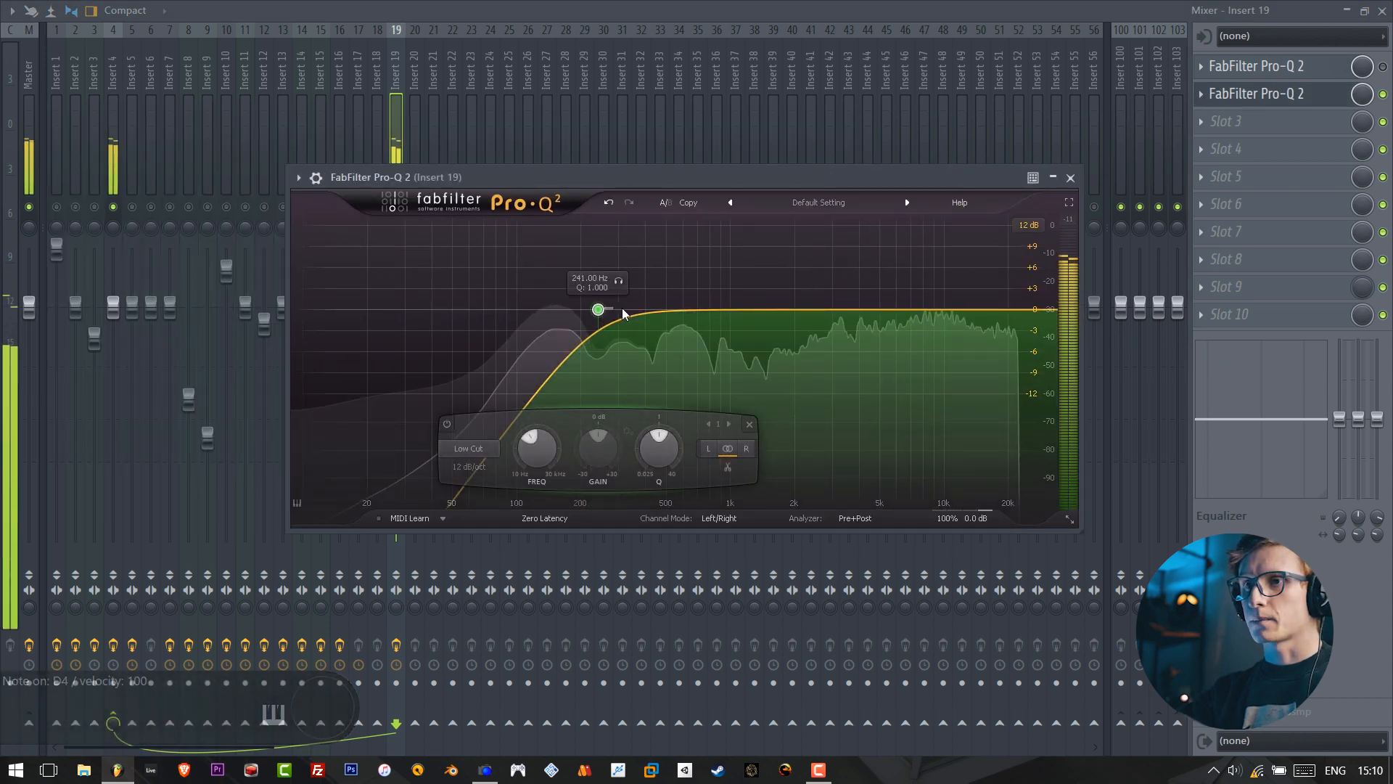
Steepen the low-cut band's slope and move its frequency up to between 200 and 500 Hz.
{"action": "right_click", "coordinate": [601, 309]}
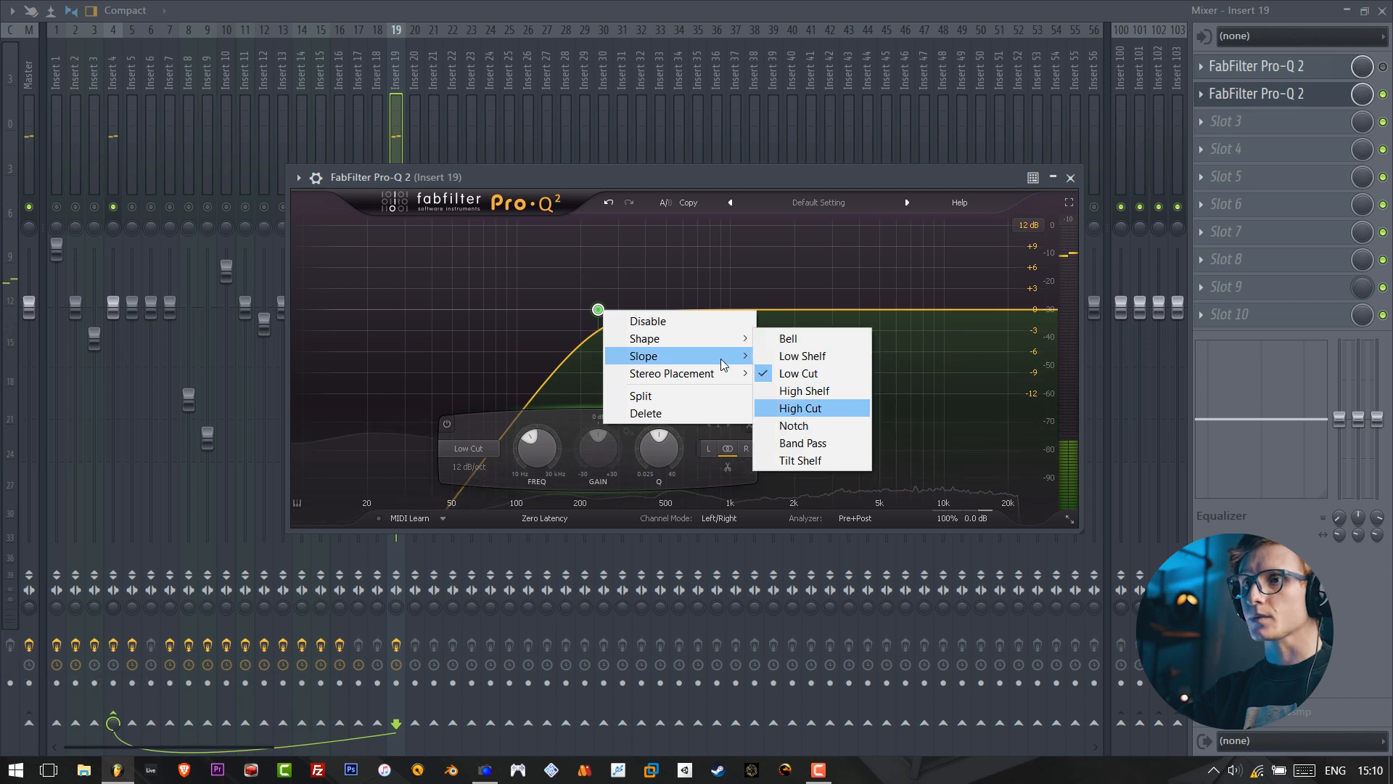
{"action": "left_click", "coordinate": [798, 490]}
{"action": "left_click_drag", "start_coordinate": [600, 312], "coordinate": [687, 255]}
Add a narrow bell boost of +30 dB with a Q of 40 at about 635 Hz.
{"action": "left_click_drag", "start_coordinate": [689, 181], "coordinate": [697, 224]}
{"action": "left_click_drag", "start_coordinate": [756, 451], "coordinate": [762, 365]}
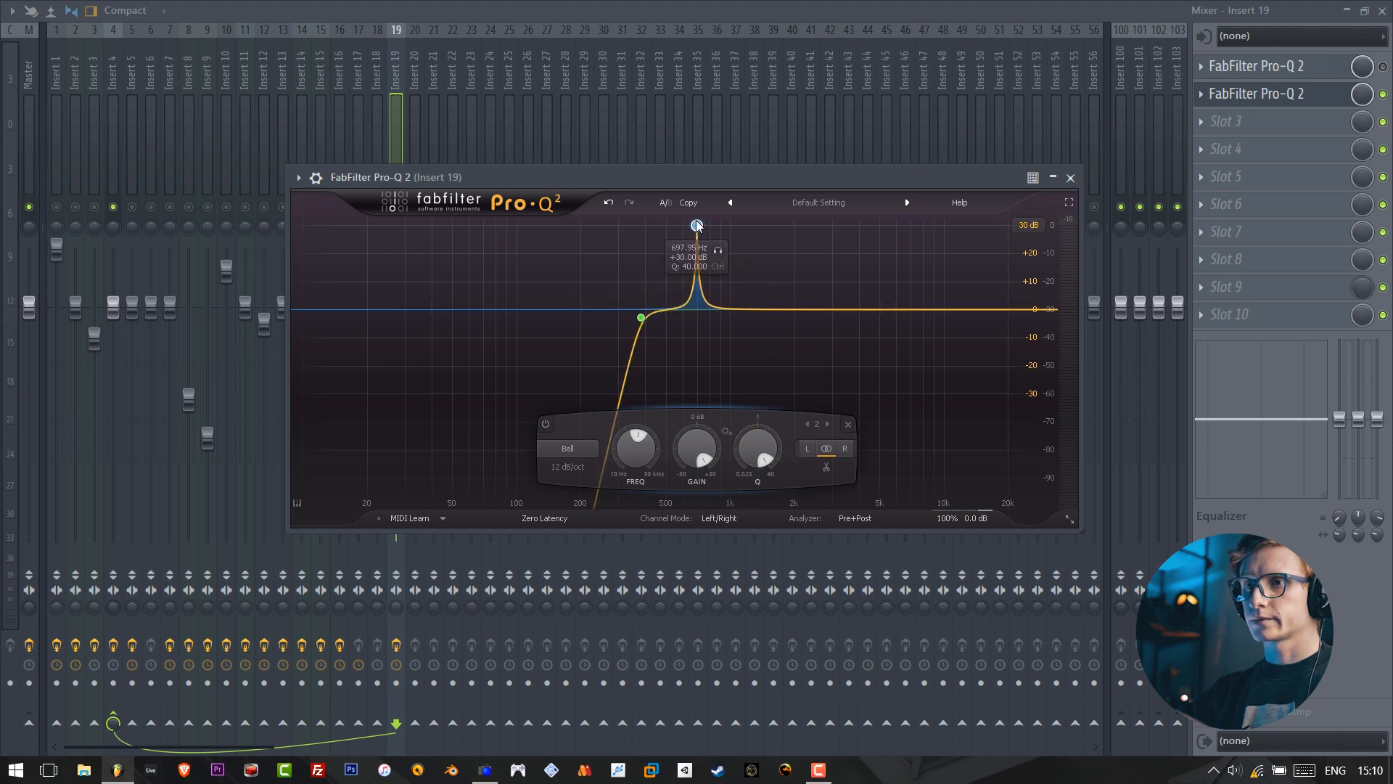
{"action": "left_click_drag", "start_coordinate": [696, 225], "coordinate": [688, 225]}
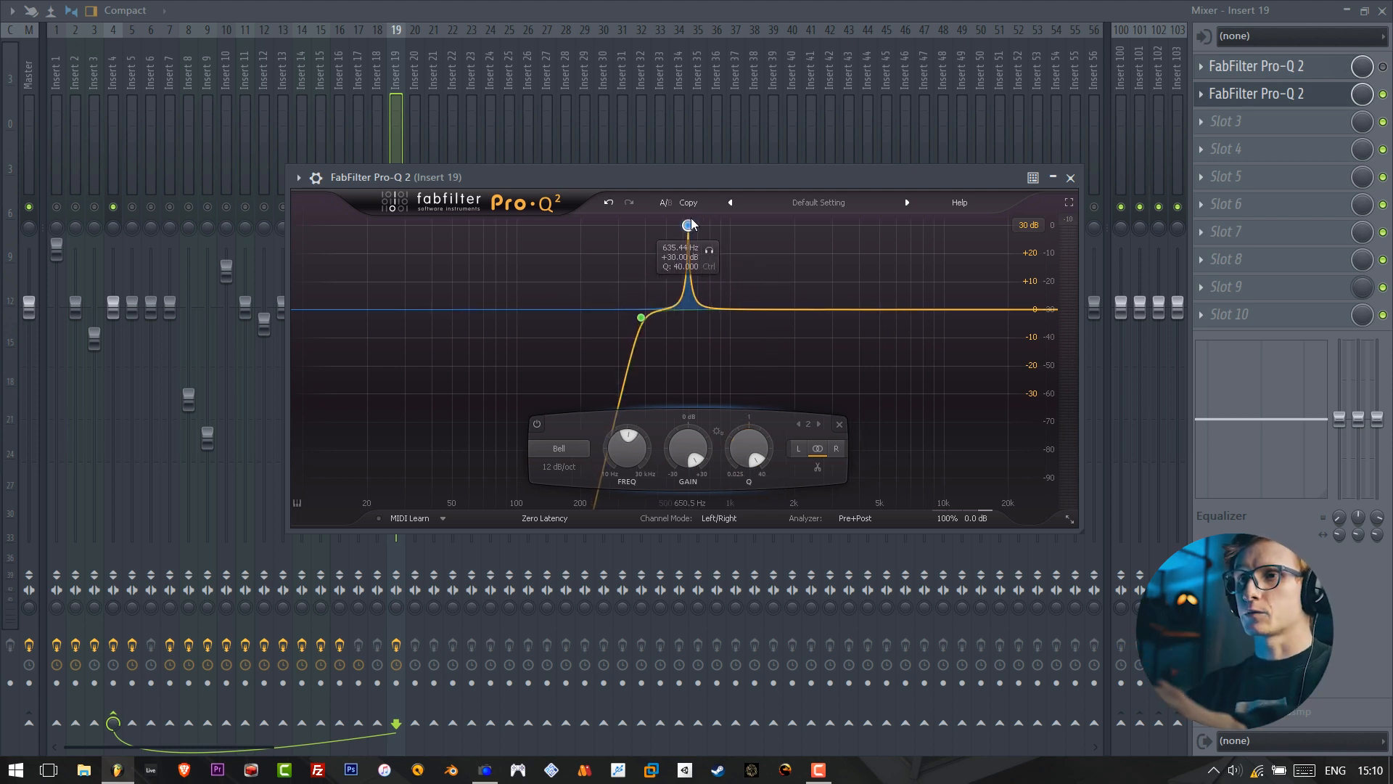
Sweep the narrow boost through nearby frequencies during playback and settle it between 500 Hz and 1 kHz.
{"action": "key", "text": "space"}
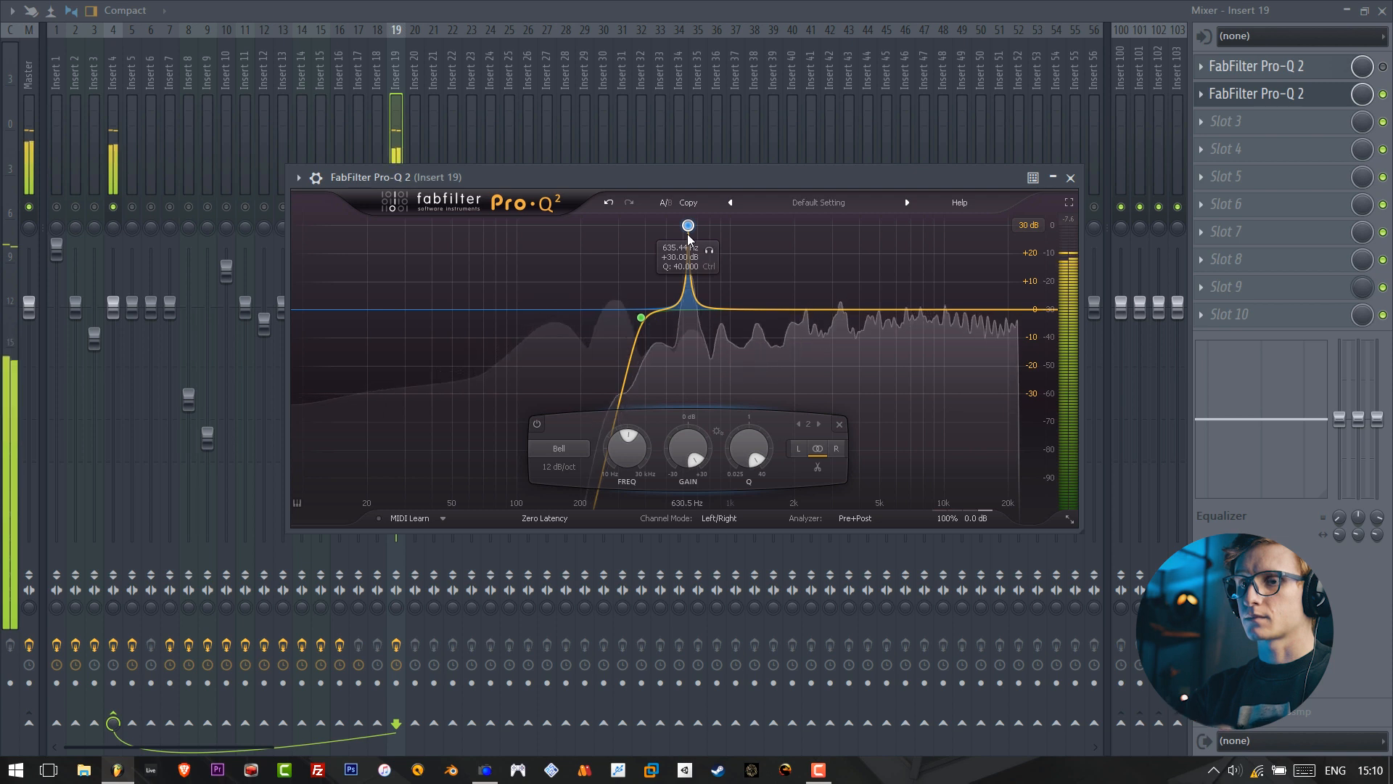
{"action": "left_click_drag", "start_coordinate": [687, 236], "coordinate": [665, 182]}
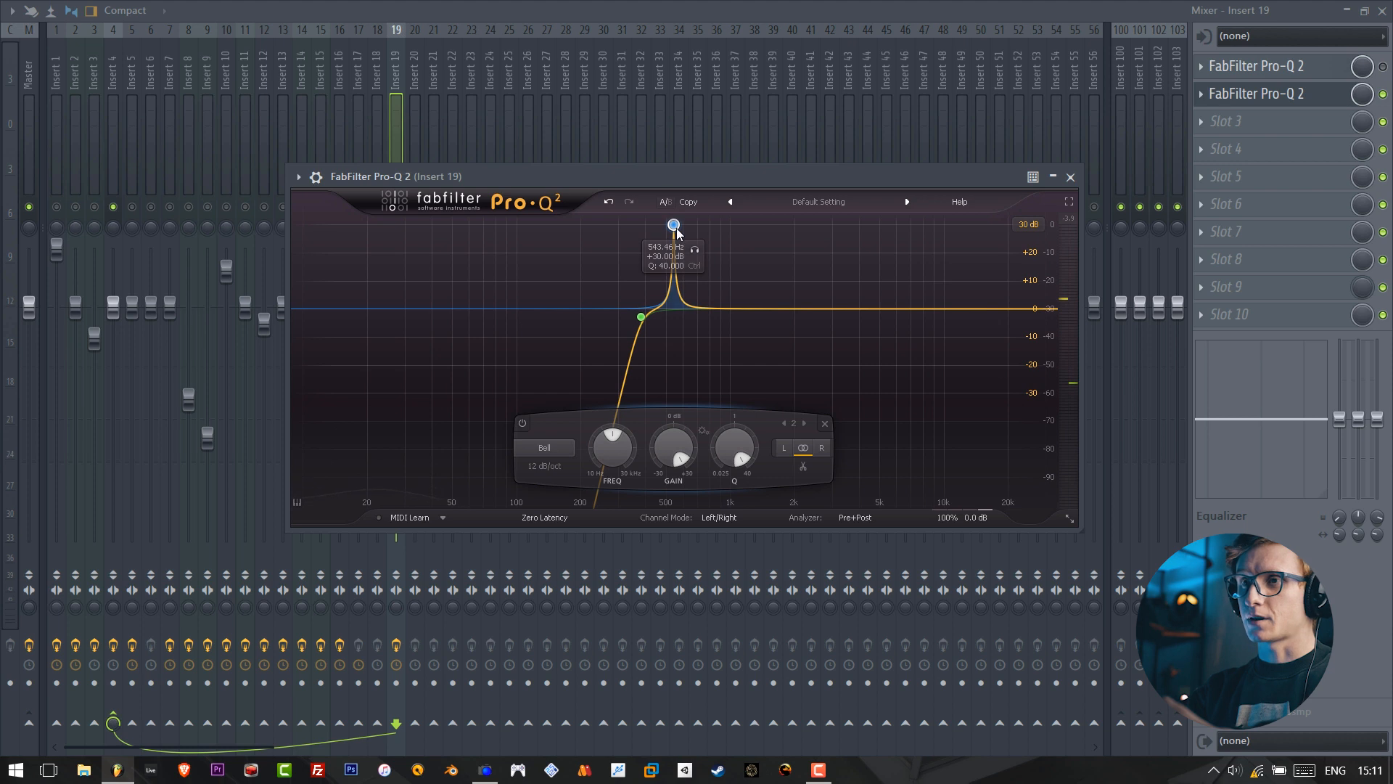
{"action": "key", "text": "space"}
{"action": "left_click_drag", "start_coordinate": [673, 230], "coordinate": [724, 199]}
{"action": "left_click", "coordinate": [726, 170]}
{"action": "key", "text": "space"}
Add a second bell boost of +30 dB with a Q of 40 at about 1133 Hz and audition it.
{"action": "left_click_drag", "start_coordinate": [780, 308], "coordinate": [774, 217]}
{"action": "left_click_drag", "start_coordinate": [833, 436], "coordinate": [795, 143]}
{"action": "left_click_drag", "start_coordinate": [774, 225], "coordinate": [742, 222]}
{"action": "key", "text": "space"}
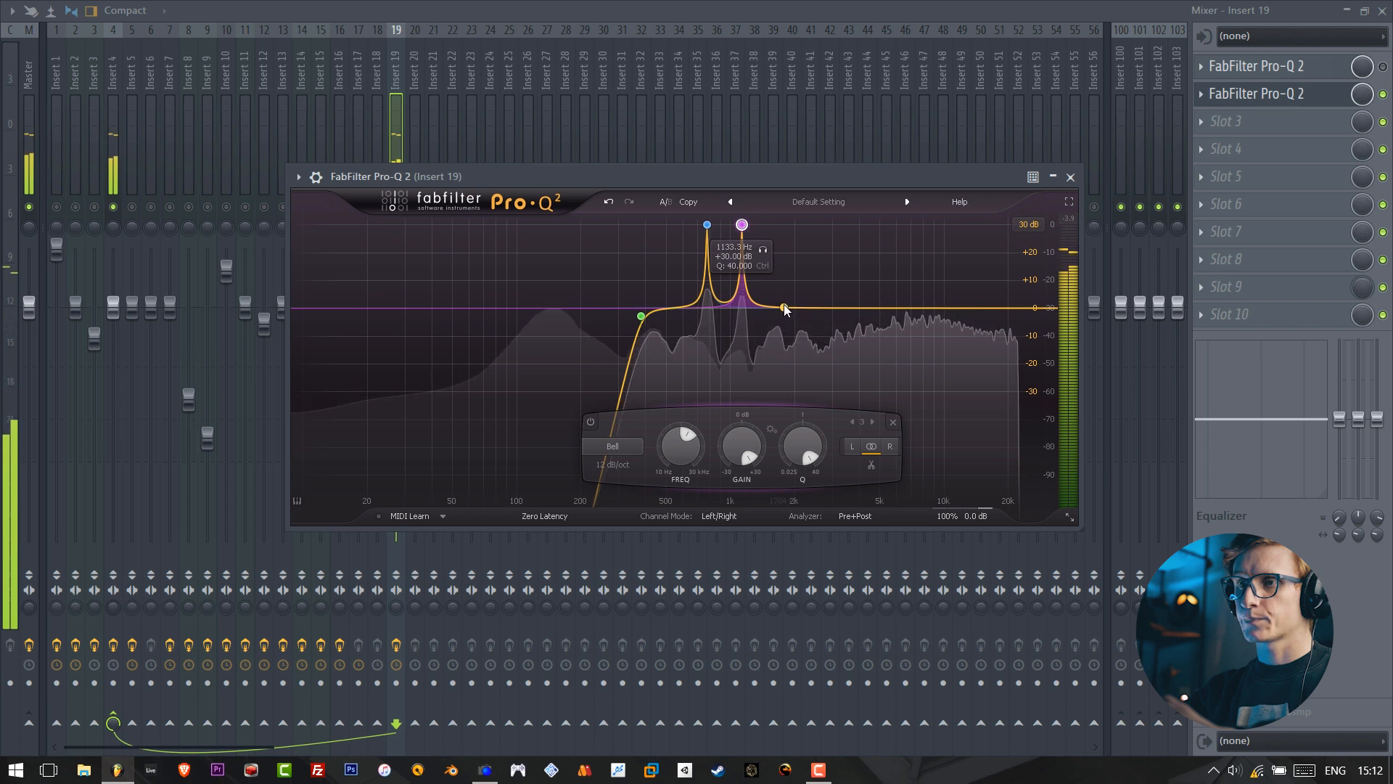
Add a third narrow +30 dB boost just below 2 kHz and raise the low-cut frequency toward the first boost.
{"action": "key", "text": "space"}
{"action": "left_click_drag", "start_coordinate": [787, 310], "coordinate": [802, 224]}
{"action": "scroll", "coordinate": [801, 224], "scroll_direction": "down", "scroll_amount": 5}
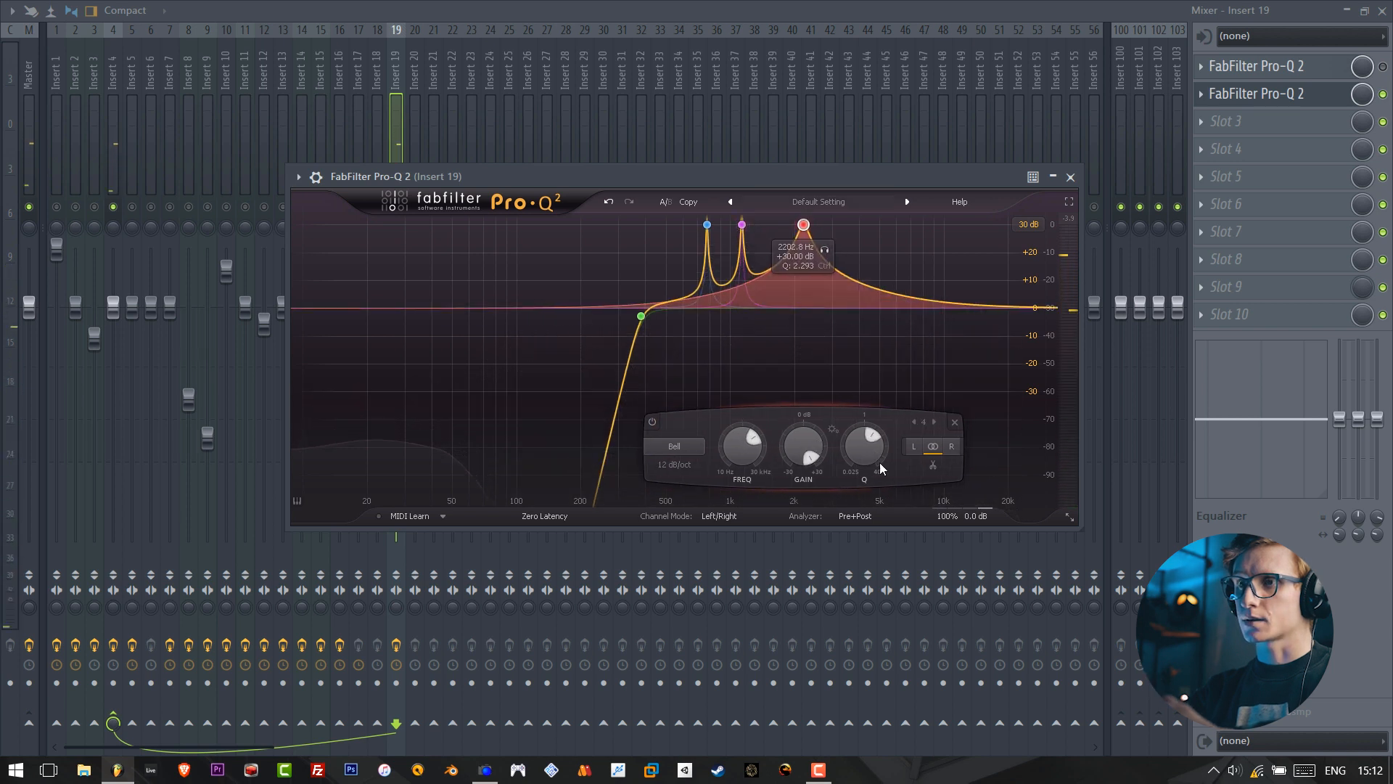
{"action": "left_click_drag", "start_coordinate": [863, 410], "coordinate": [856, 290]}
{"action": "left_click_drag", "start_coordinate": [833, 180], "coordinate": [830, 180]}
{"action": "key", "text": "space"}
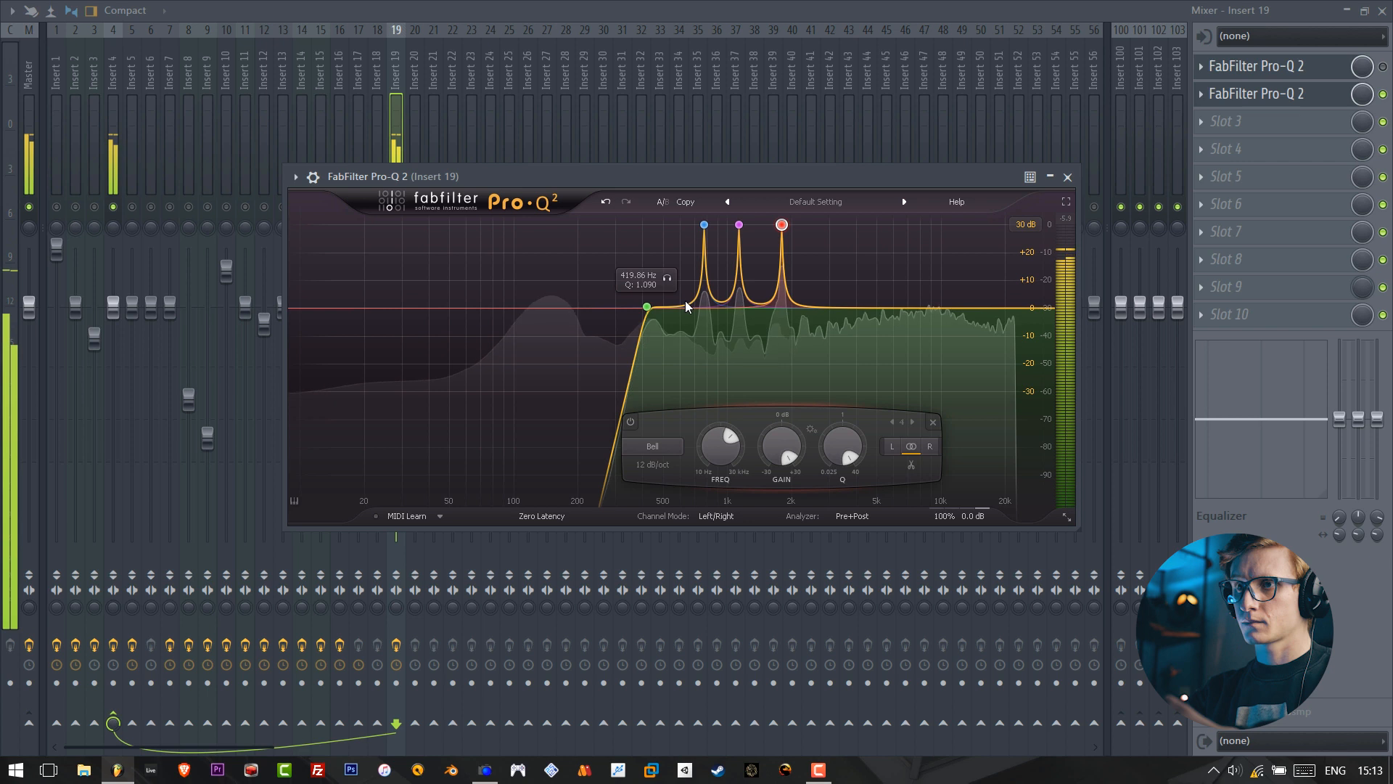
{"action": "left_click_drag", "start_coordinate": [647, 307], "coordinate": [694, 308]}
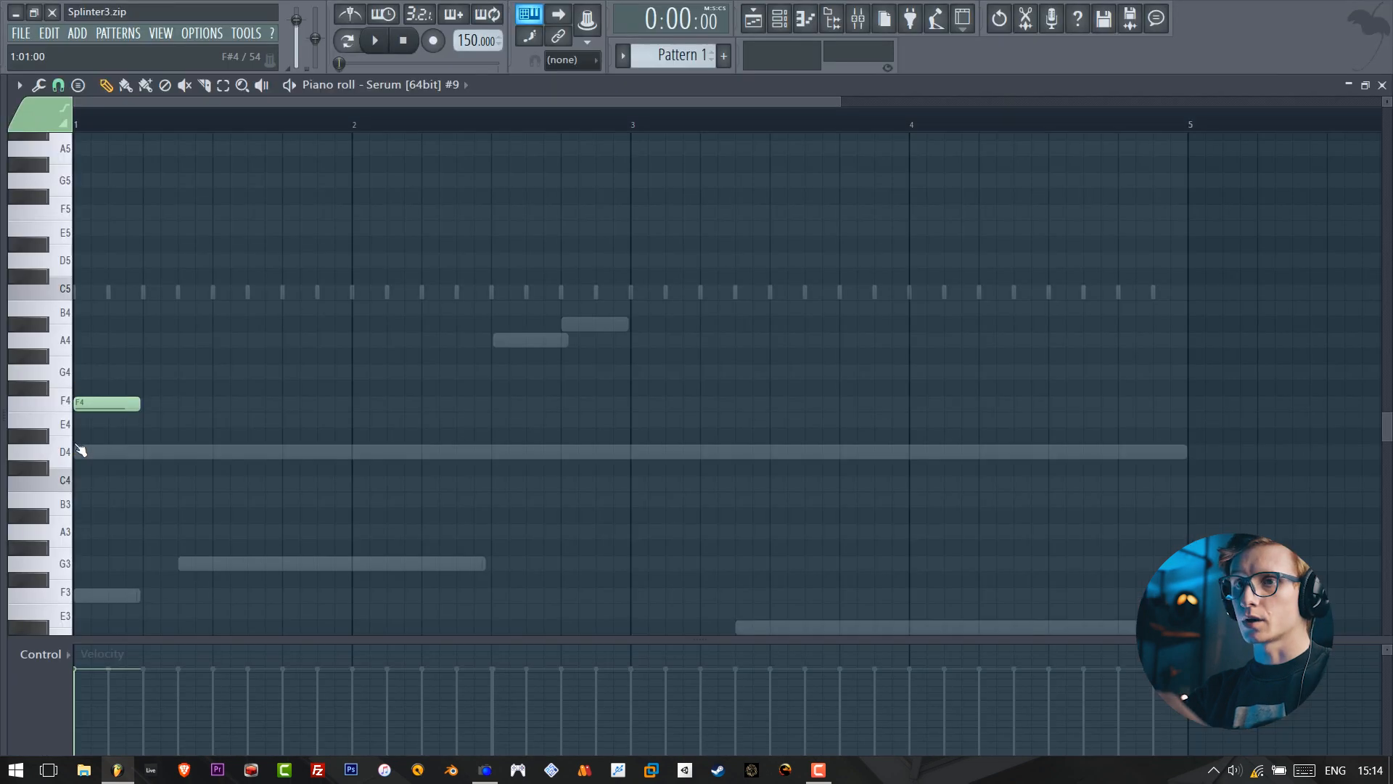
Replace the F4 note in the Serum #9 piano roll with one long C5 note spanning bars 1 and 2.
{"action": "right_click", "coordinate": [100, 404]}
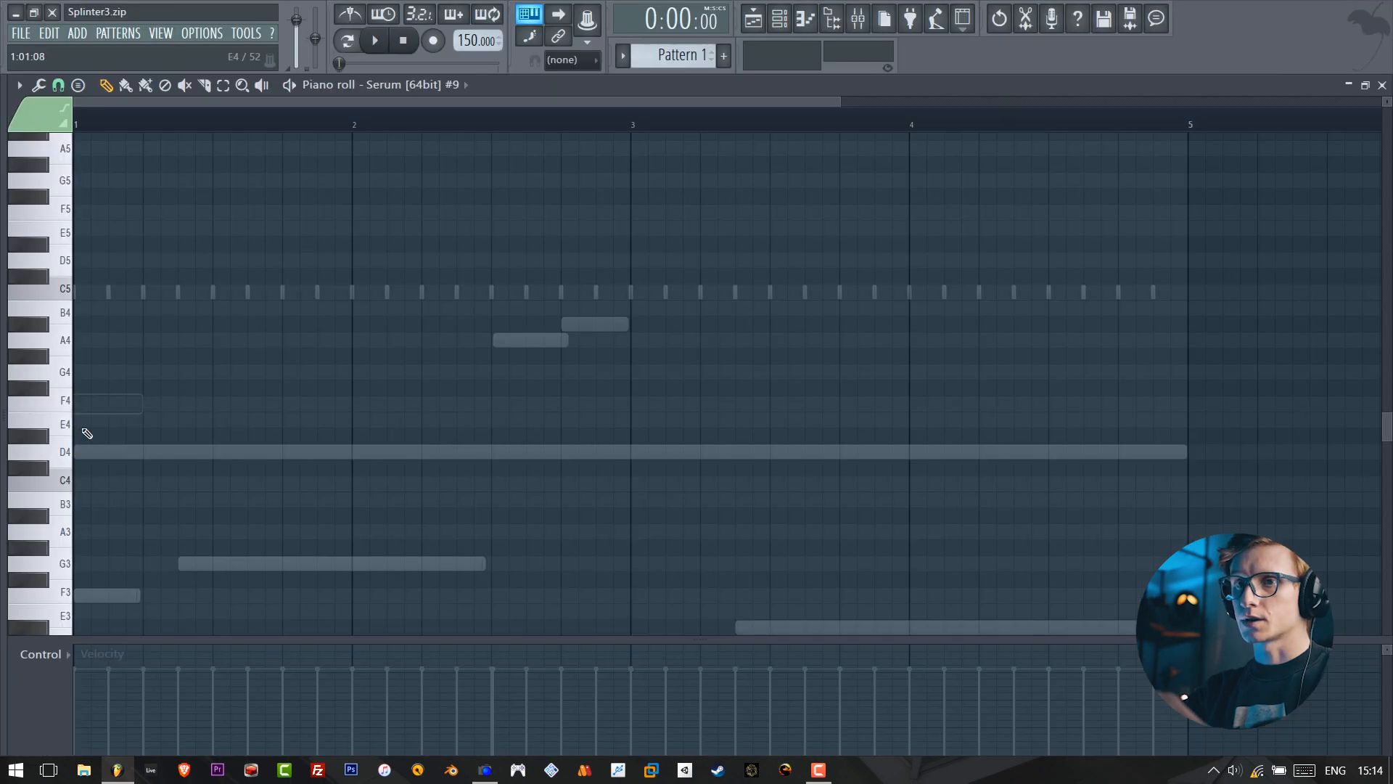
{"action": "left_click", "coordinate": [99, 290]}
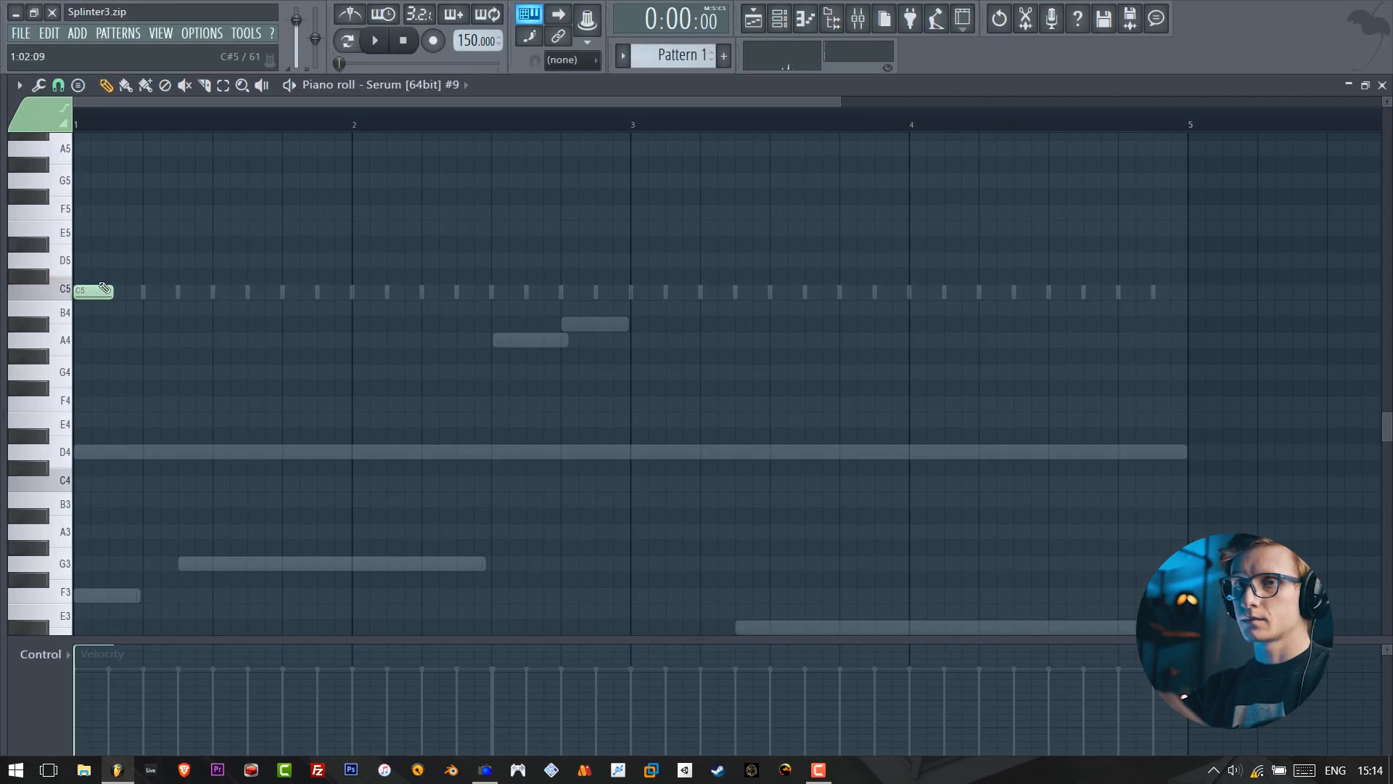
{"action": "left_click_drag", "start_coordinate": [107, 291], "coordinate": [622, 283]}
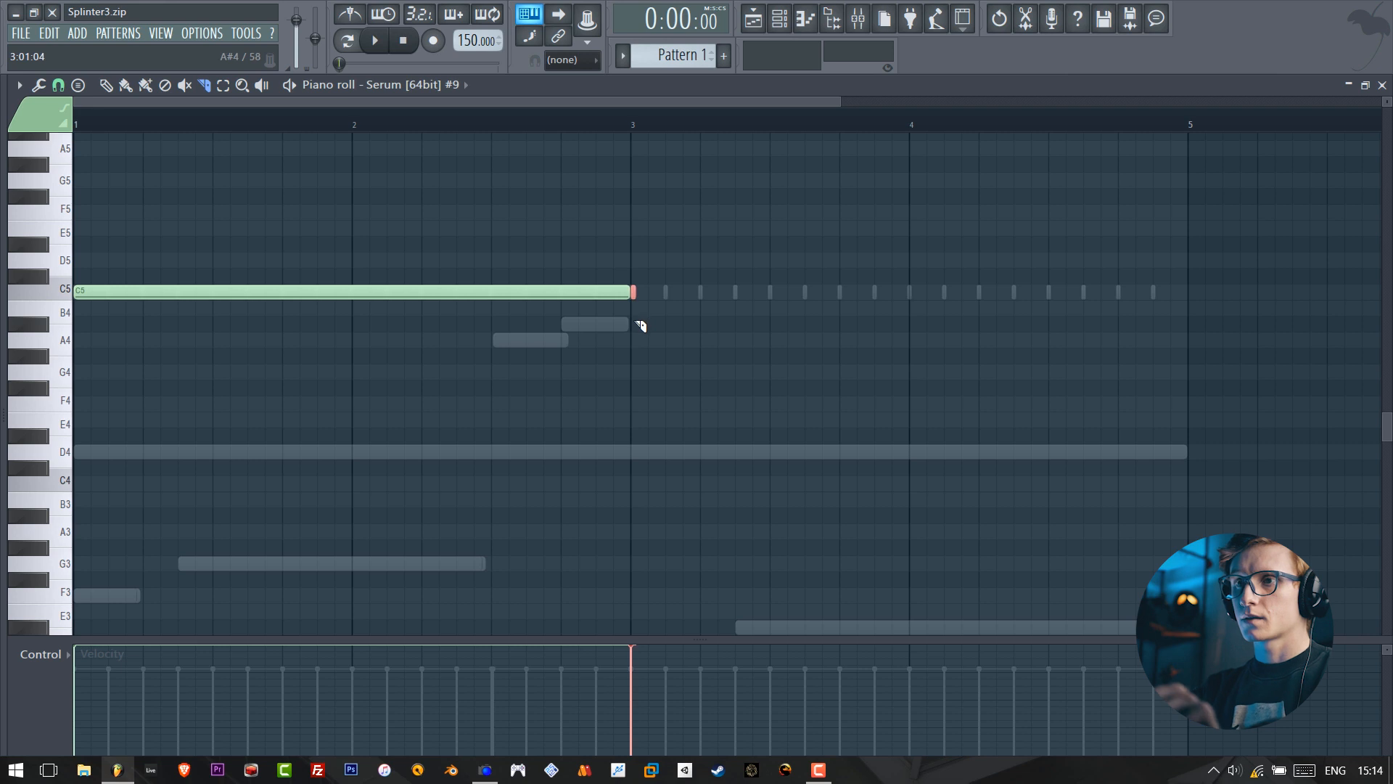
{"action": "key", "text": "F6"}
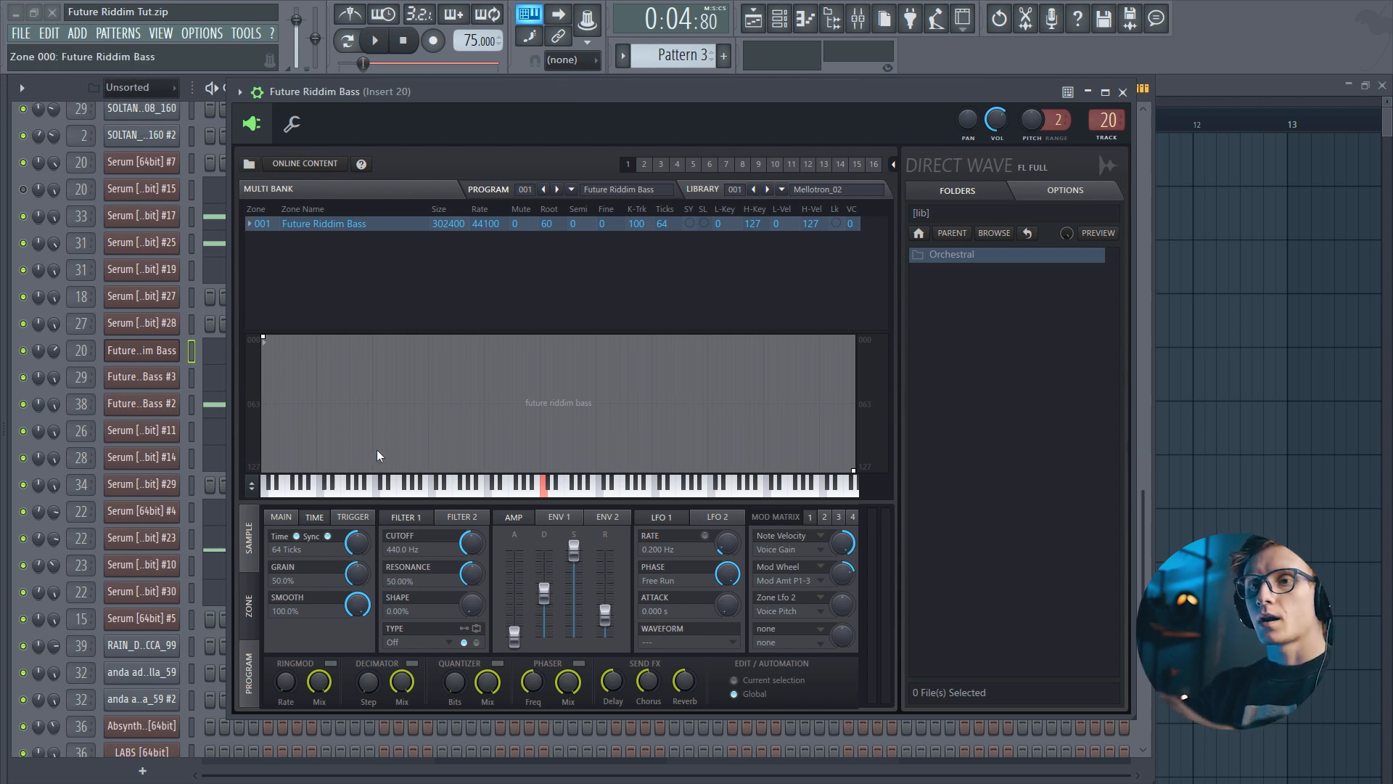
Audition the Future Riddim Bass sample with DirectWave's time stretching switched off and back on.
{"action": "left_click", "coordinate": [310, 537]}
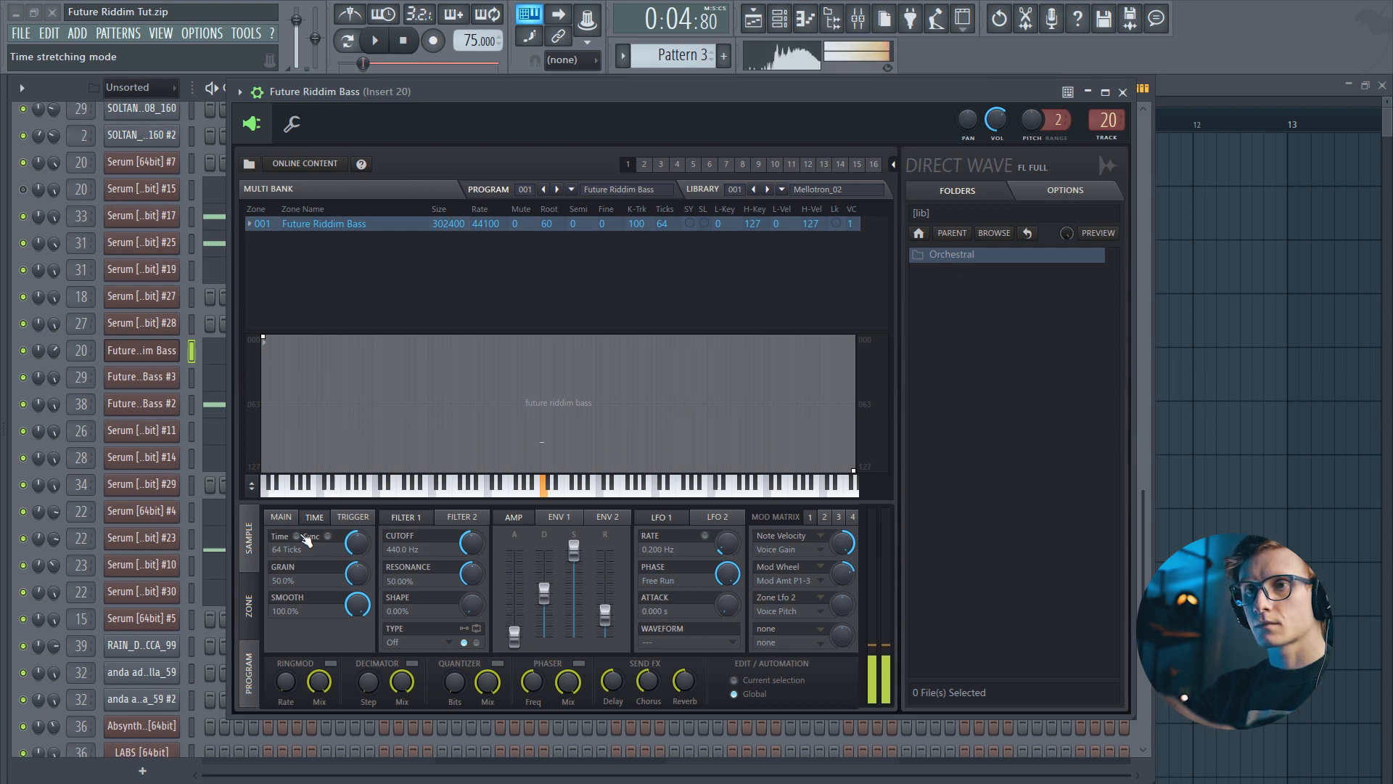
{"action": "left_click", "coordinate": [301, 536]}
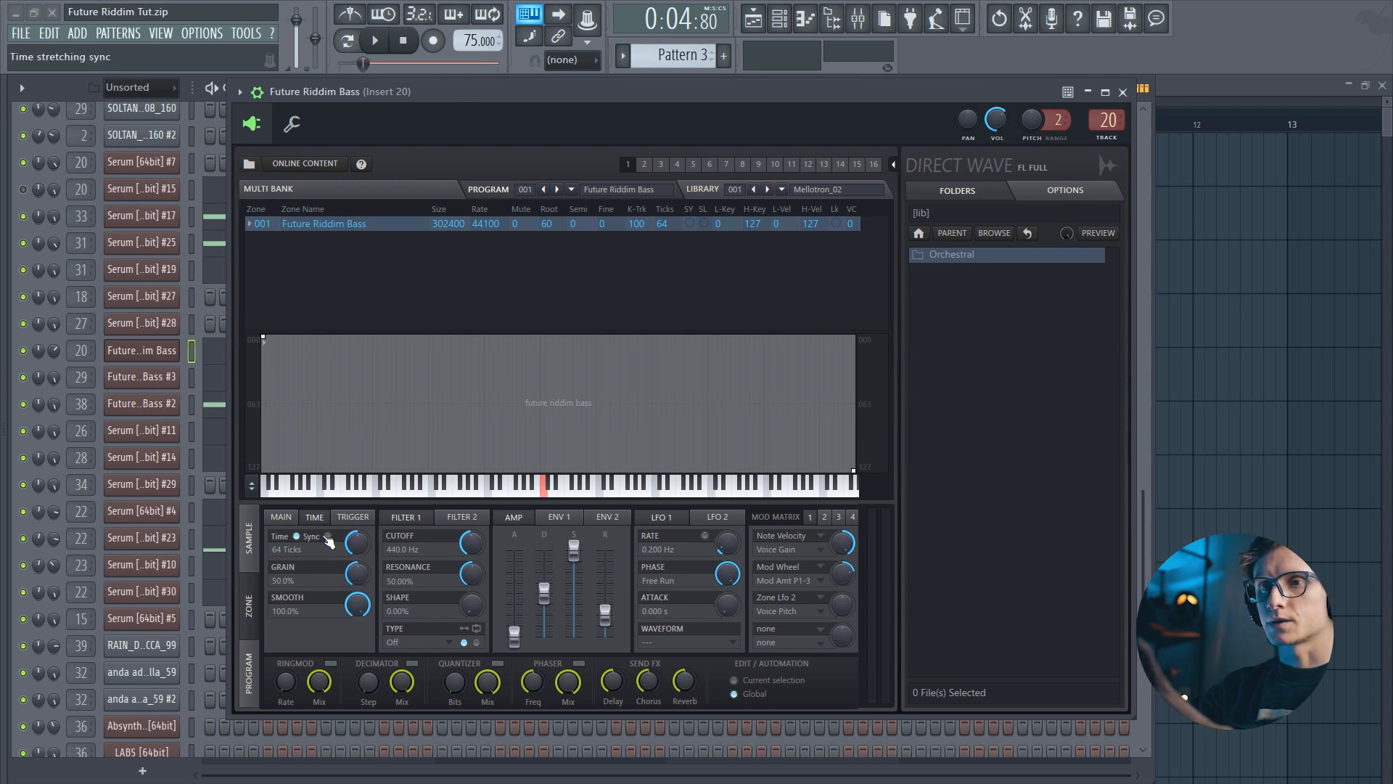
{"action": "key", "text": "q"}
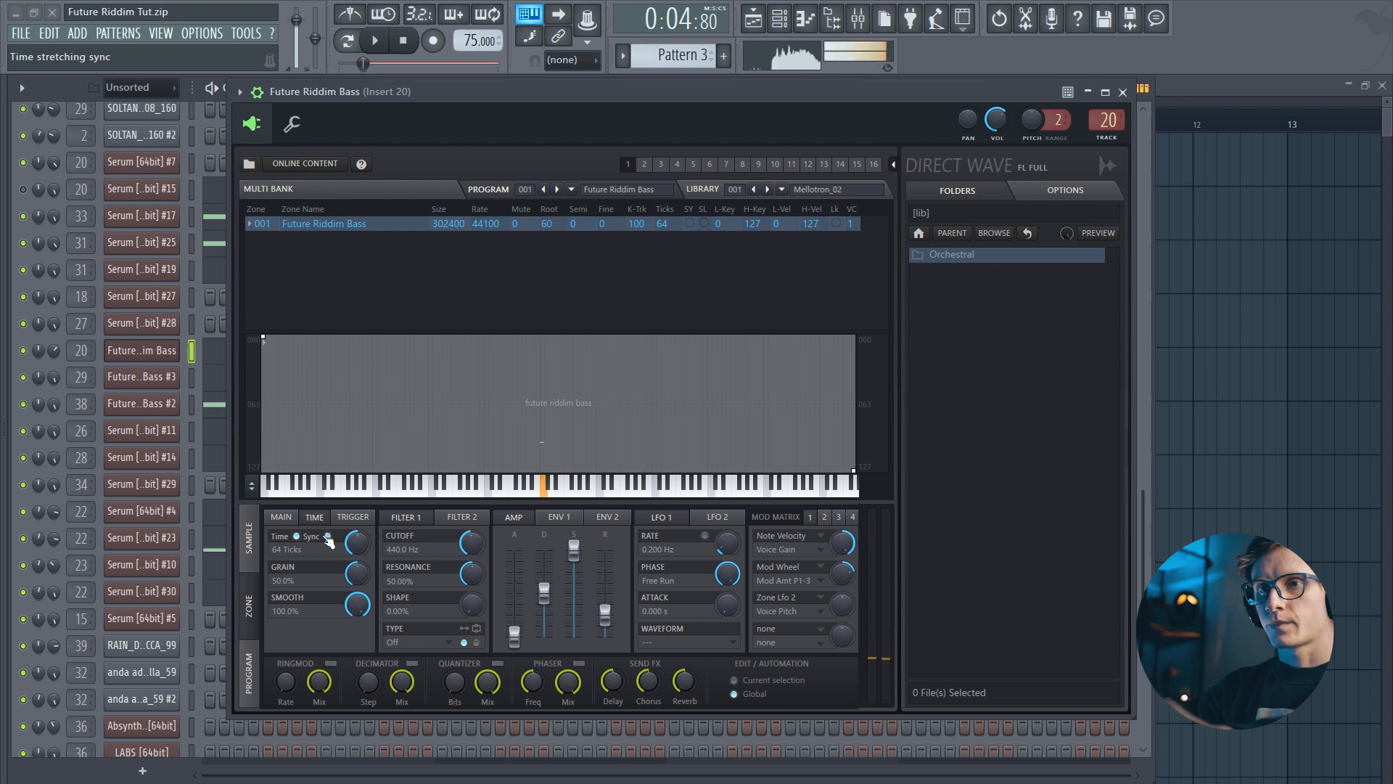
Look through the sampler's waveform and program pages for Future Riddim Bass, and close the sampler window.
{"action": "left_click", "coordinate": [252, 573]}
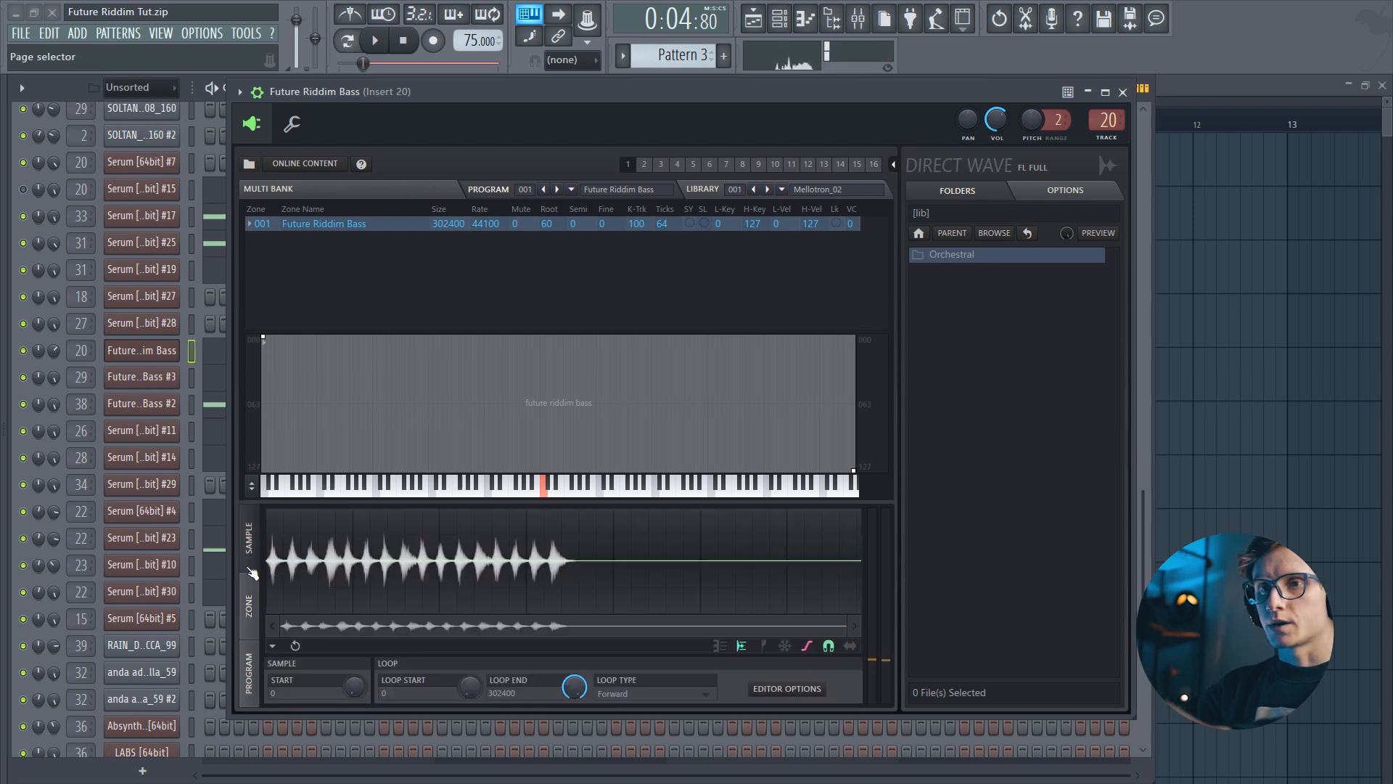
{"action": "left_click", "coordinate": [249, 661]}
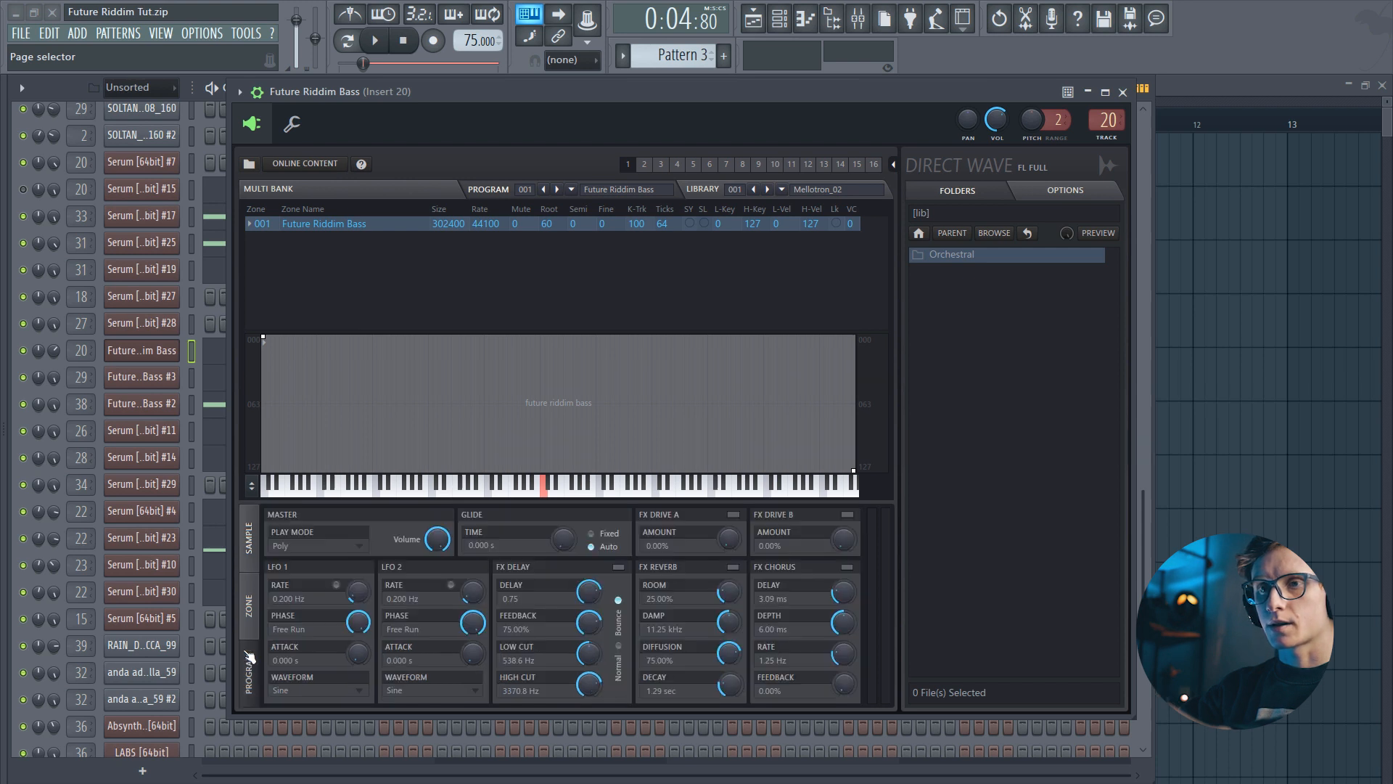
{"action": "left_click", "coordinate": [251, 543]}
{"action": "key", "text": "Escape"}
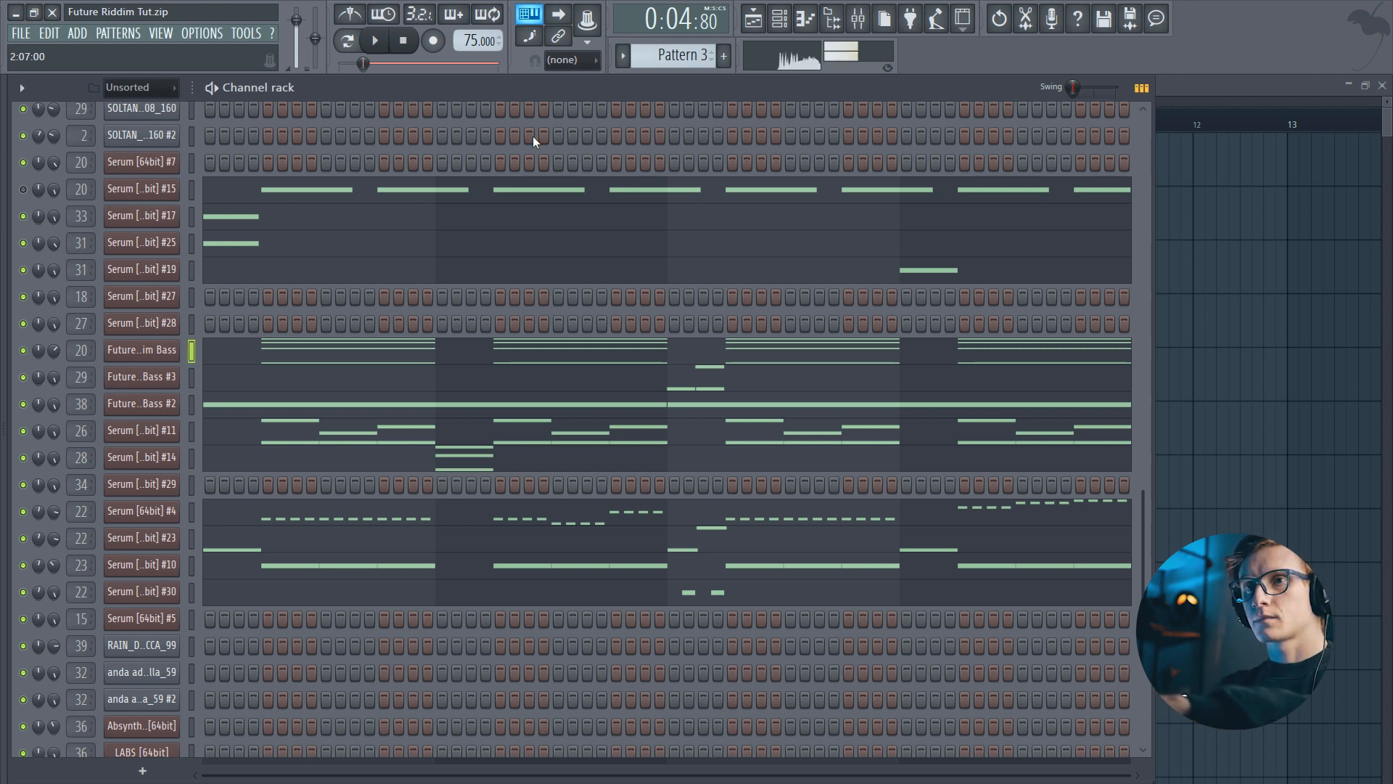
Enable RC-20 Retro Color on mixer Insert 20, check its Crunch distortion module and close its window.
{"action": "key", "text": "F9"}
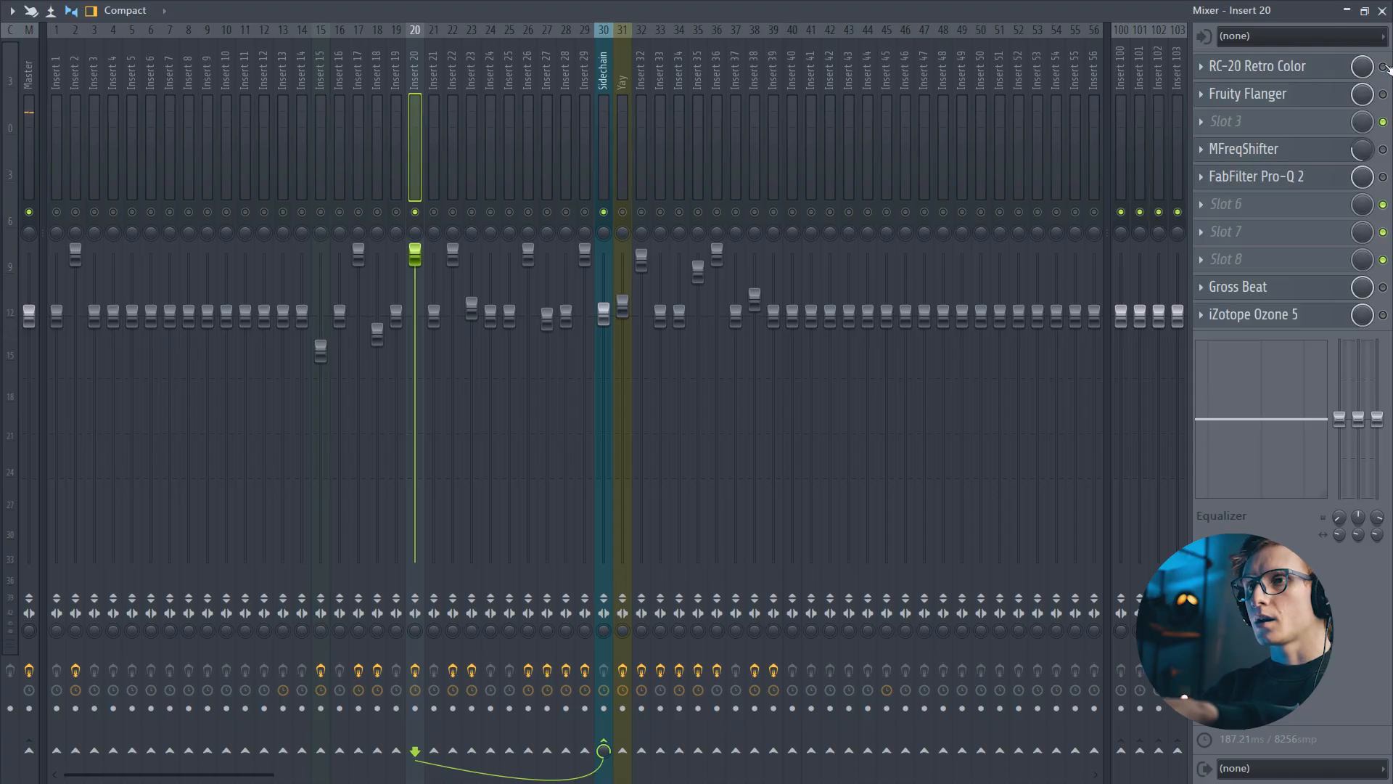
{"action": "left_click", "coordinate": [1291, 68]}
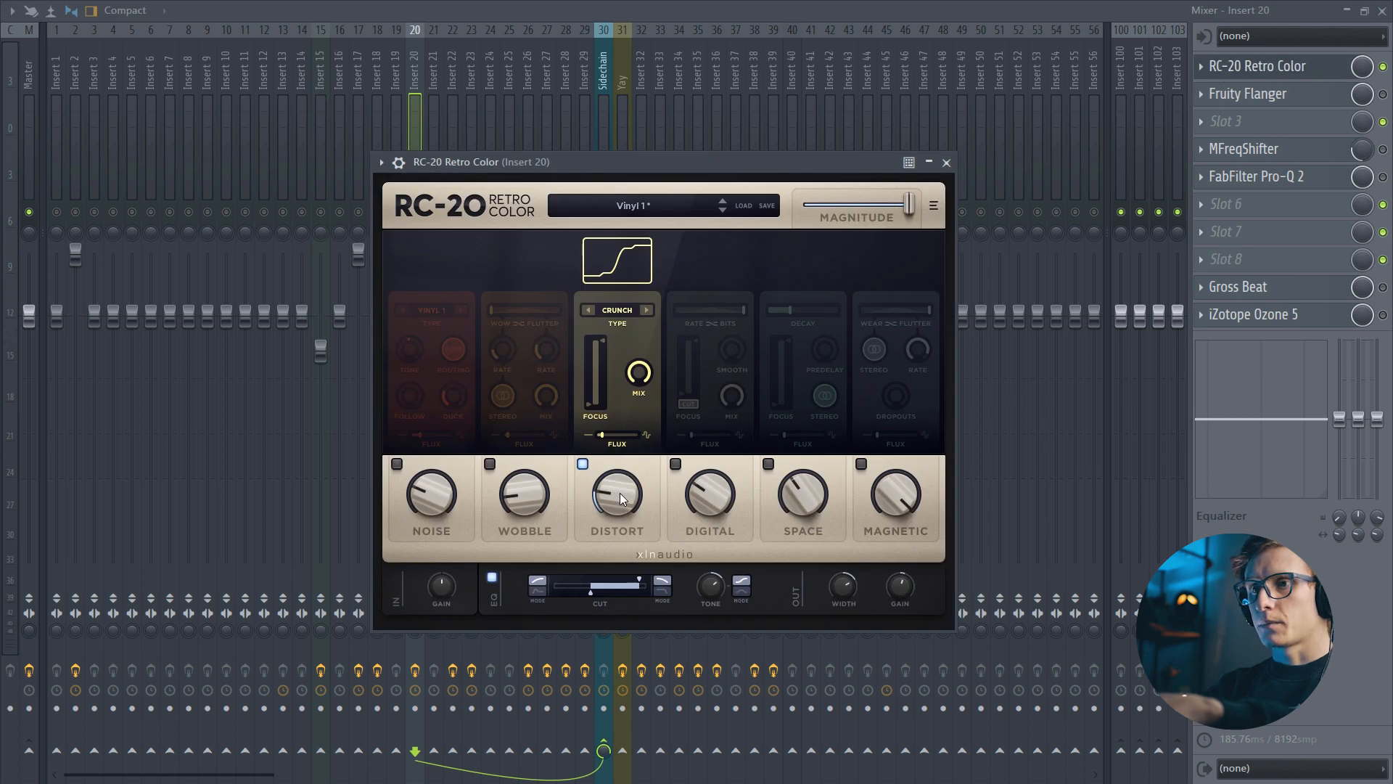
{"action": "left_click", "coordinate": [1292, 76]}
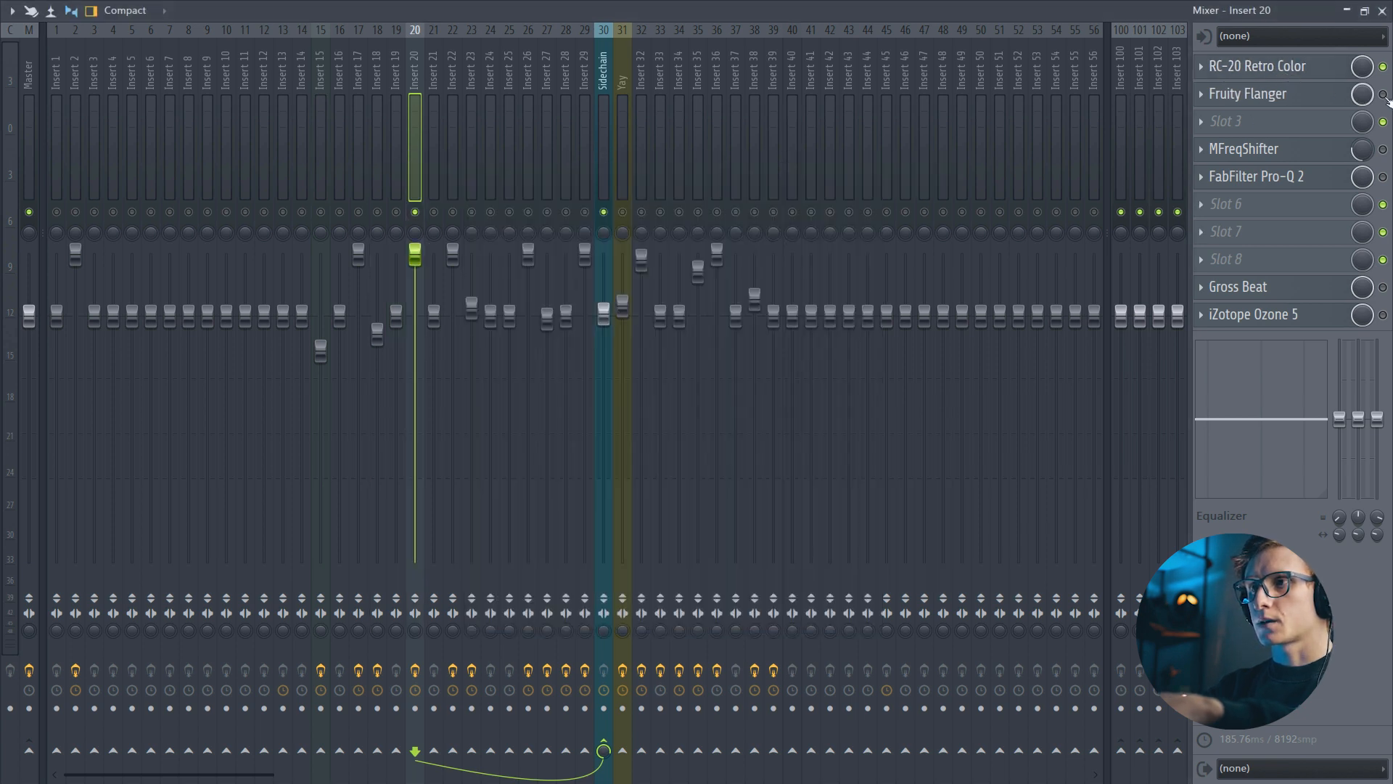
Enable Fruity Flanger on mixer Insert 20, compare the sound with it off and on, and close its window.
{"action": "left_click", "coordinate": [1330, 95]}
{"action": "key", "text": "space"}
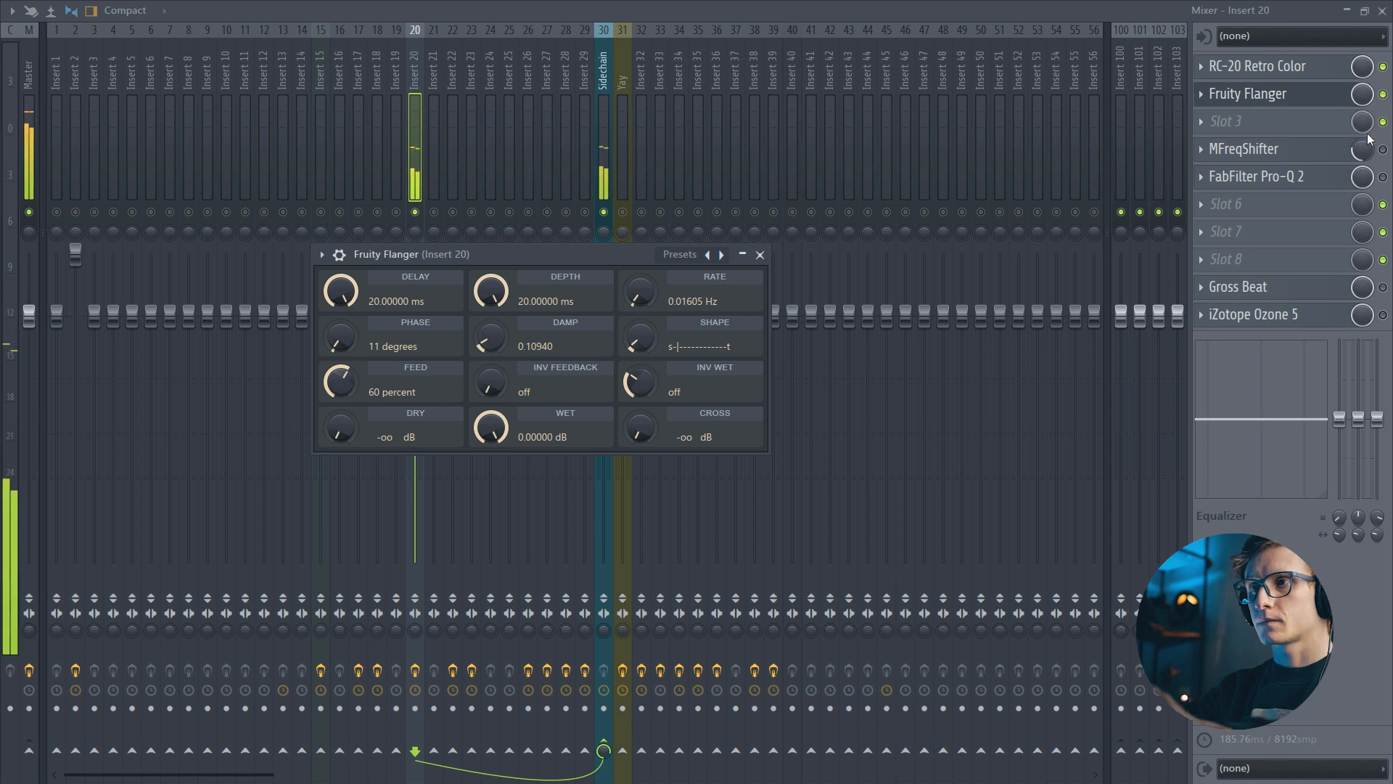
{"action": "left_click", "coordinate": [1384, 95]}
{"action": "left_click", "coordinate": [1383, 95]}
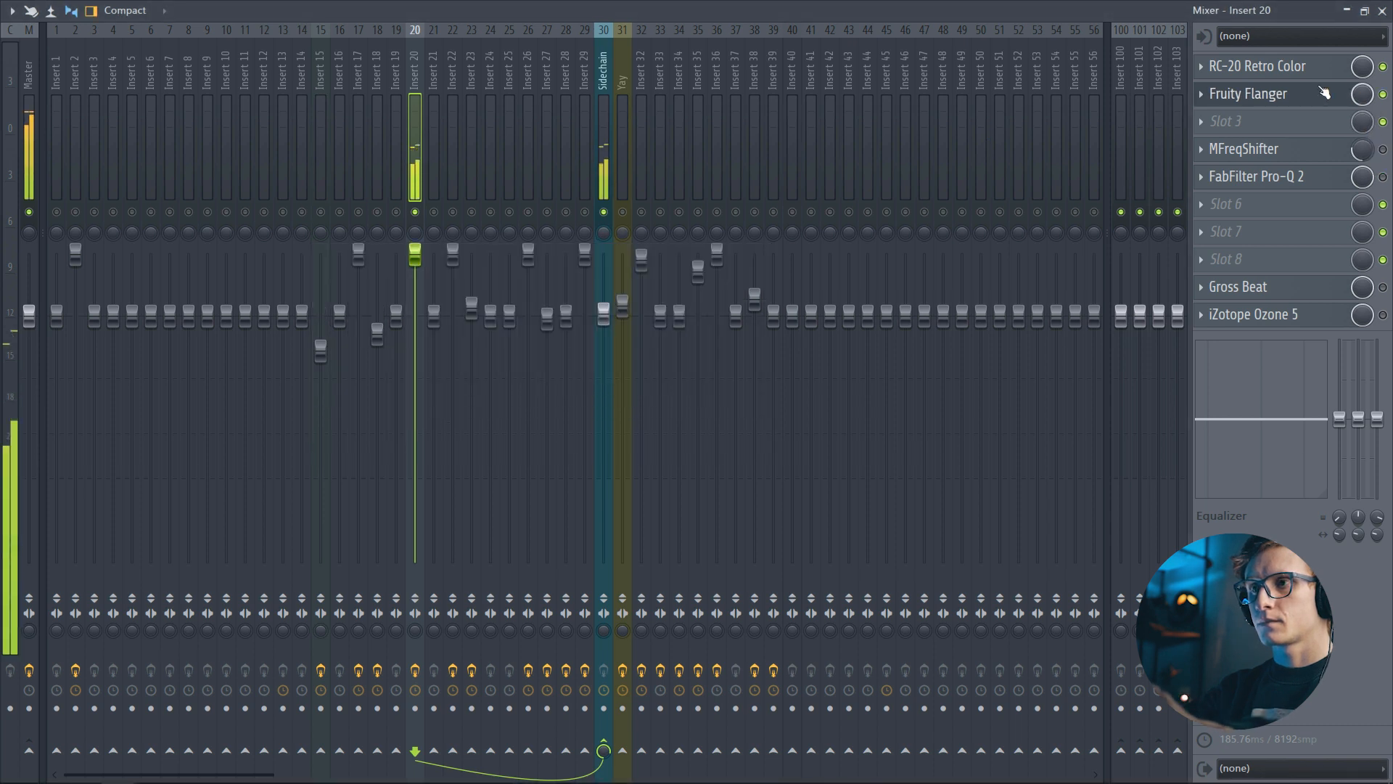
{"action": "left_click", "coordinate": [1303, 96]}
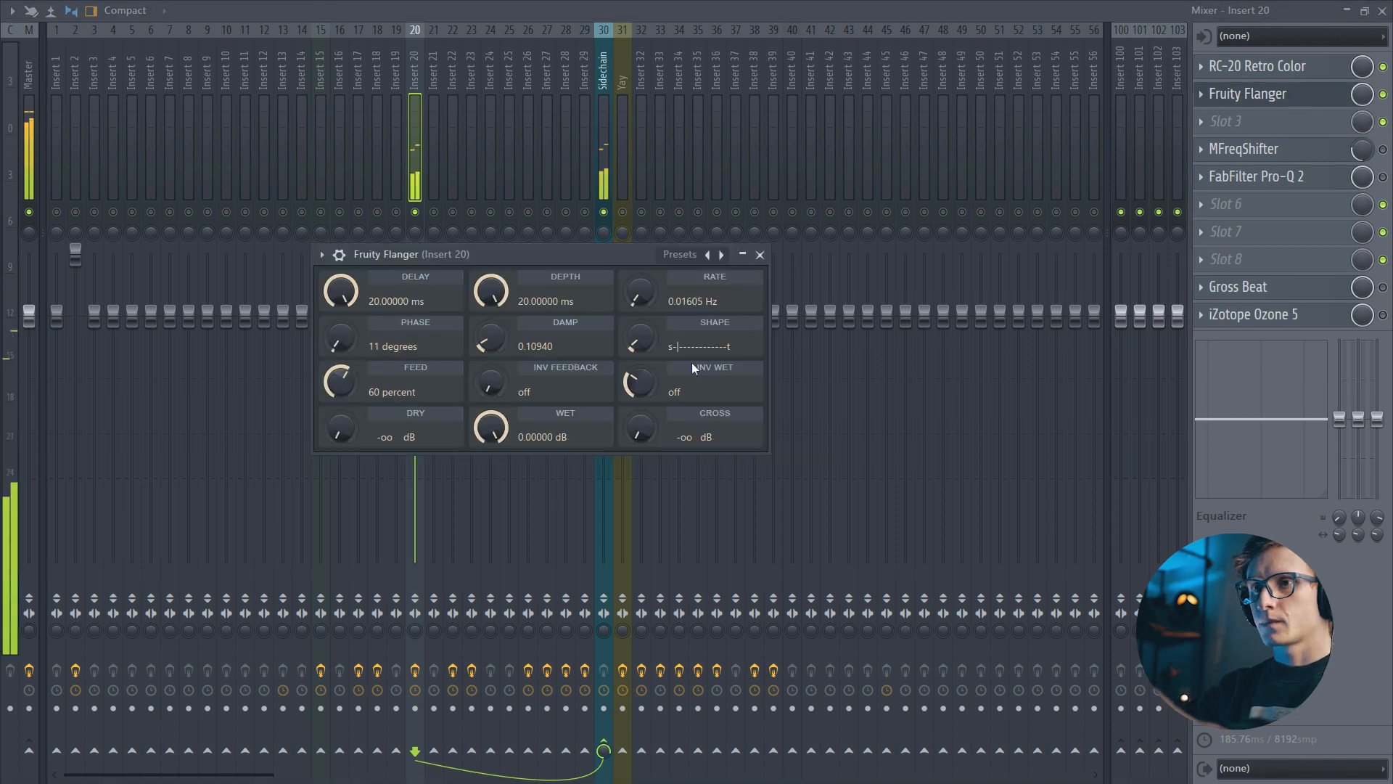
{"action": "key", "text": "space"}
{"action": "left_click", "coordinate": [1283, 101]}
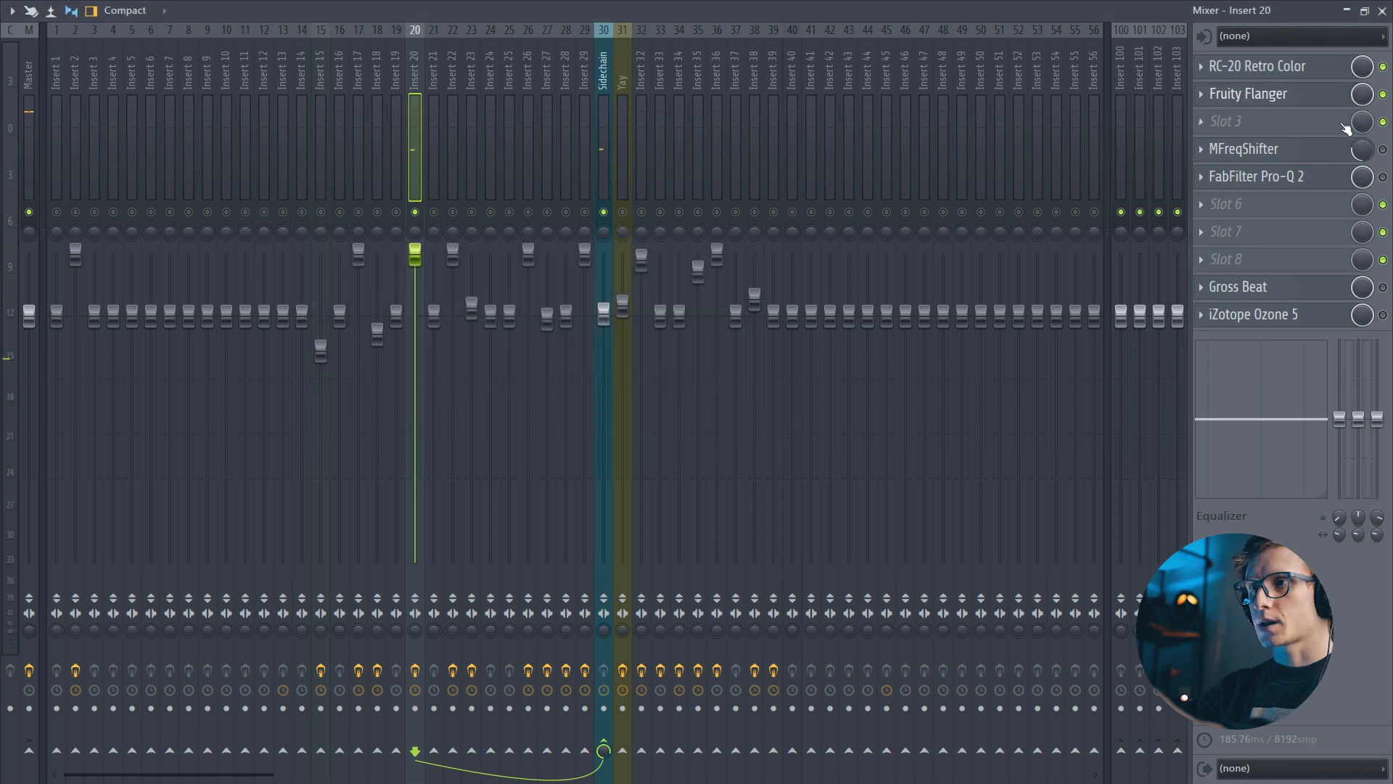
Enable MFreqShifter on Insert 20, check its settings, and compare the playing sound with the effect off and on.
{"action": "left_click", "coordinate": [1277, 153]}
{"action": "left_click_drag", "start_coordinate": [777, 211], "coordinate": [791, 204]}
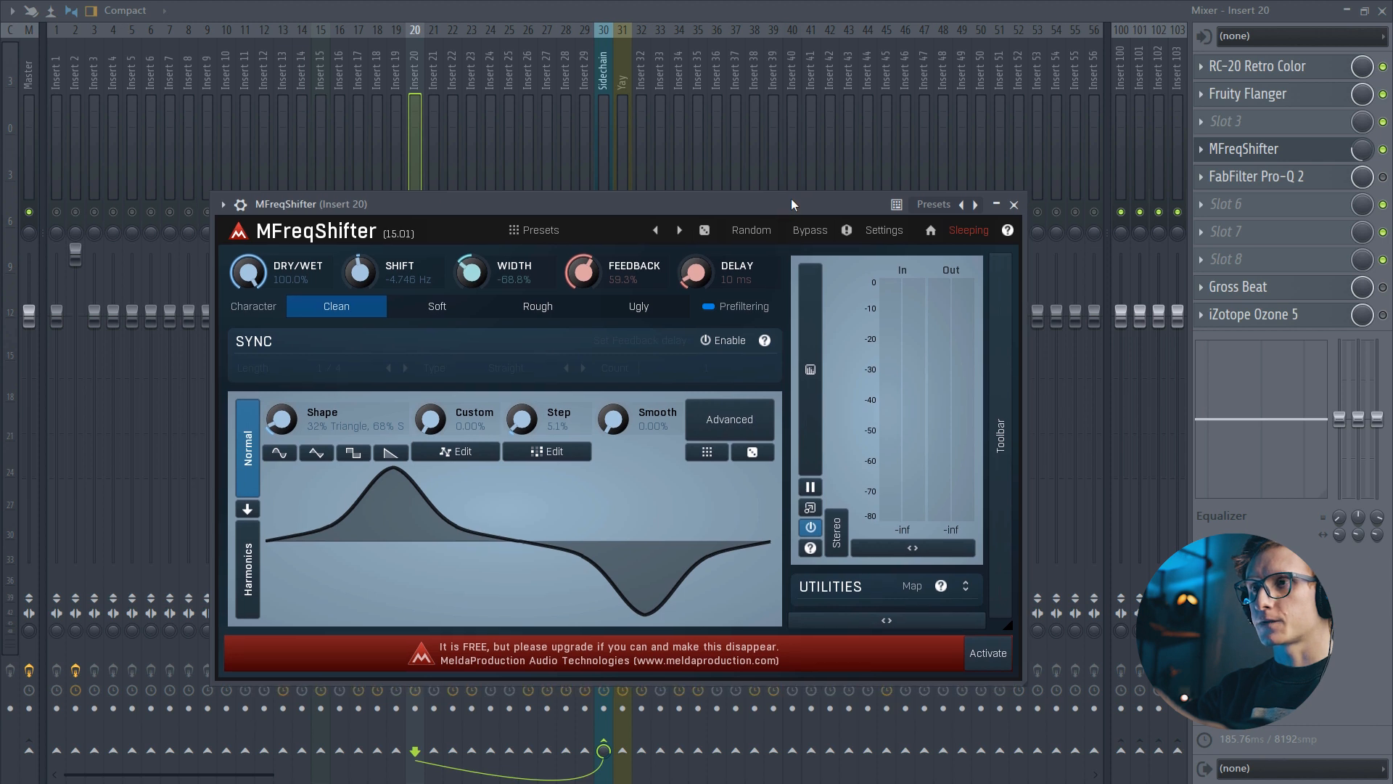
{"action": "key", "text": "space"}
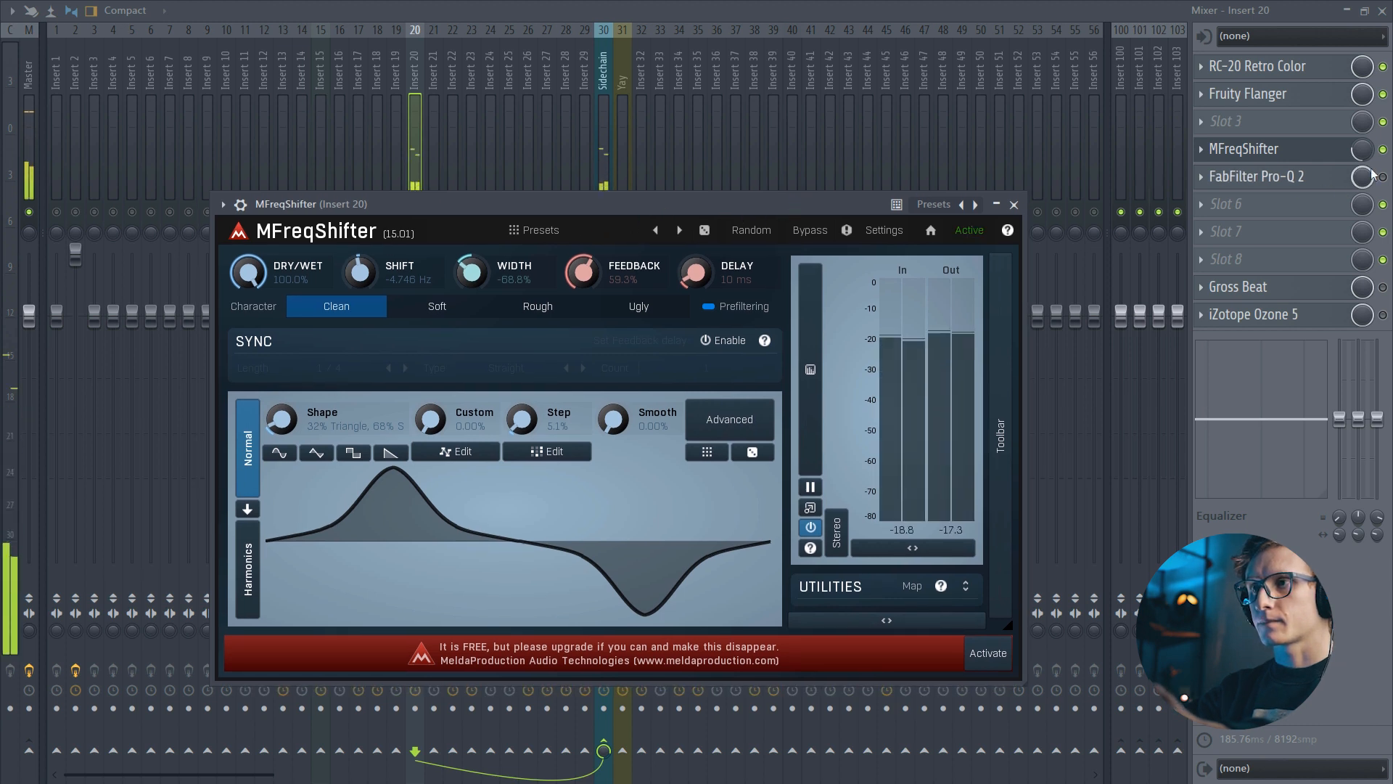
{"action": "left_click", "coordinate": [1384, 155]}
{"action": "left_click", "coordinate": [1383, 151]}
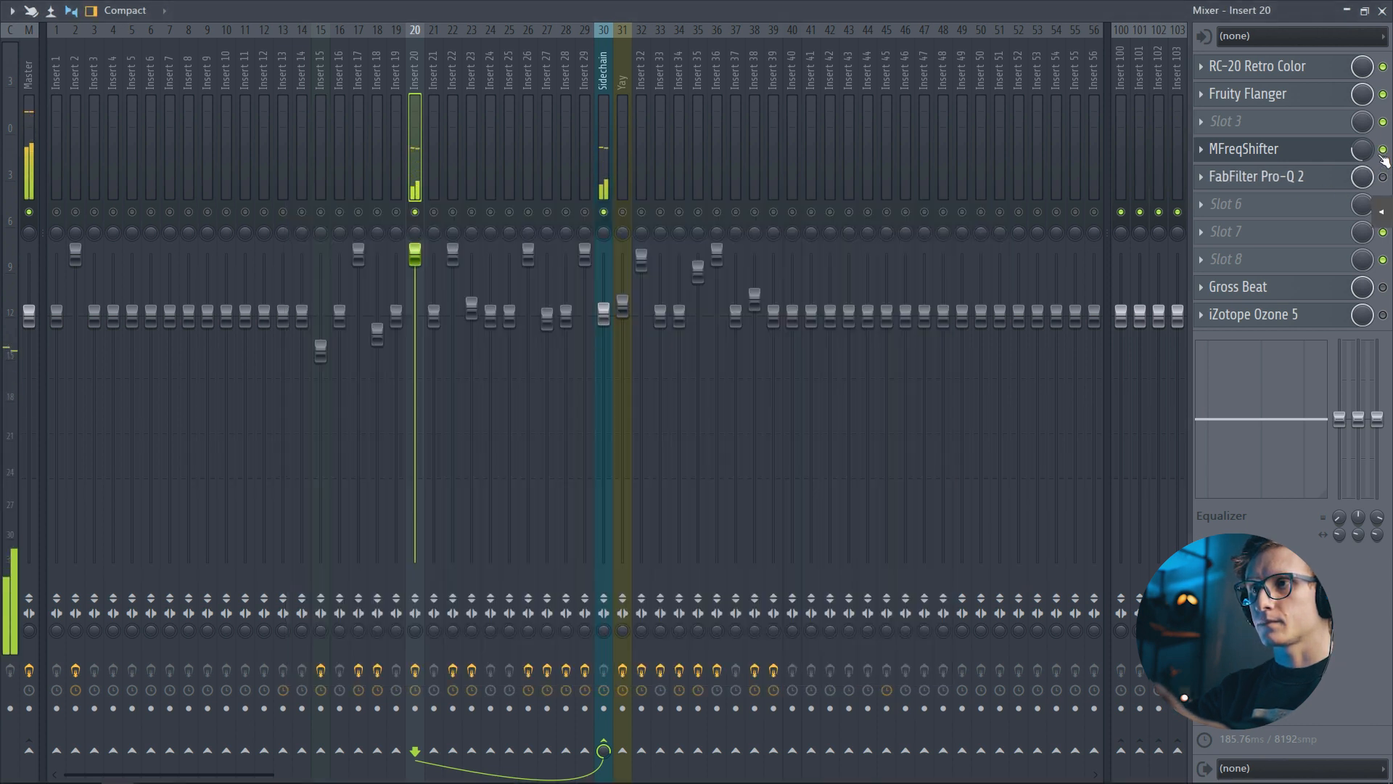
{"action": "left_click", "coordinate": [1284, 151]}
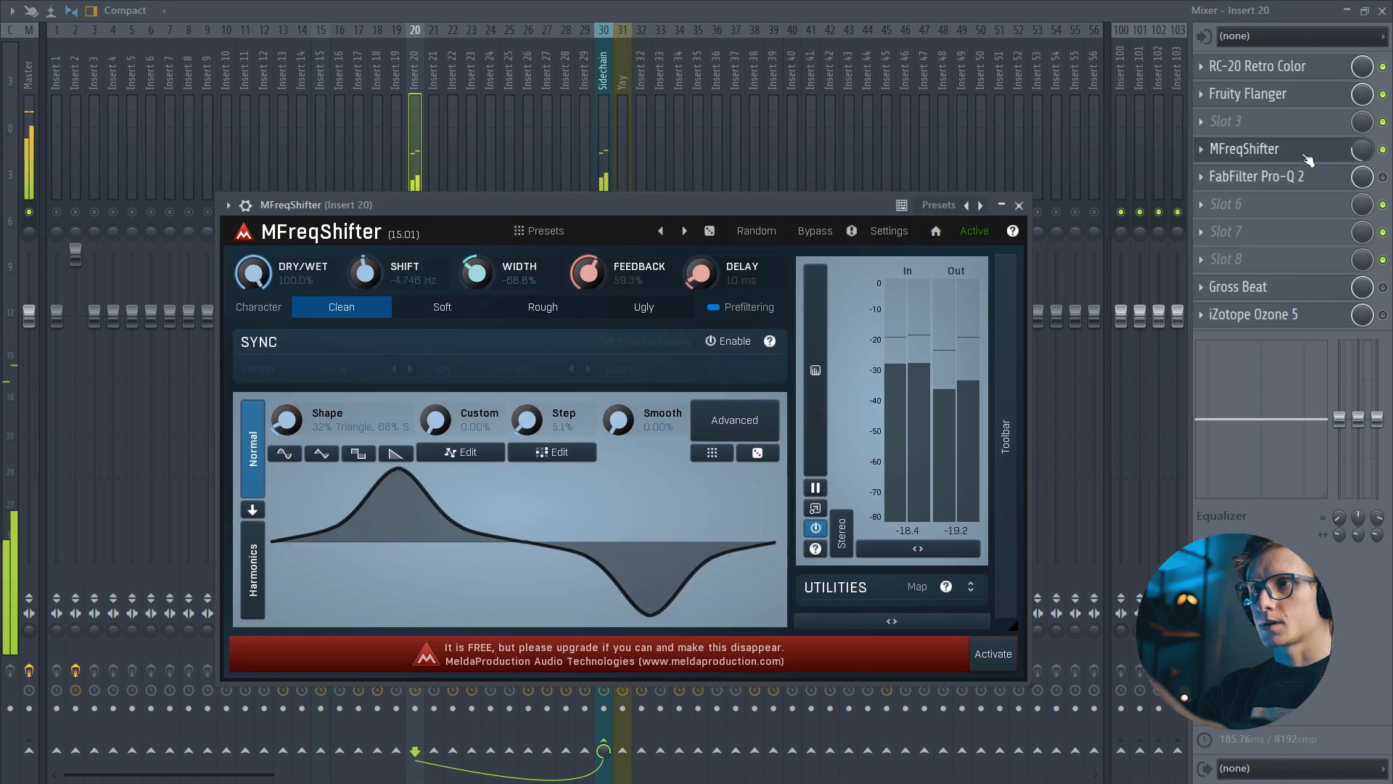
Enable FabFilter Pro-Q 2 on Insert 20, inspect its low-cut EQ band during playback, and close its window.
{"action": "left_click", "coordinate": [1368, 173]}
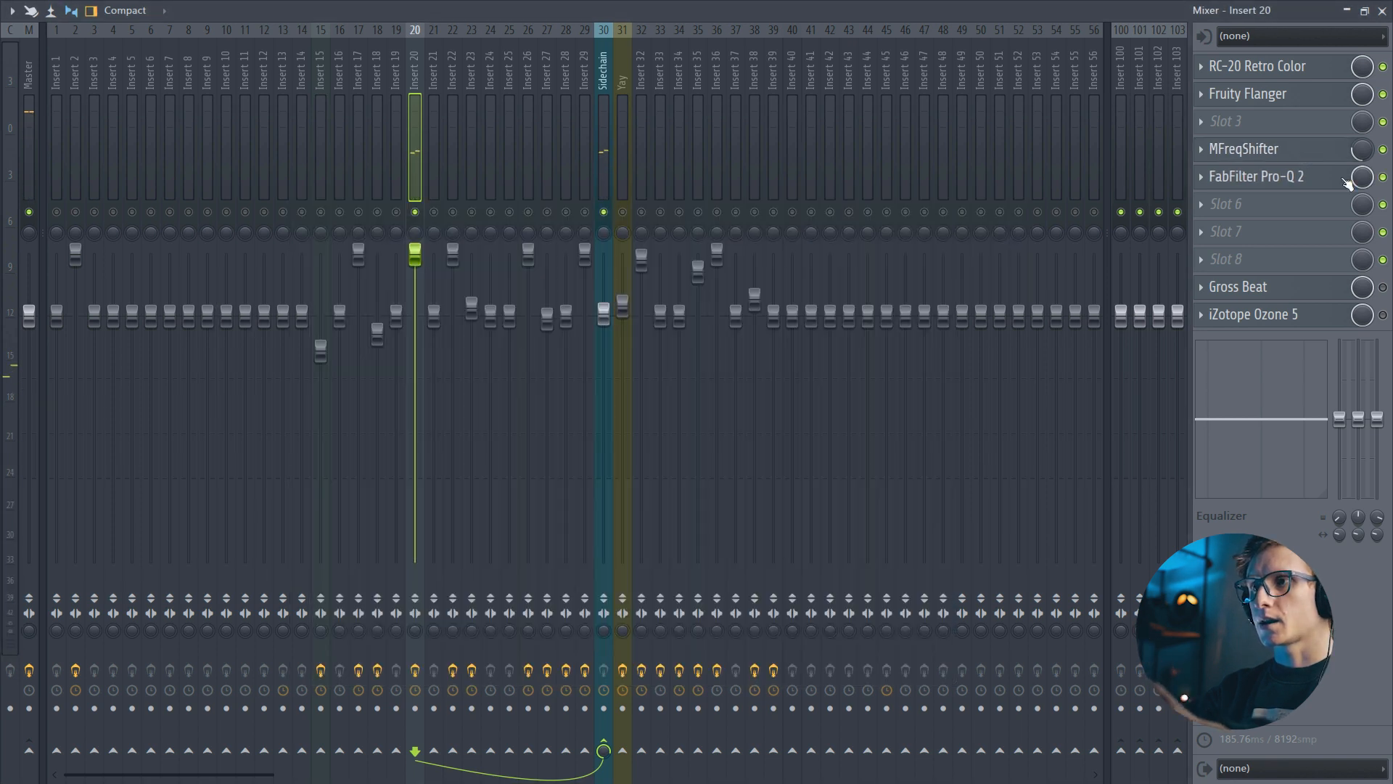
{"action": "mouse_move", "coordinate": [792, 342]}
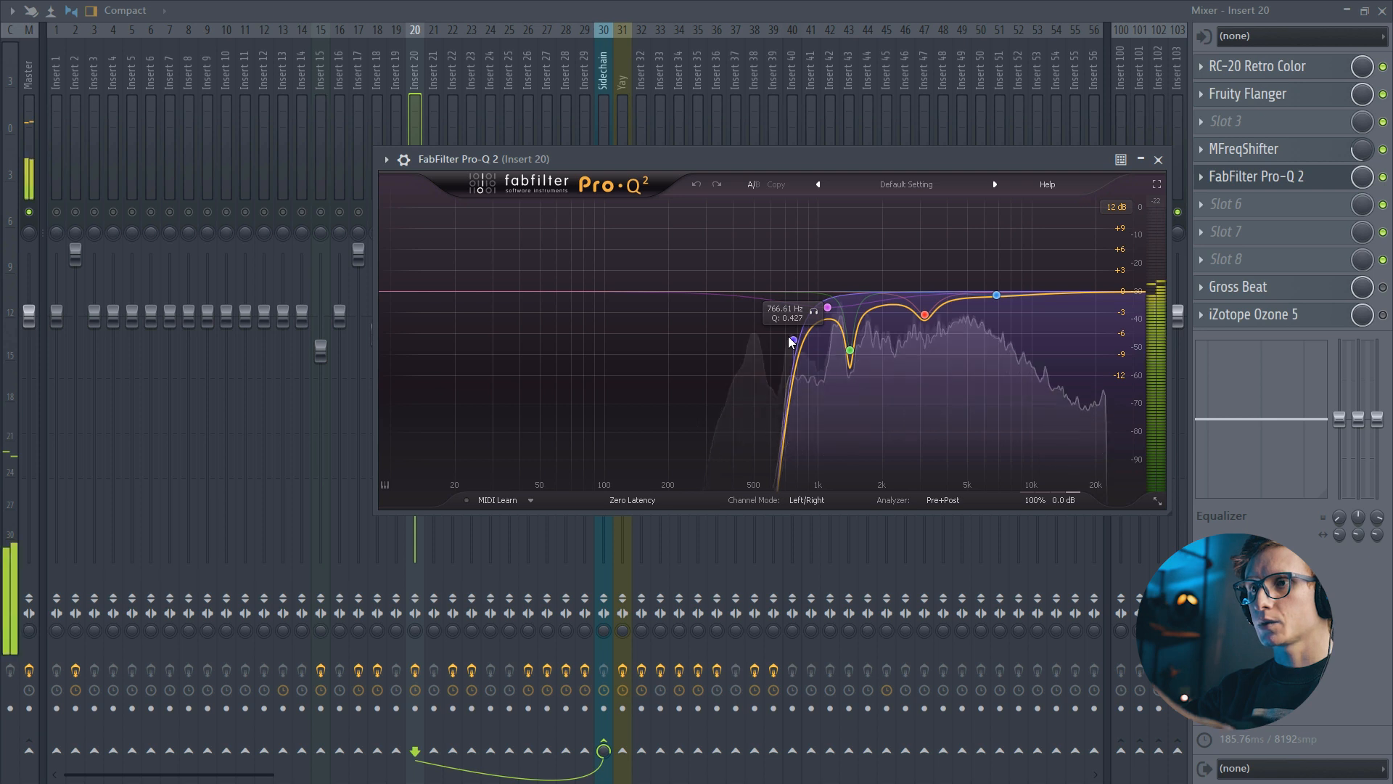
{"action": "left_click", "coordinate": [1245, 177]}
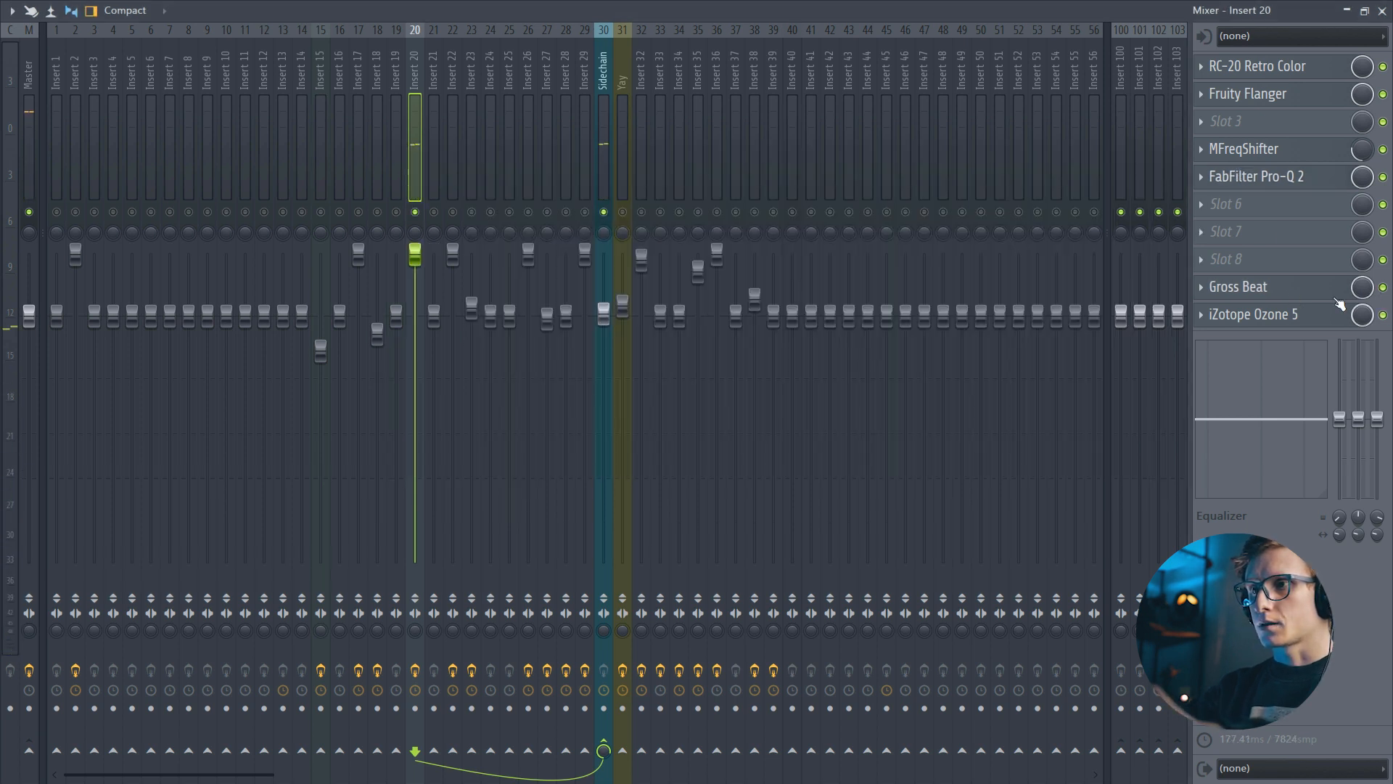
Check Gross Beat on Insert 20 and the Stereo Imaging band widths in iZotope Ozone 5, closing both plugin windows.
{"action": "left_click", "coordinate": [1325, 294]}
{"action": "left_click", "coordinate": [1259, 287]}
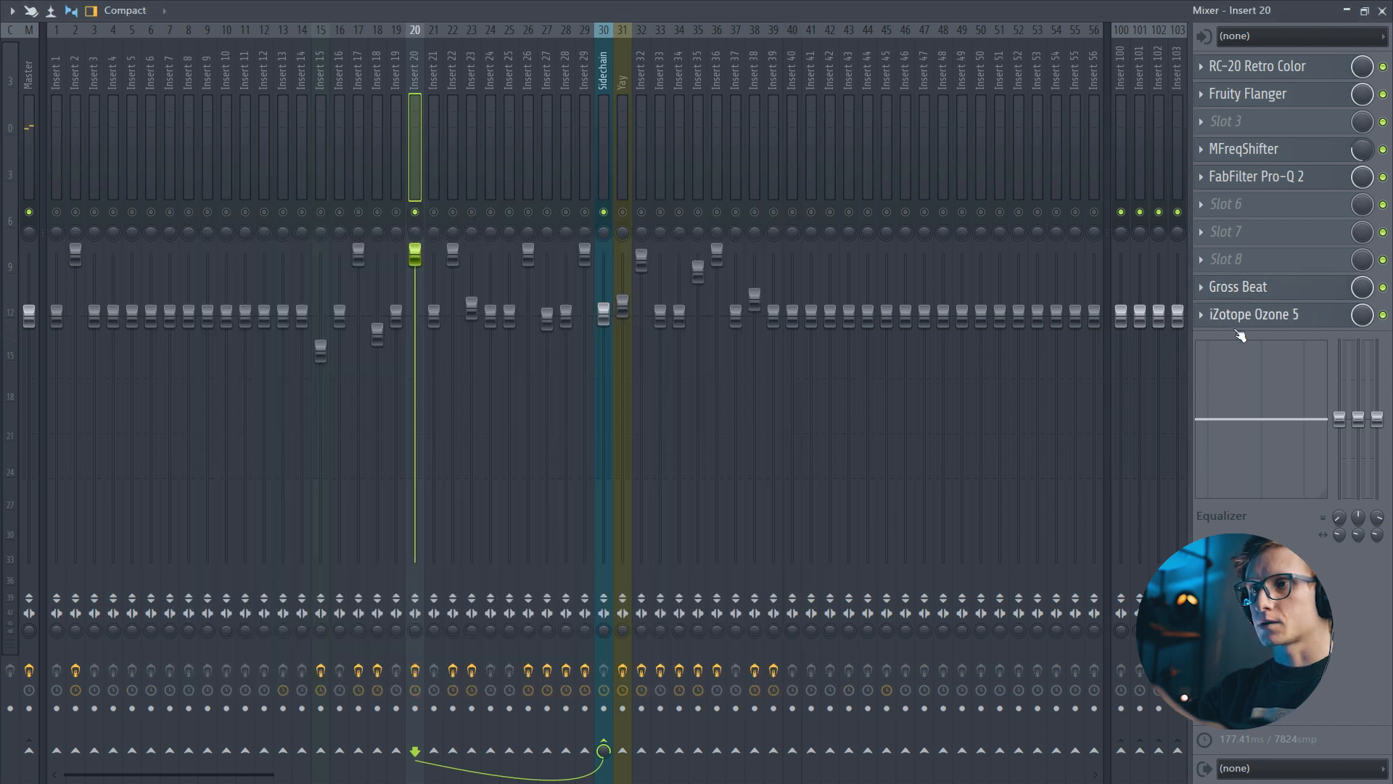
{"action": "left_click", "coordinate": [1299, 315]}
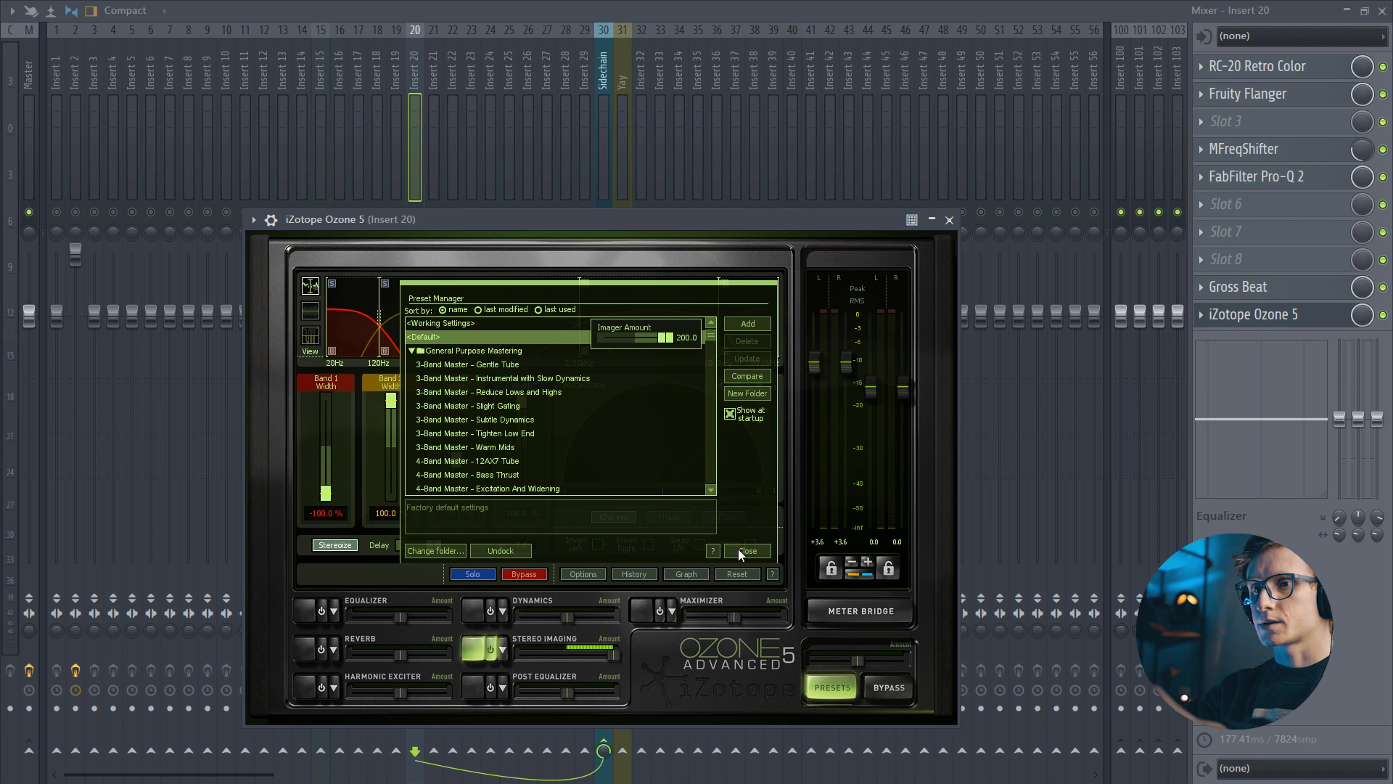
{"action": "left_click", "coordinate": [742, 550]}
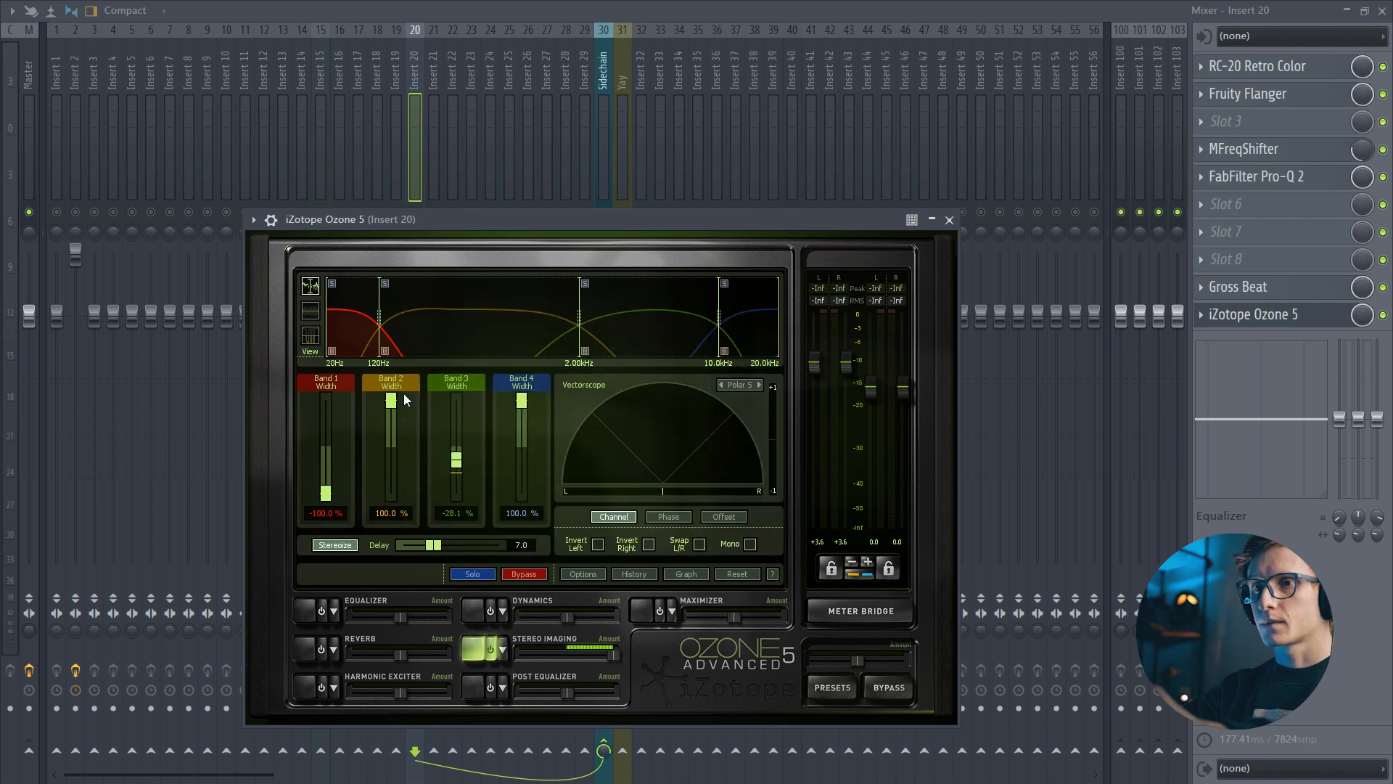
{"action": "left_click_drag", "start_coordinate": [392, 403], "coordinate": [398, 415]}
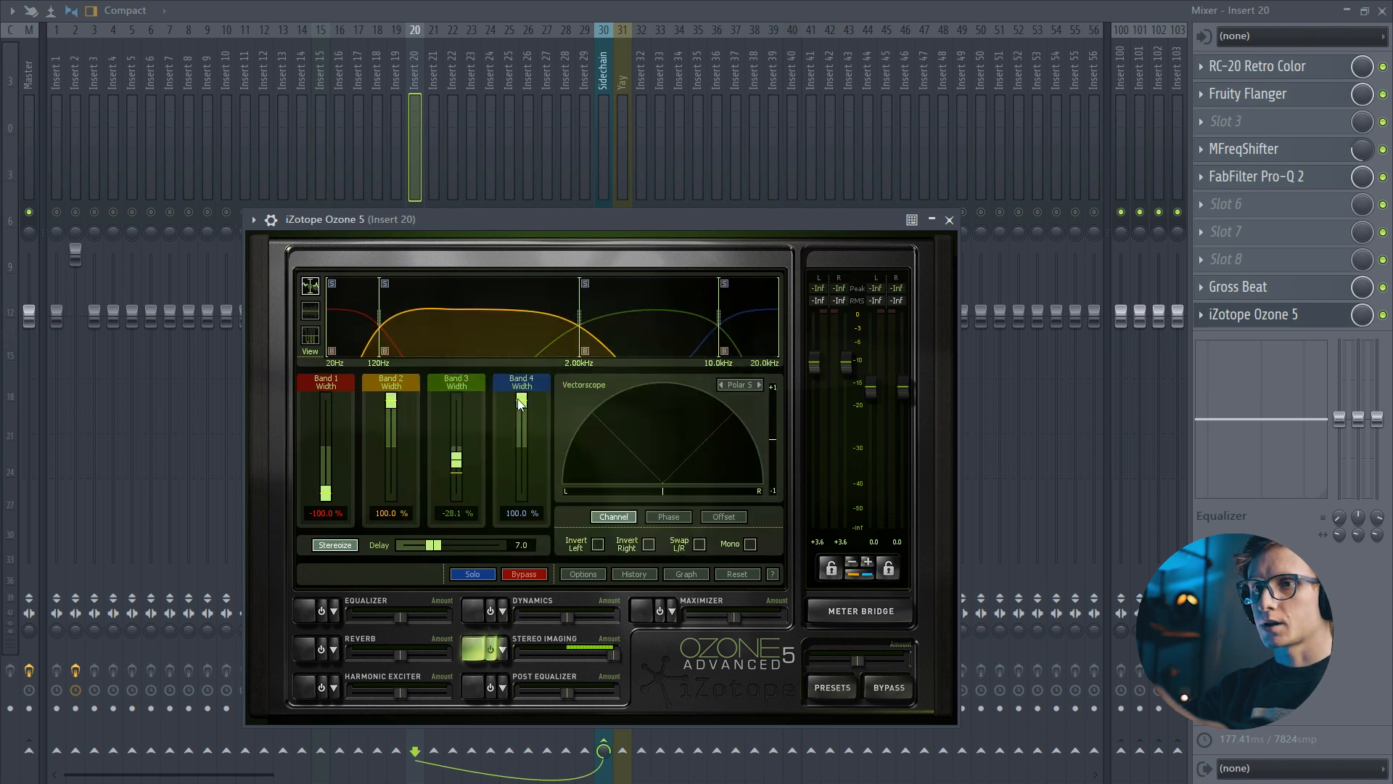
{"action": "left_click", "coordinate": [1264, 314]}
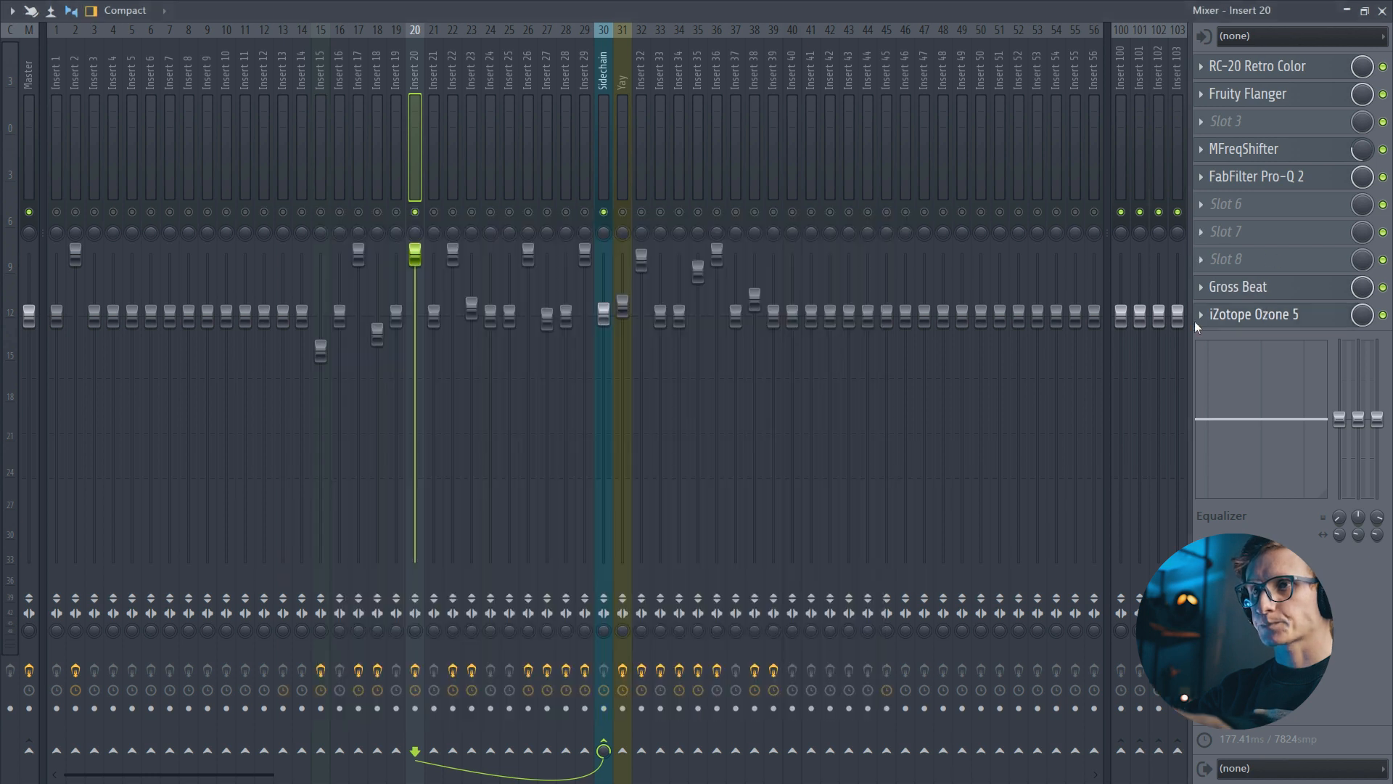
Unsolo Insert 20, play the pattern with all mixer tracks, and compare it with Insert 20 soloed.
{"action": "key", "text": "space"}
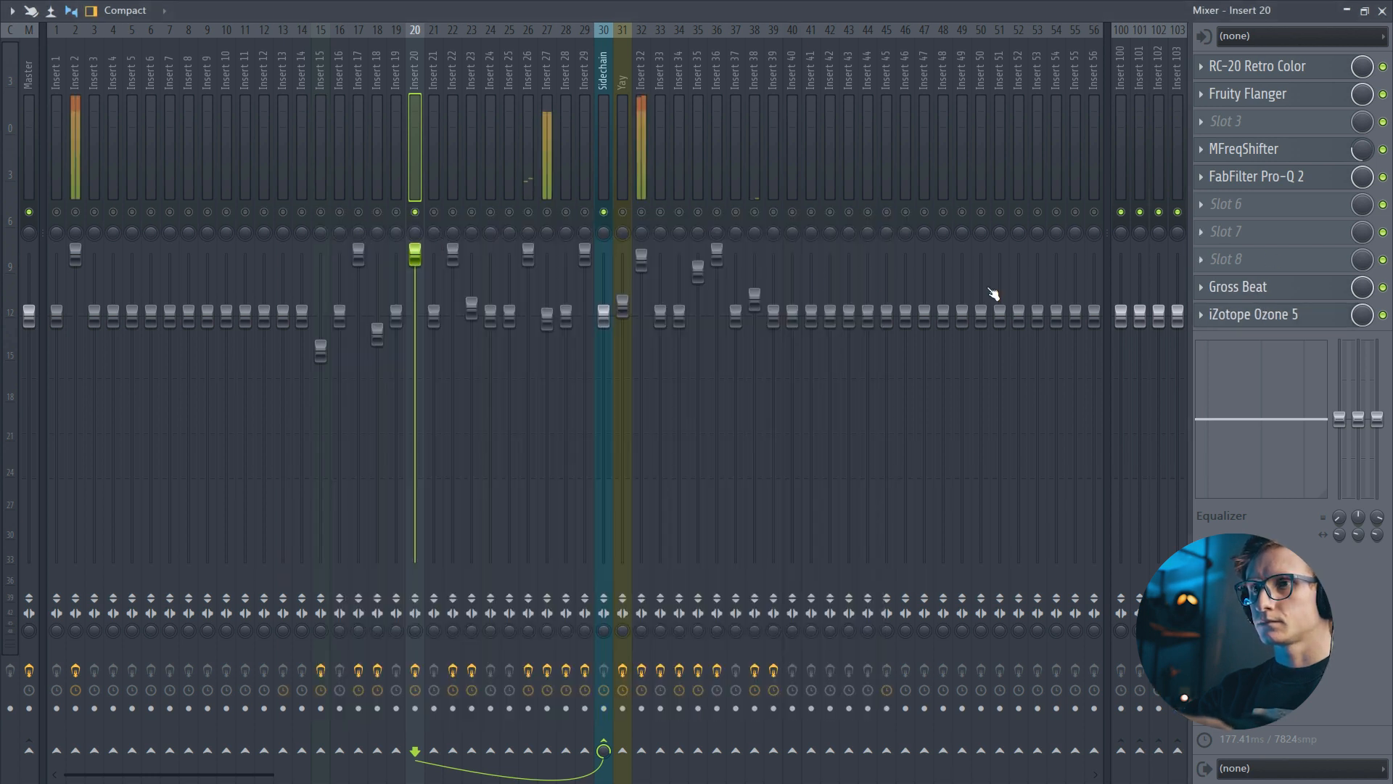
{"action": "key", "text": "space"}
{"action": "key", "text": "F9"}
{"action": "key", "text": "F6"}
{"action": "left_click", "coordinate": [331, 125]}
{"action": "key", "text": "space"}
{"action": "left_click", "coordinate": [857, 18]}
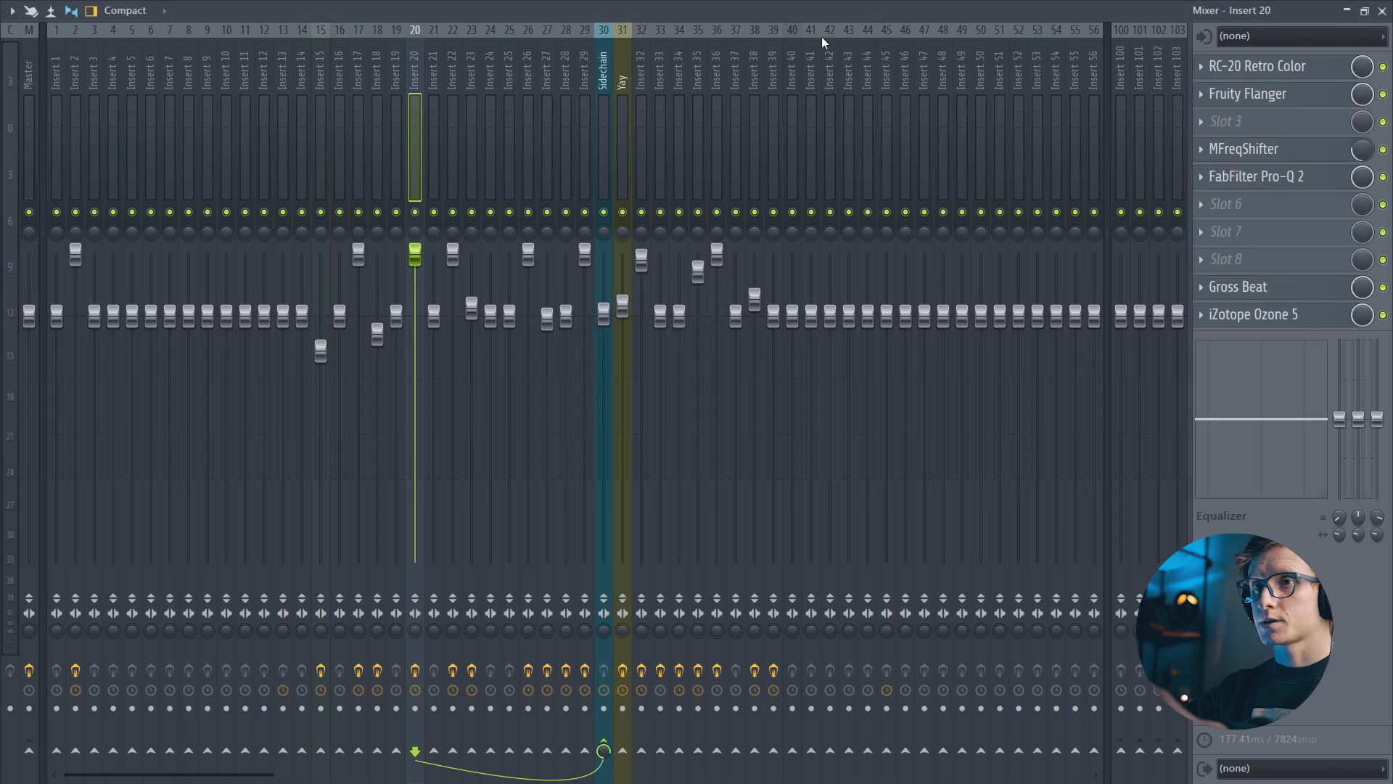
{"action": "key", "text": "space"}
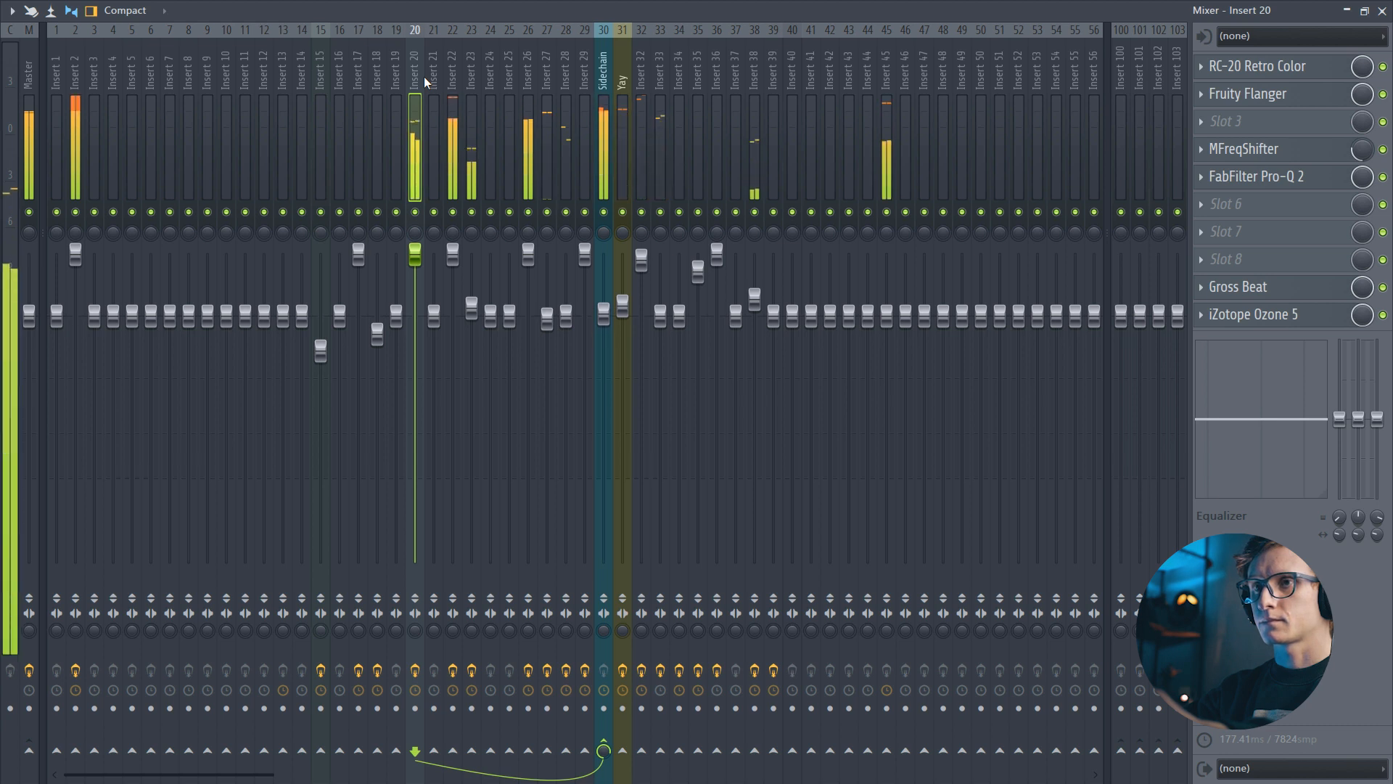
{"action": "right_click", "coordinate": [415, 212]}
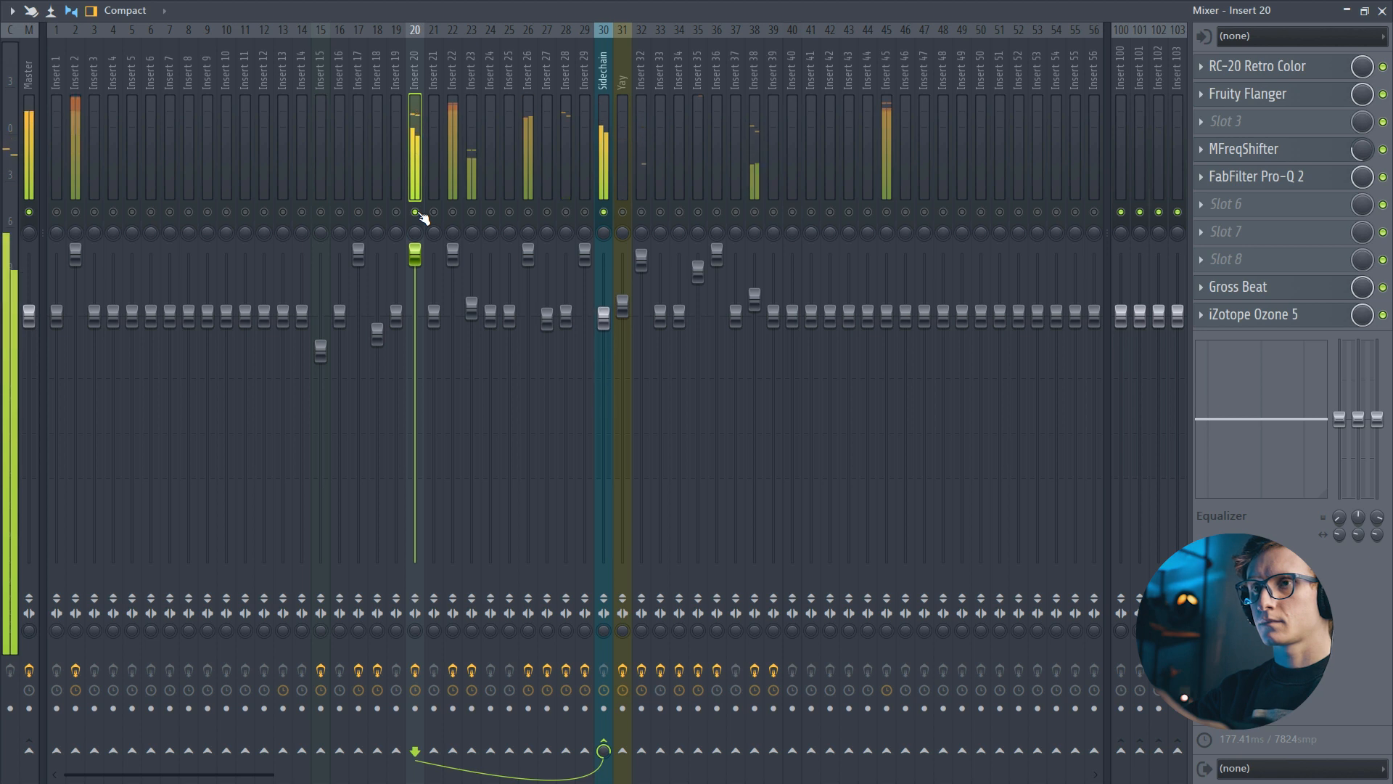
{"action": "right_click", "coordinate": [419, 214]}
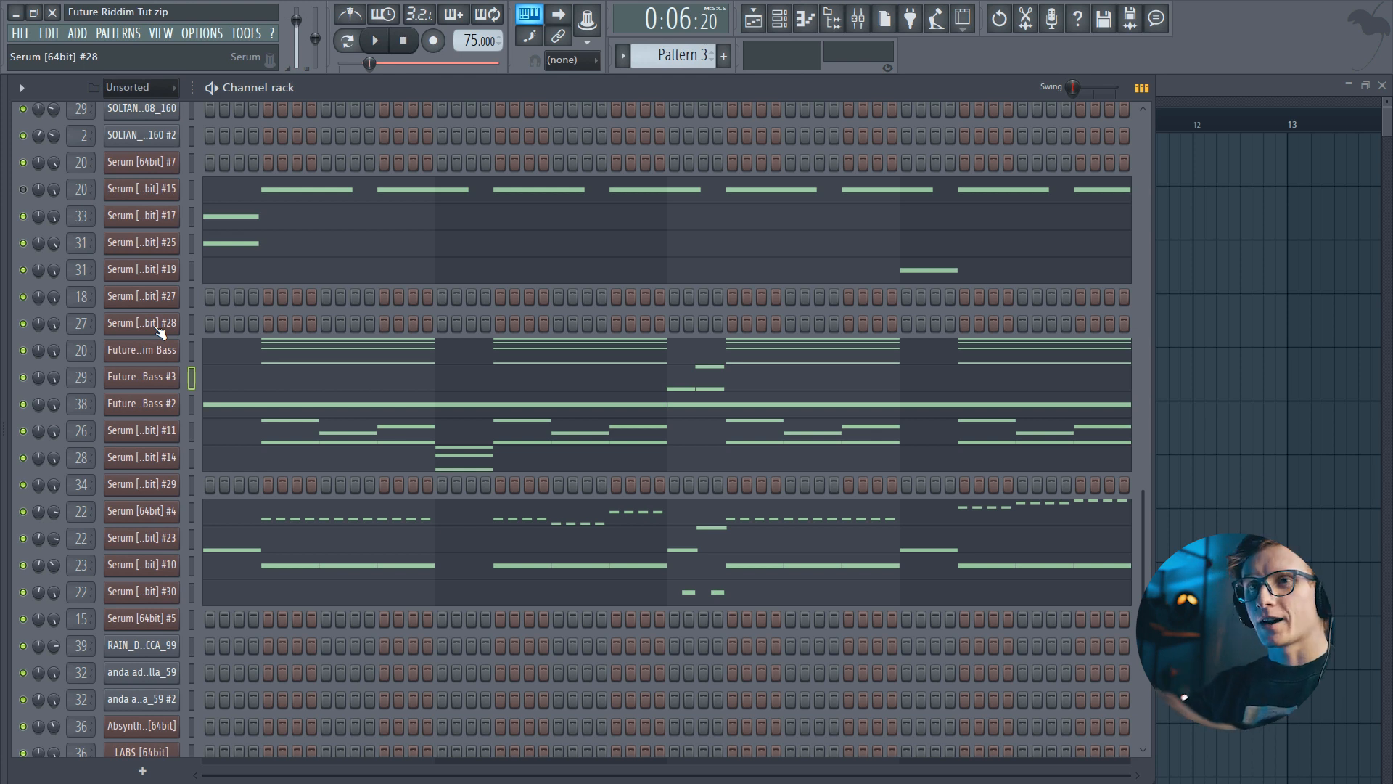
Select the Serum #11 channel in the channel rack and show its mixer track, Insert 26.
{"action": "left_click", "coordinate": [192, 219]}
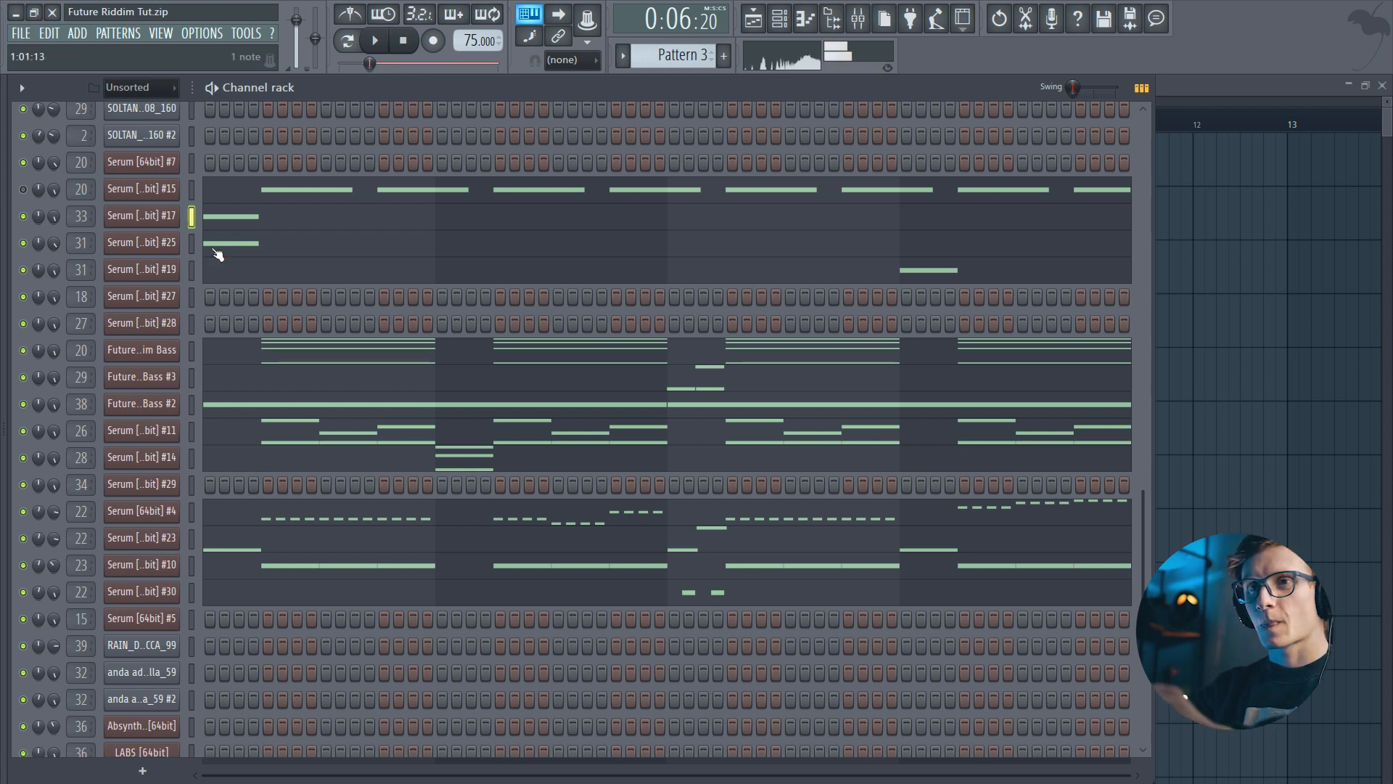
{"action": "scroll", "coordinate": [197, 290], "scroll_direction": "down", "scroll_amount": 3}
{"action": "left_click", "coordinate": [177, 356]}
{"action": "left_click", "coordinate": [179, 357]}
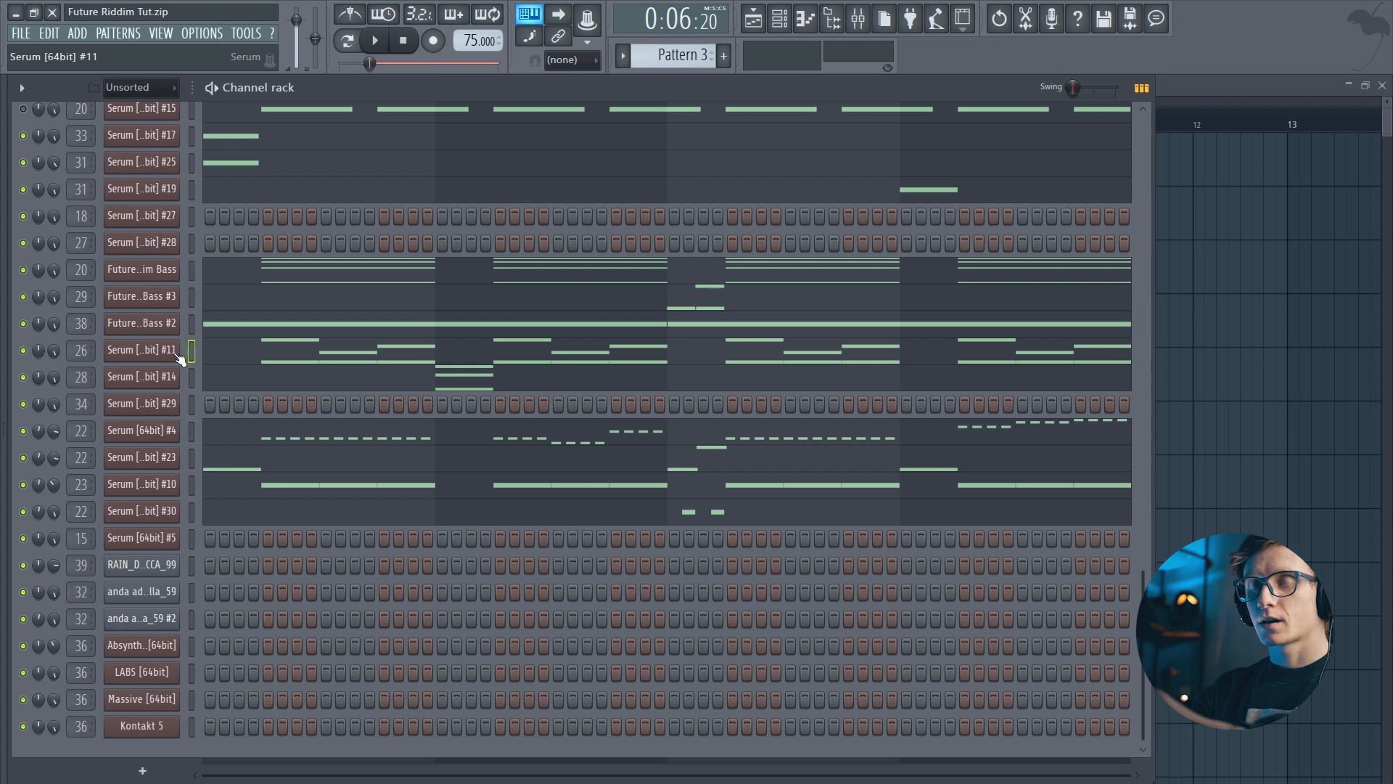
{"action": "key", "text": "F6"}
{"action": "left_click", "coordinate": [858, 19]}
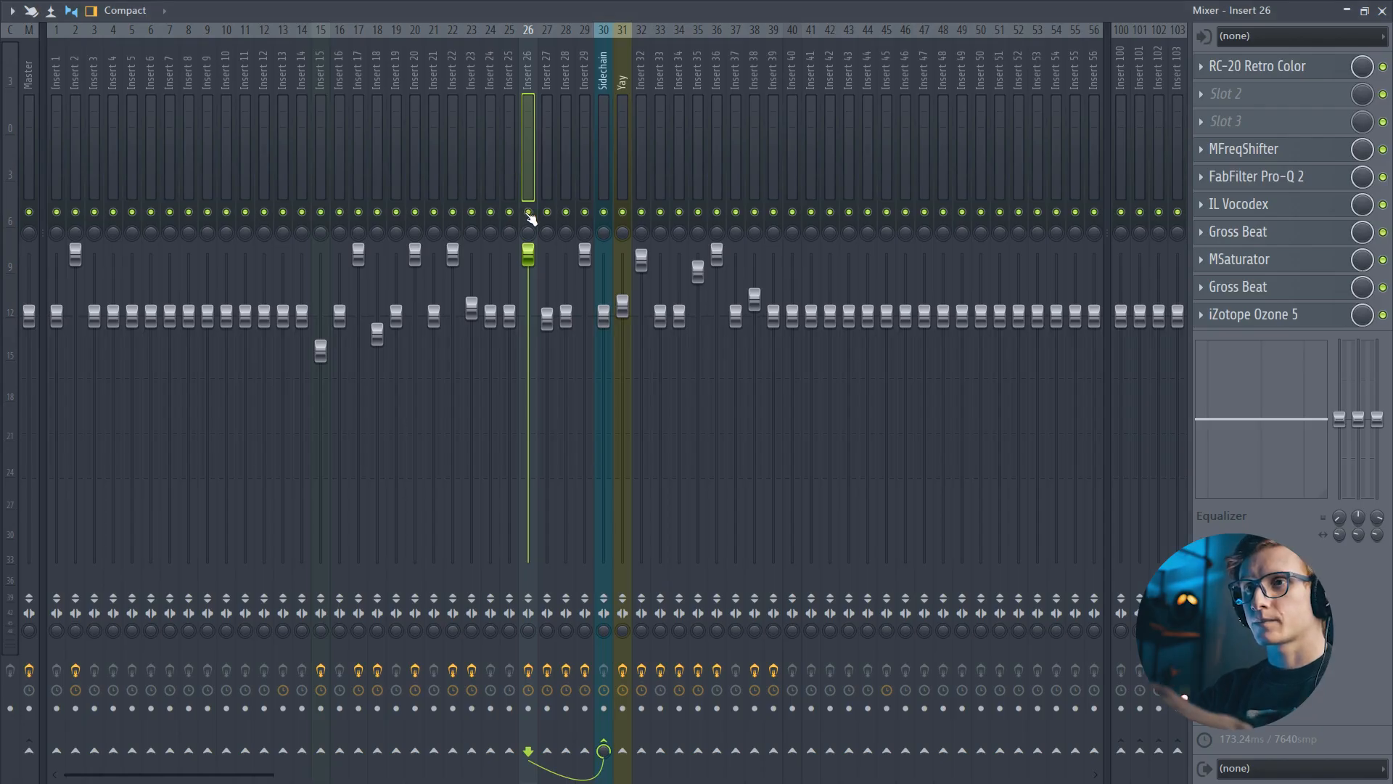
Play the full pattern and audition Insert 26 by soloing and unsoloing it.
{"action": "key", "text": "space"}
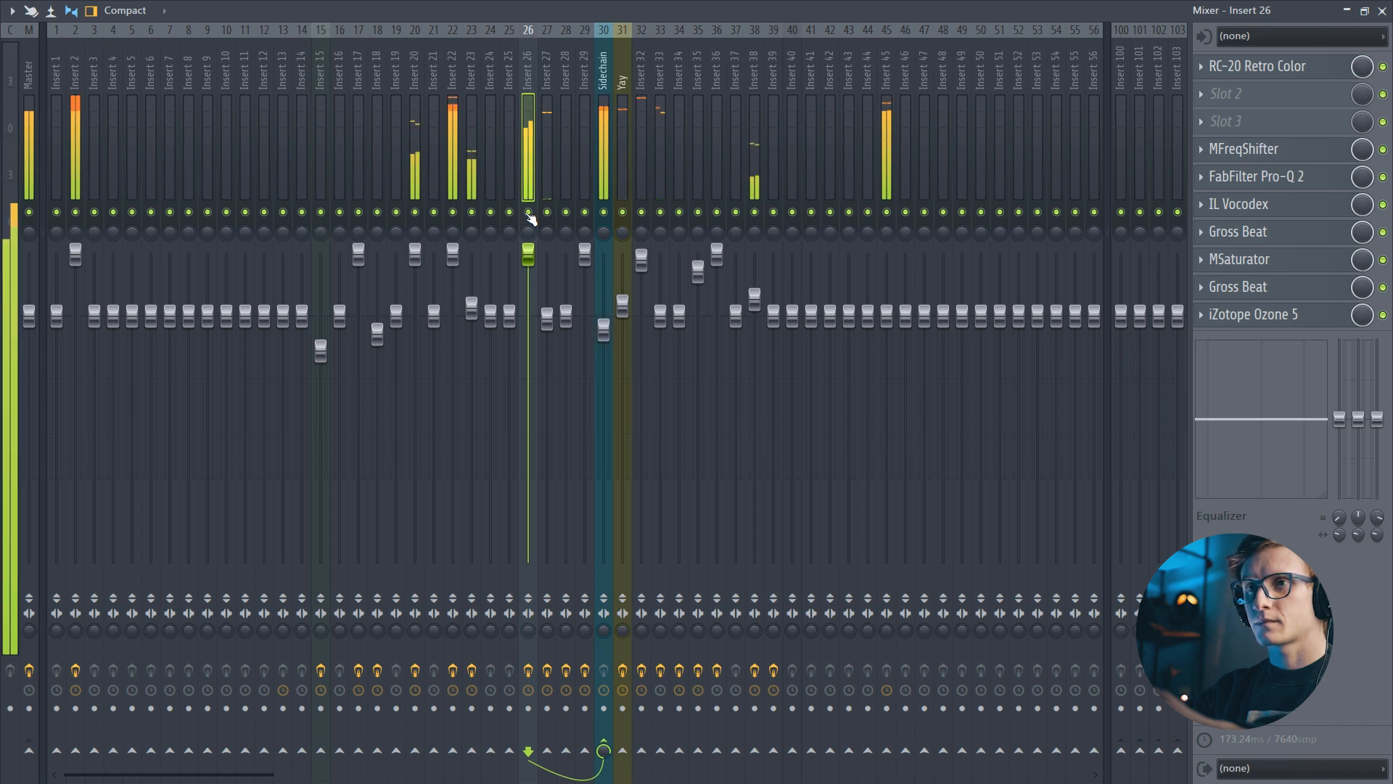
{"action": "right_click", "coordinate": [528, 212]}
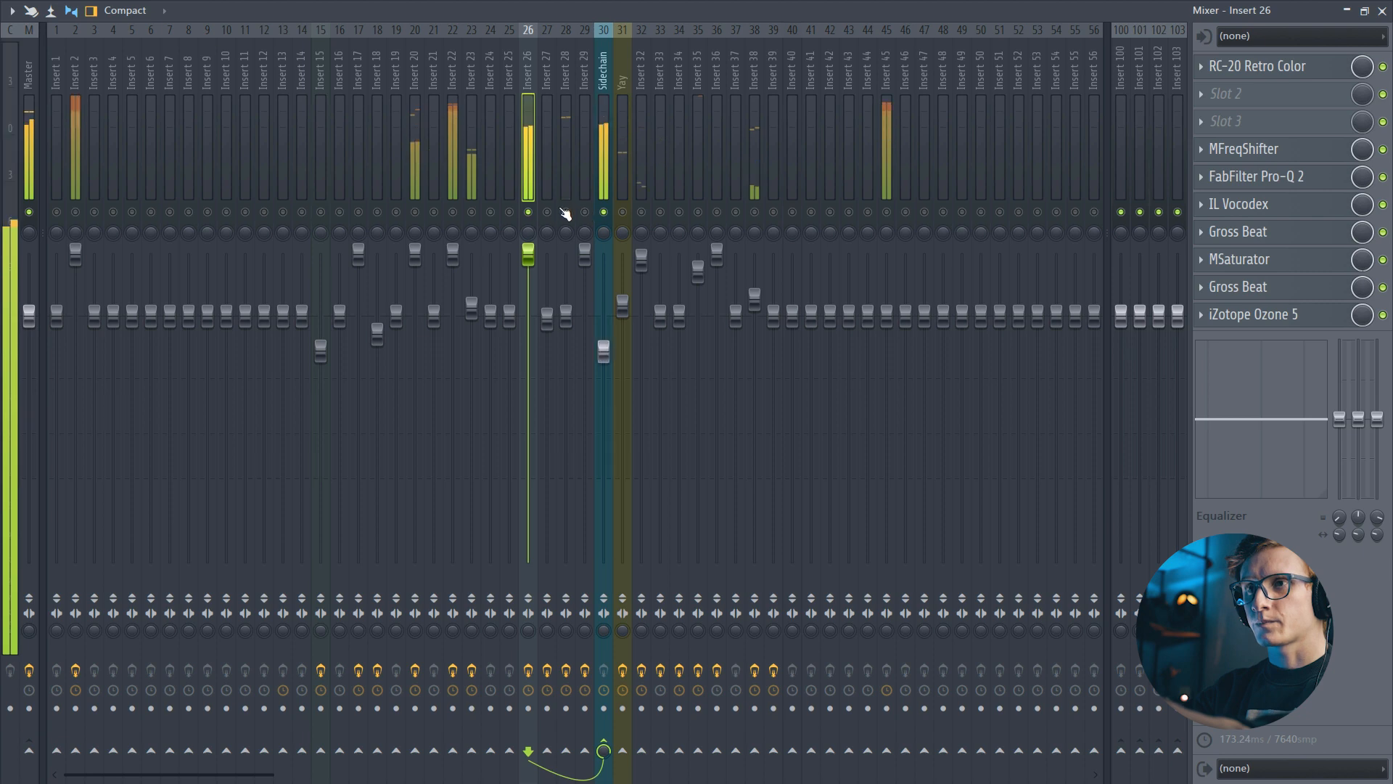
{"action": "right_click", "coordinate": [528, 212]}
Open the Serum #11 synth from the channel rack and play test notes to hear its sound.
{"action": "key", "text": "F9"}
{"action": "key", "text": "F6"}
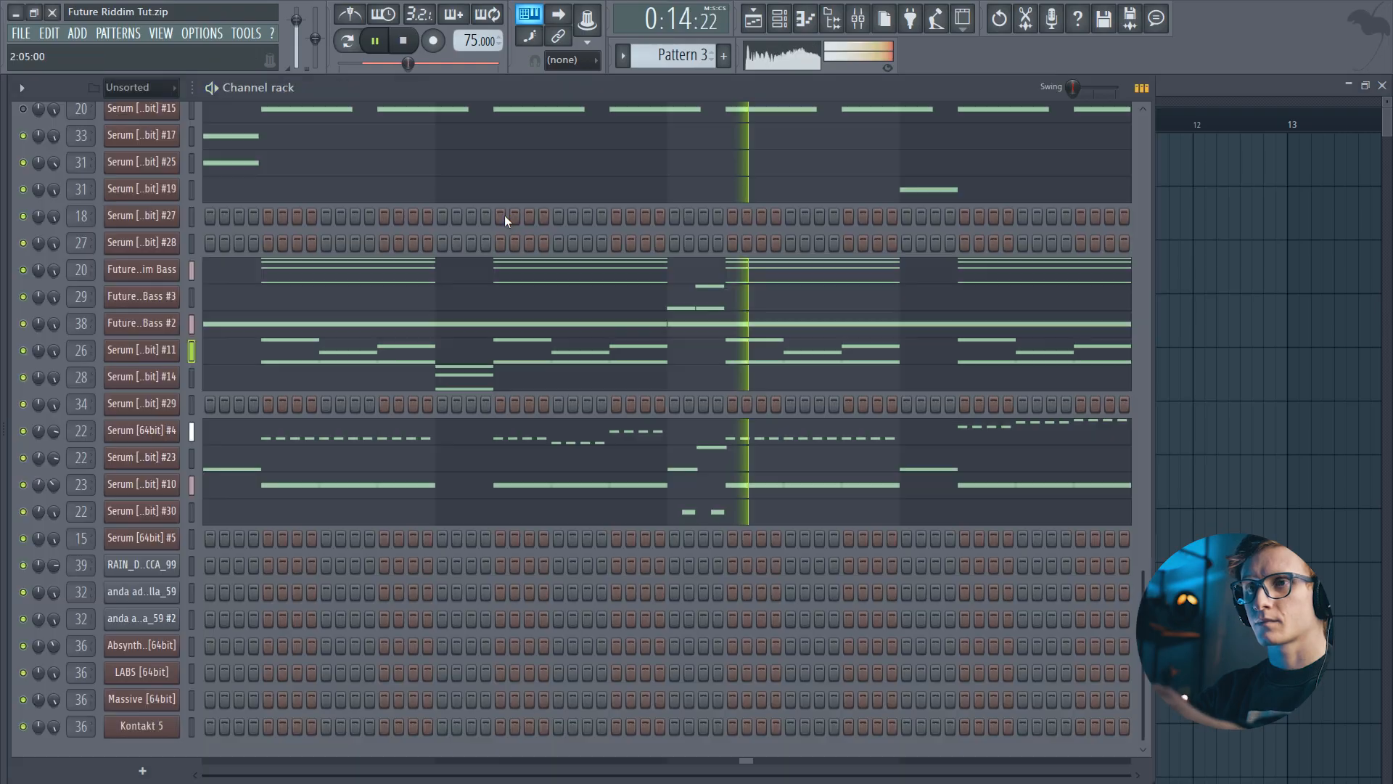
{"action": "left_click", "coordinate": [175, 351]}
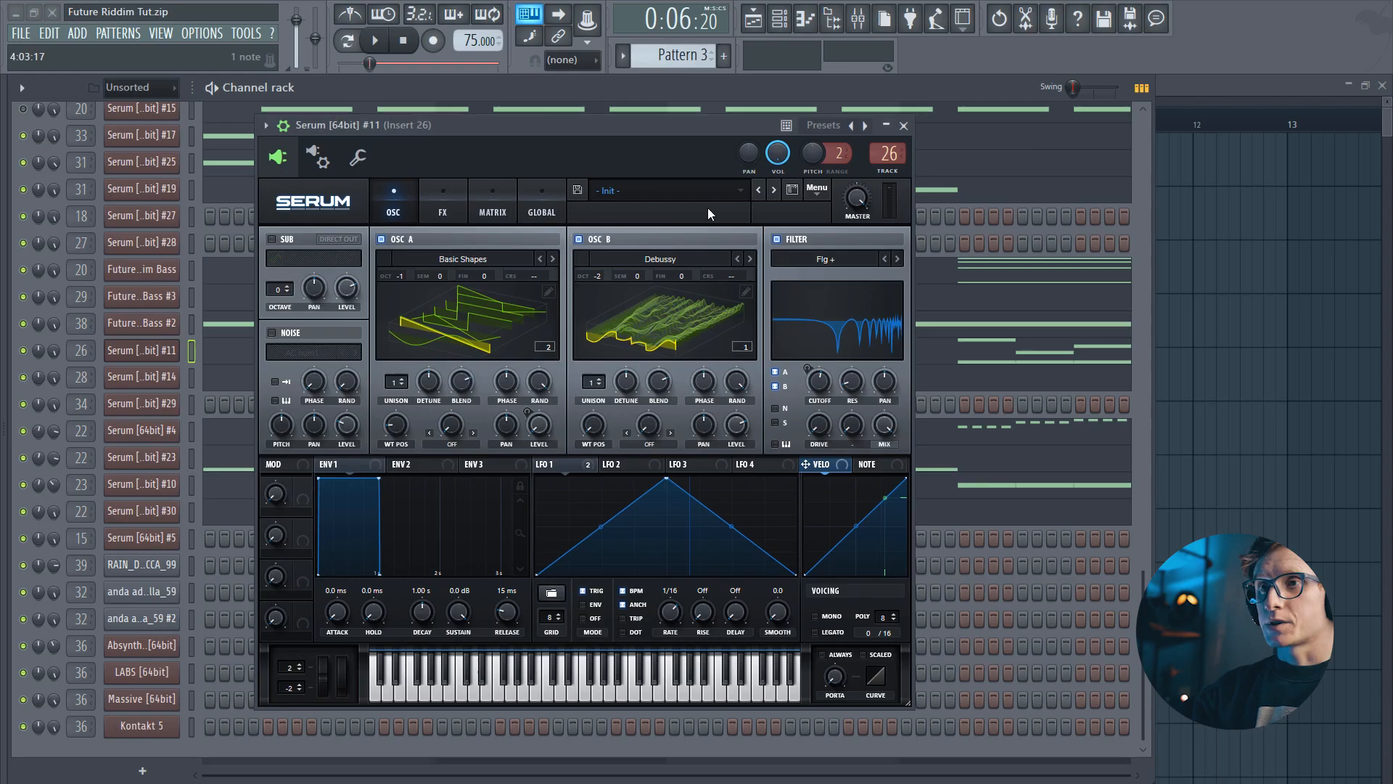
{"action": "mouse_move", "coordinate": [656, 144]}
{"action": "left_mouse_down"}
{"action": "mouse_move", "coordinate": [677, 129]}
{"action": "mouse_move", "coordinate": [674, 153]}
{"action": "mouse_move", "coordinate": [673, 142]}
{"action": "left_mouse_up"}
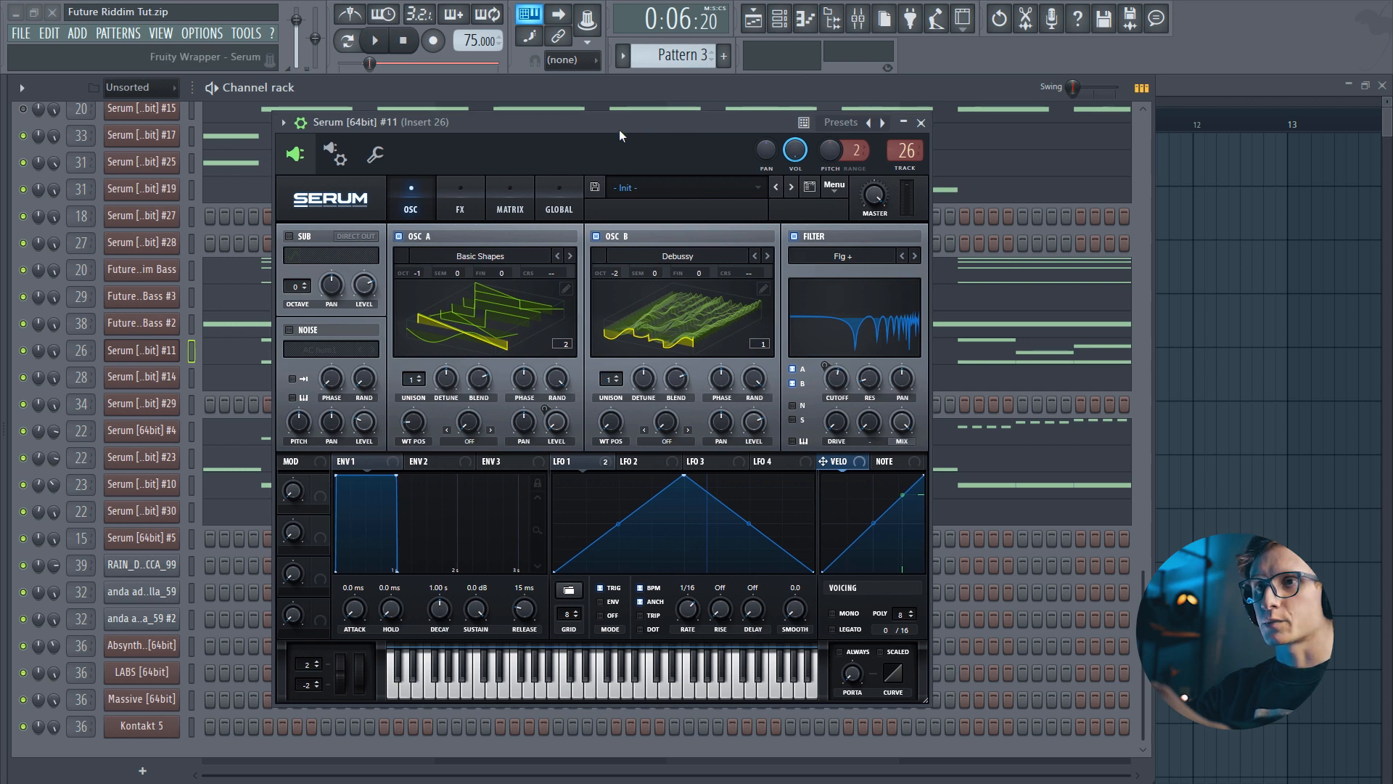
{"action": "key", "text": "c"}
{"action": "key", "text": "e"}
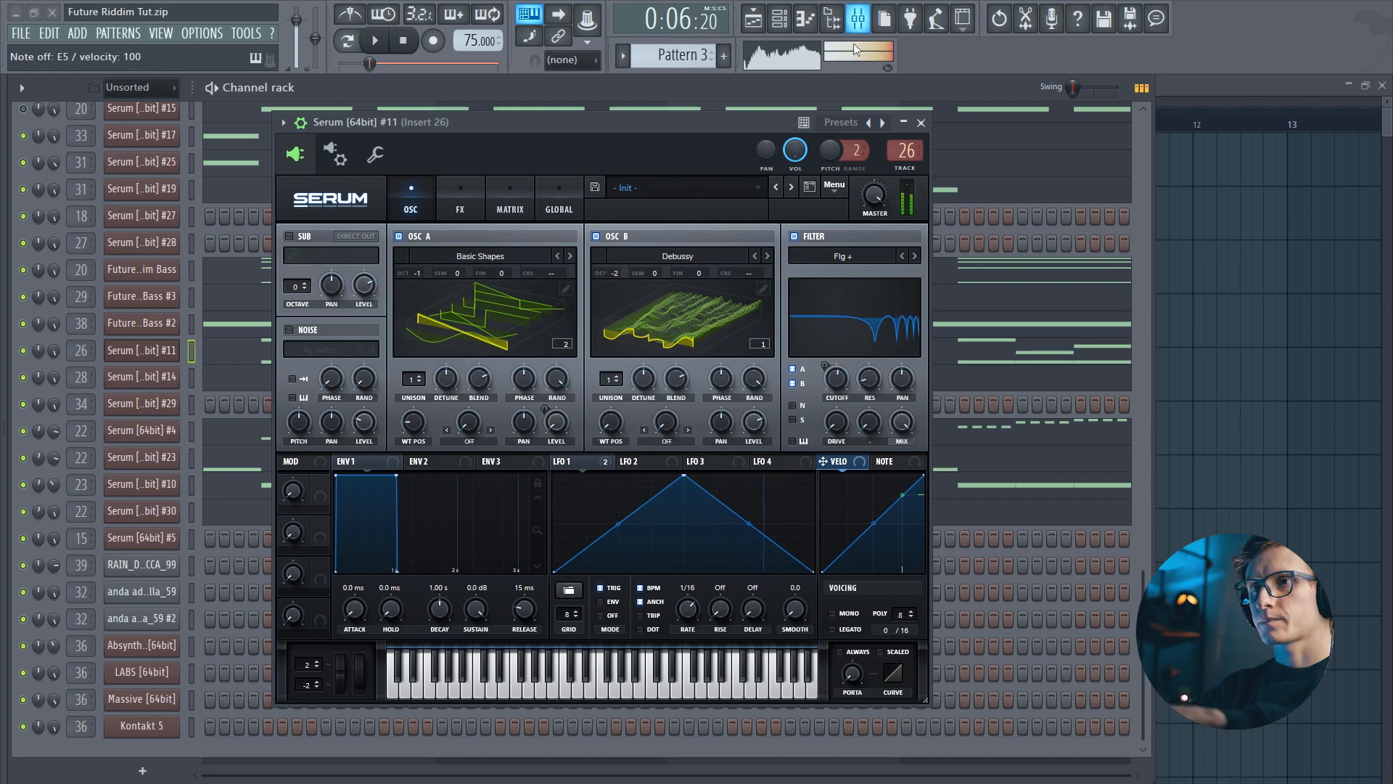
Bypass the effects on Insert 26 from RC-20 Retro Color to iZotope Ozone 5, and play E5 on the dry Serum #11.
{"action": "left_click", "coordinate": [857, 21]}
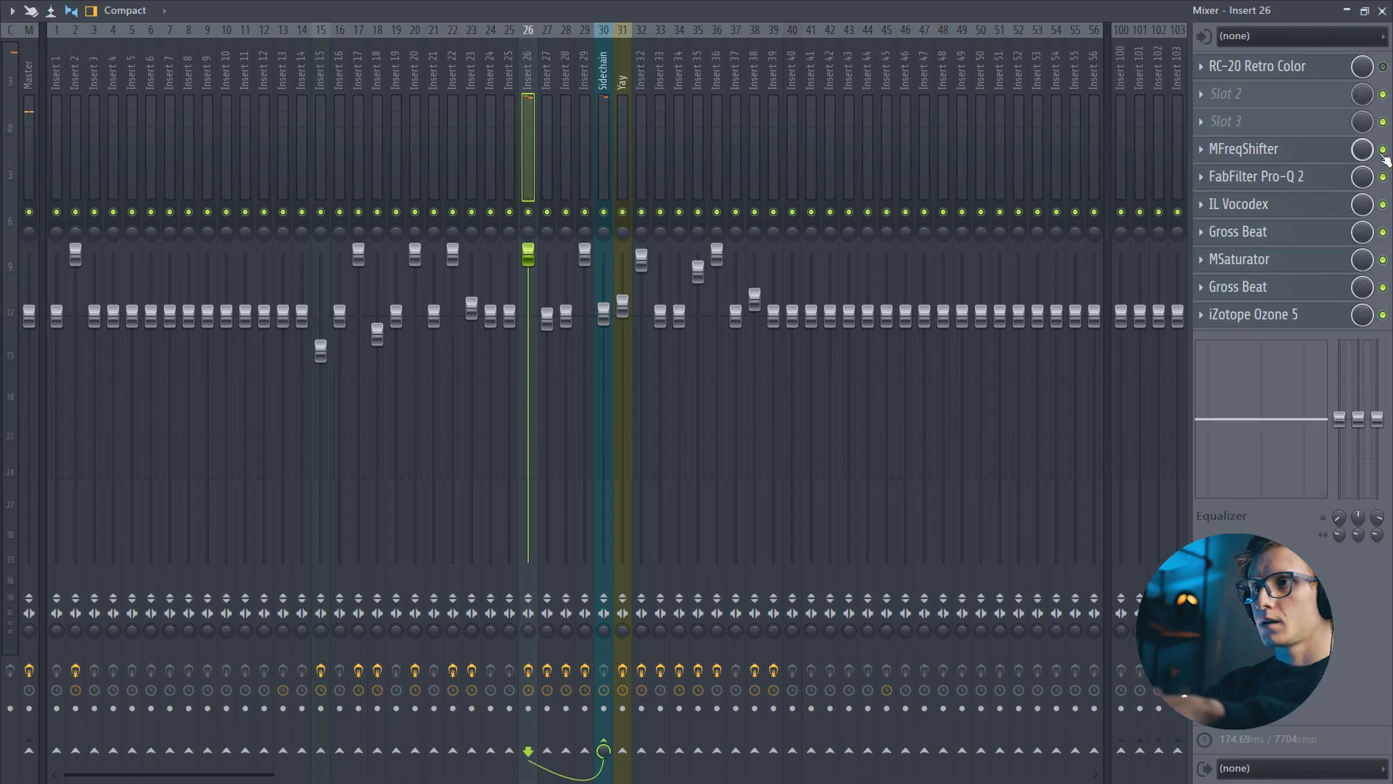
{"action": "left_click", "coordinate": [1383, 315]}
{"action": "key", "text": "F9"}
{"action": "key", "text": "e"}
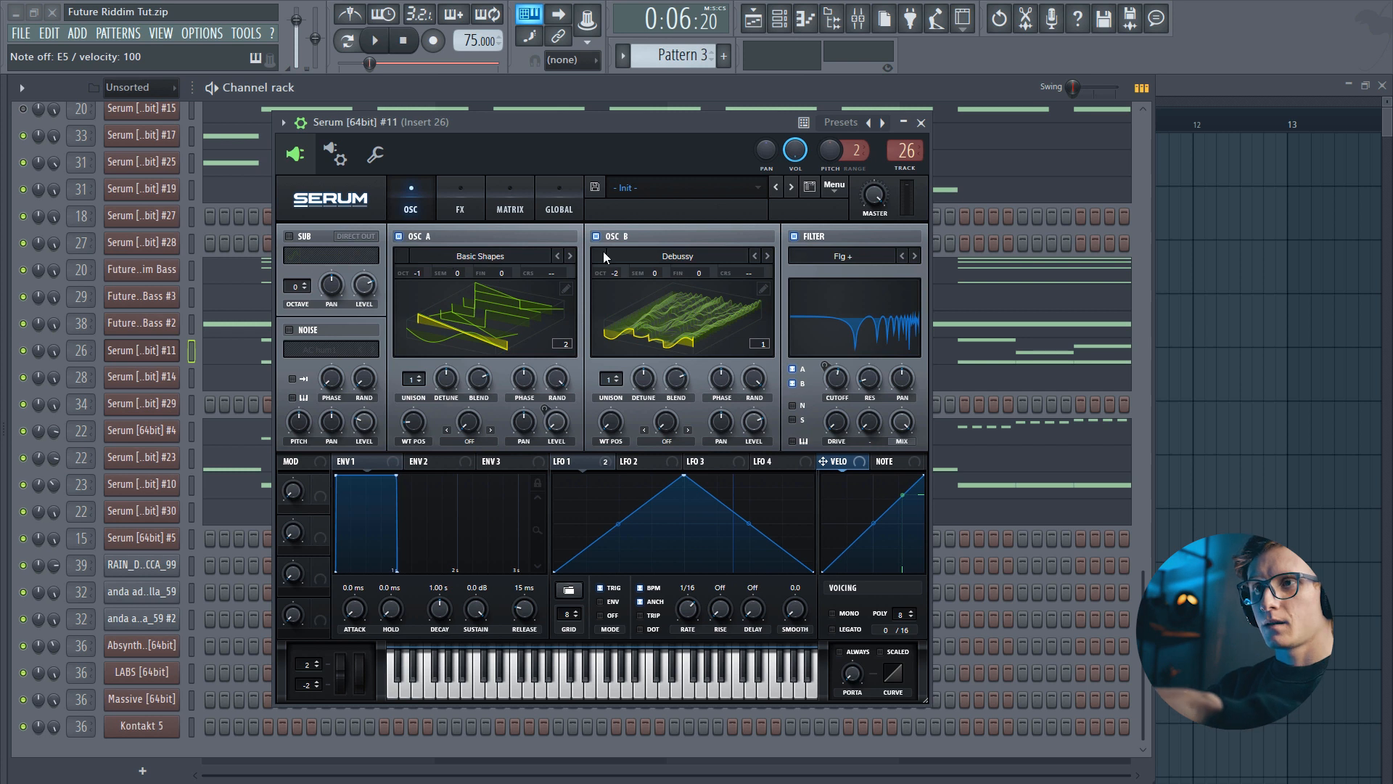
Examine Serum #11's oscillators A and B, its filter type, and the LFO 1 modulation assignments.
{"action": "left_click", "coordinate": [418, 234]}
{"action": "left_click", "coordinate": [421, 238]}
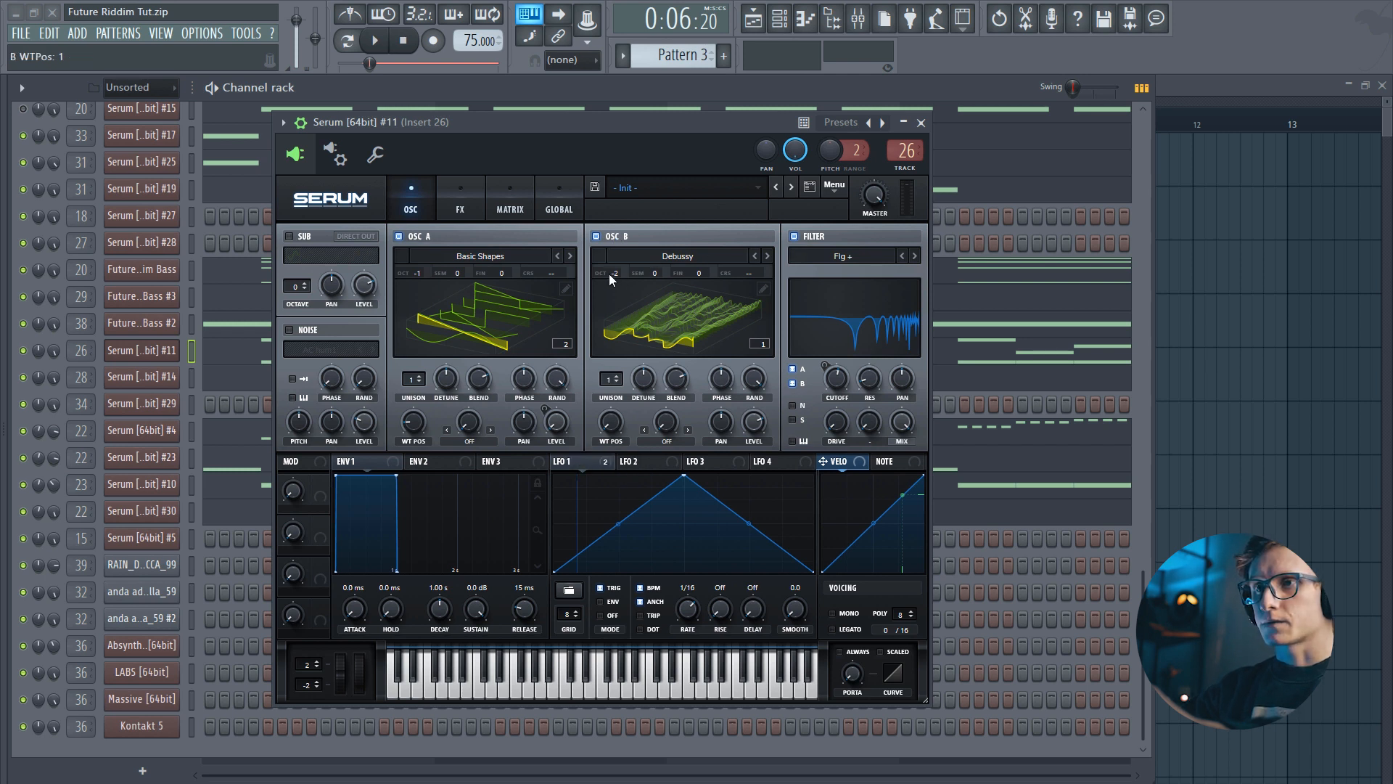
{"action": "left_click", "coordinate": [831, 254]}
{"action": "left_click", "coordinate": [759, 121]}
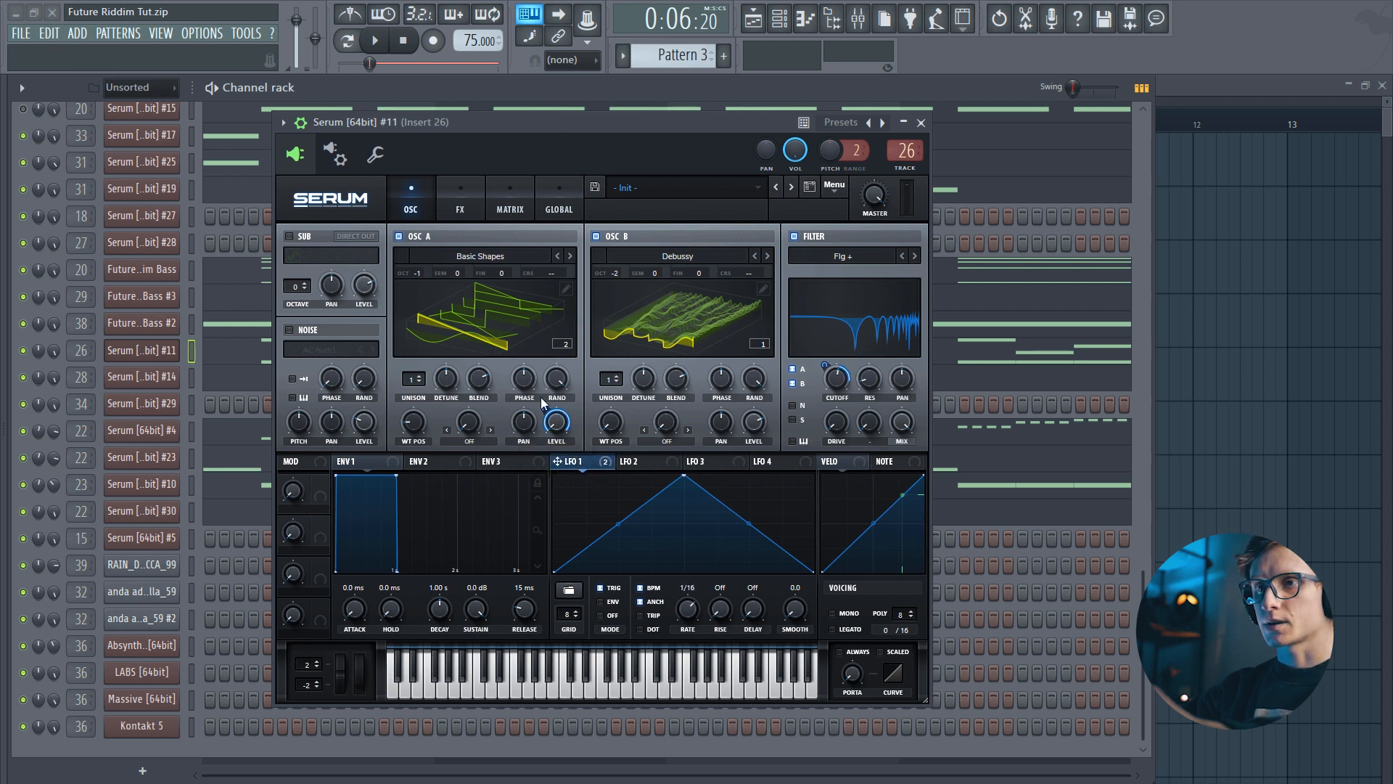
{"action": "left_click", "coordinate": [679, 462]}
{"action": "left_click", "coordinate": [573, 462]}
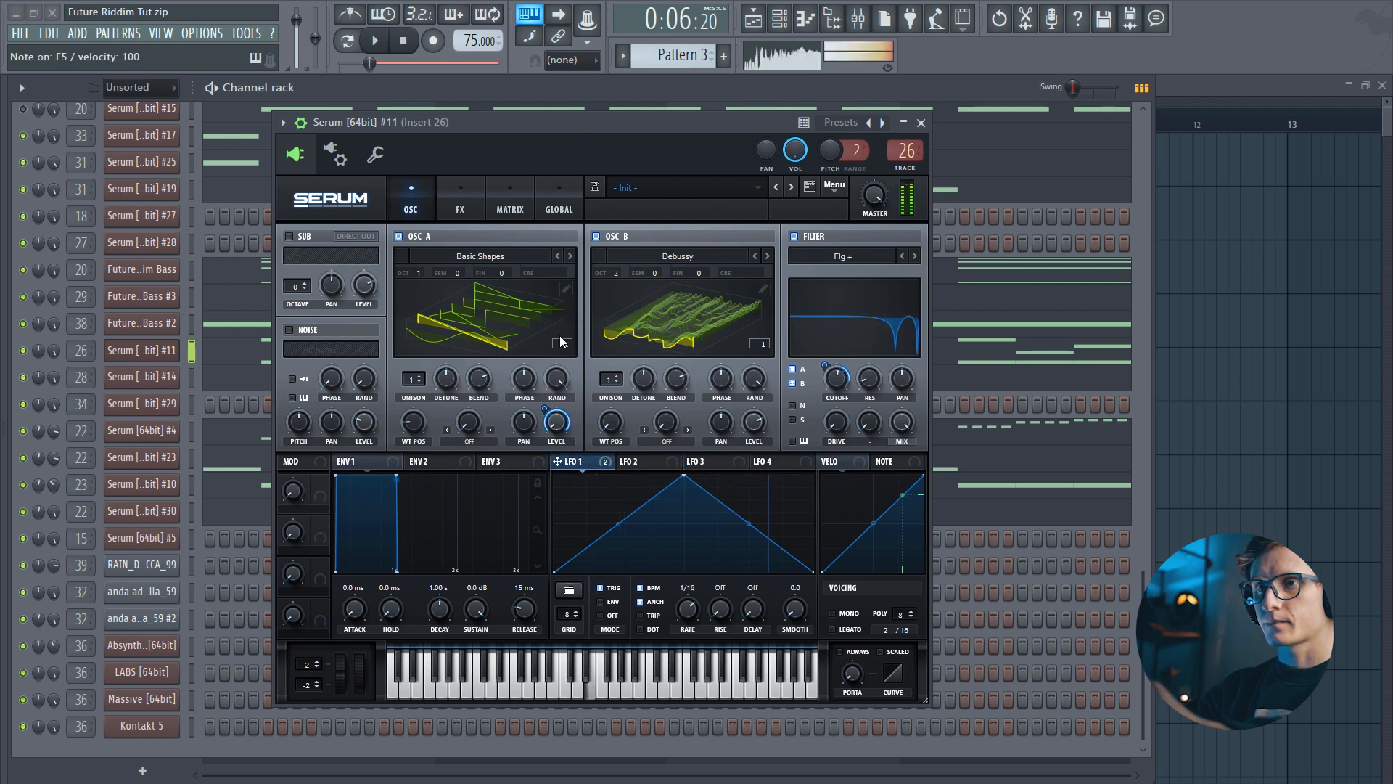
Examine Serum #11's internal effects rack and the RC-20 Retro Color Distort settings on Insert 26.
{"action": "left_click", "coordinate": [458, 205]}
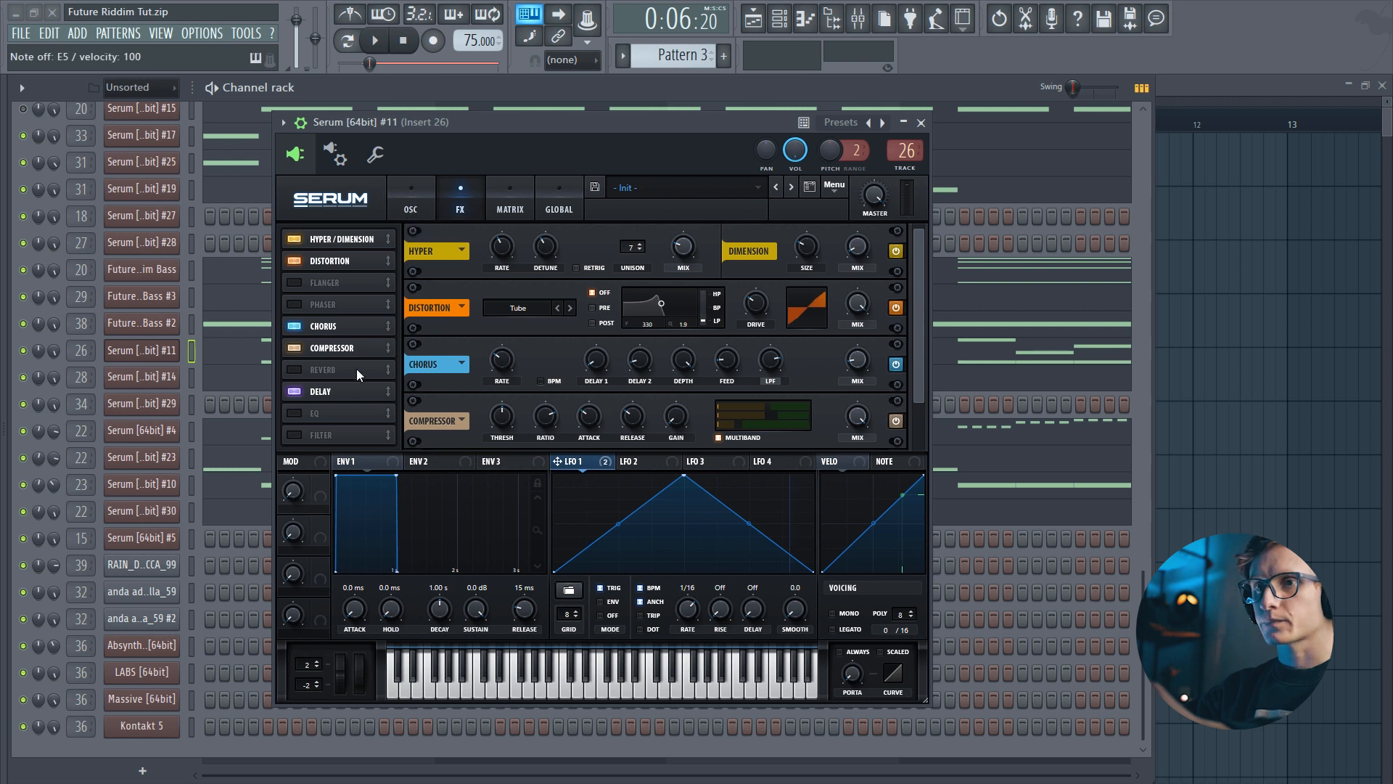
{"action": "scroll", "coordinate": [351, 376], "scroll_direction": "down", "scroll_amount": 1}
{"action": "left_click", "coordinate": [401, 198]}
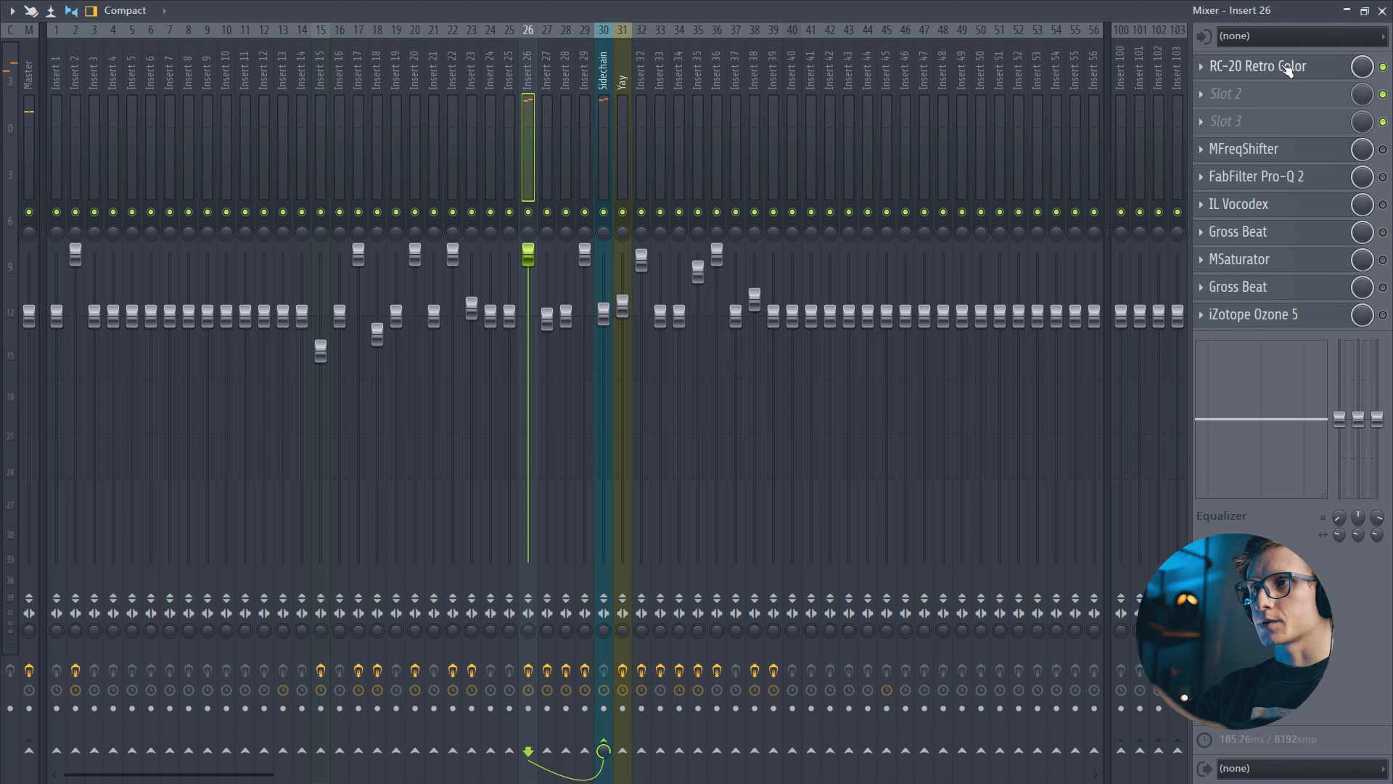
{"action": "left_click", "coordinate": [1287, 67]}
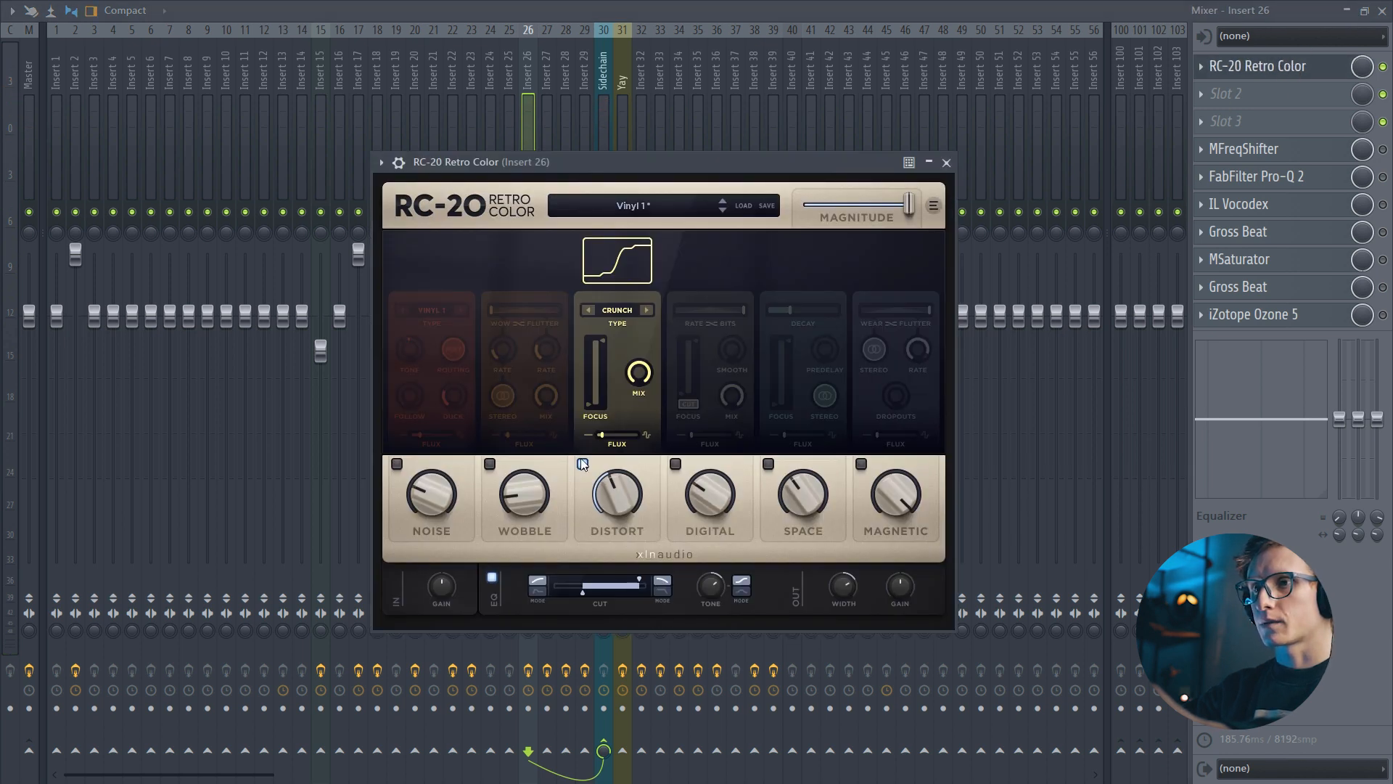
{"action": "left_click", "coordinate": [1325, 70]}
Enable MFreqShifter on Insert 26, inspect its settings, and compare the bass with it bypassed and active.
{"action": "left_click", "coordinate": [1384, 150]}
{"action": "key", "text": "space"}
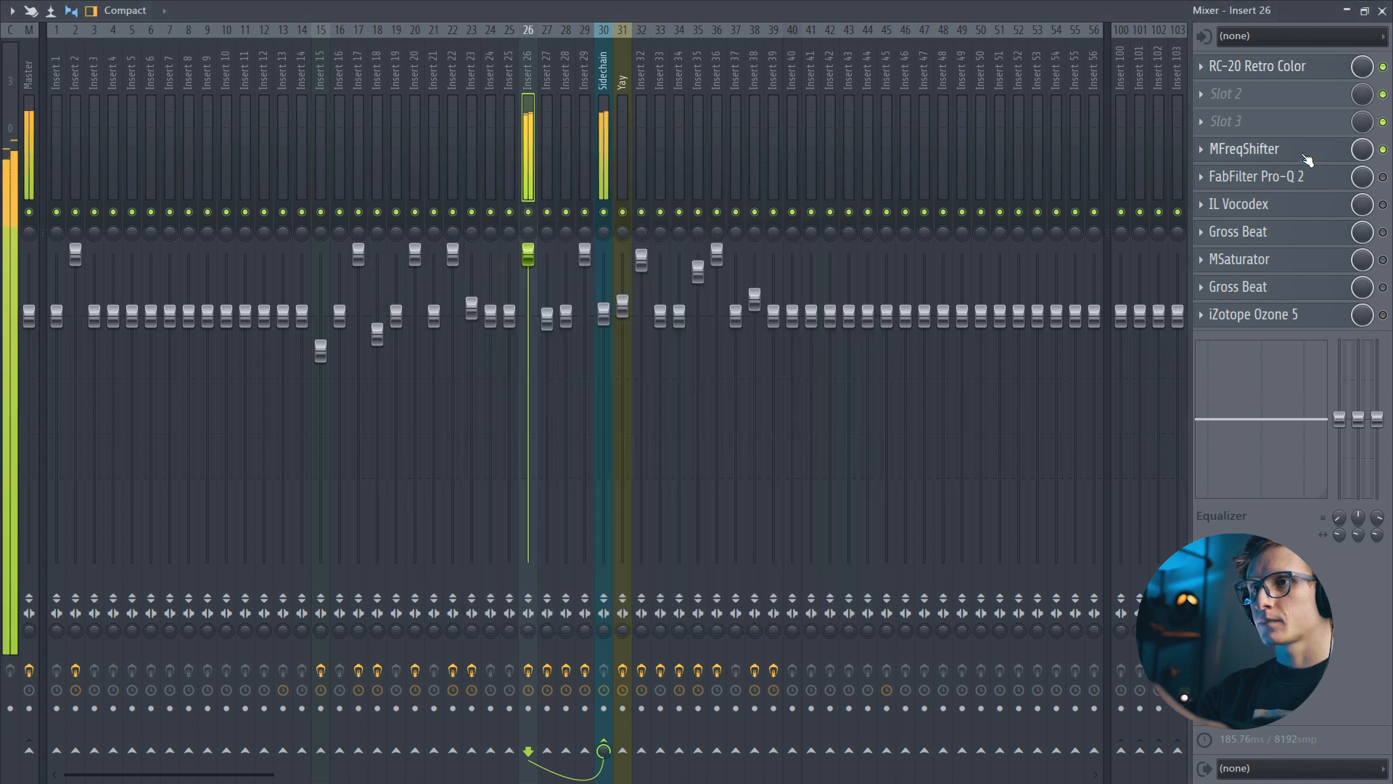
{"action": "left_click", "coordinate": [1306, 155]}
{"action": "left_click_drag", "start_coordinate": [567, 245], "coordinate": [641, 233]}
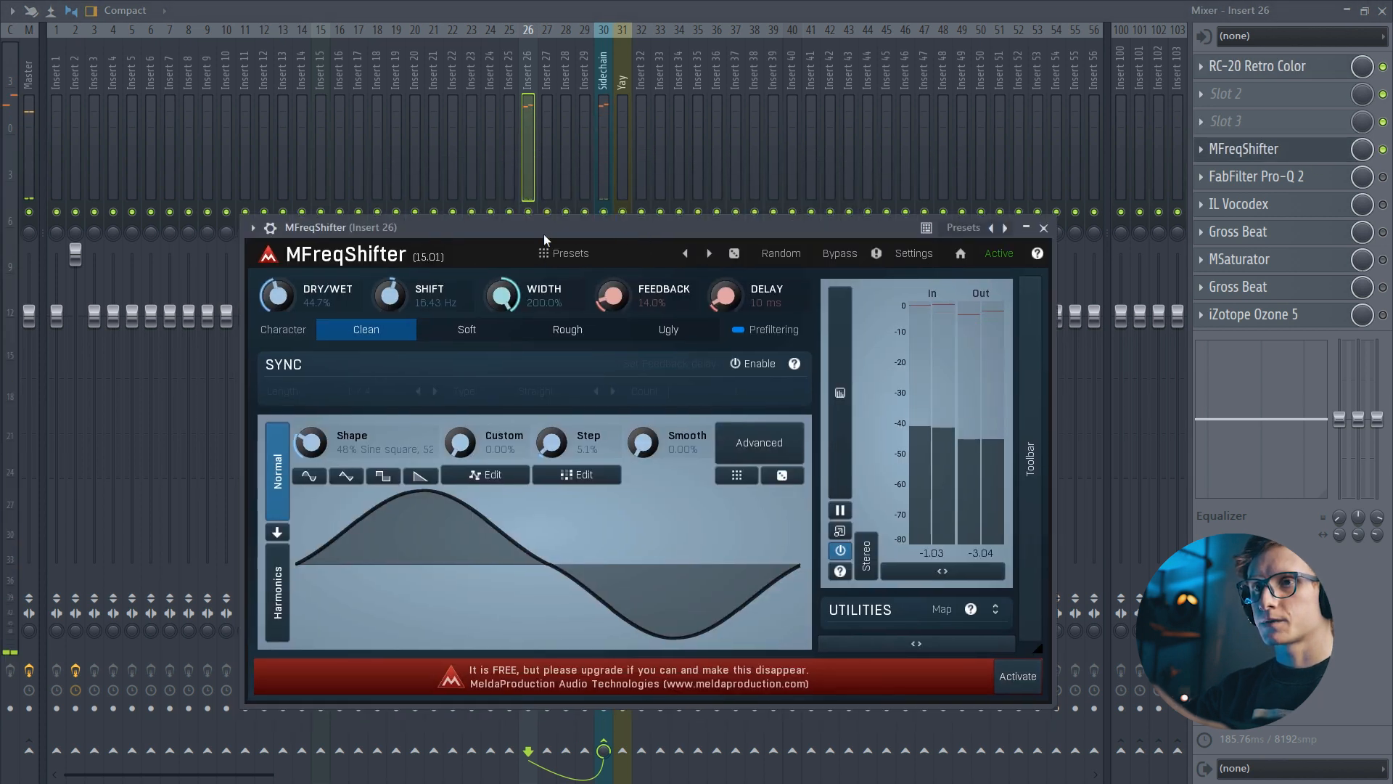
{"action": "left_click_drag", "start_coordinate": [542, 234], "coordinate": [511, 211]}
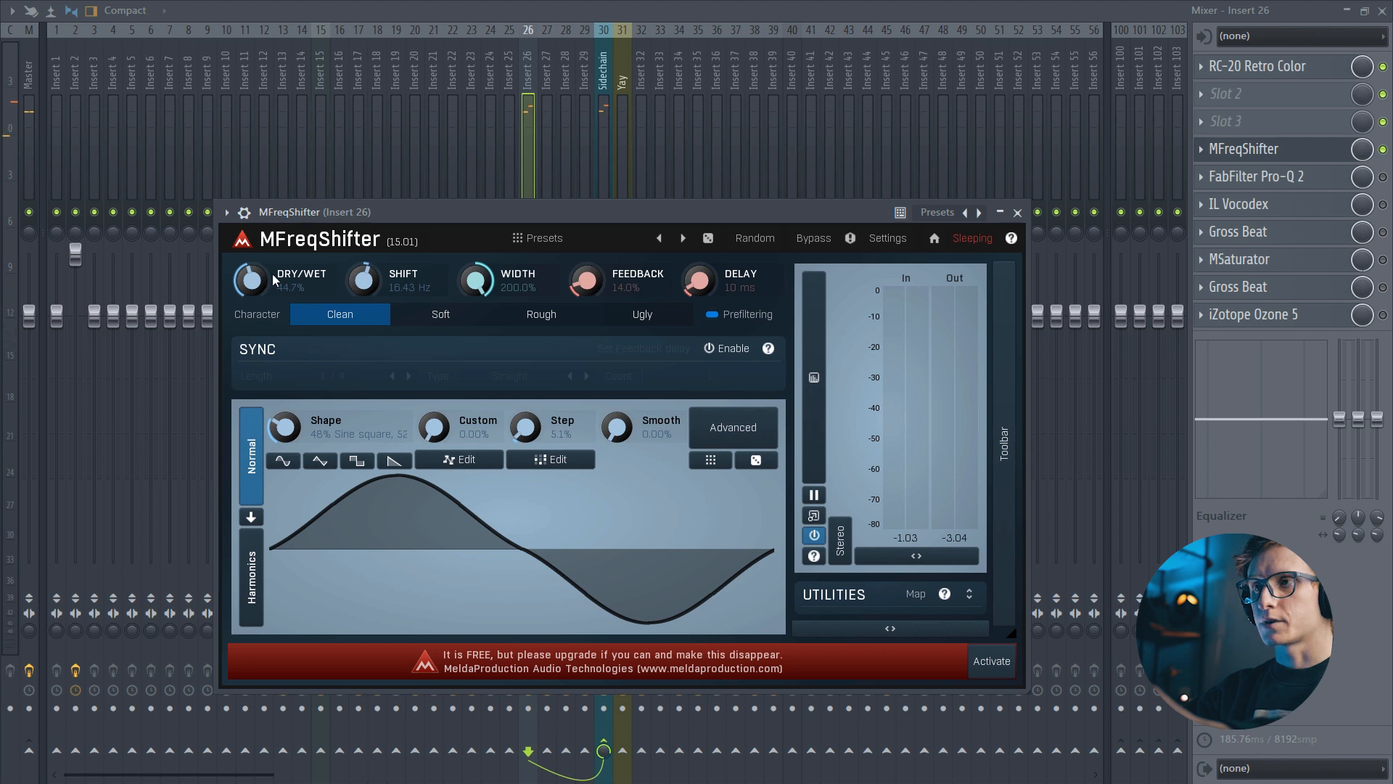
{"action": "left_click", "coordinate": [1383, 150]}
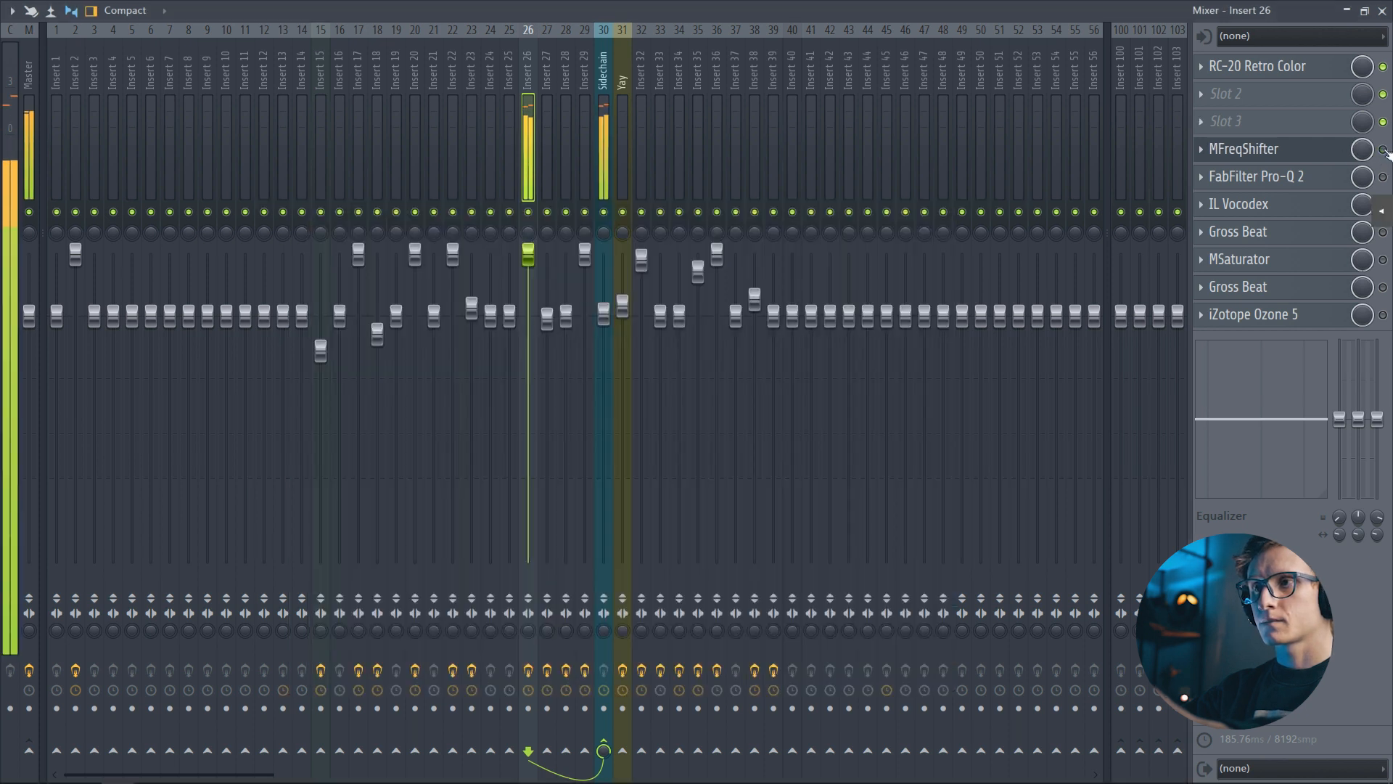
{"action": "left_click", "coordinate": [1384, 150]}
{"action": "left_click", "coordinate": [1309, 148]}
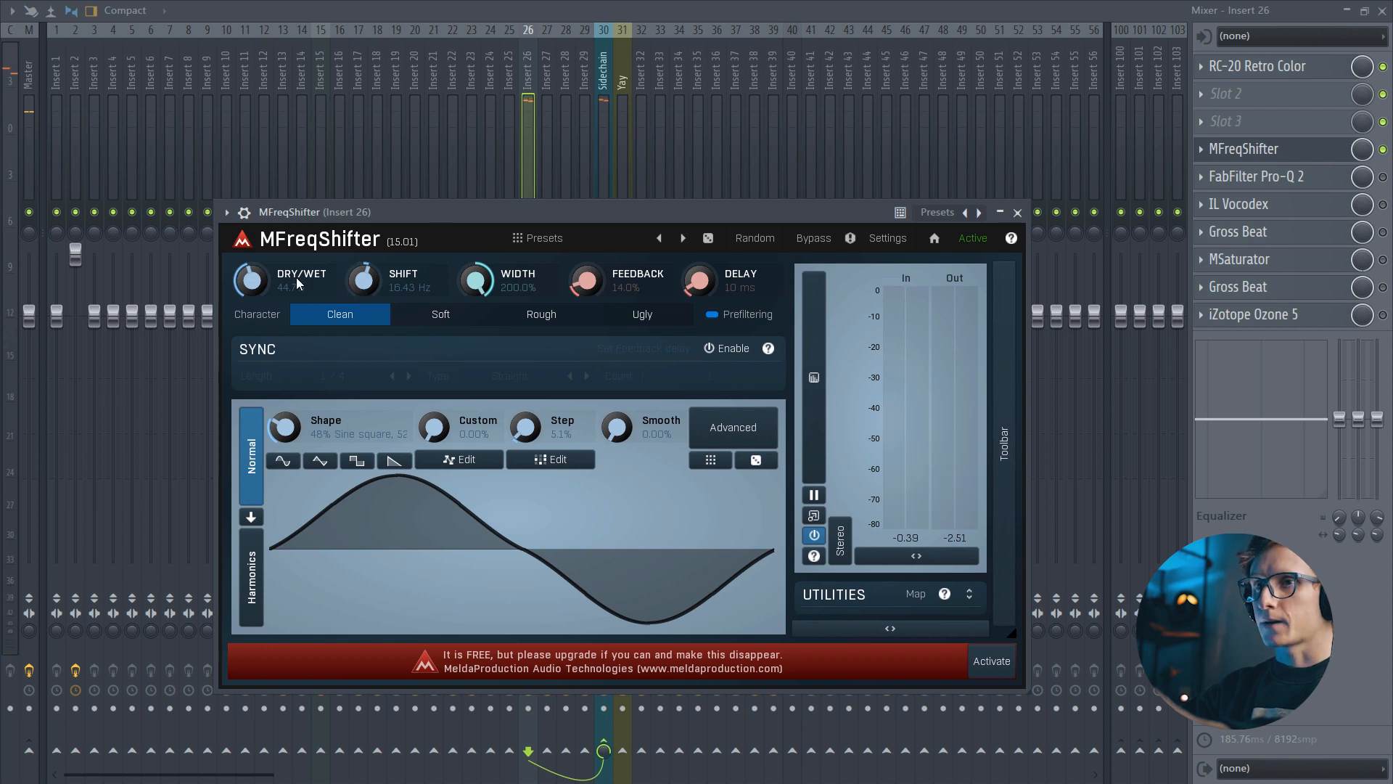
Set MFreqShifter's Dry/Wet to 50.7% and its Shift to -6.815 Hz while auditioning the bass.
{"action": "key", "text": "space"}
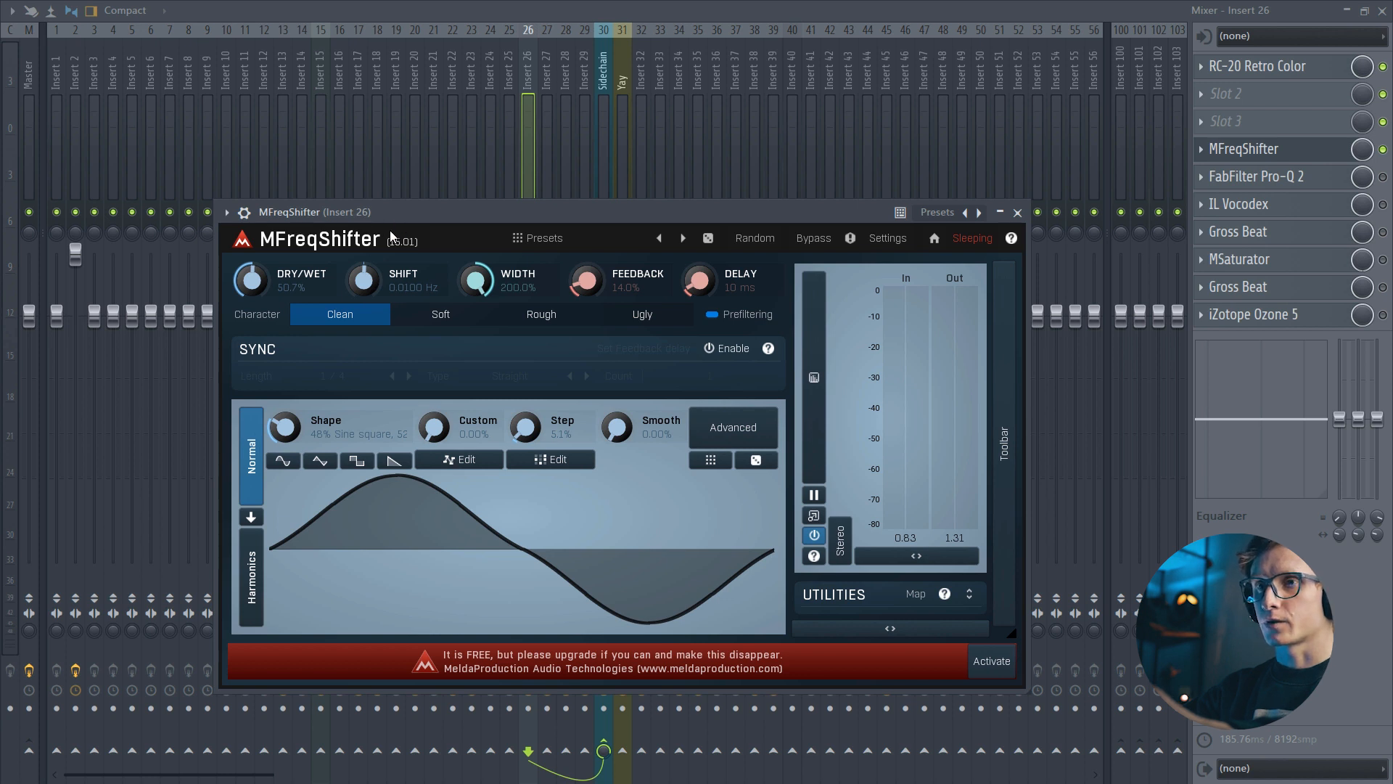
{"action": "key", "text": "space"}
{"action": "left_click_drag", "start_coordinate": [371, 277], "coordinate": [371, 270]}
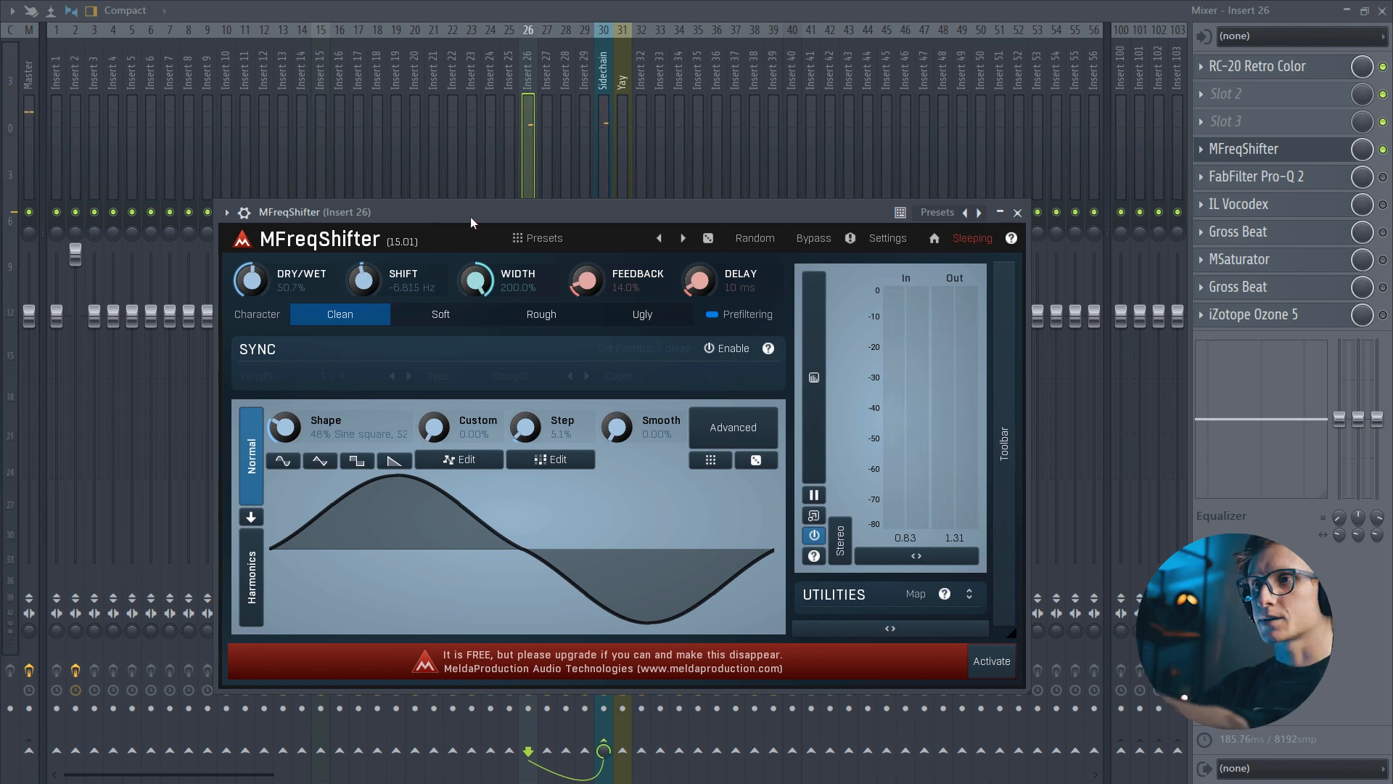
{"action": "key", "text": "Escape"}
{"action": "left_click", "coordinate": [1288, 150]}
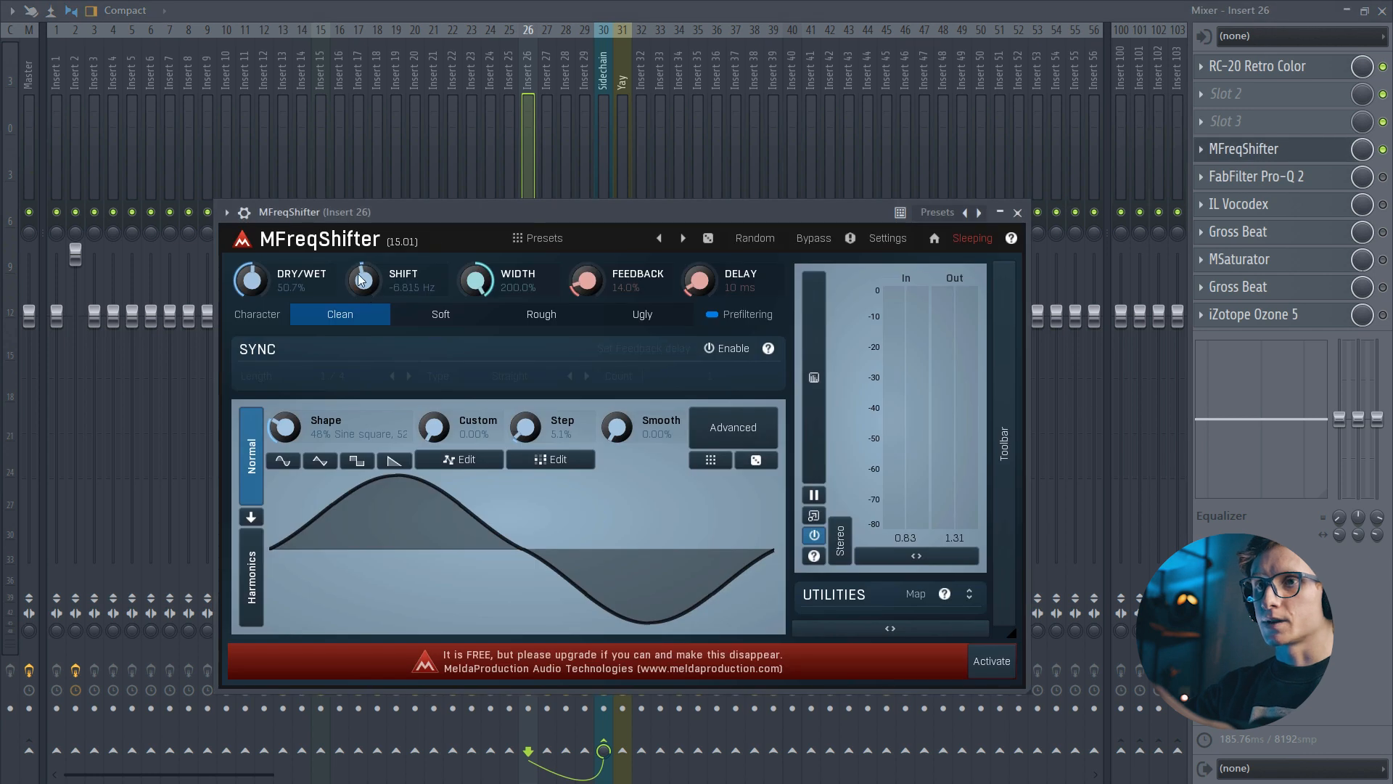
{"action": "key", "text": "Escape"}
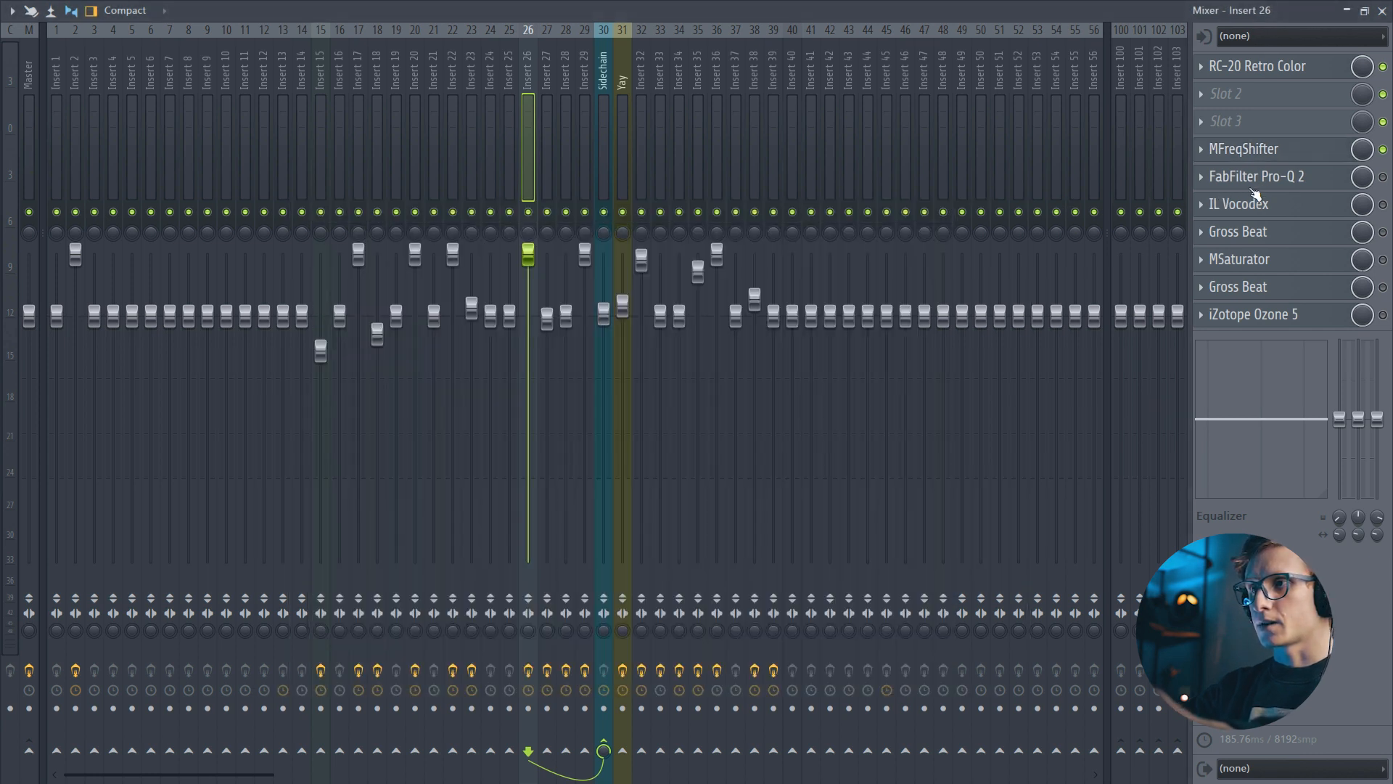
Enable FabFilter Pro-Q 2 on Insert 26 and inspect its EQ curve during playback.
{"action": "left_click", "coordinate": [1313, 182]}
{"action": "key", "text": "Escape"}
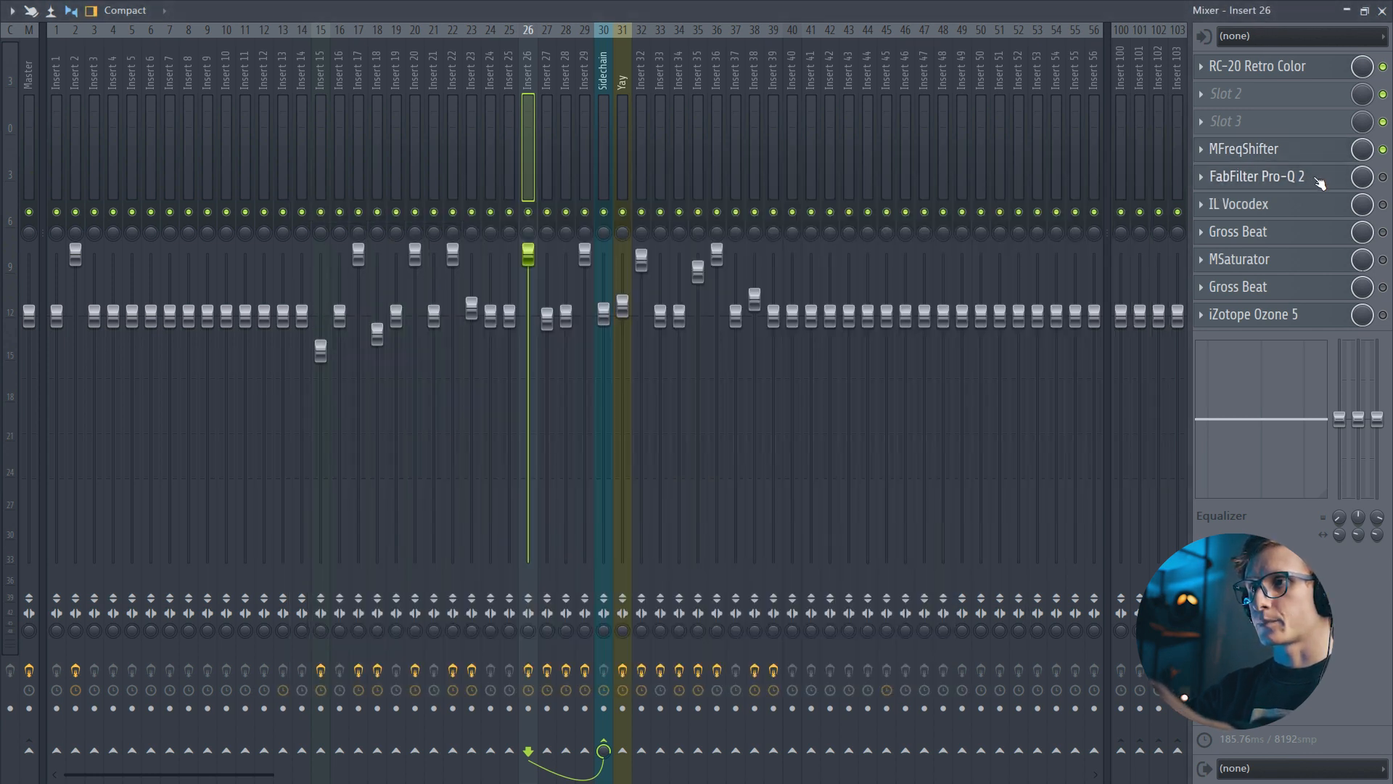
{"action": "key", "text": "space"}
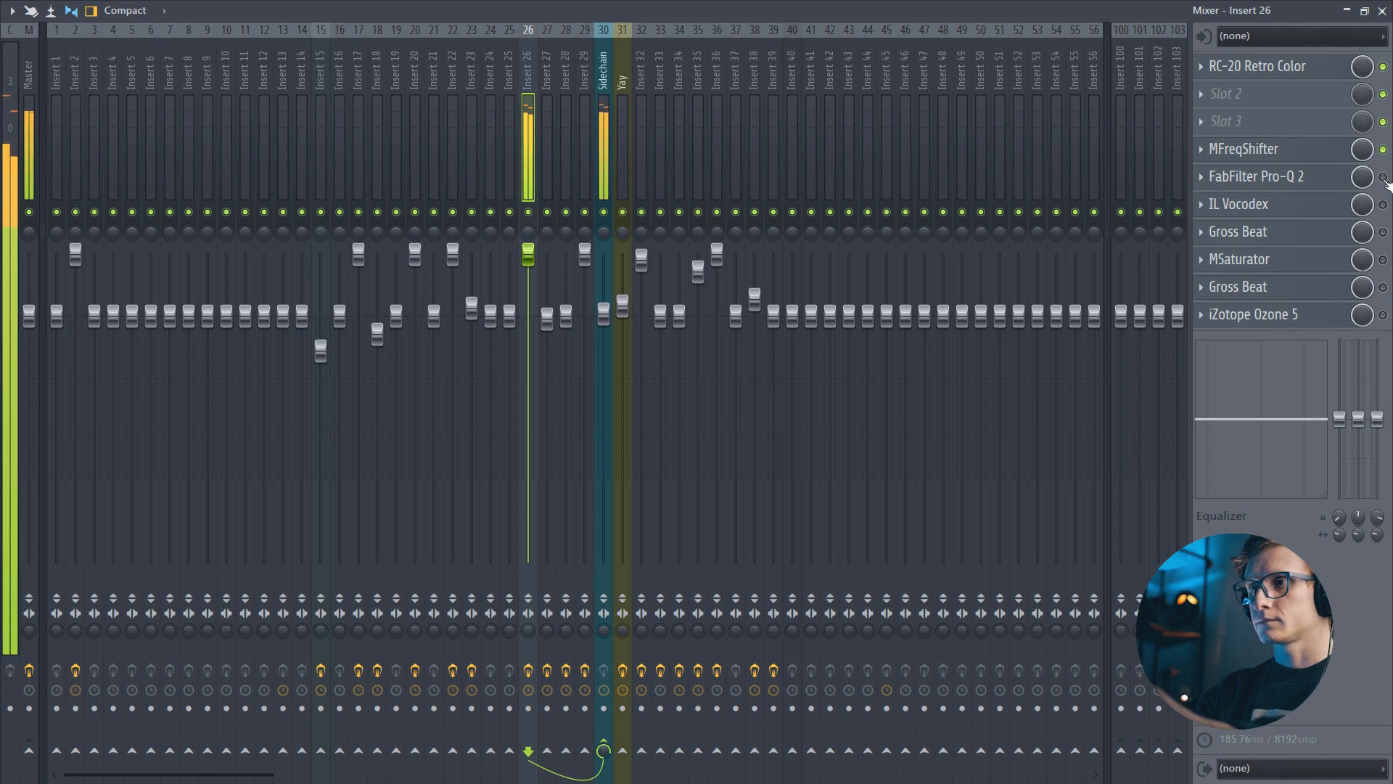
{"action": "left_click", "coordinate": [1339, 177]}
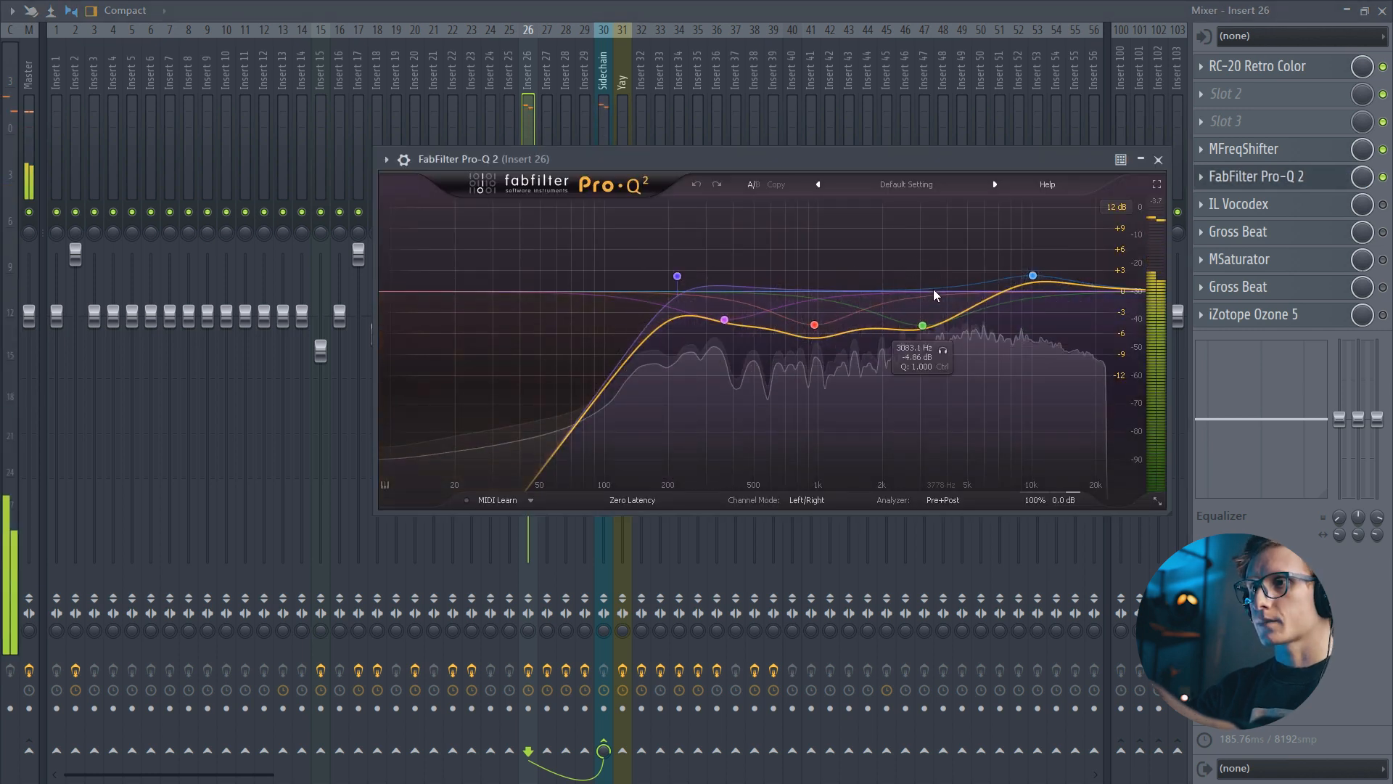
{"action": "left_click", "coordinate": [1306, 191]}
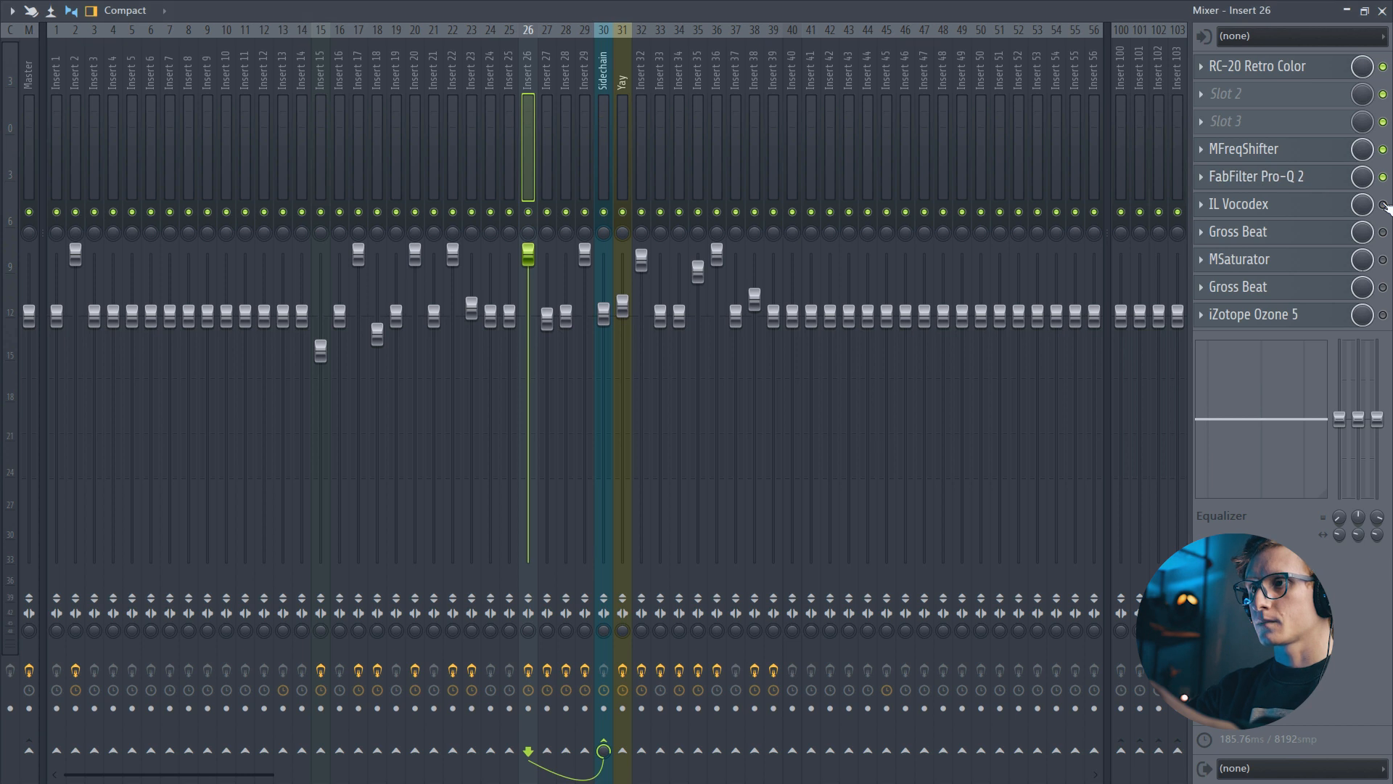
Enable IL Vocodex on Insert 26, inspect its settings, and compare the bass with it bypassed and active.
{"action": "left_click", "coordinate": [1303, 210]}
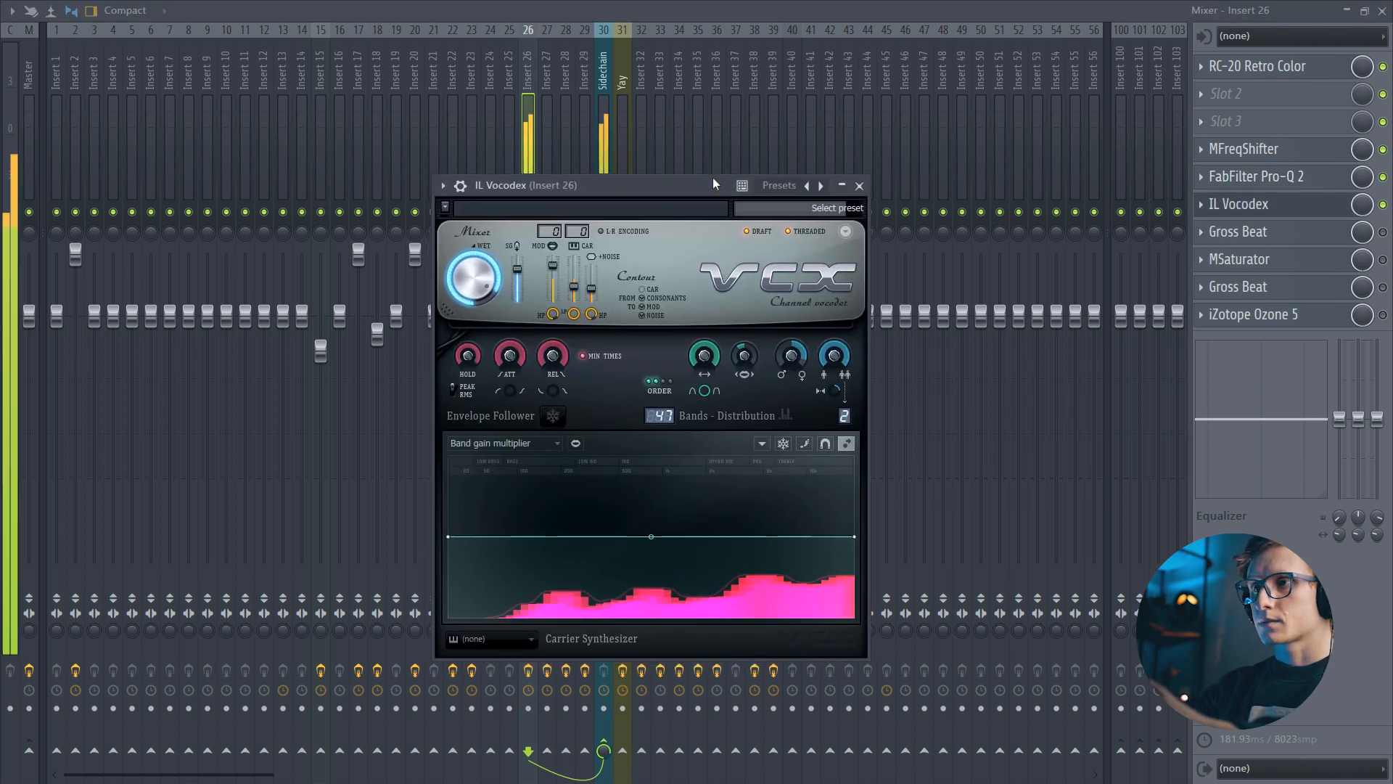
{"action": "left_click", "coordinate": [1384, 206]}
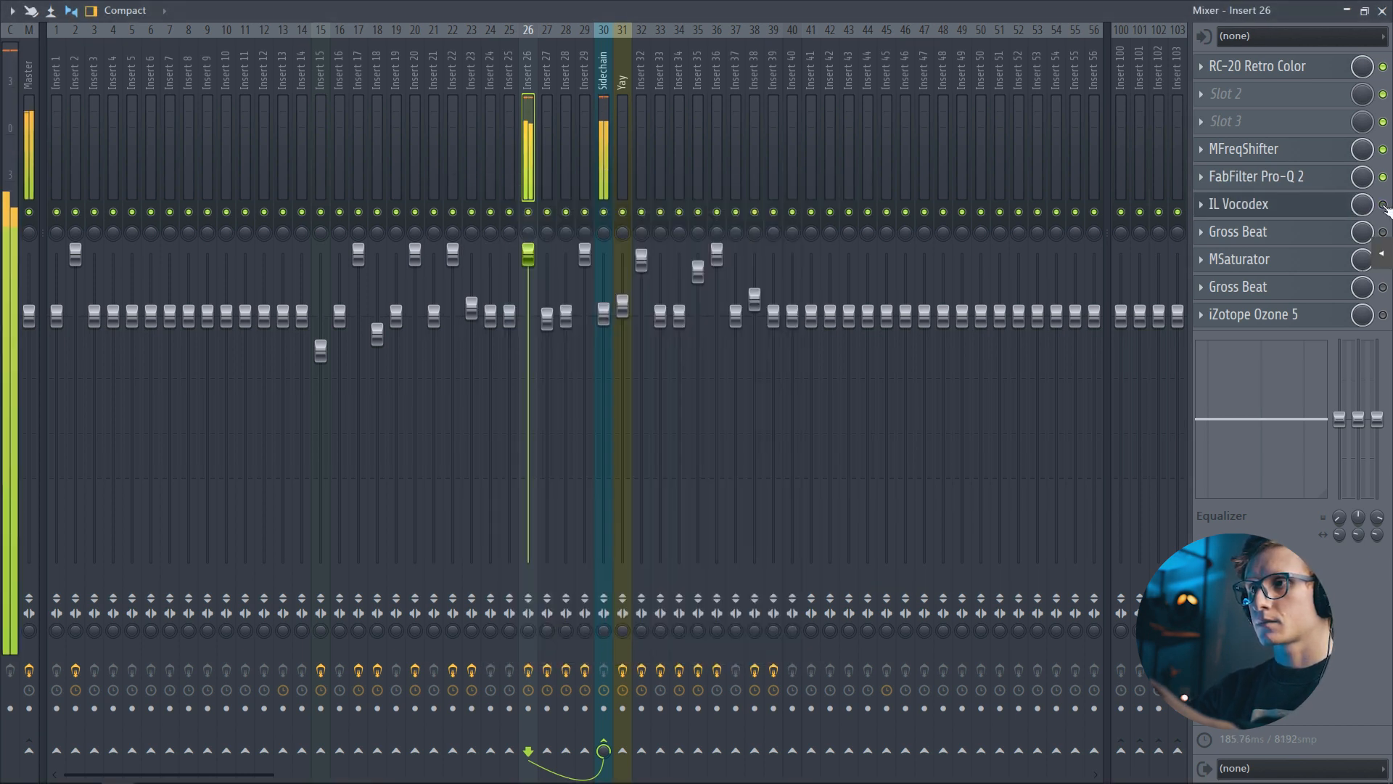
{"action": "left_click", "coordinate": [1248, 204]}
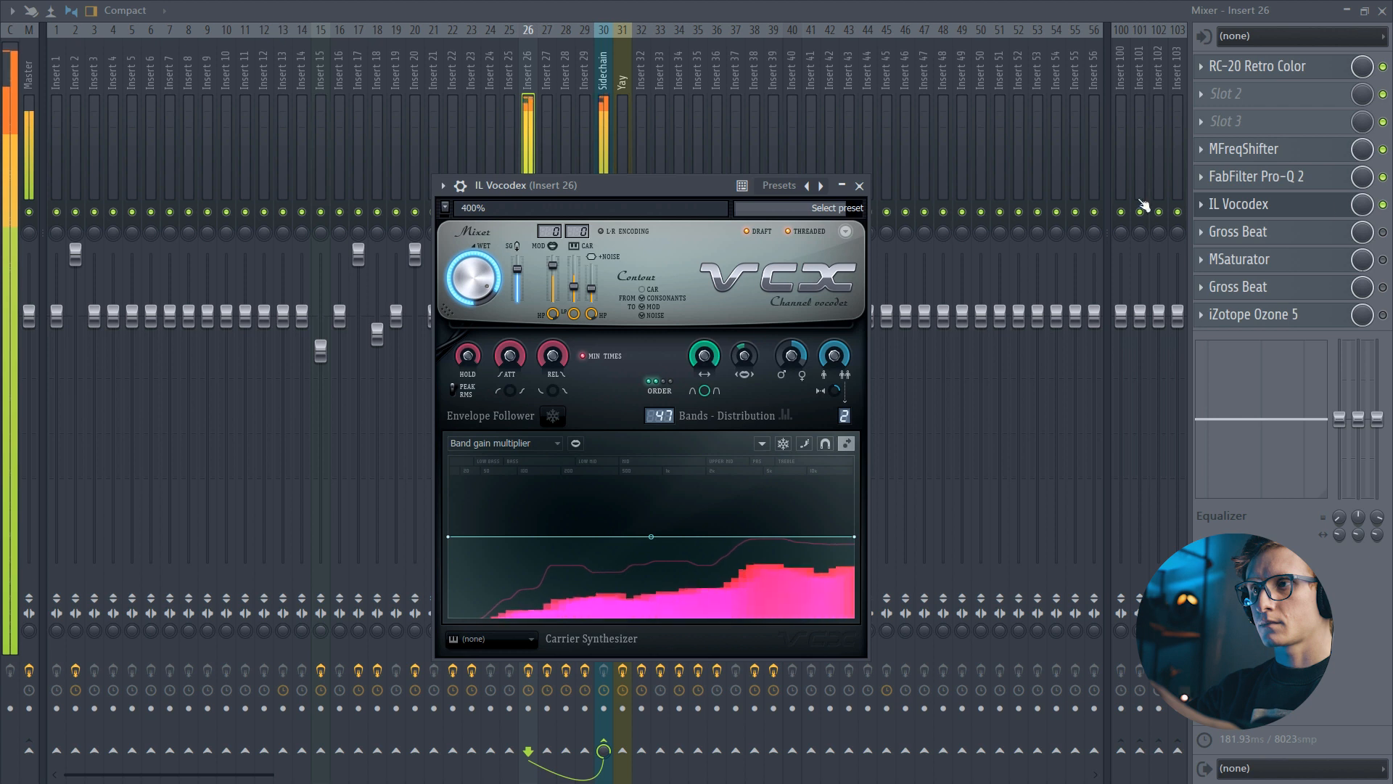
{"action": "left_click", "coordinate": [1383, 205]}
{"action": "left_click", "coordinate": [1383, 206]}
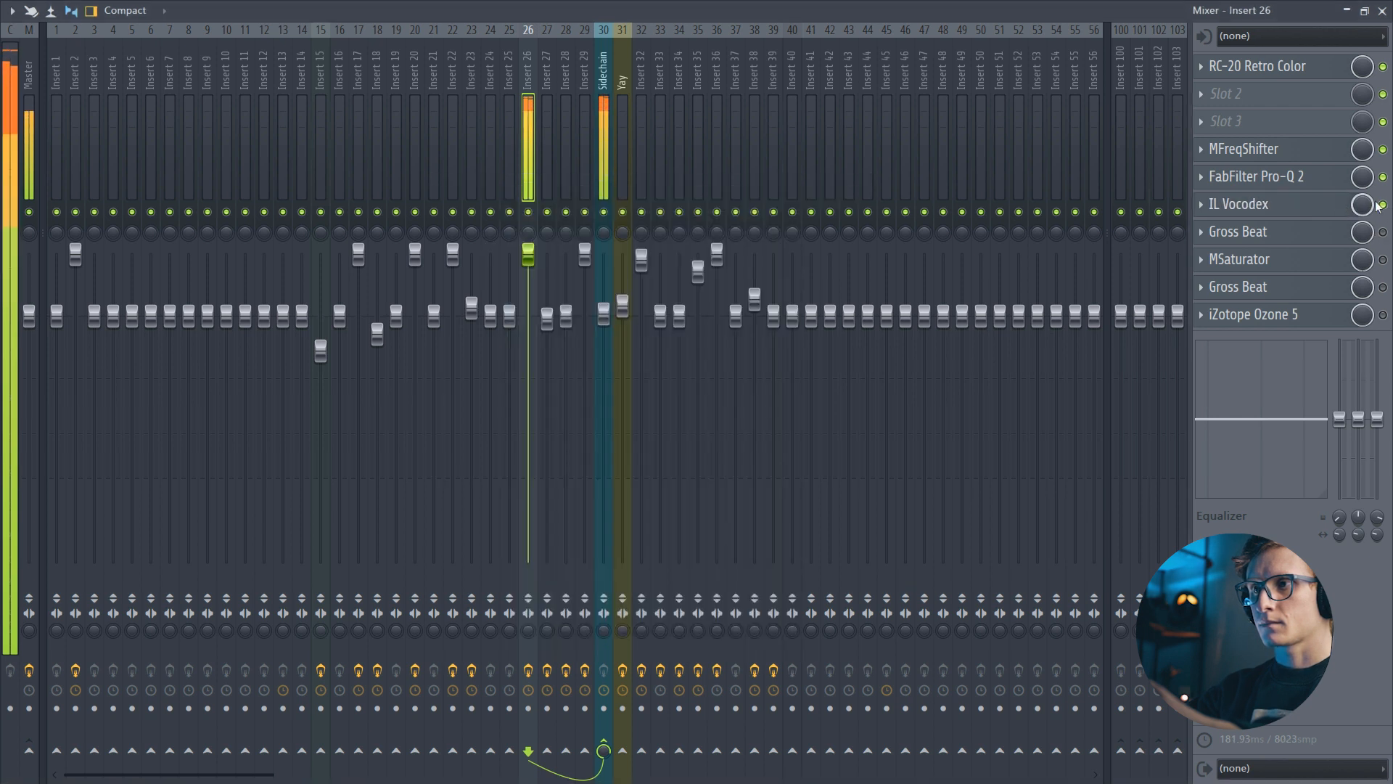
Play the full mix with Insert 26's entire effect chain enabled and compare it with IL Vocodex off and on.
{"action": "key", "text": "s"}
{"action": "key", "text": "space"}
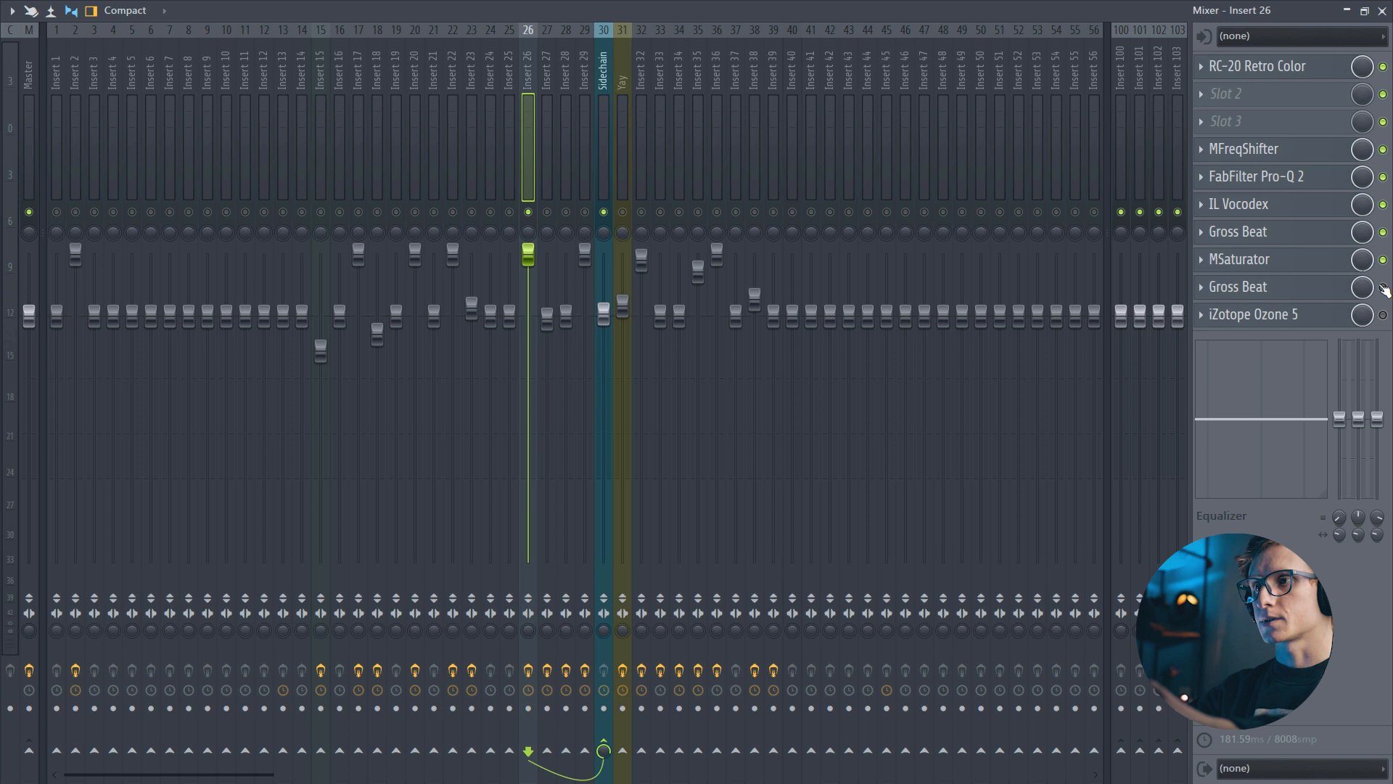
{"action": "left_click", "coordinate": [531, 212], "text": "ctrl"}
{"action": "key", "text": "space"}
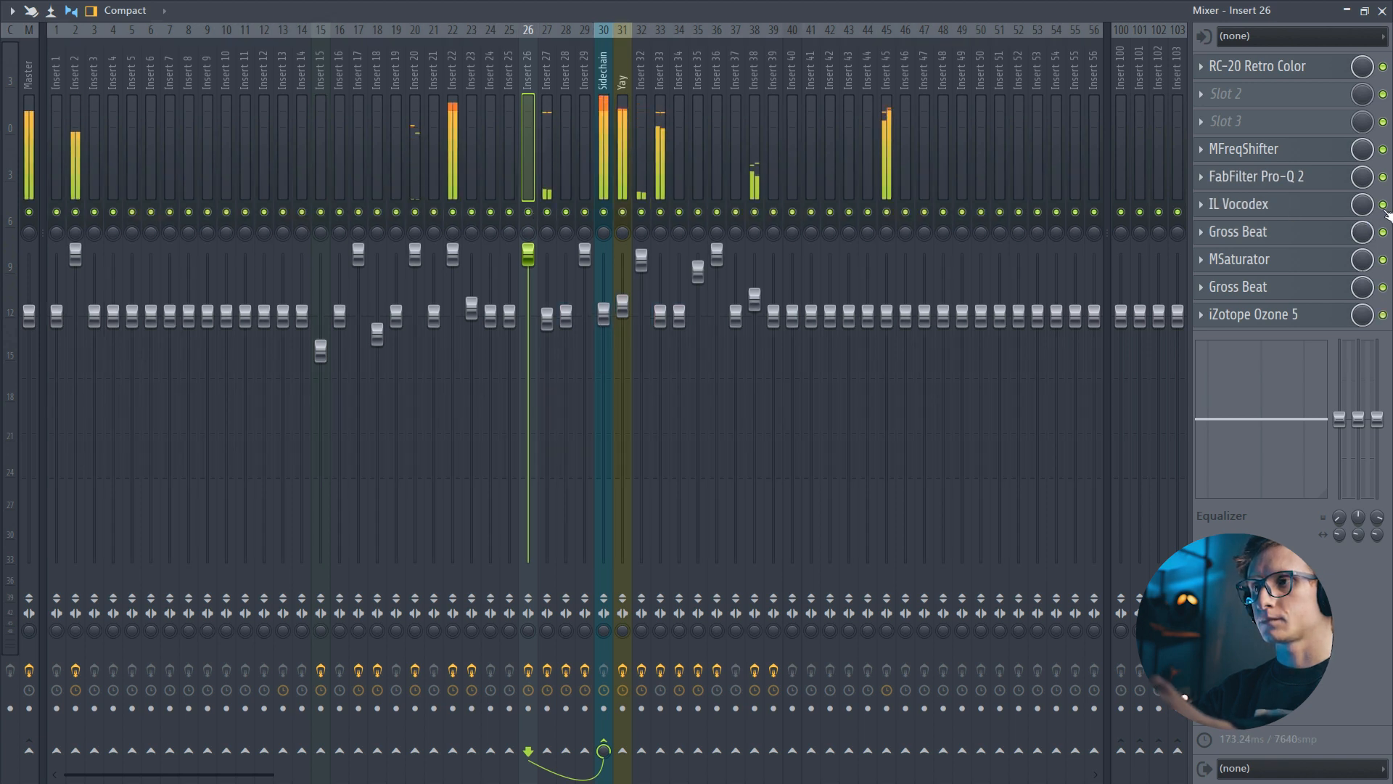
{"action": "left_click", "coordinate": [1382, 205]}
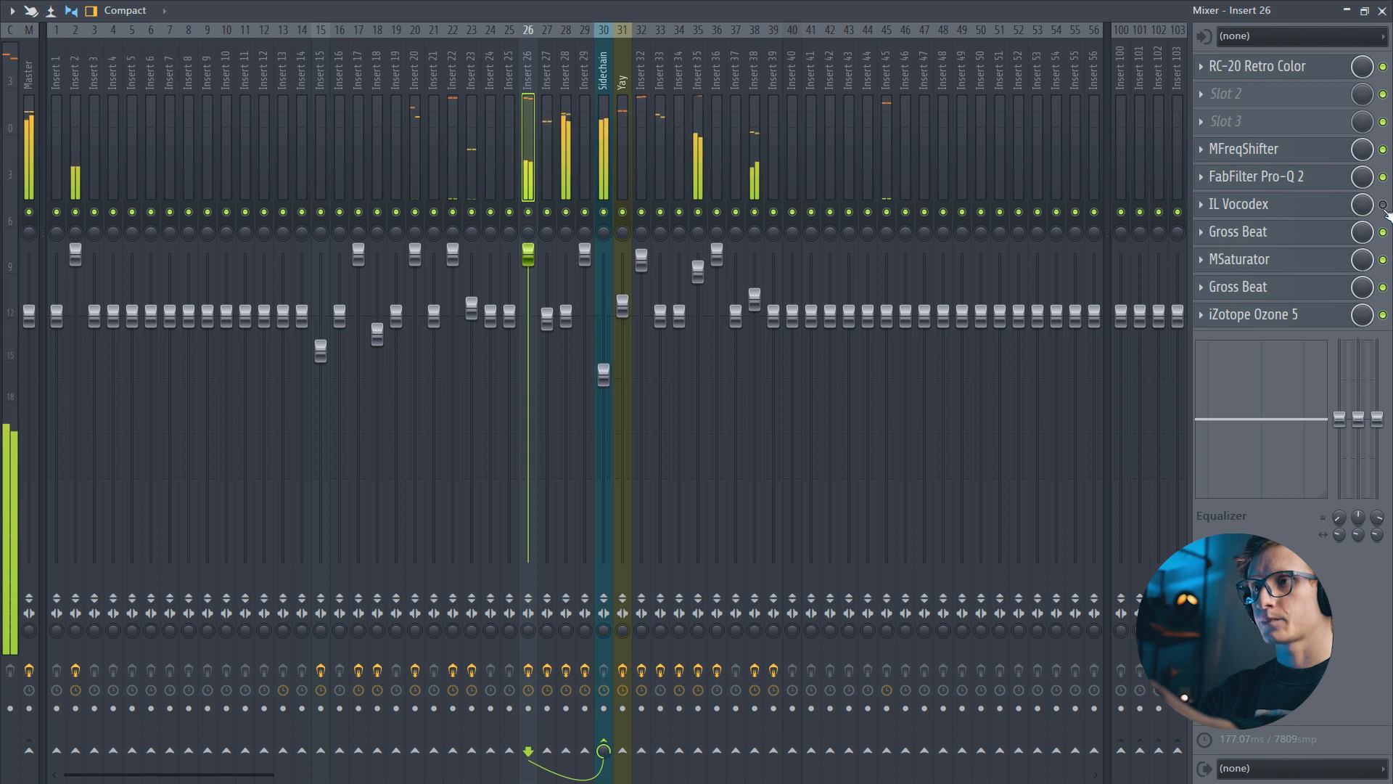
{"action": "left_click", "coordinate": [1384, 207]}
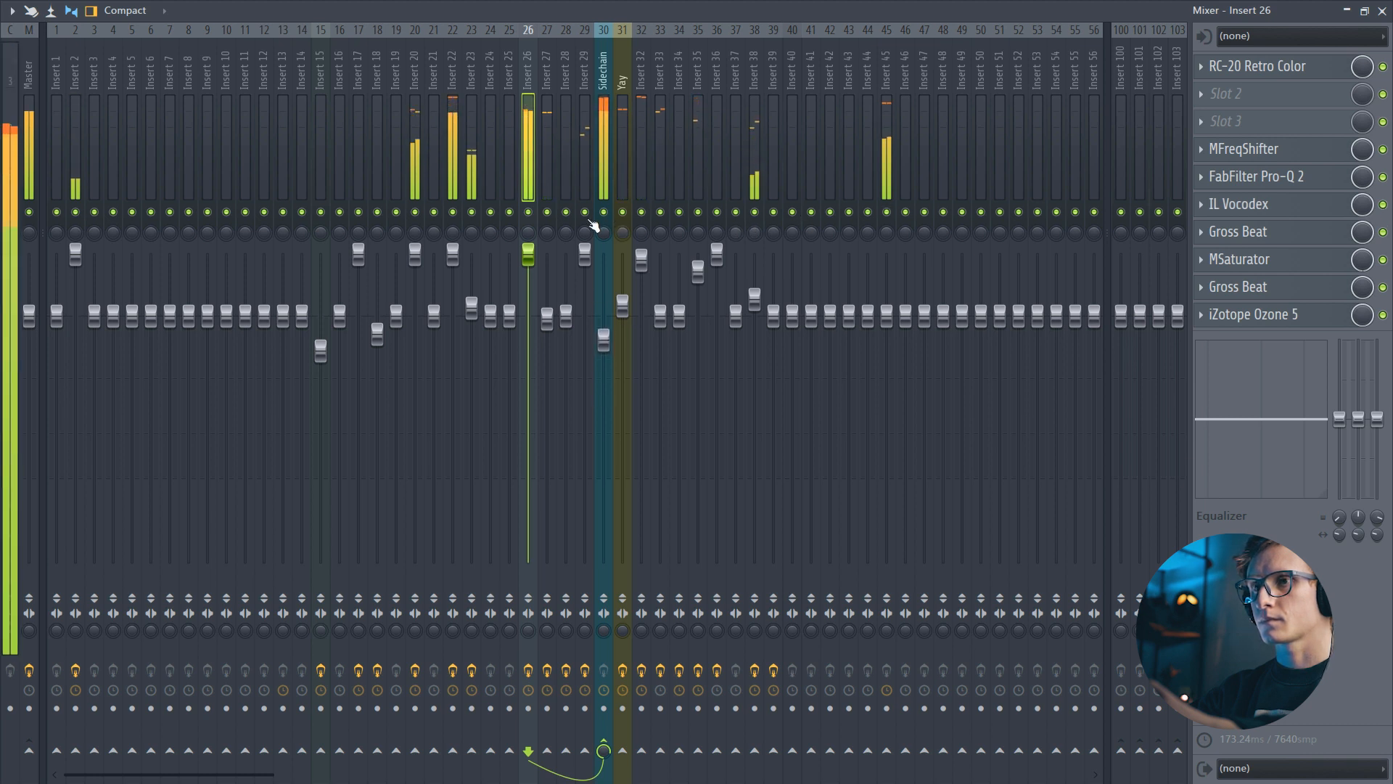
Solo Insert 26 and enable the Gross Beat below IL Vocodex, auditioning its Sidechain volume pattern.
{"action": "right_click", "coordinate": [528, 213]}
{"action": "key", "text": "space"}
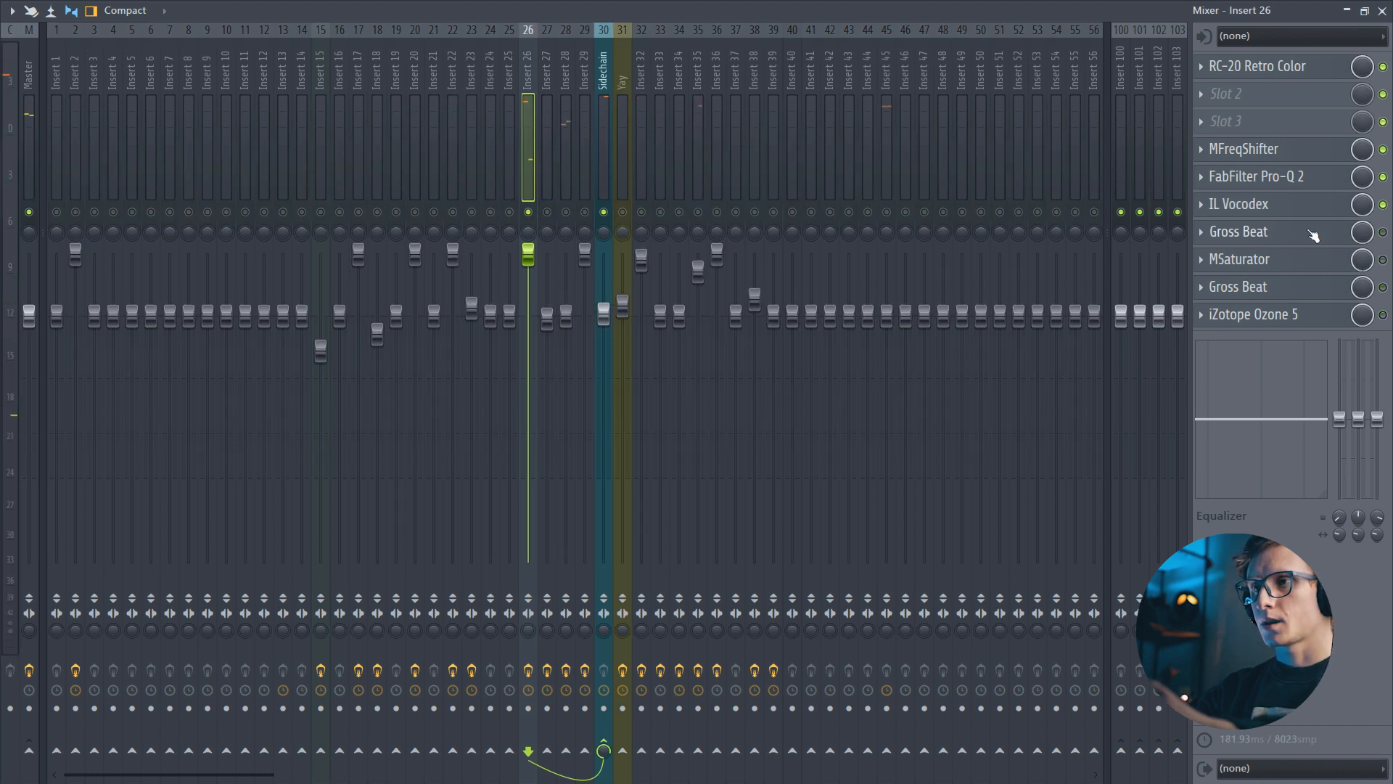
{"action": "left_click", "coordinate": [1314, 236]}
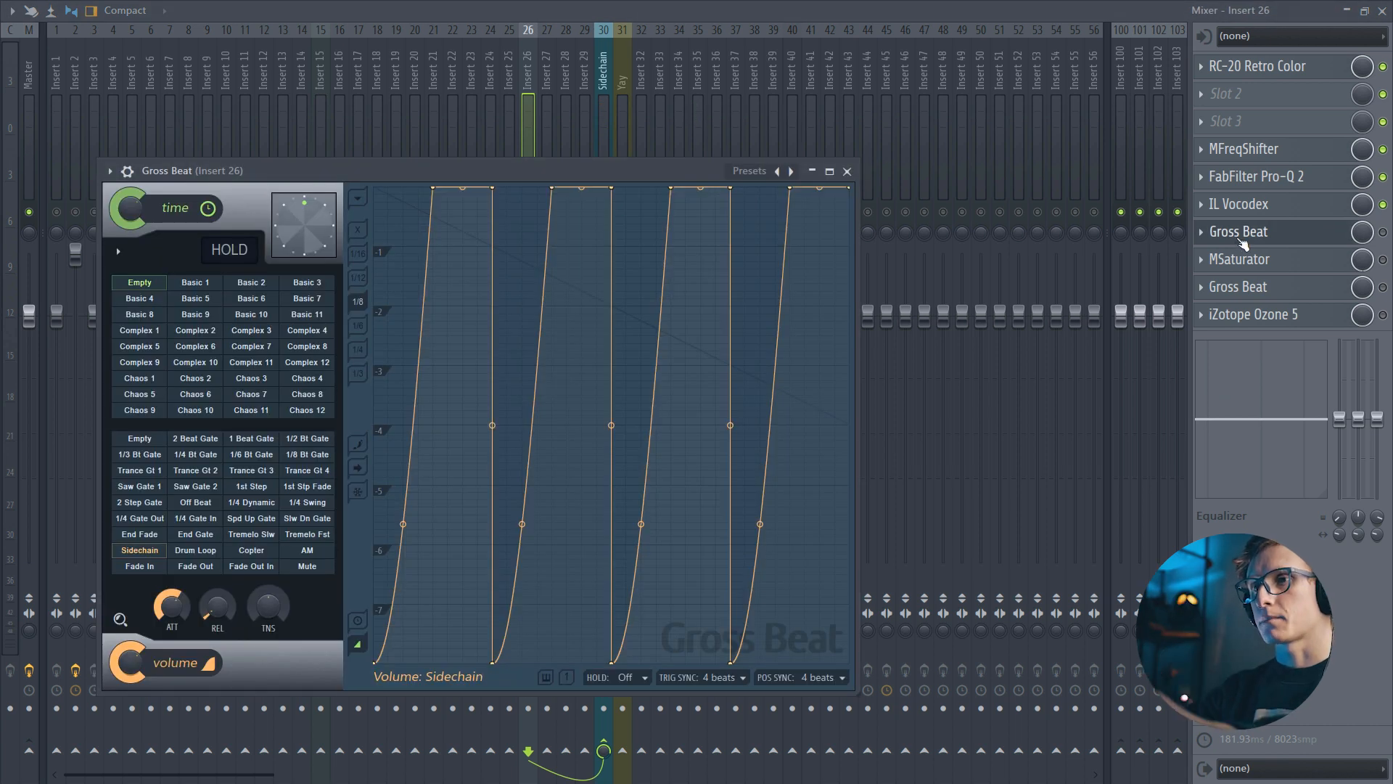
{"action": "left_click", "coordinate": [1382, 232]}
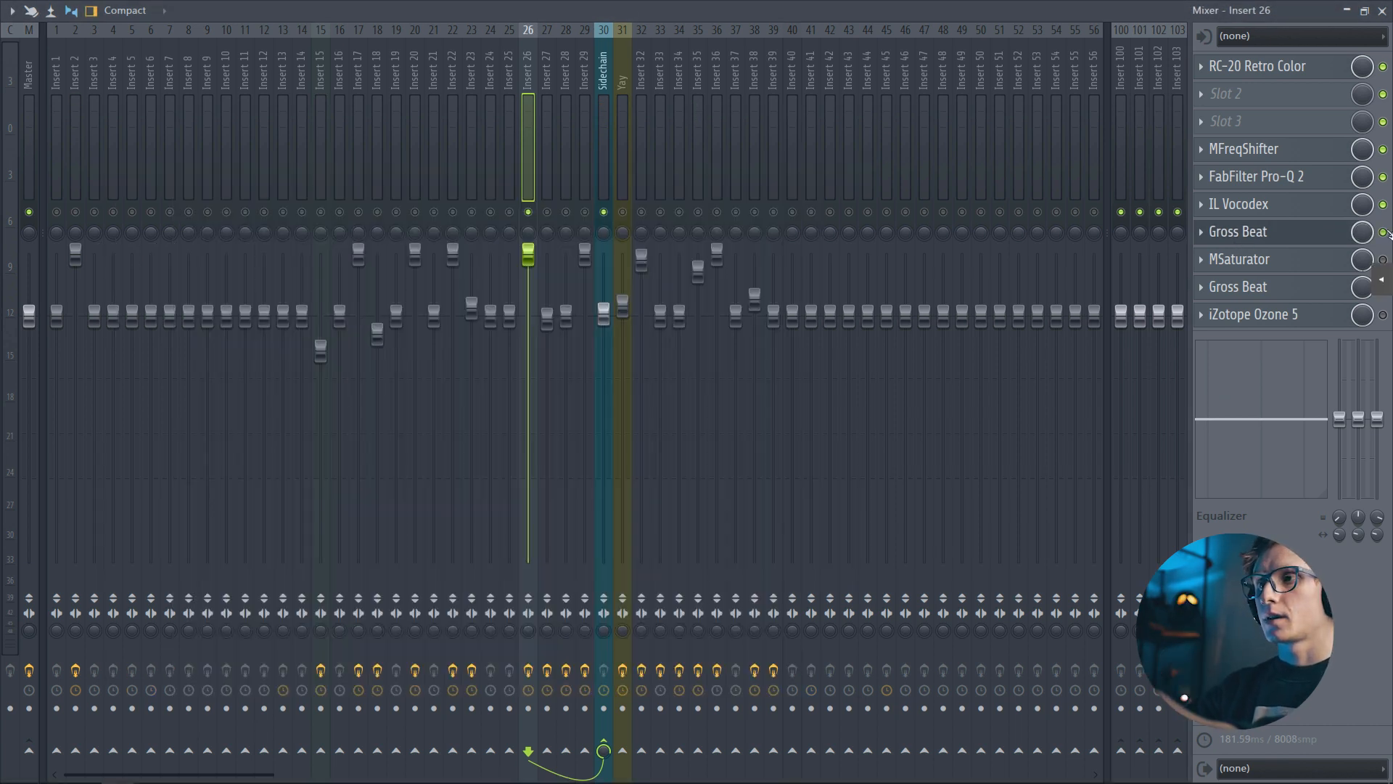
{"action": "key", "text": "space"}
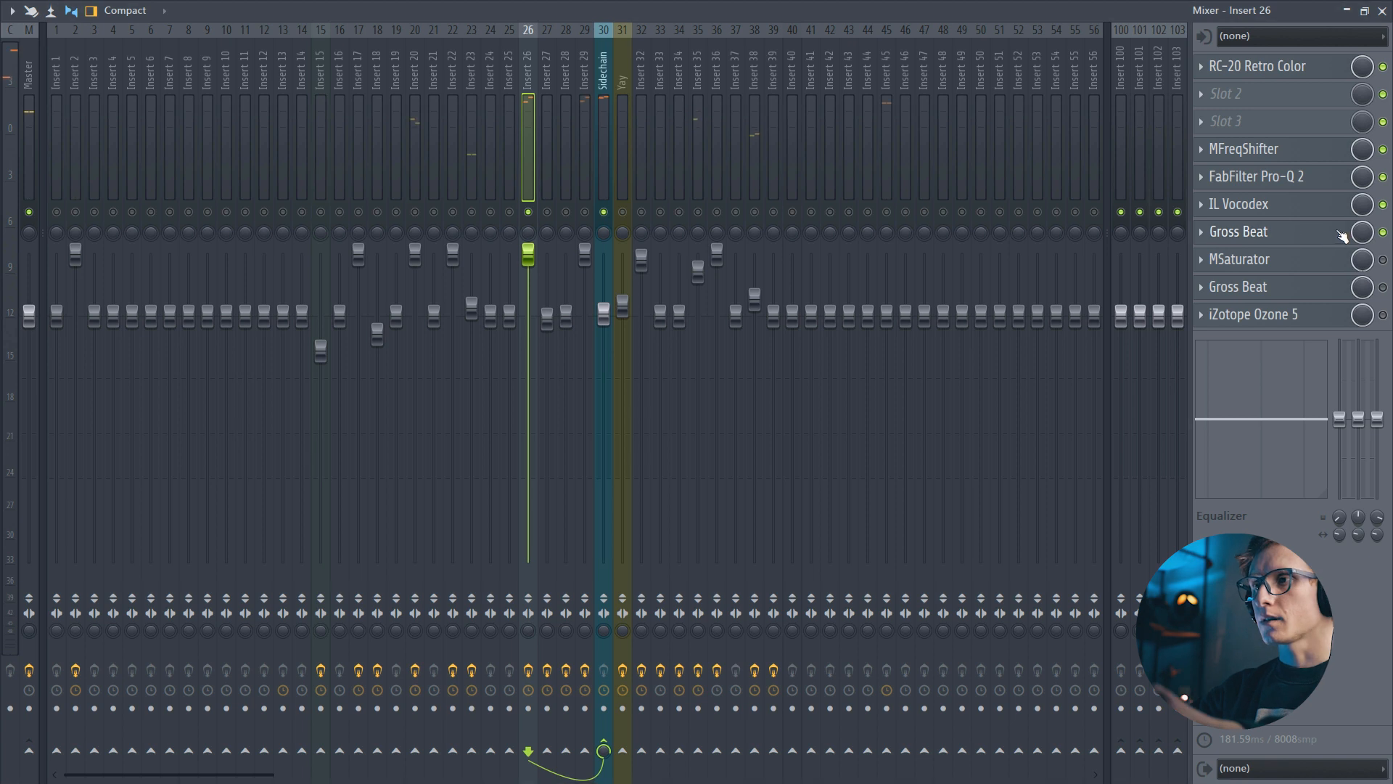
{"action": "left_click", "coordinate": [1305, 242]}
{"action": "left_click_drag", "start_coordinate": [604, 191], "coordinate": [627, 165]}
{"action": "key", "text": "space"}
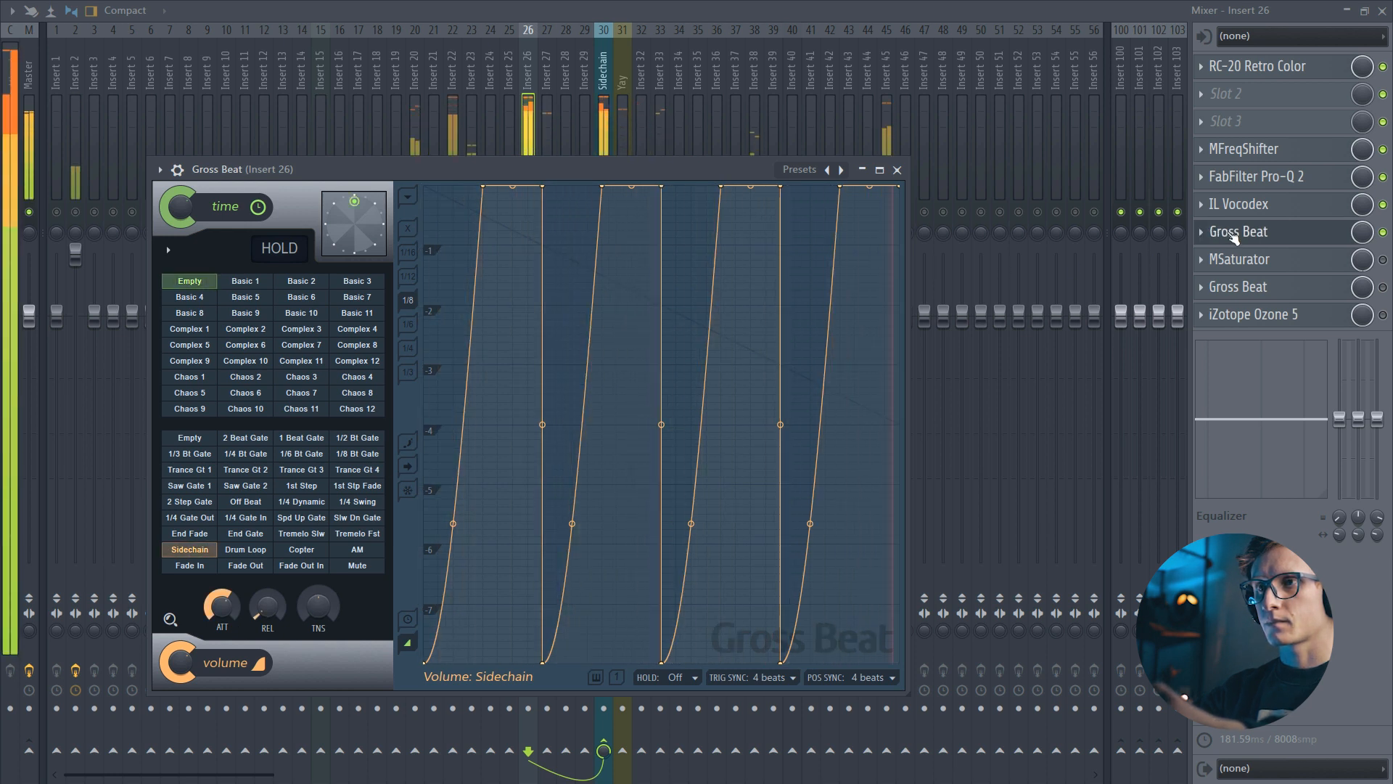
Enable MSaturator on Insert 26, inspect its saturation settings, and compare the bass with it bypassed and active.
{"action": "left_click", "coordinate": [1383, 260]}
{"action": "key", "text": "space"}
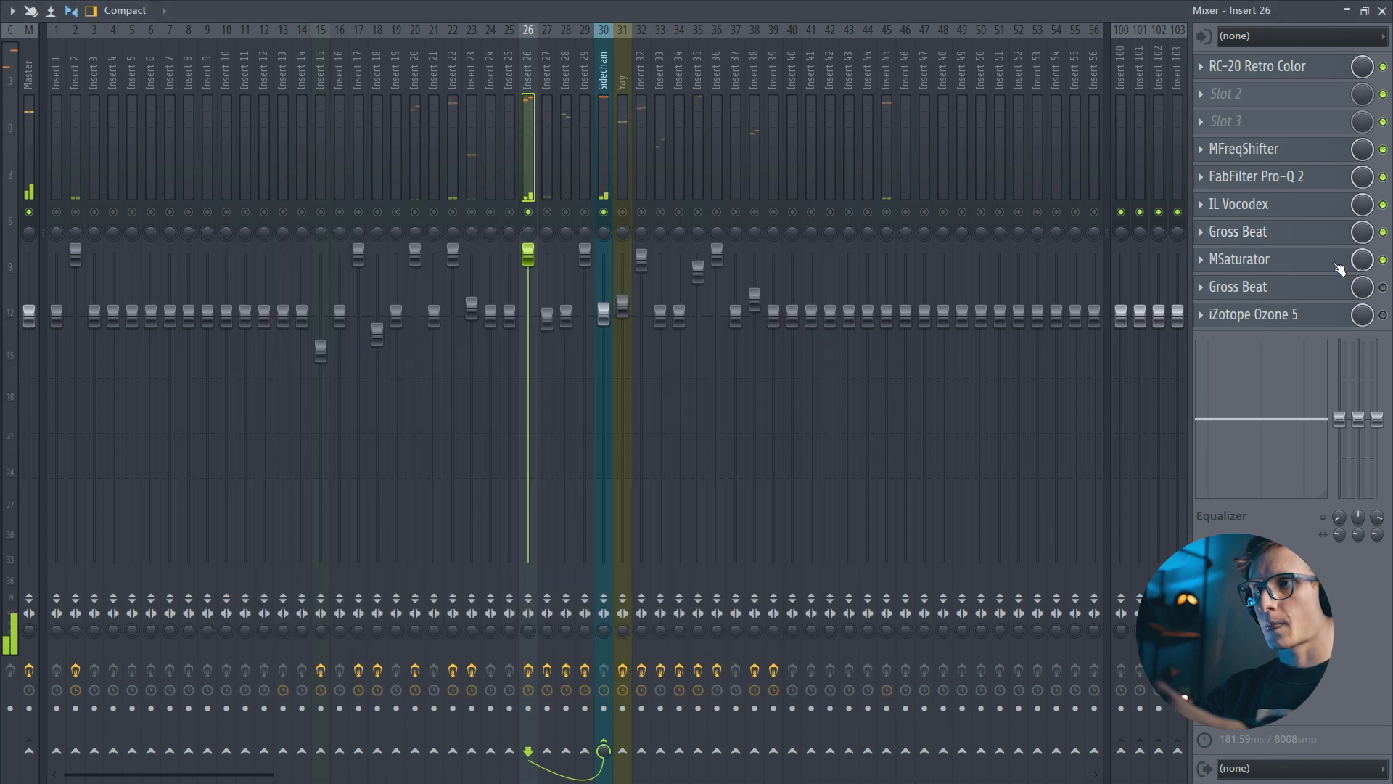
{"action": "left_click", "coordinate": [1294, 262]}
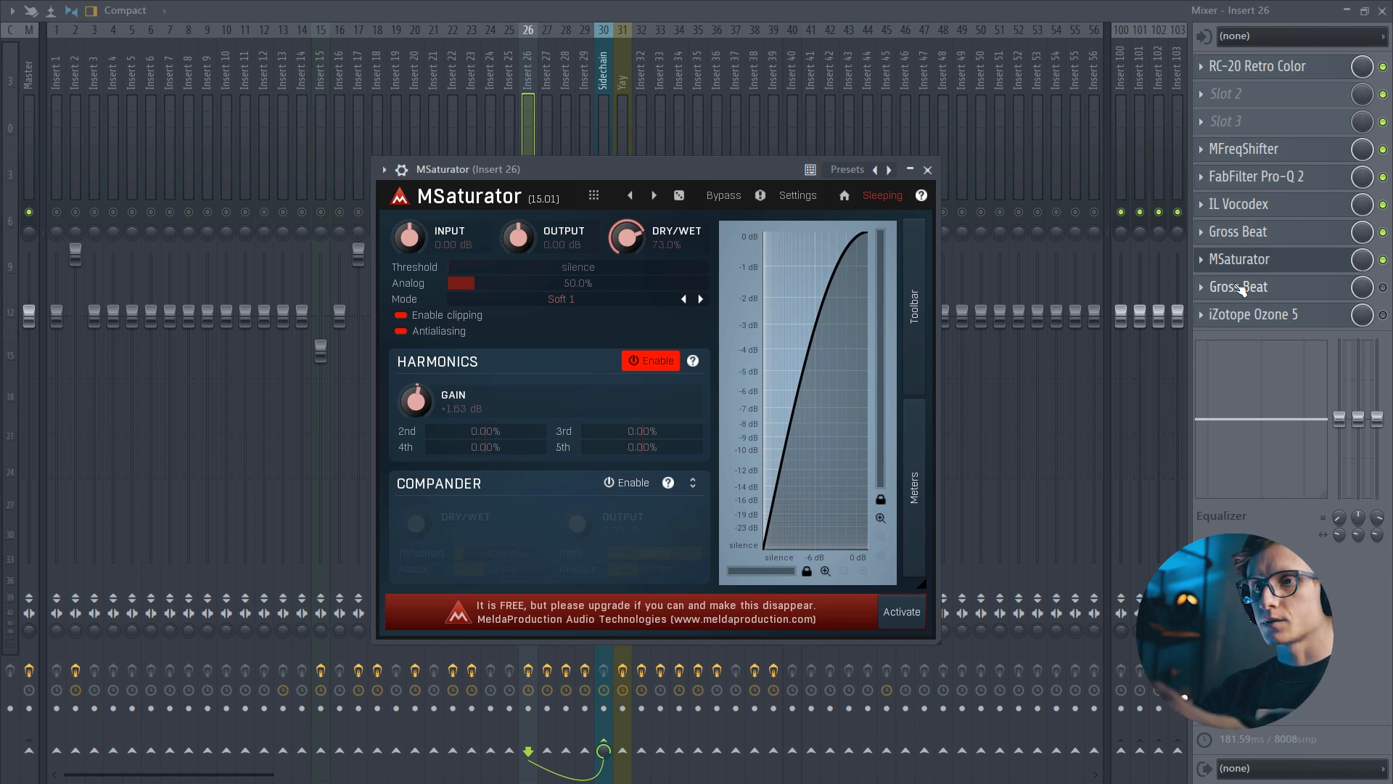
{"action": "left_click", "coordinate": [1261, 264]}
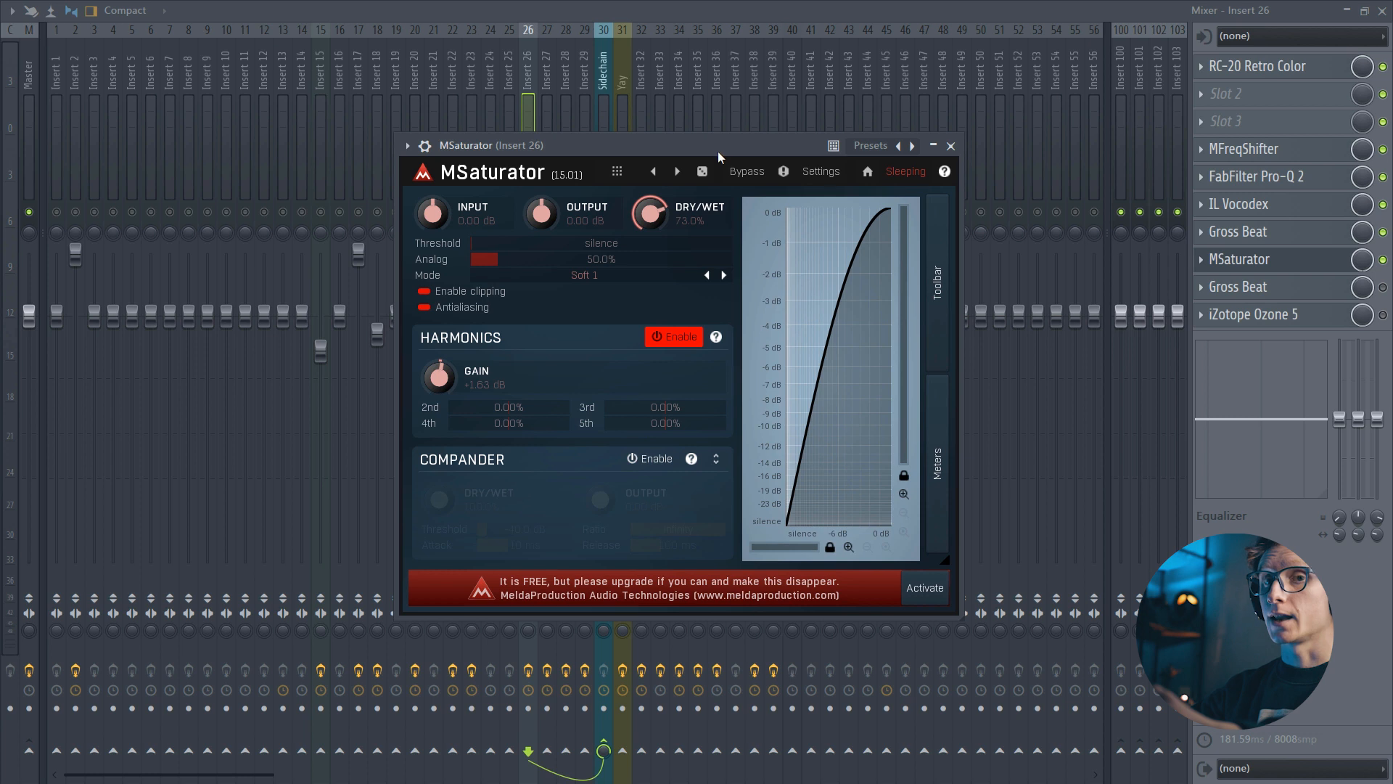
{"action": "key", "text": "space"}
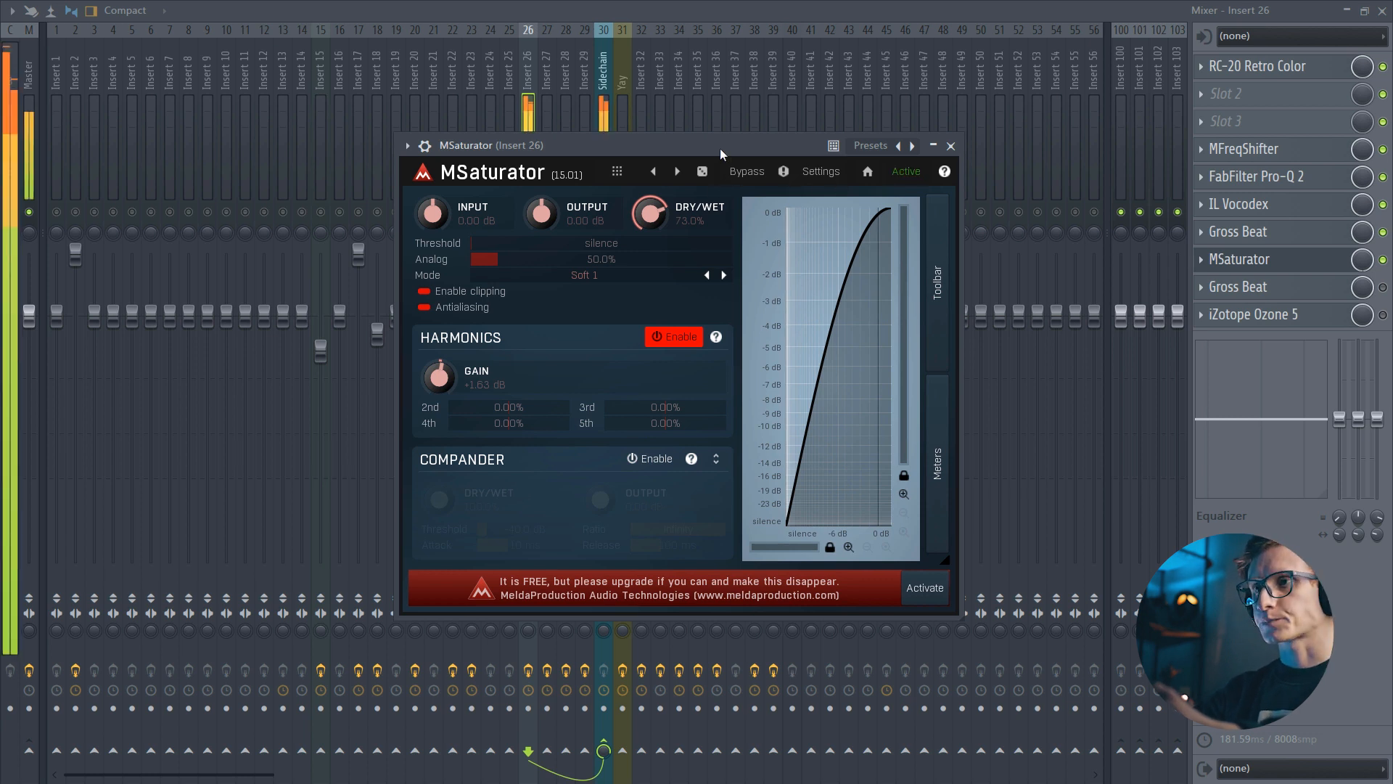
{"action": "left_click", "coordinate": [1382, 261]}
{"action": "left_click", "coordinate": [1328, 269]}
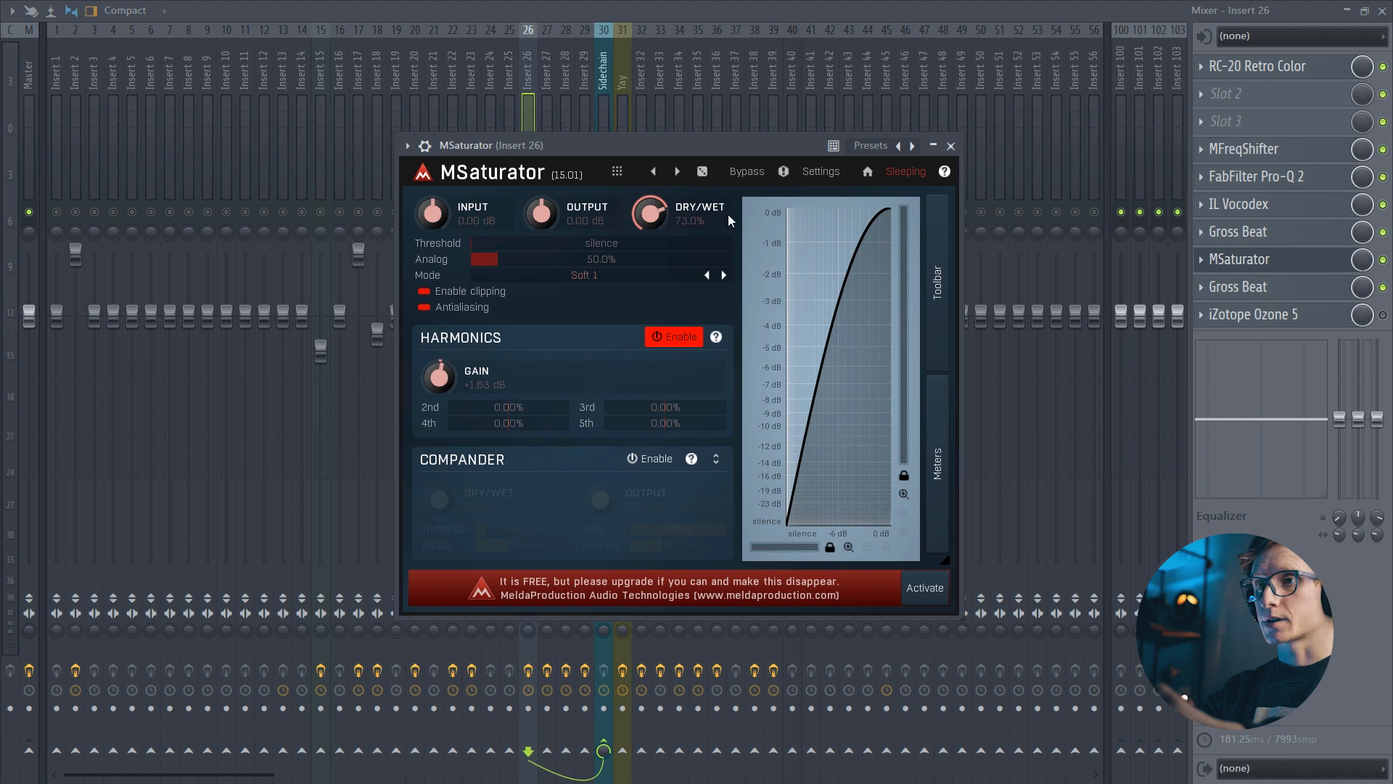
{"action": "left_click", "coordinate": [1301, 255]}
Inspect the Gross Beat below MSaturator on Insert 26 and audition its 1/4 Bt Gate volume pattern.
{"action": "left_click", "coordinate": [1306, 287]}
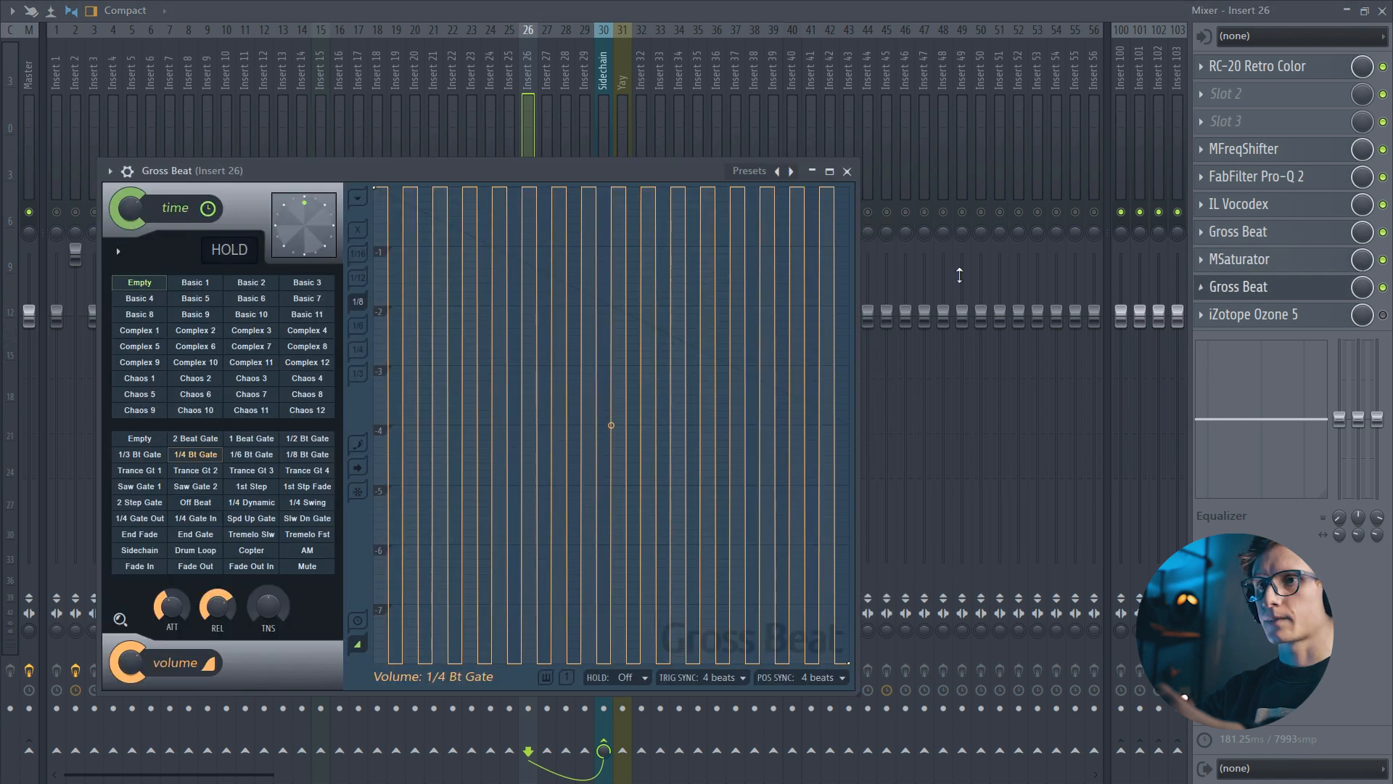
{"action": "left_click_drag", "start_coordinate": [586, 171], "coordinate": [761, 163]}
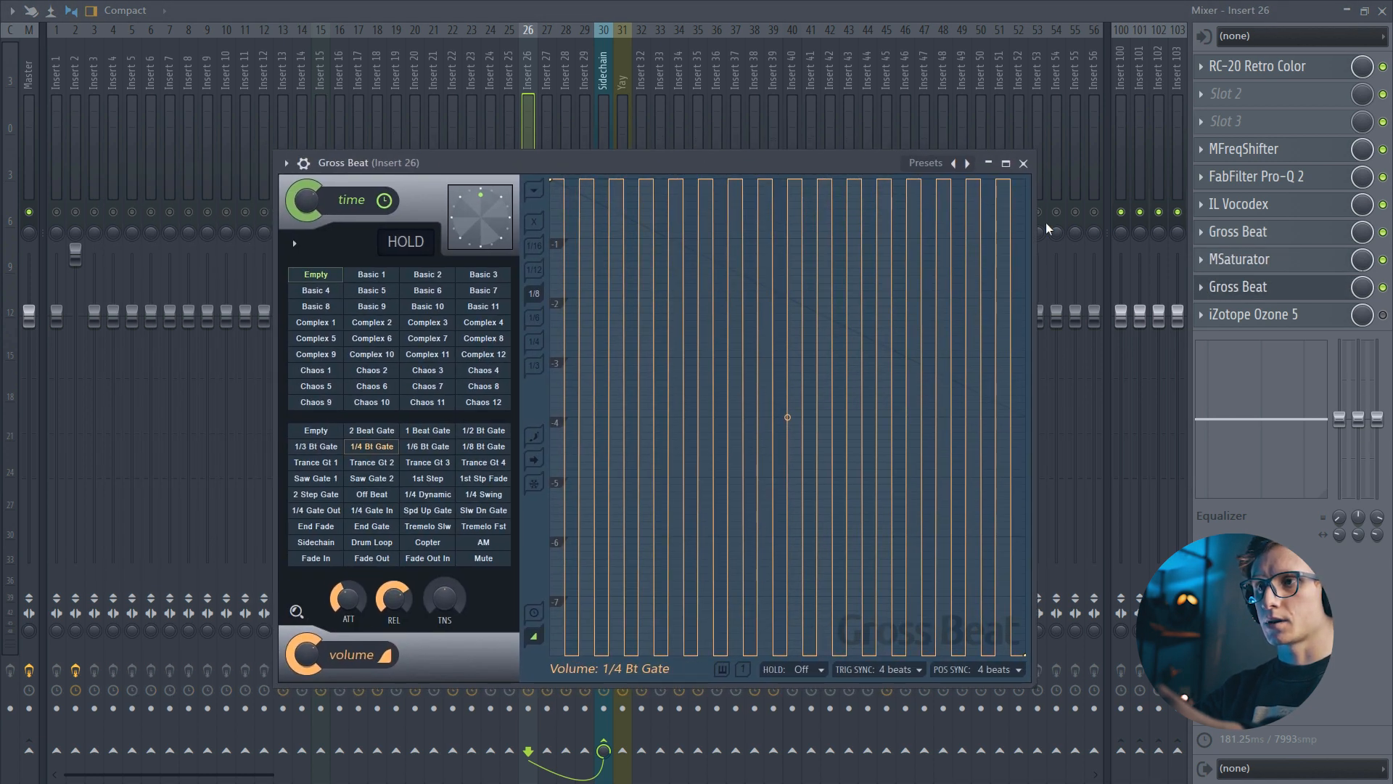
{"action": "left_click_drag", "start_coordinate": [590, 163], "coordinate": [567, 128]}
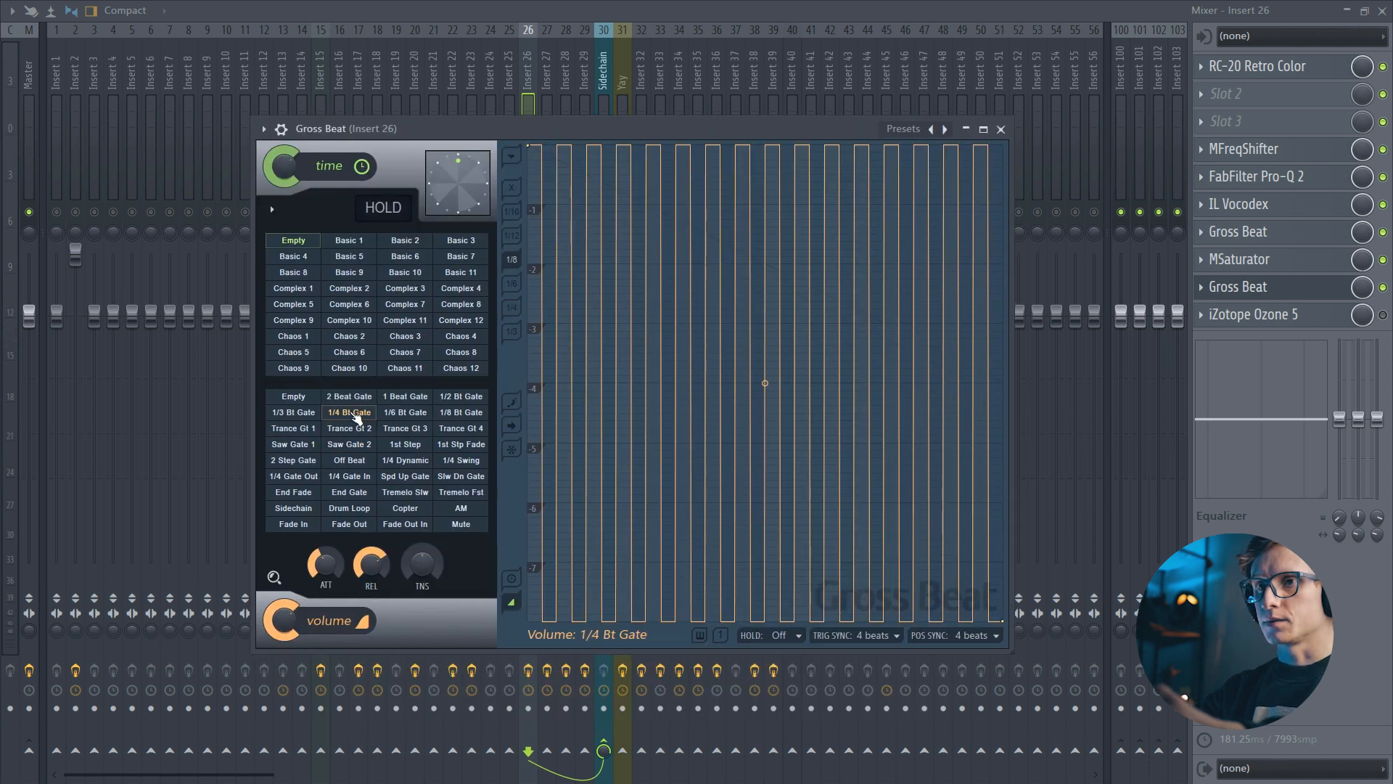
{"action": "key", "text": "space"}
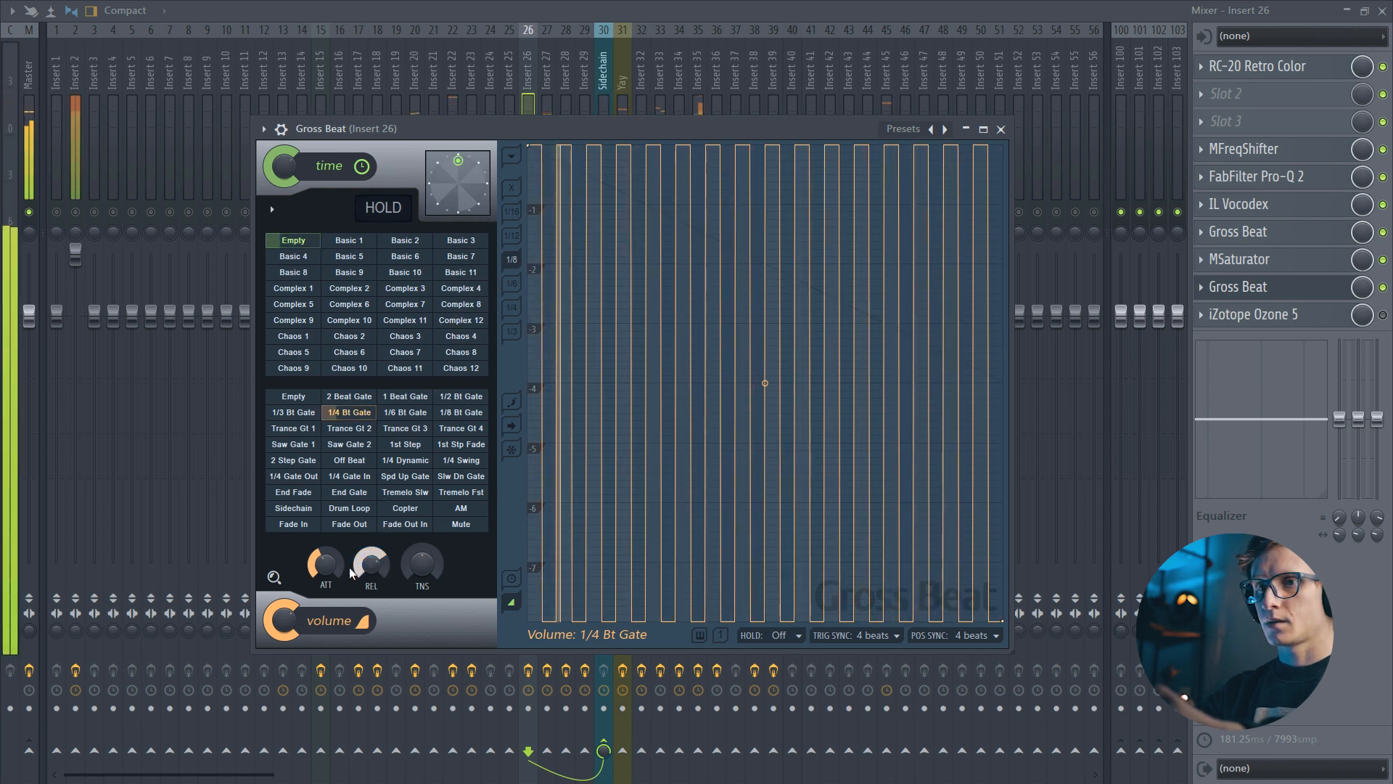
{"action": "key", "text": "space"}
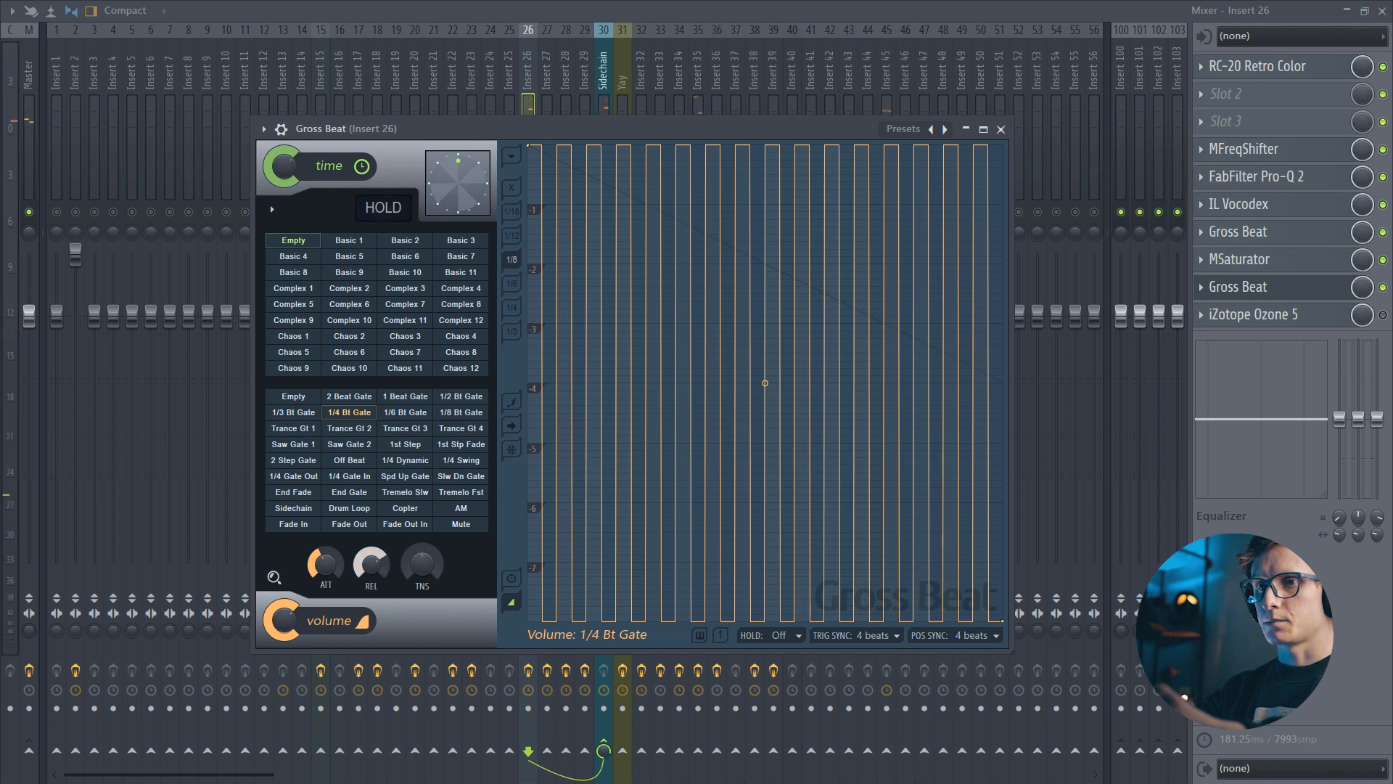
{"action": "left_click", "coordinate": [1327, 298]}
{"action": "left_click", "coordinate": [1322, 297]}
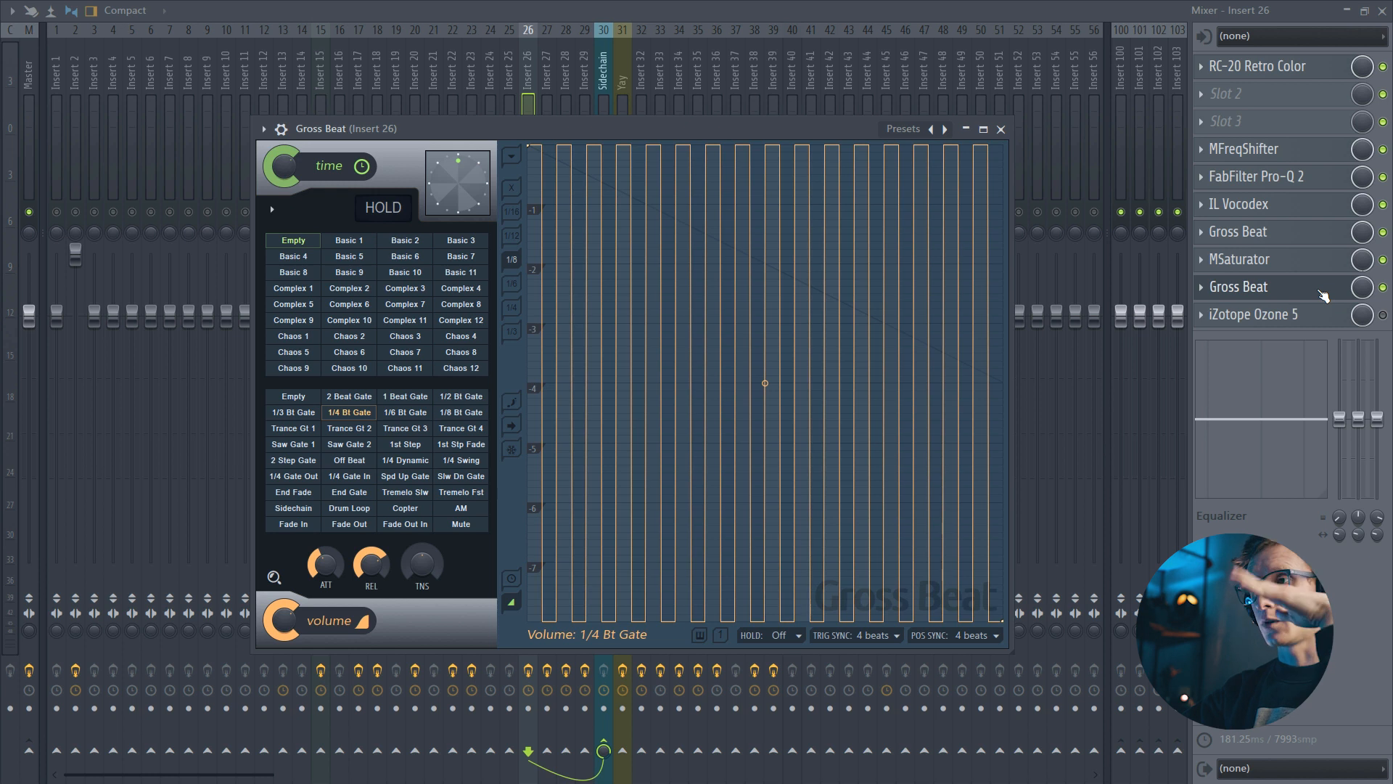
{"action": "left_click", "coordinate": [1323, 296]}
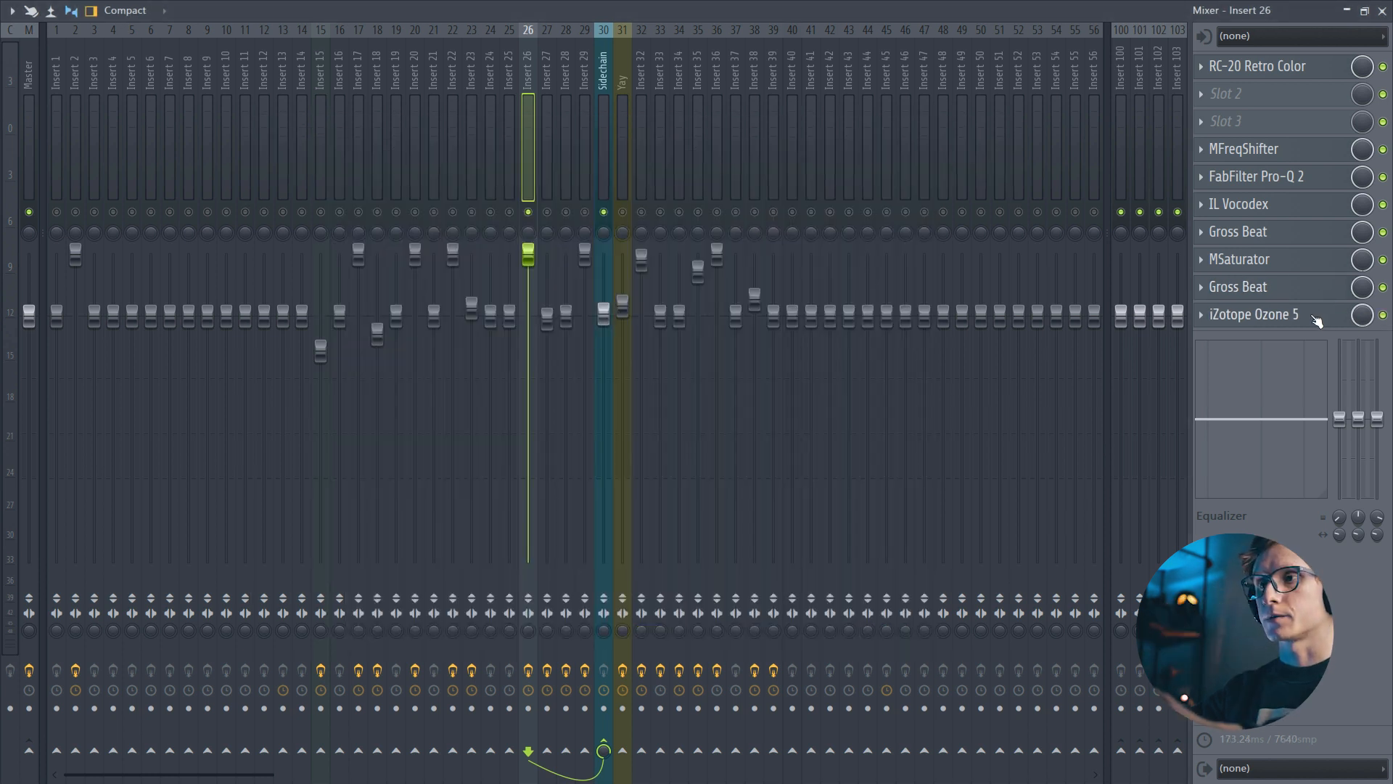
Enable iZotope Ozone 5 on Insert 26, dismiss its preset manager, and audition its stereo imaging settings.
{"action": "left_click", "coordinate": [1317, 322]}
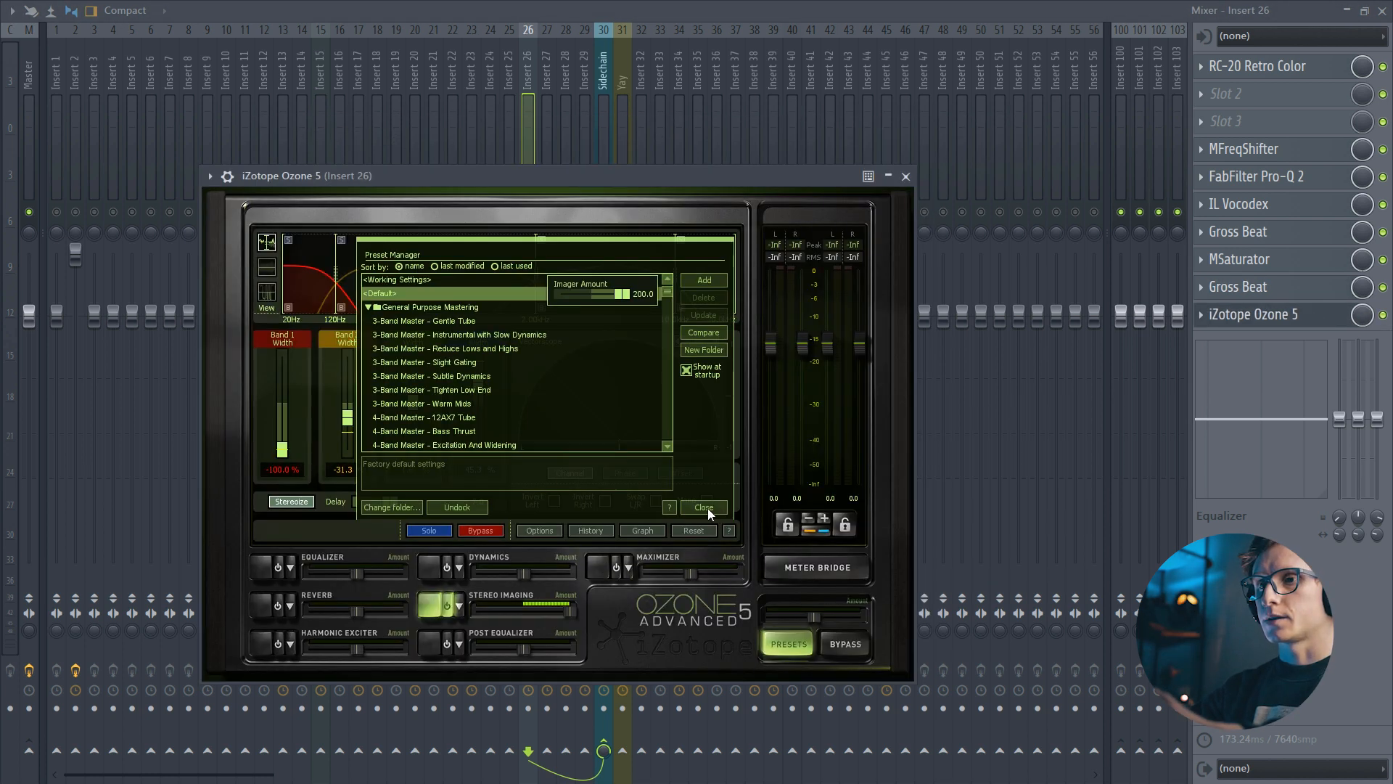
{"action": "left_click", "coordinate": [704, 507]}
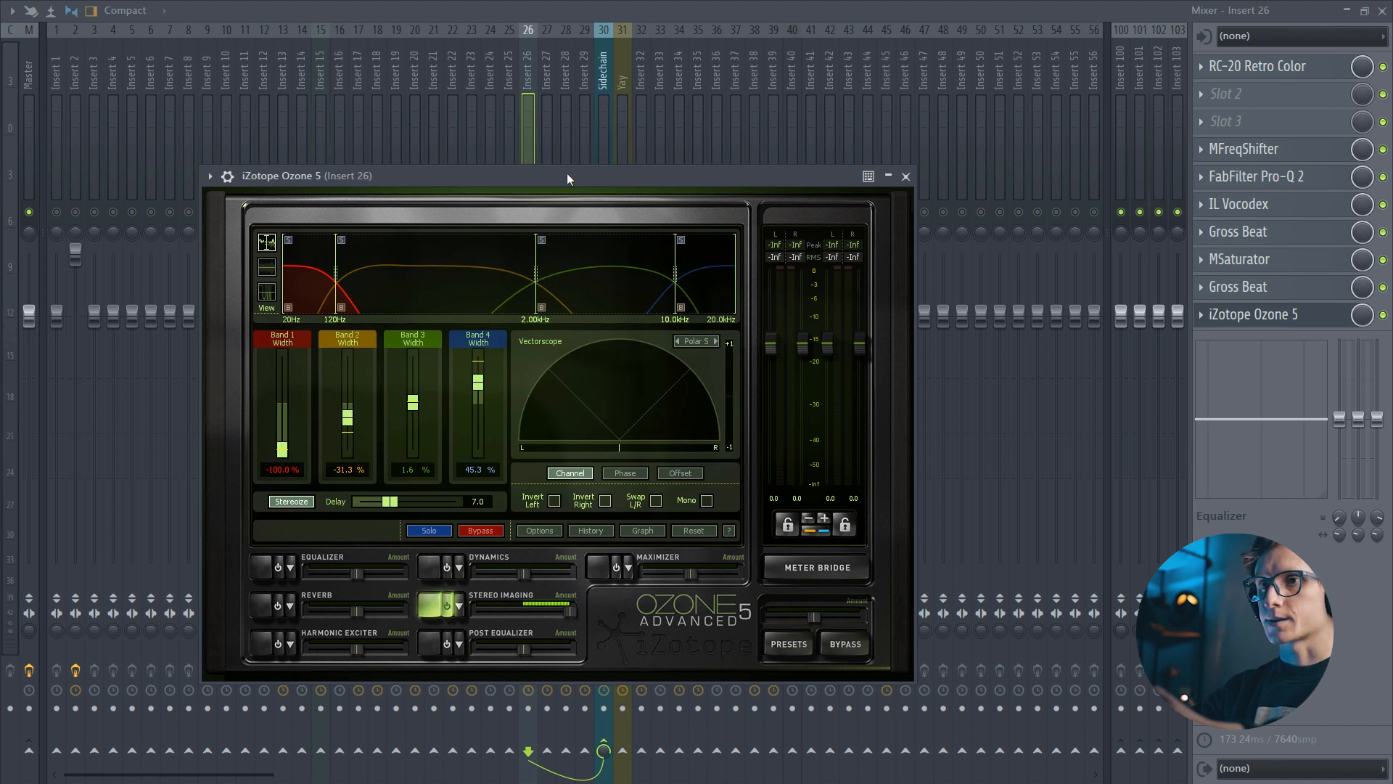
{"action": "left_click_drag", "start_coordinate": [567, 174], "coordinate": [569, 173]}
{"action": "key", "text": "space"}
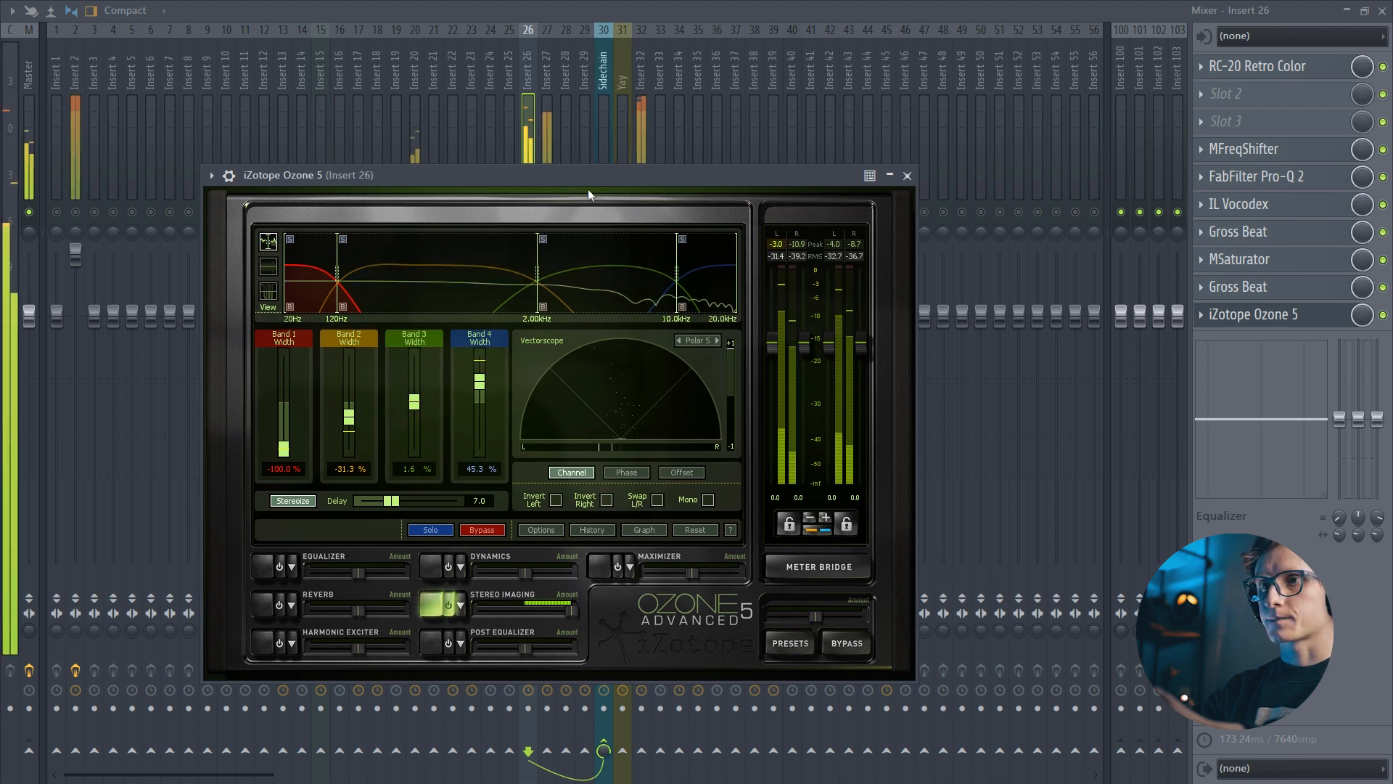
{"action": "left_click", "coordinate": [1253, 316]}
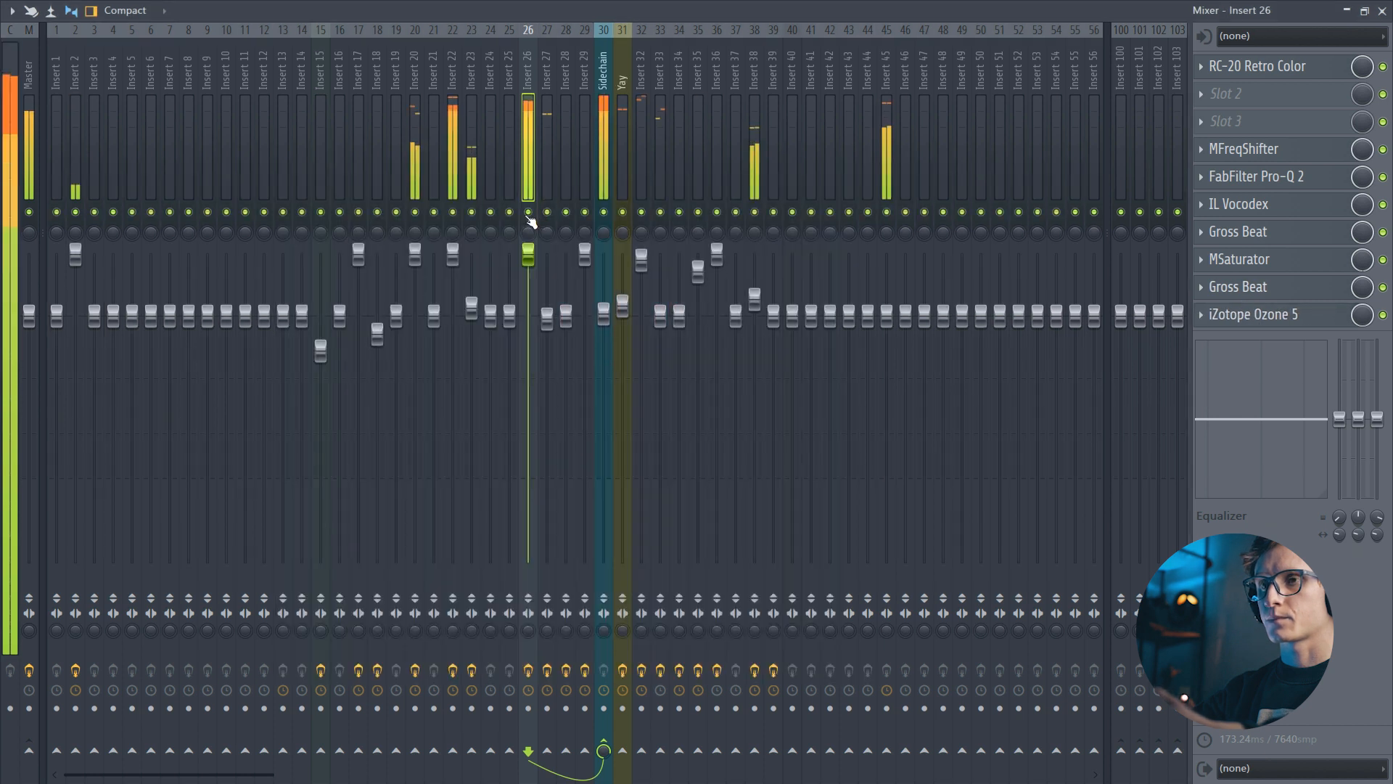
Play the full mix in the playlist and locate the Future Bass #2 channel in the channel rack.
{"action": "key", "text": "F9"}
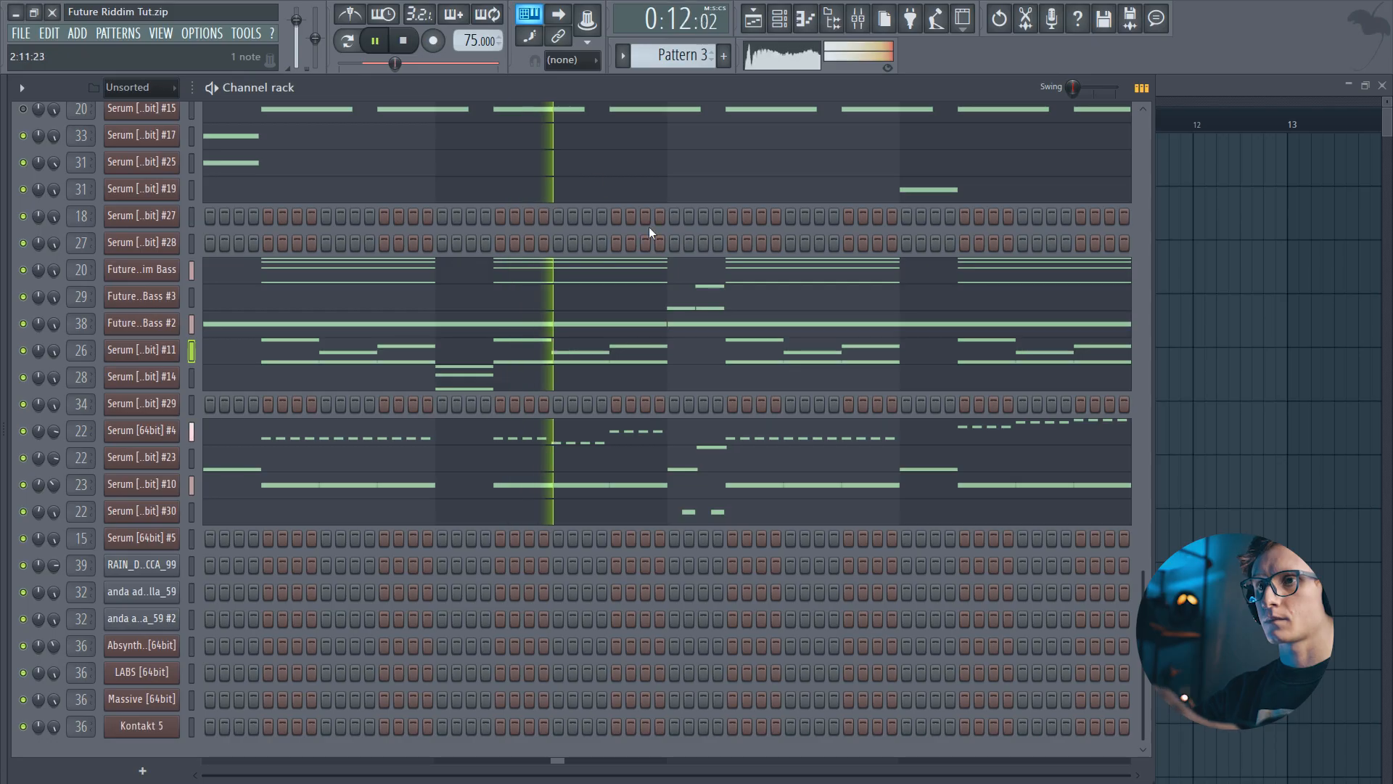
{"action": "key", "text": "F6"}
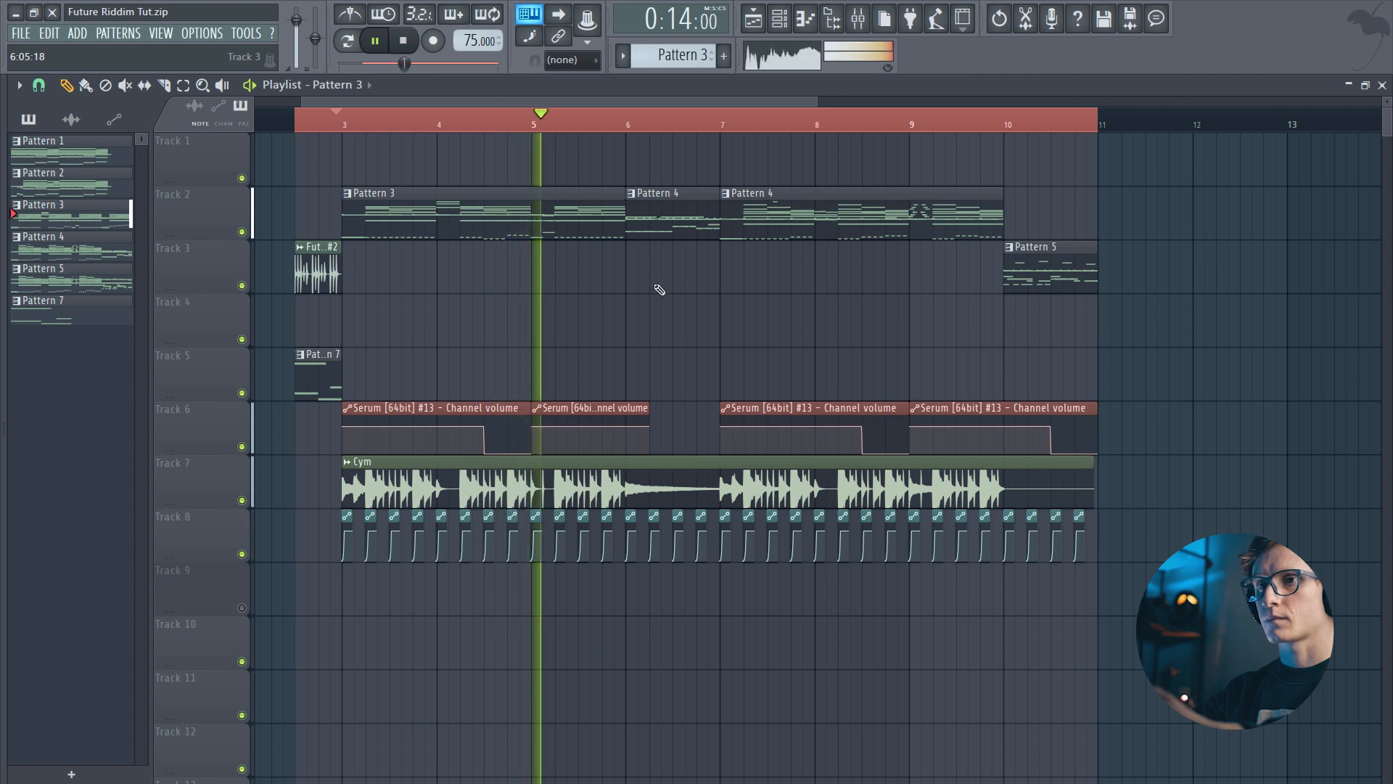
{"action": "key", "text": "F6"}
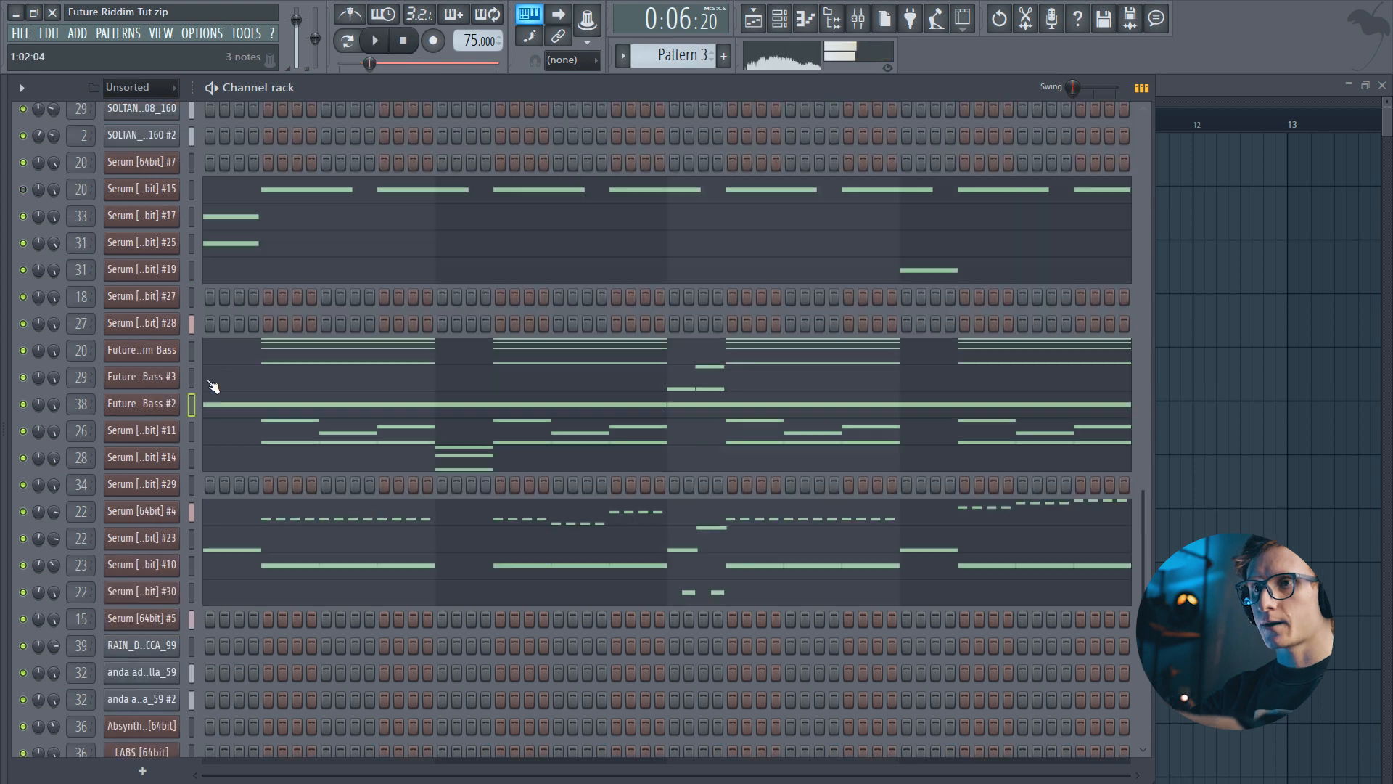
{"action": "scroll", "coordinate": [344, 295], "scroll_direction": "down", "scroll_amount": 1}
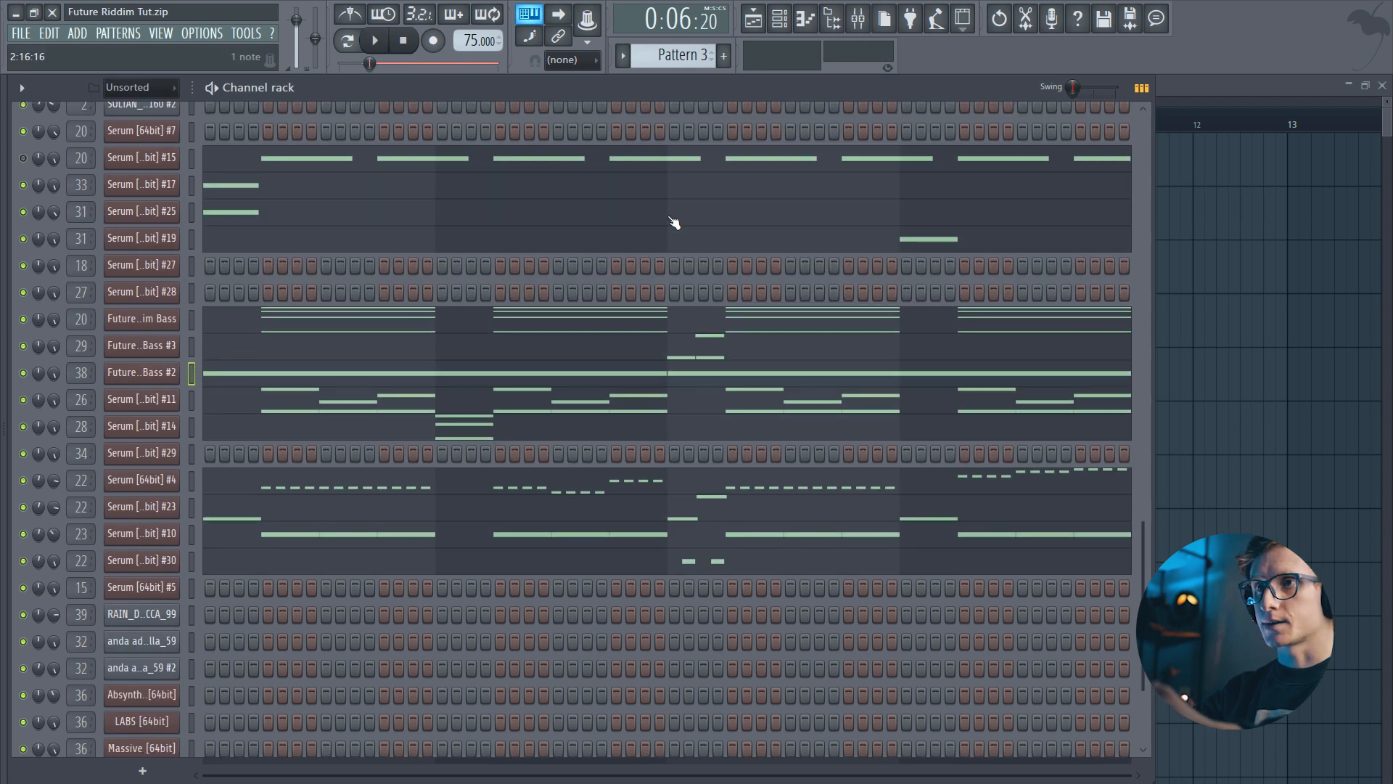
{"action": "key", "text": "F6"}
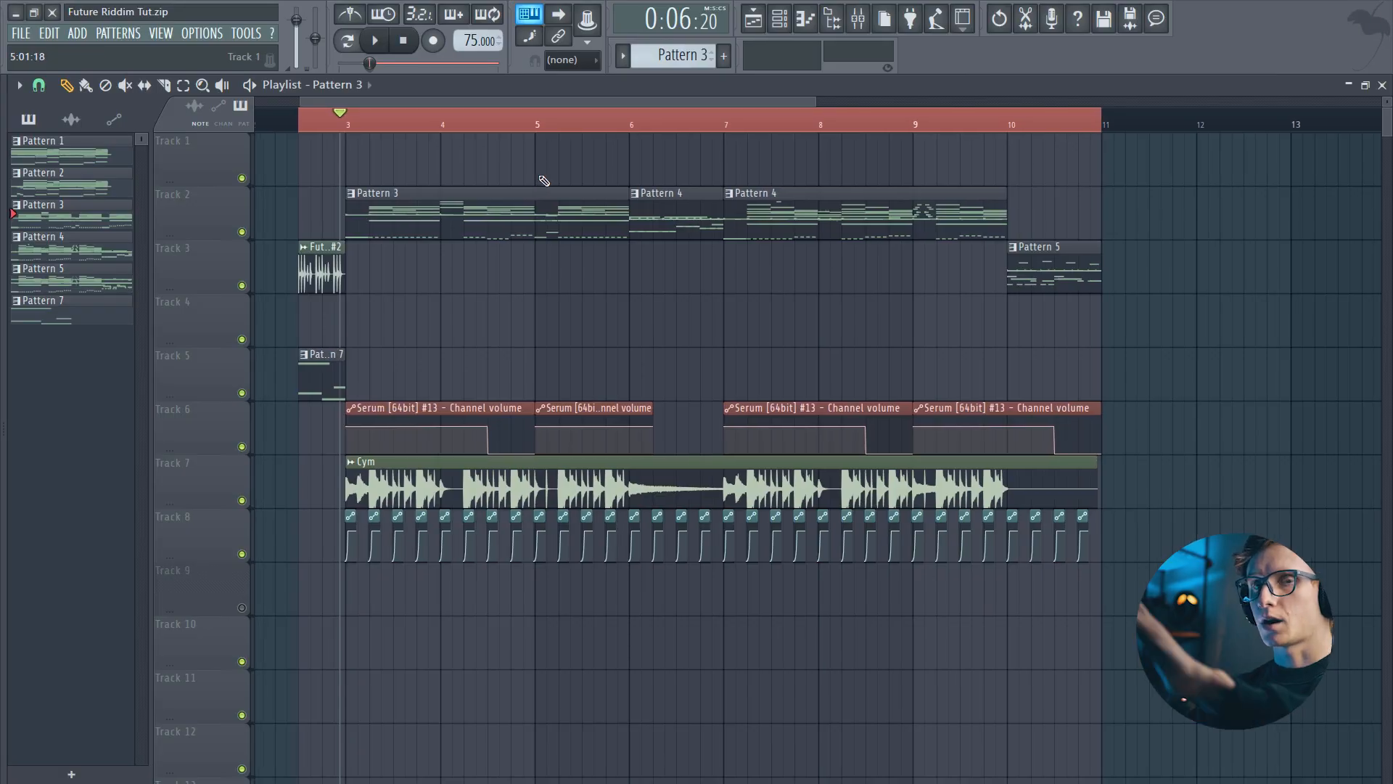
Compare the Insert 38 bass layer soloed and within the full mix.
{"action": "key", "text": "F9"}
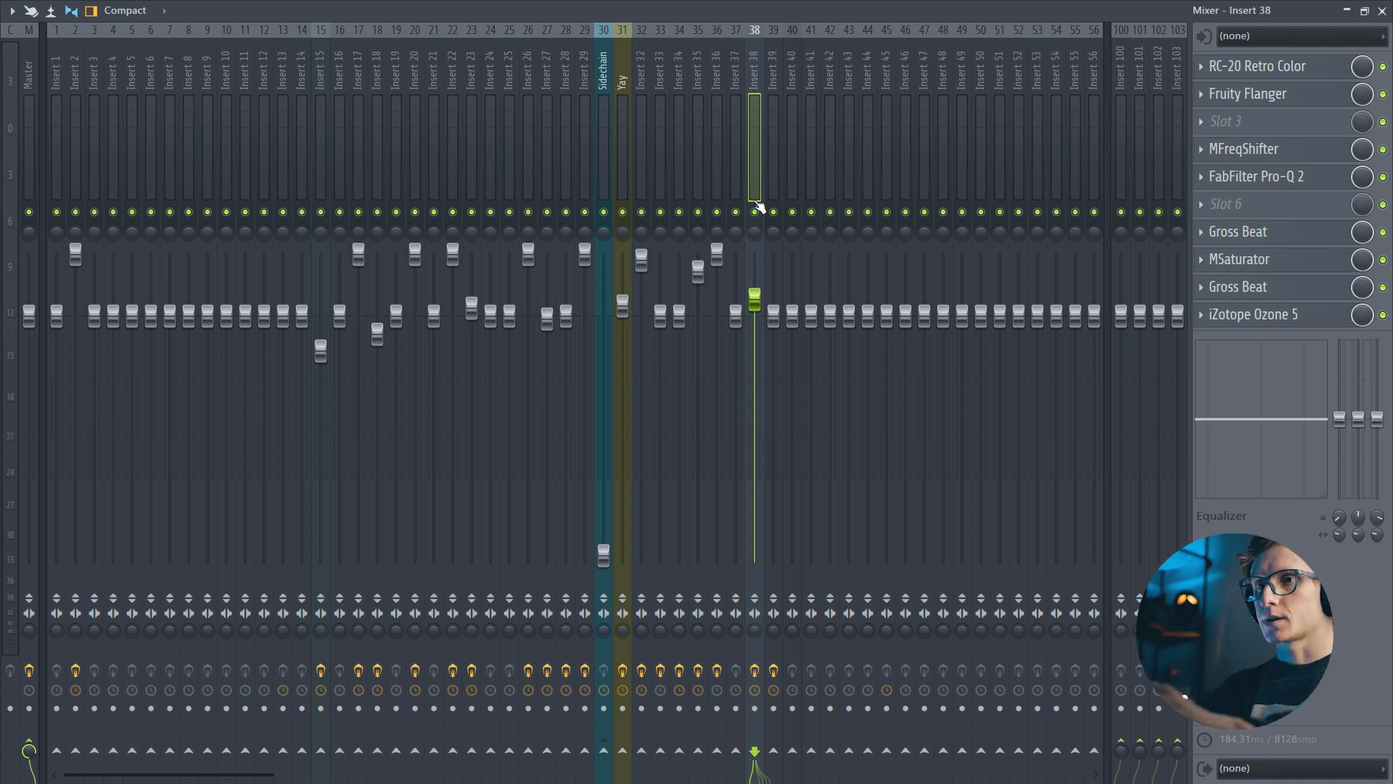
{"action": "right_click", "coordinate": [756, 211]}
{"action": "key", "text": "F9"}
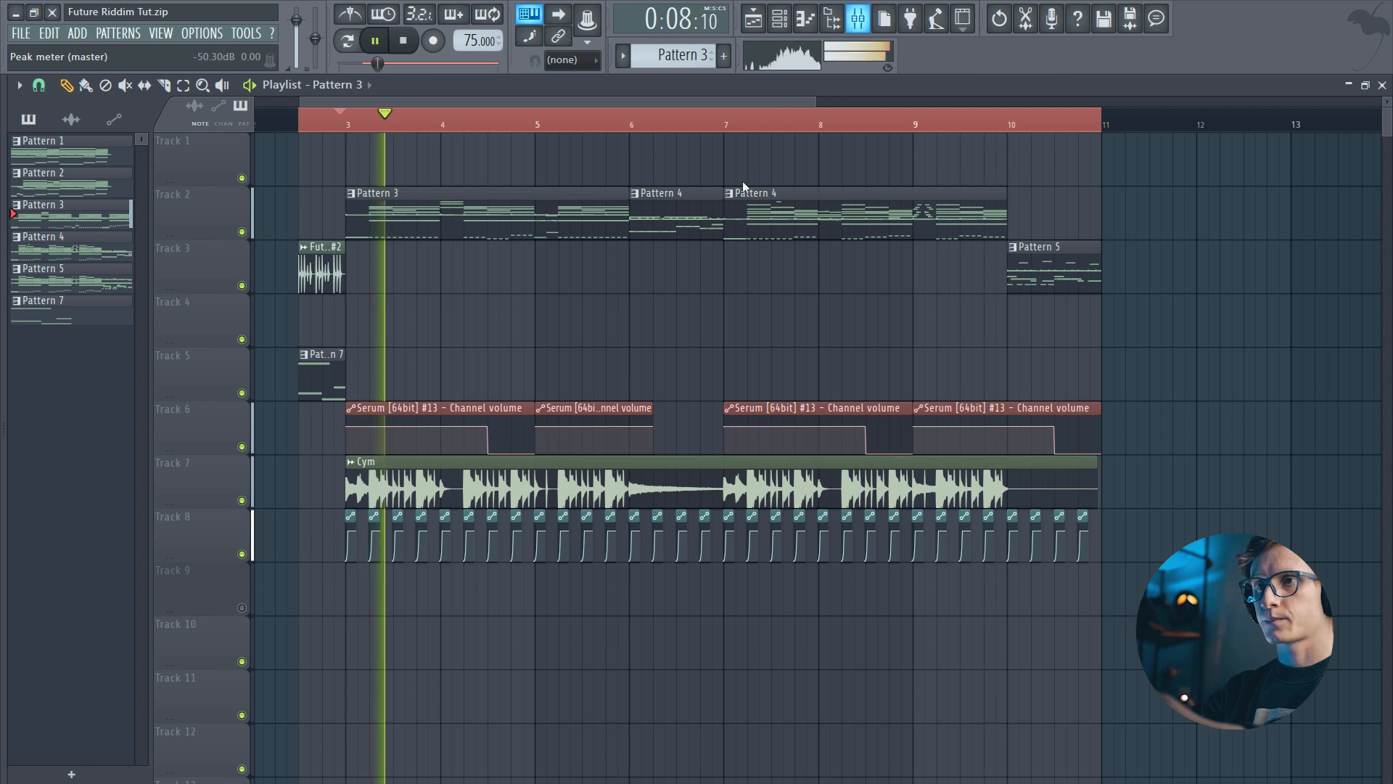
{"action": "key", "text": "F9"}
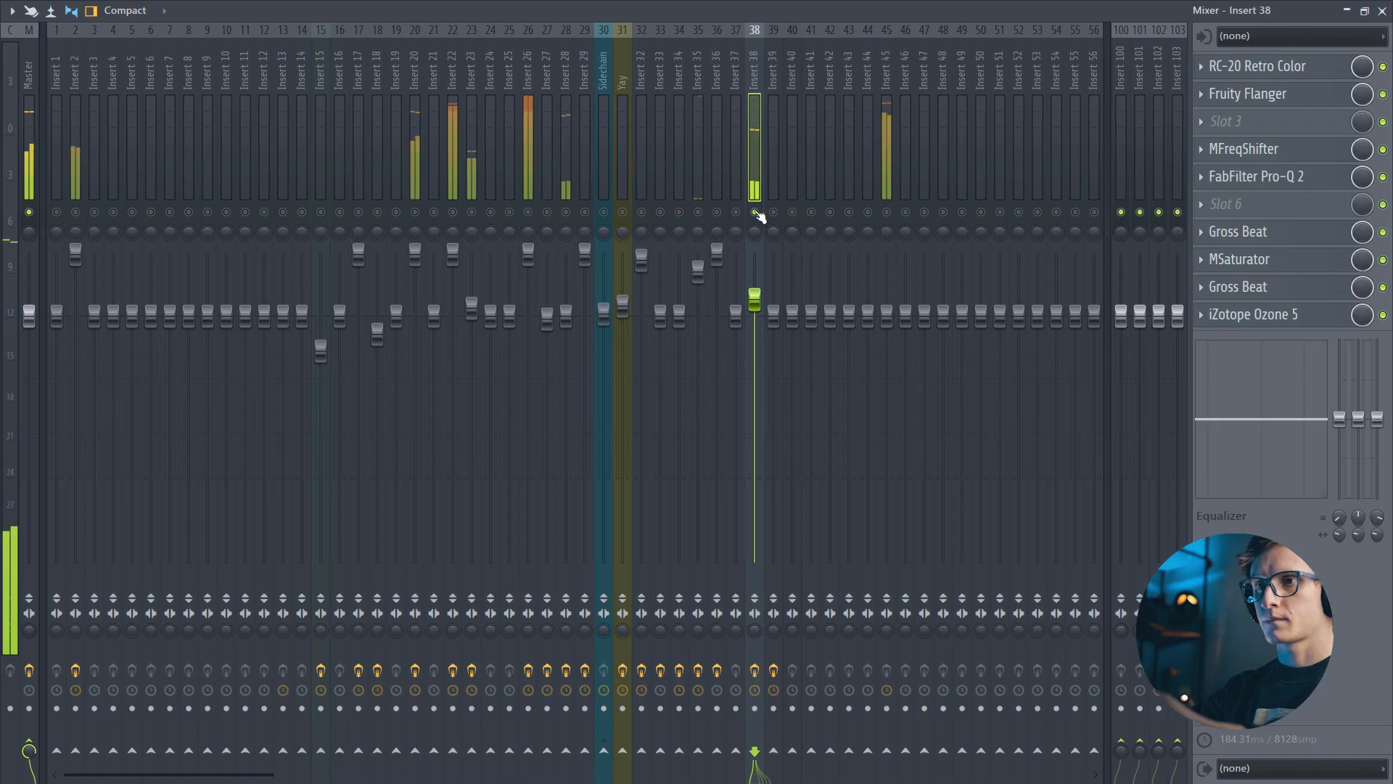
{"action": "right_click", "coordinate": [755, 212]}
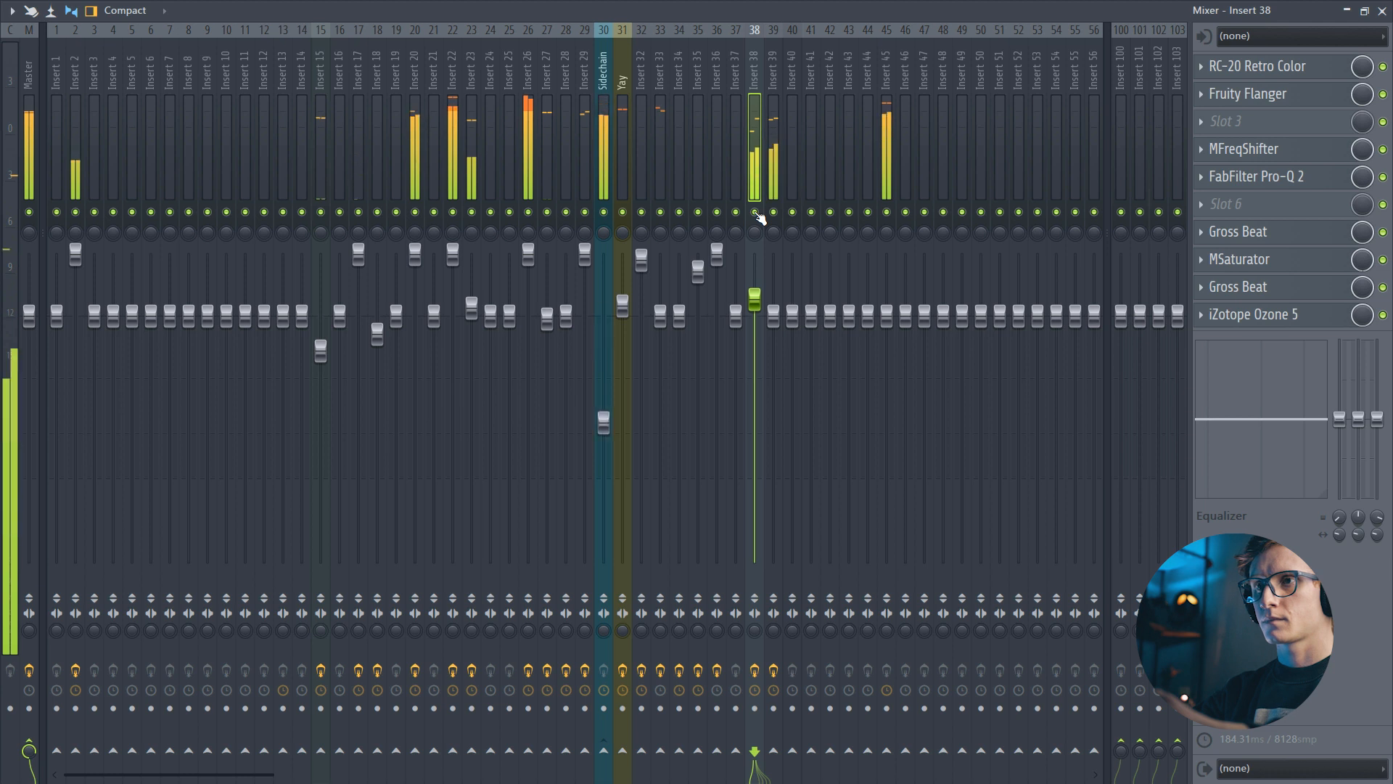
{"action": "right_click", "coordinate": [756, 213]}
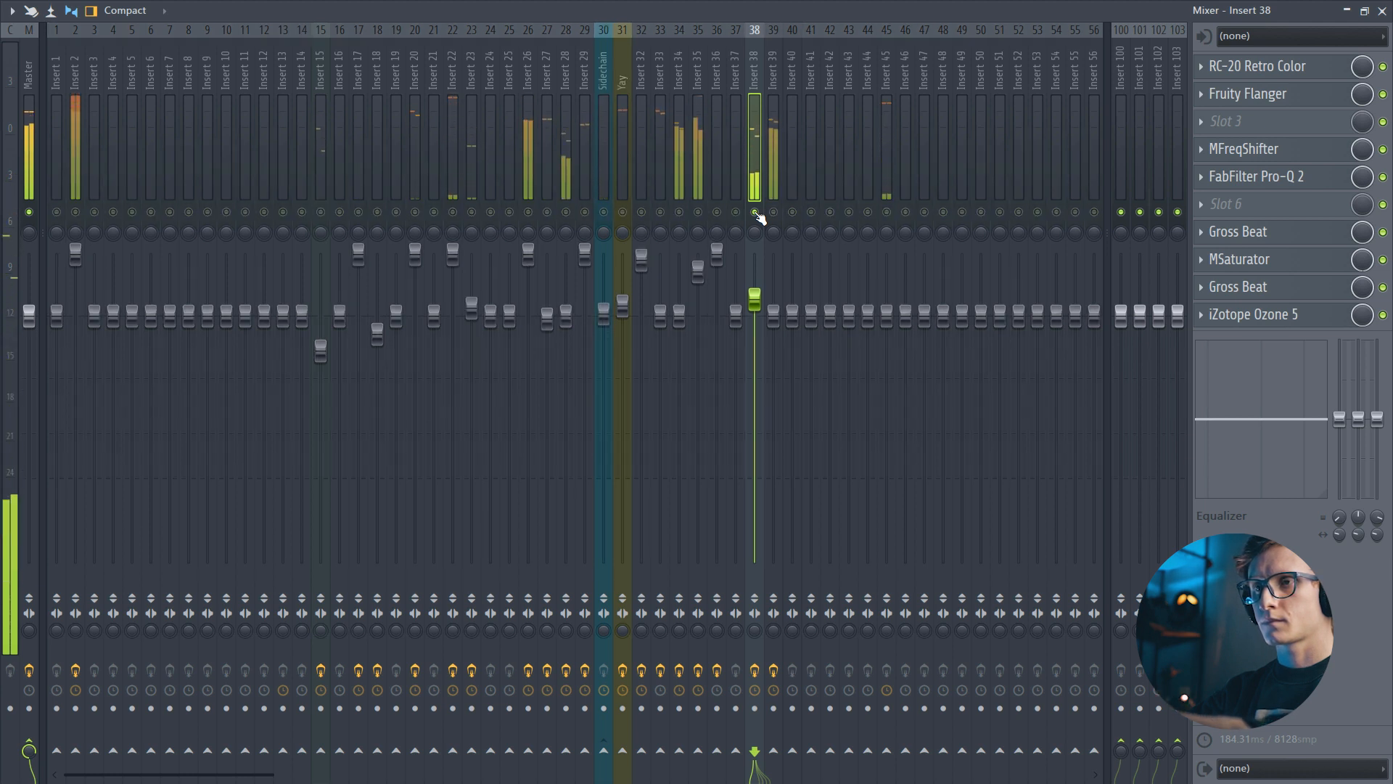
{"action": "right_click", "coordinate": [756, 212]}
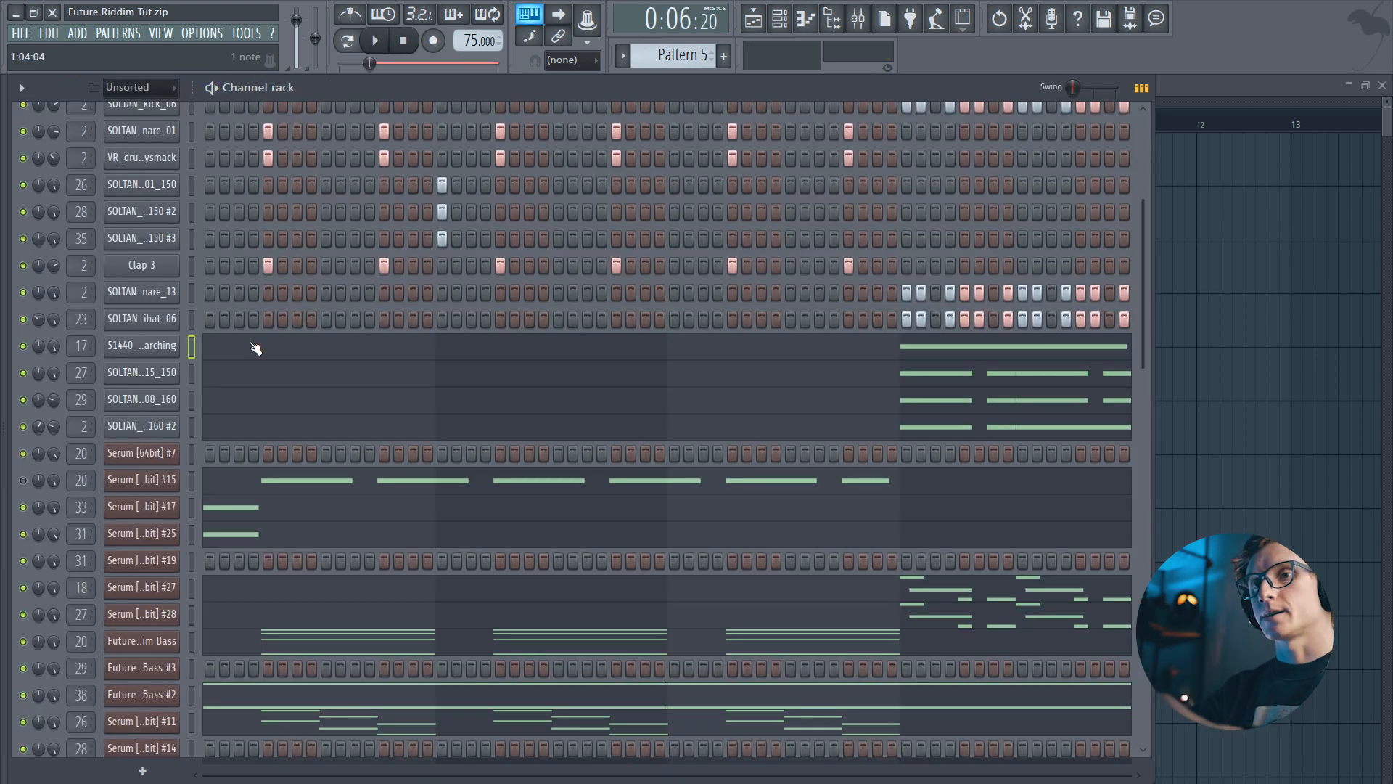
Inspect the keys-searching sample's C5 note in Pattern 5 and audition the sample soloed on Insert 17.
{"action": "left_click", "coordinate": [256, 348]}
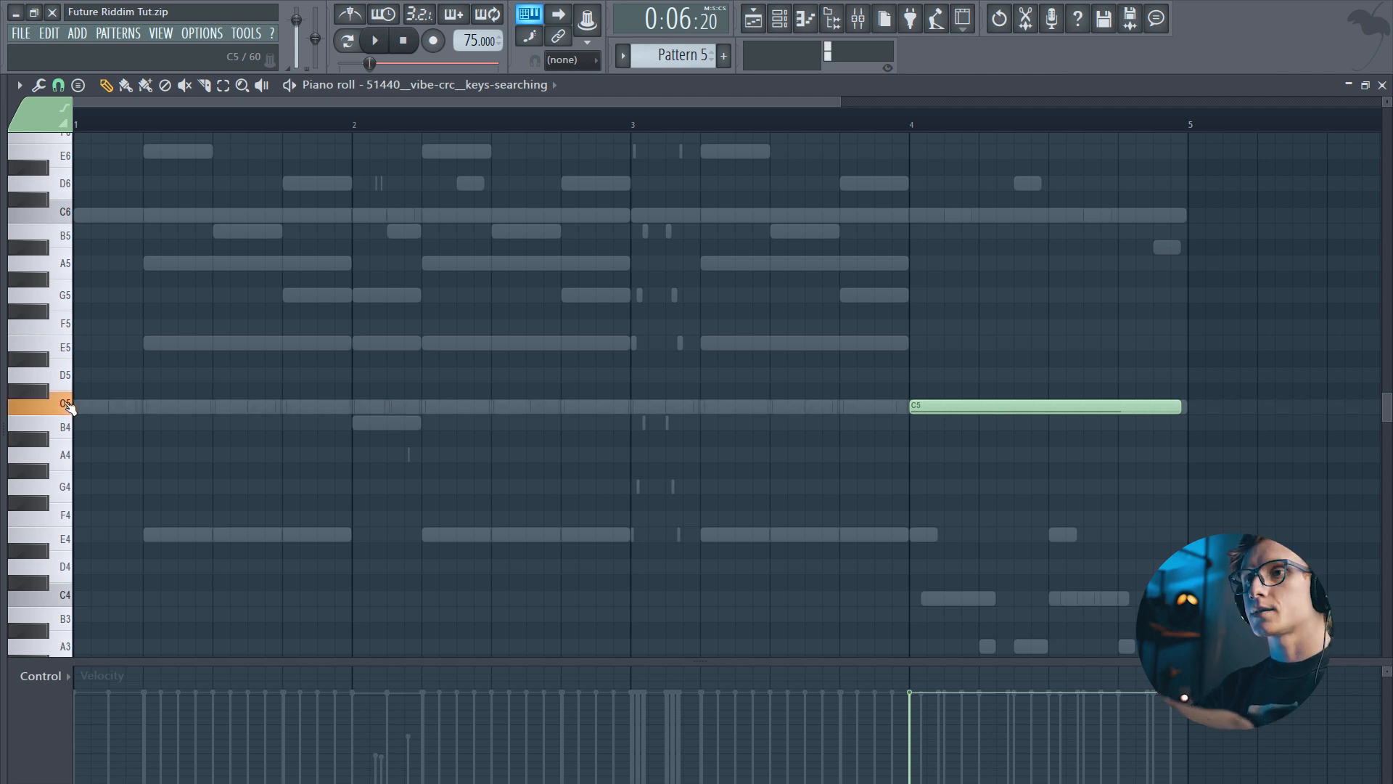
{"action": "key", "text": "F6"}
{"action": "key", "text": "F9"}
{"action": "key", "text": "F9"}
{"action": "left_click", "coordinate": [375, 352]}
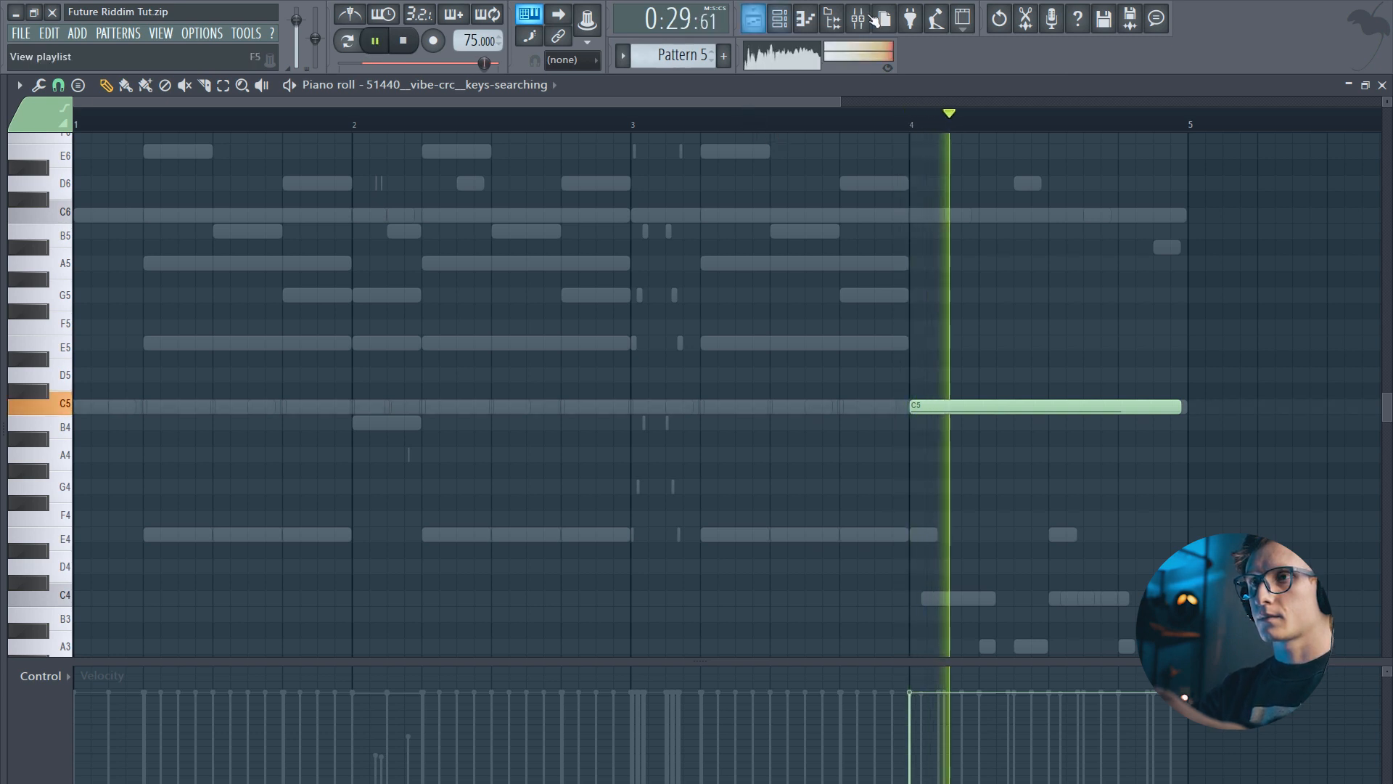
{"action": "key", "text": "F9"}
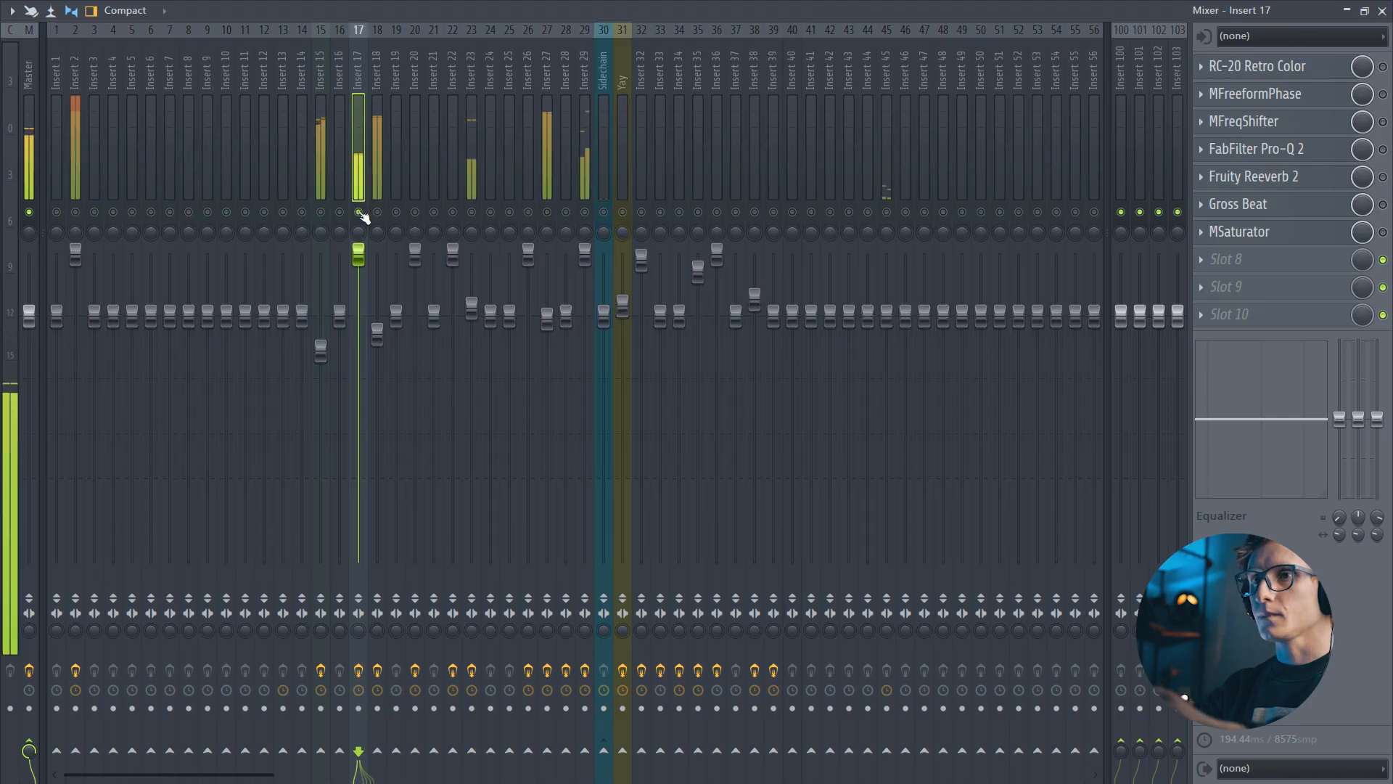
Enable RC-20 Retro Color on Insert 17 and inspect its Vinyl 1 settings.
{"action": "left_click", "coordinate": [1383, 66]}
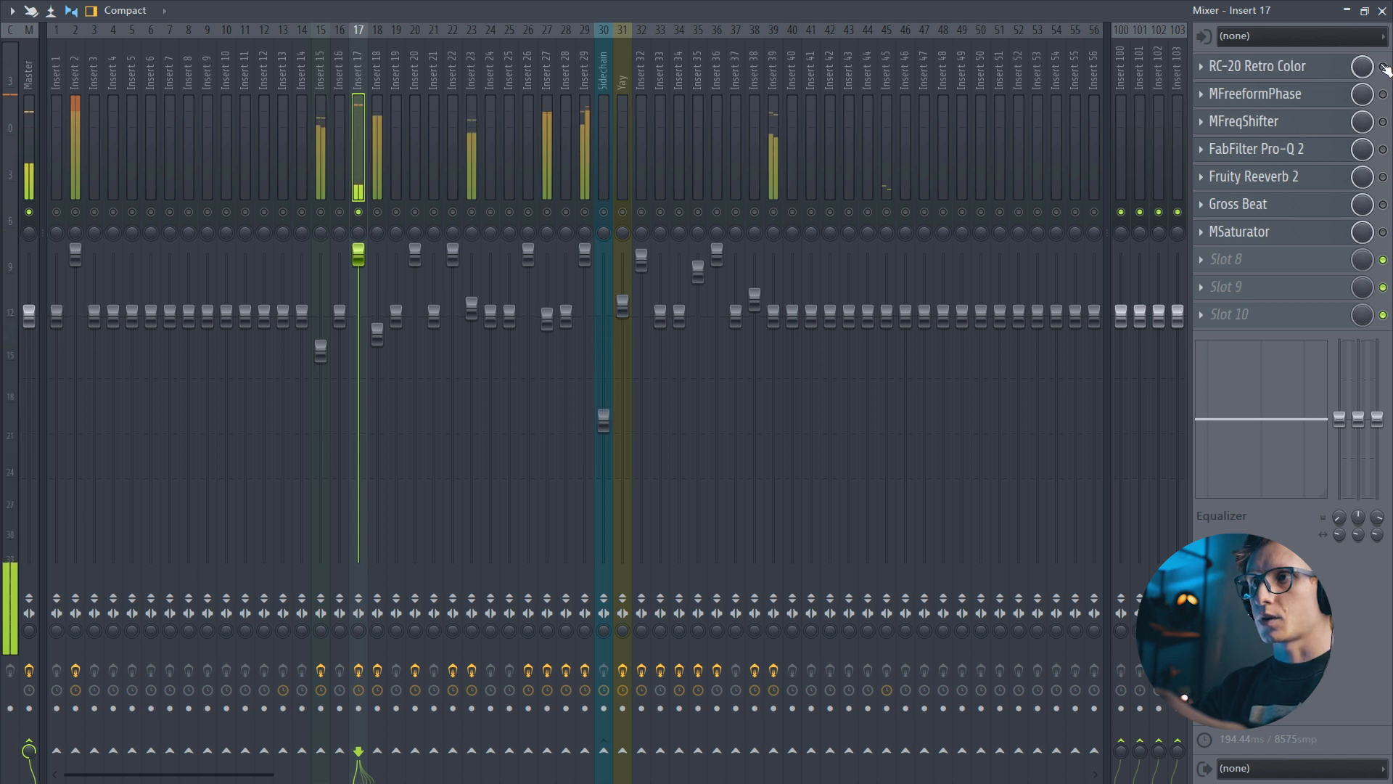
{"action": "left_click", "coordinate": [1263, 71]}
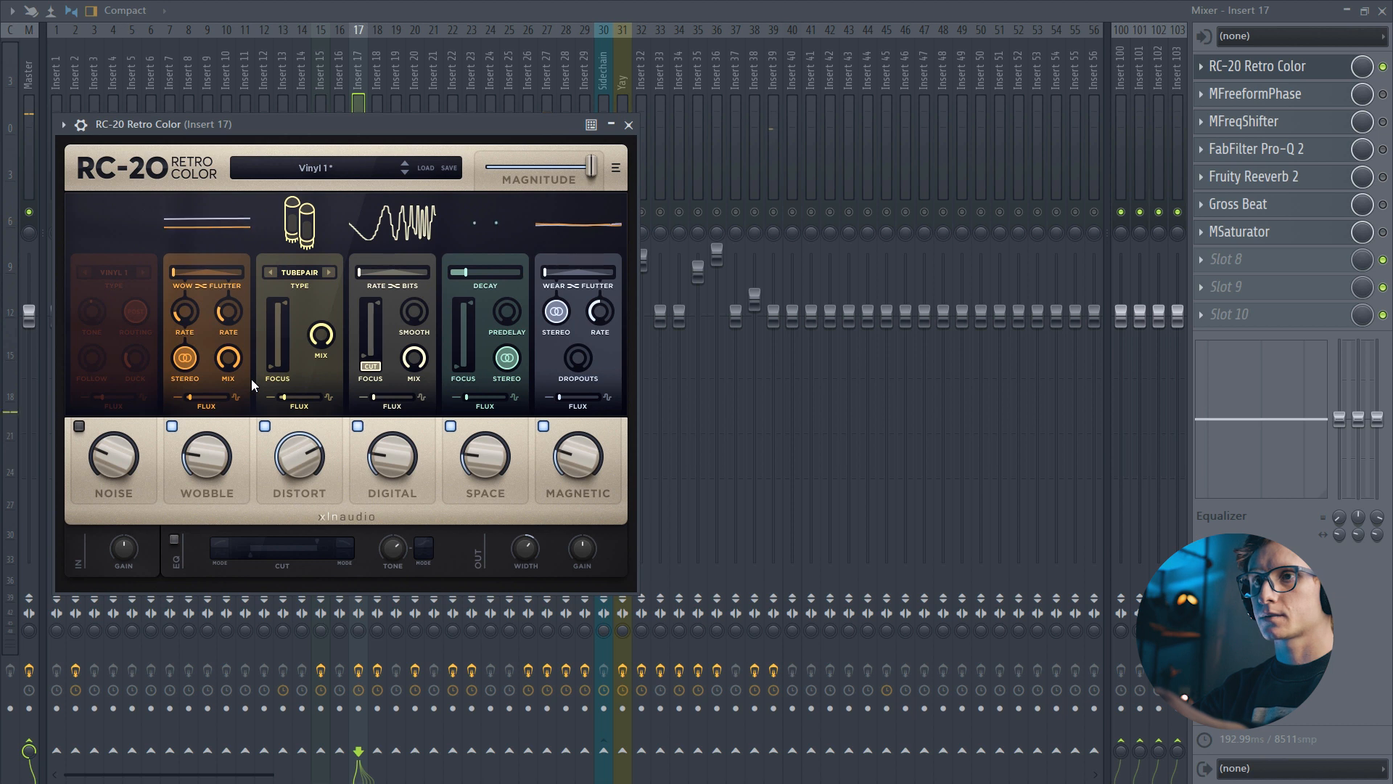
{"action": "left_click", "coordinate": [630, 126]}
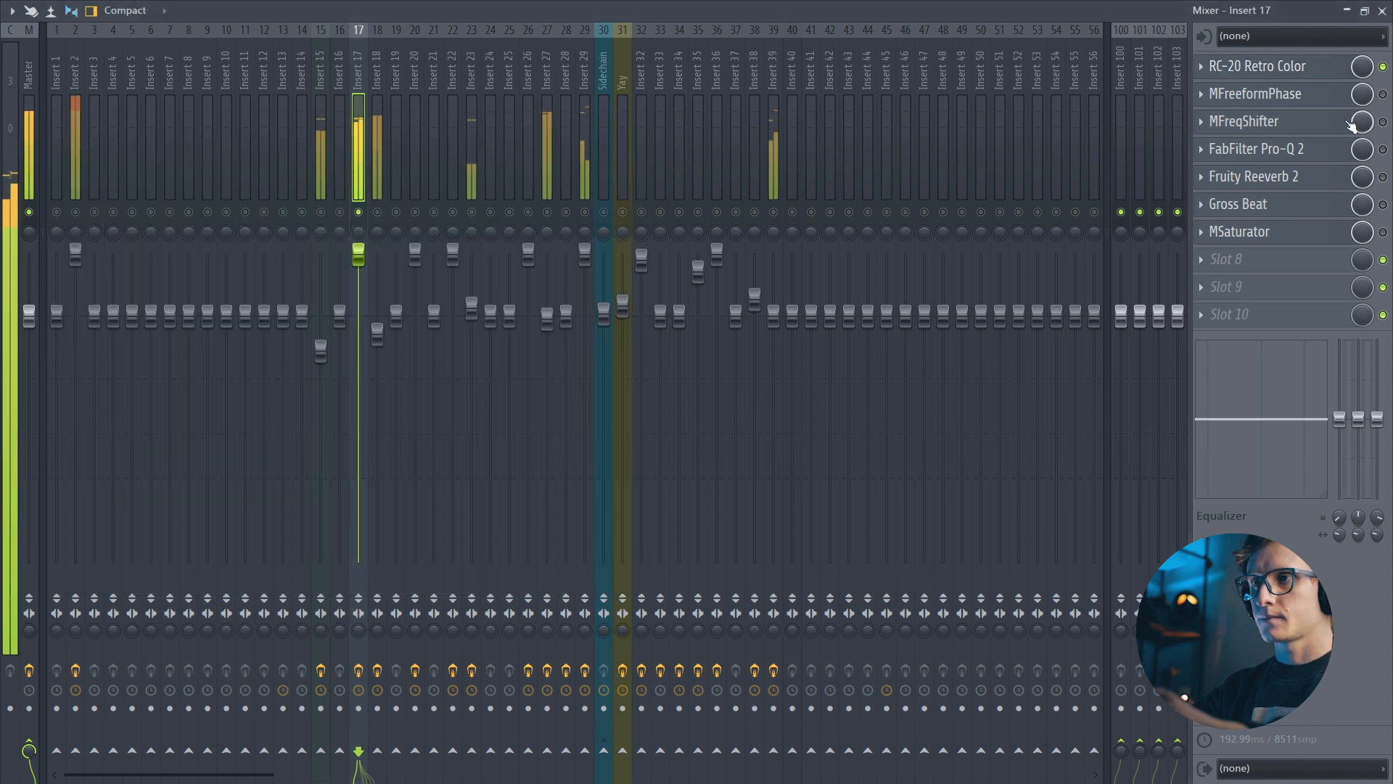
Enable MFreeformPhase on Insert 17 and reshape its phase adjustment curve during playback.
{"action": "left_click", "coordinate": [1383, 94]}
{"action": "left_click_drag", "start_coordinate": [576, 232], "coordinate": [575, 223]}
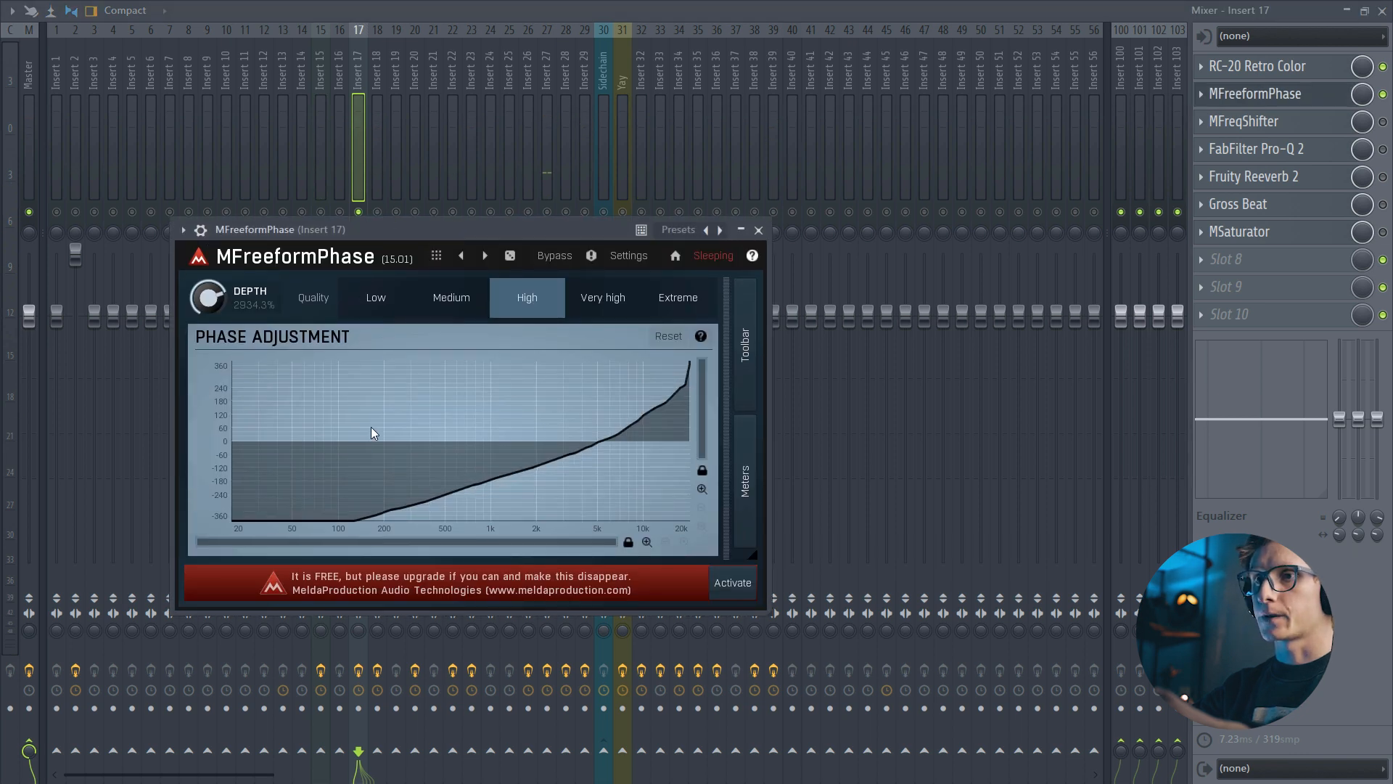
{"action": "key", "text": "space"}
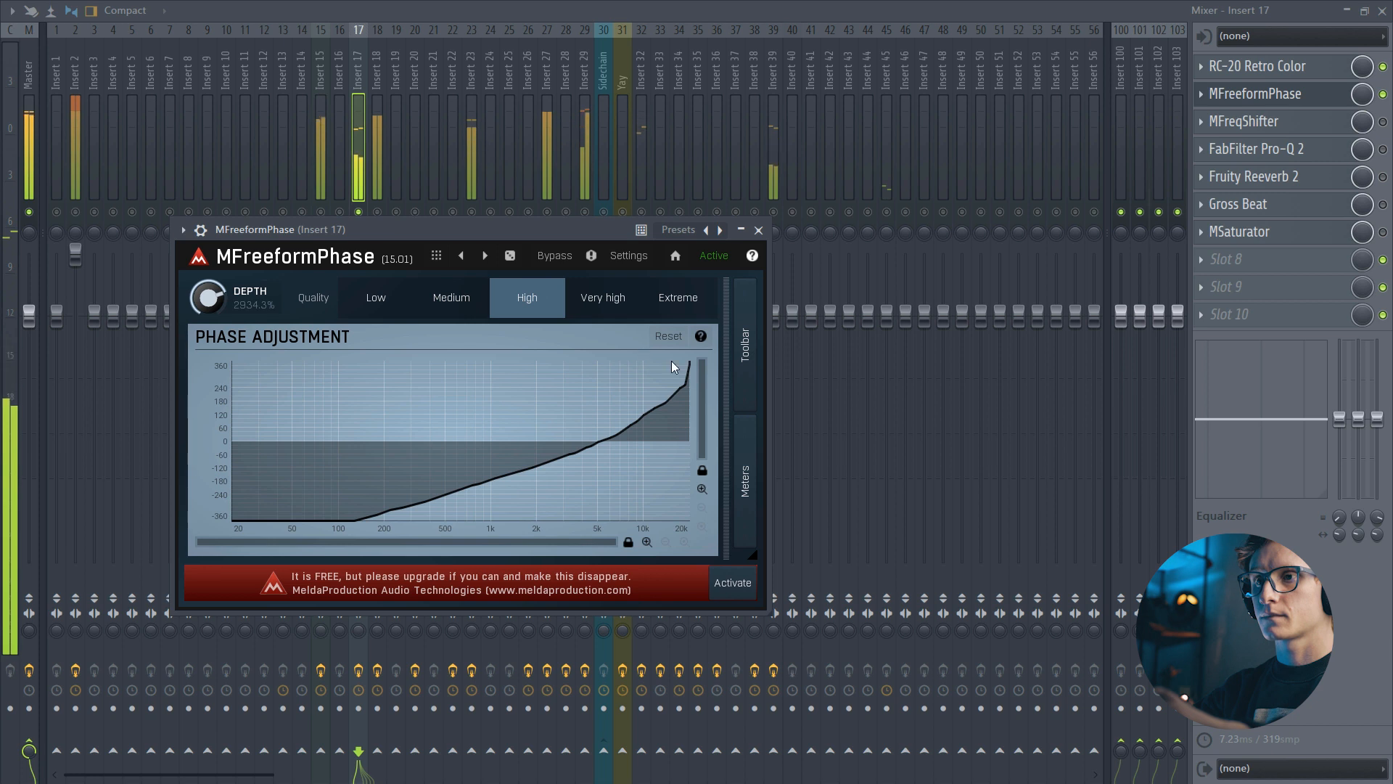
{"action": "mouse_move", "coordinate": [689, 364]}
{"action": "left_mouse_down"}
{"action": "mouse_move", "coordinate": [677, 392]}
{"action": "mouse_move", "coordinate": [621, 429]}
{"action": "mouse_move", "coordinate": [551, 455]}
{"action": "left_mouse_up"}
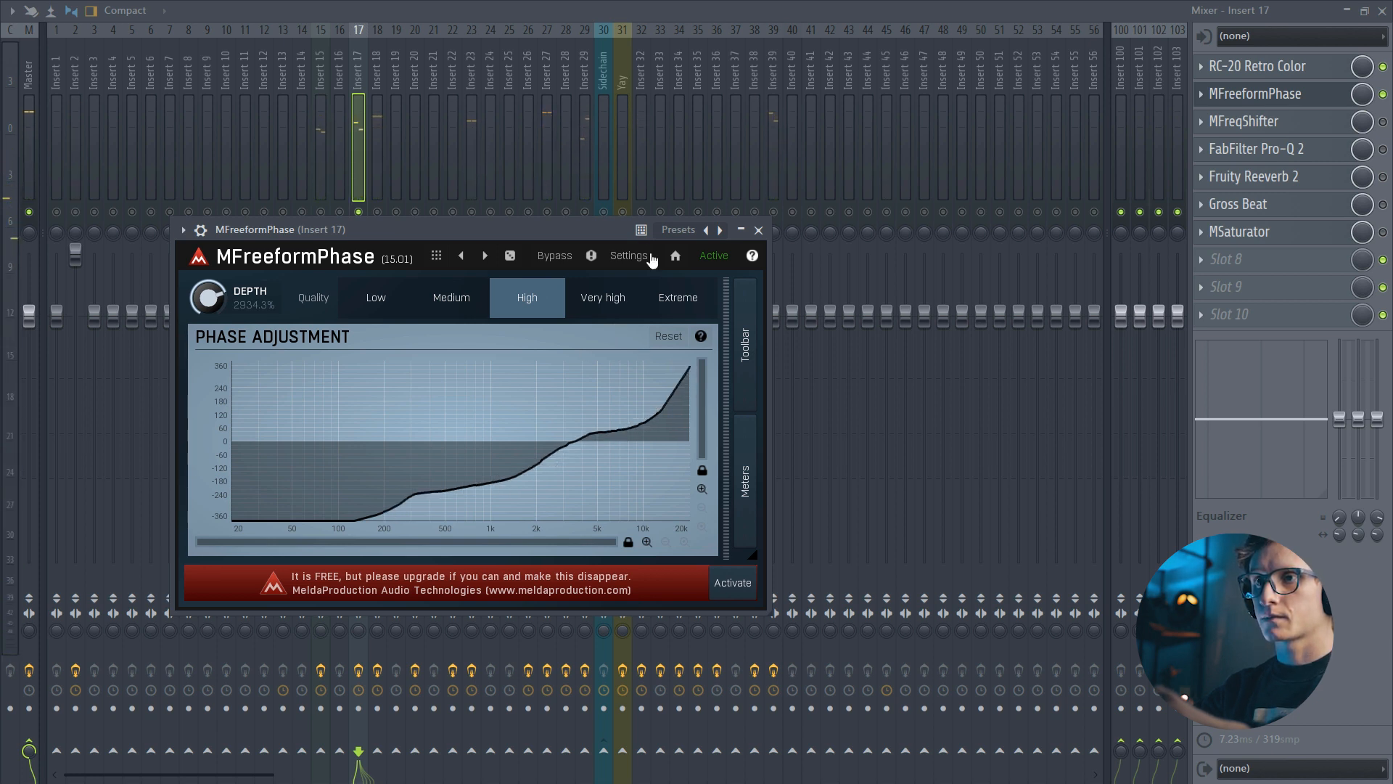
{"action": "left_click", "coordinate": [758, 229]}
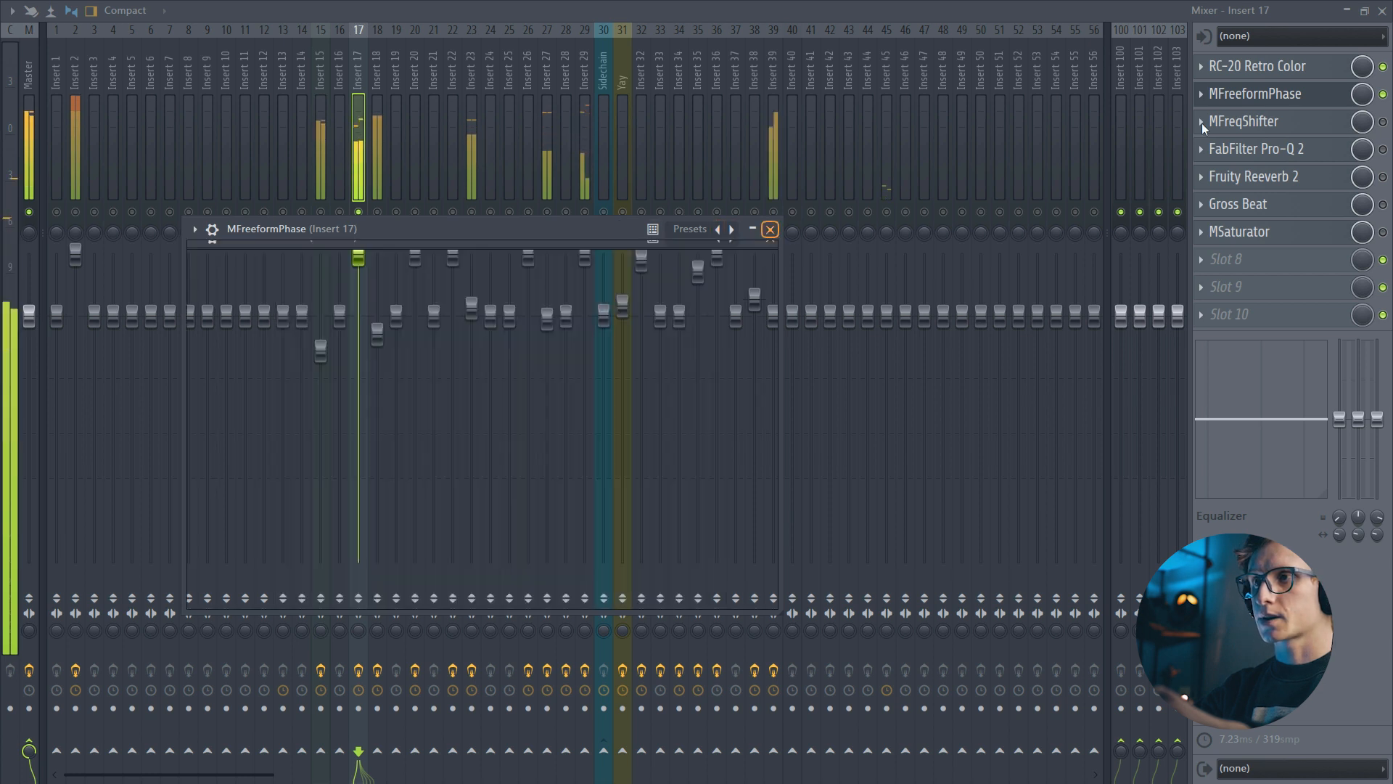
Enable MFreqShifter and FabFilter Pro-Q 2 on Insert 17, inspecting their settings and auditioning the sound.
{"action": "left_click", "coordinate": [1262, 122]}
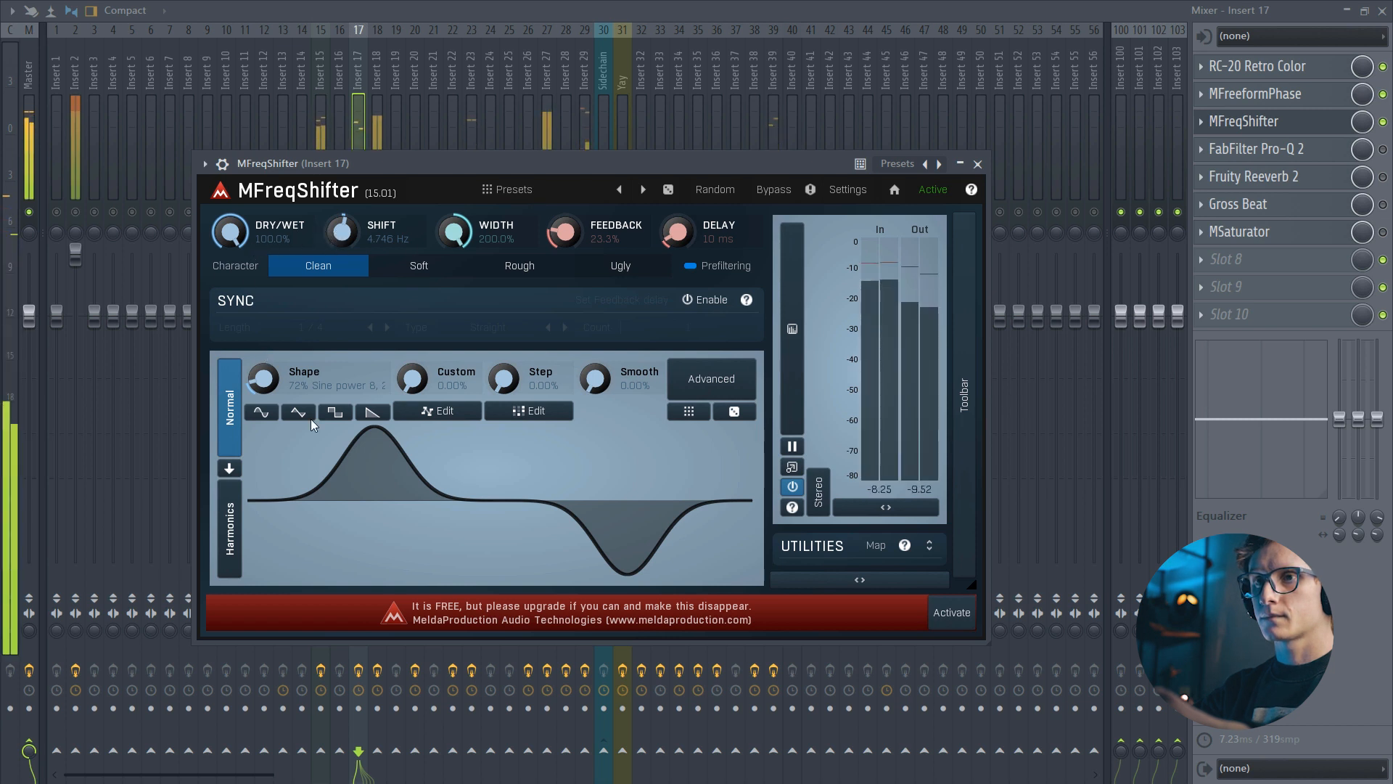
{"action": "left_click", "coordinate": [1262, 125]}
{"action": "left_click", "coordinate": [1304, 150]}
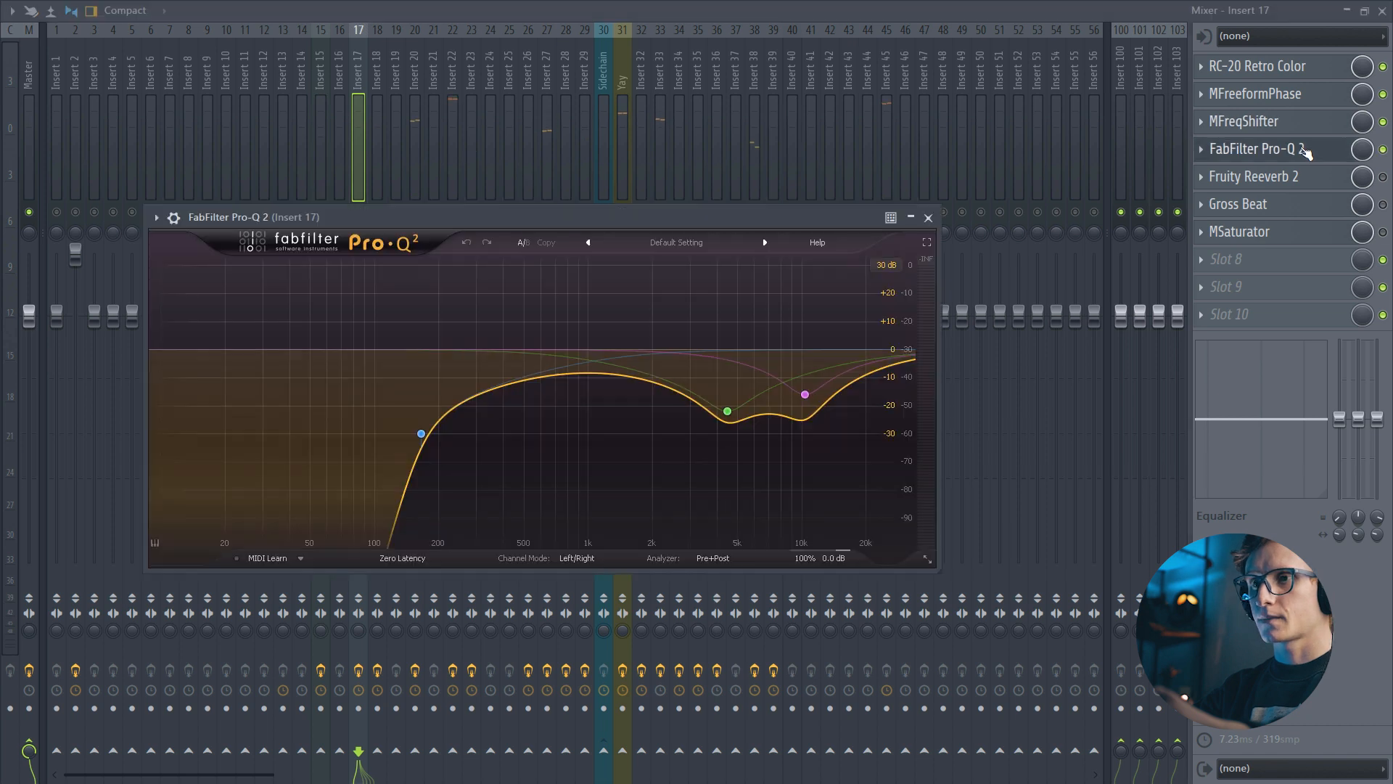
{"action": "key", "text": "space"}
{"action": "left_click_drag", "start_coordinate": [645, 216], "coordinate": [653, 216]}
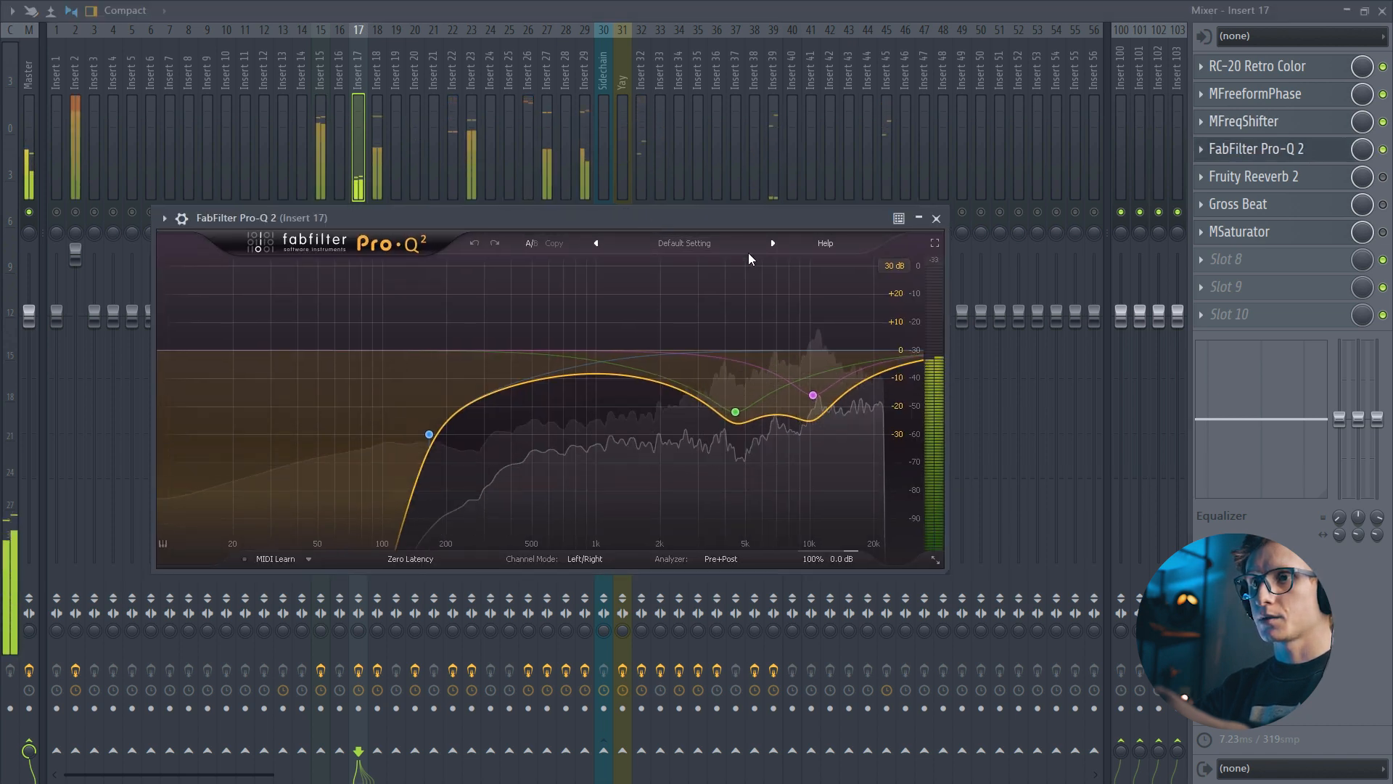
Enable MSaturator on Insert 17 and inspect its saturation, harmonics and compander settings.
{"action": "left_click", "coordinate": [1291, 148]}
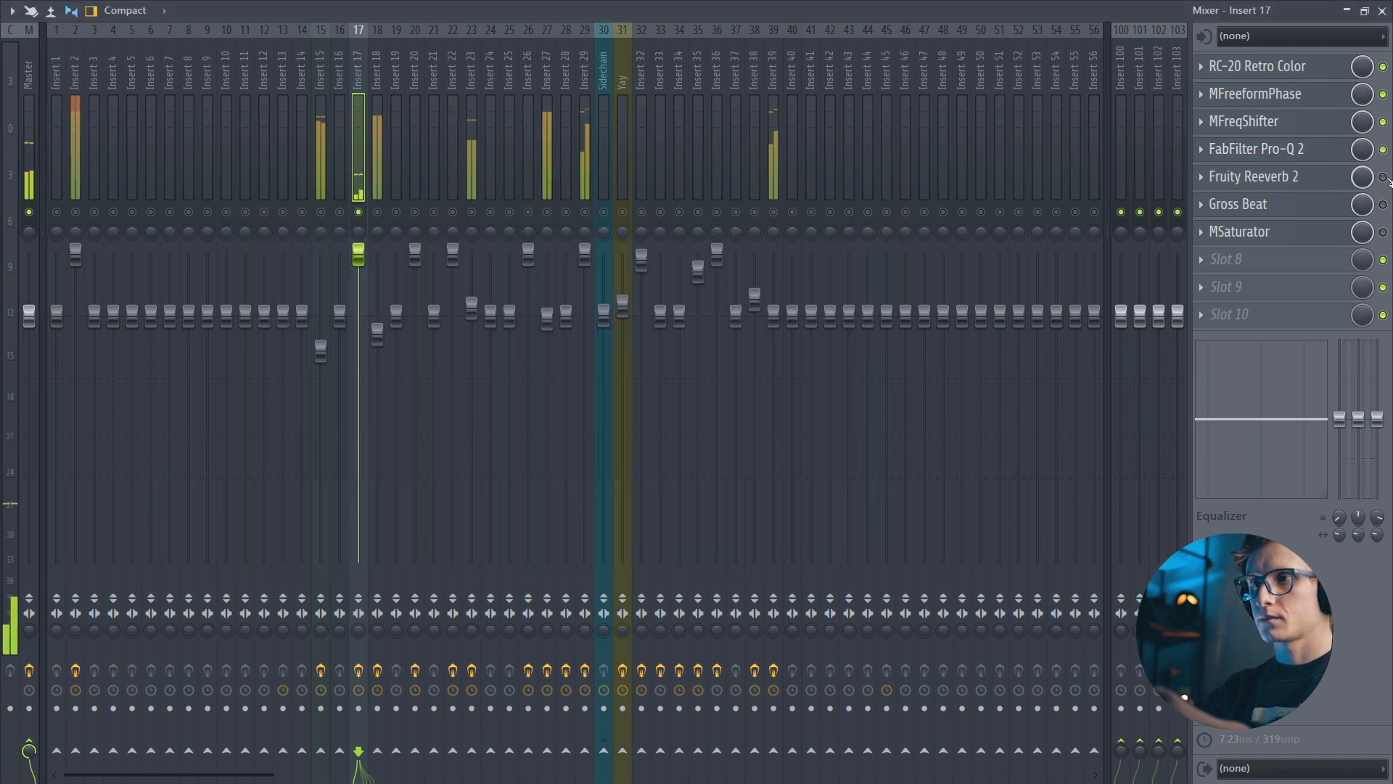
{"action": "left_click", "coordinate": [1383, 232]}
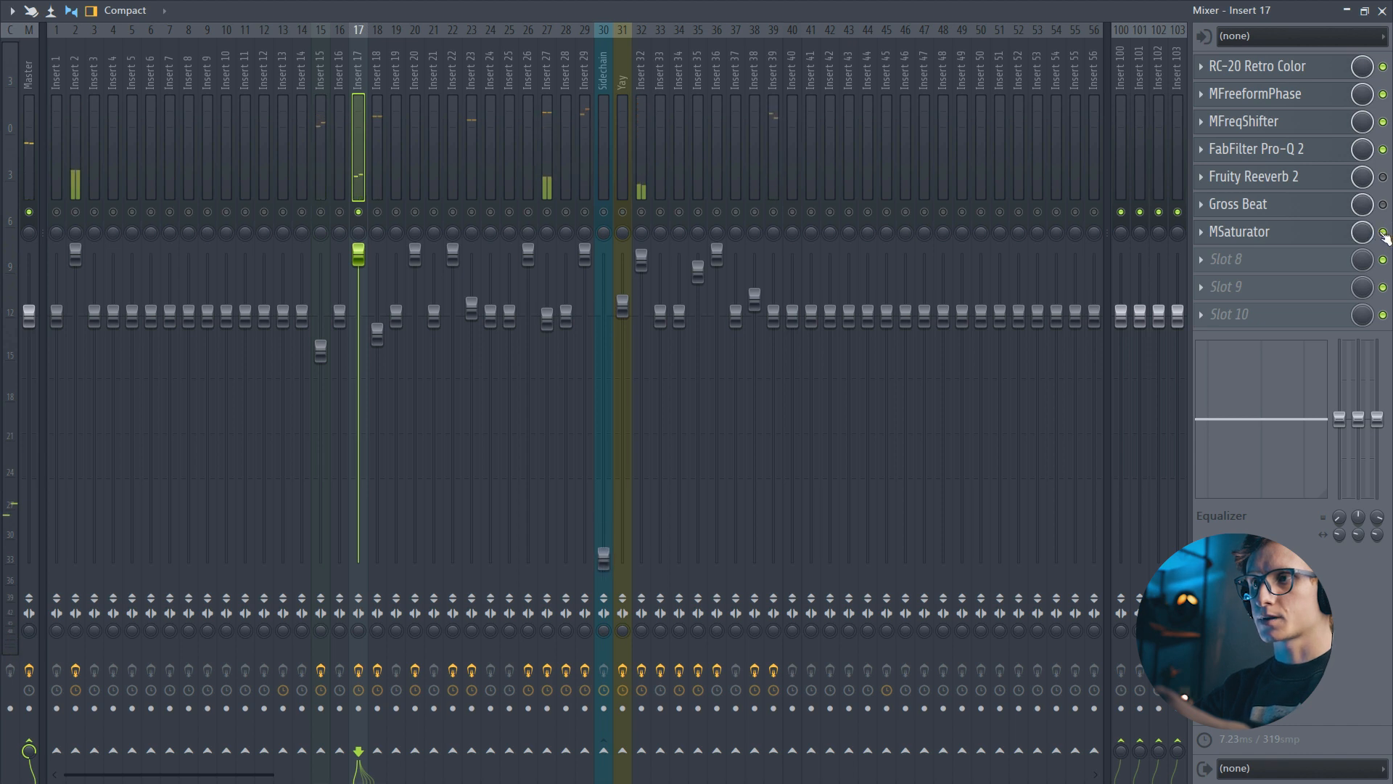
{"action": "left_click", "coordinate": [1320, 238]}
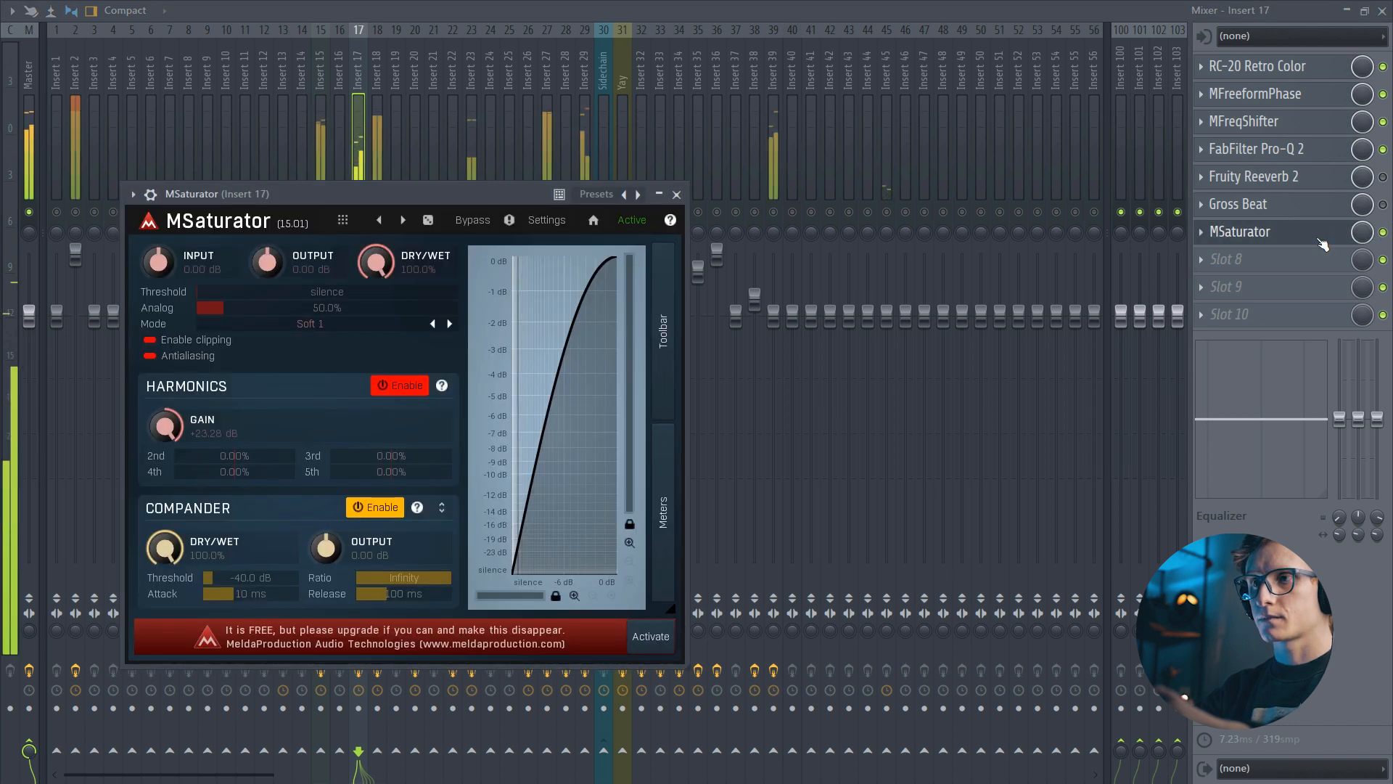
{"action": "left_click", "coordinate": [1321, 239]}
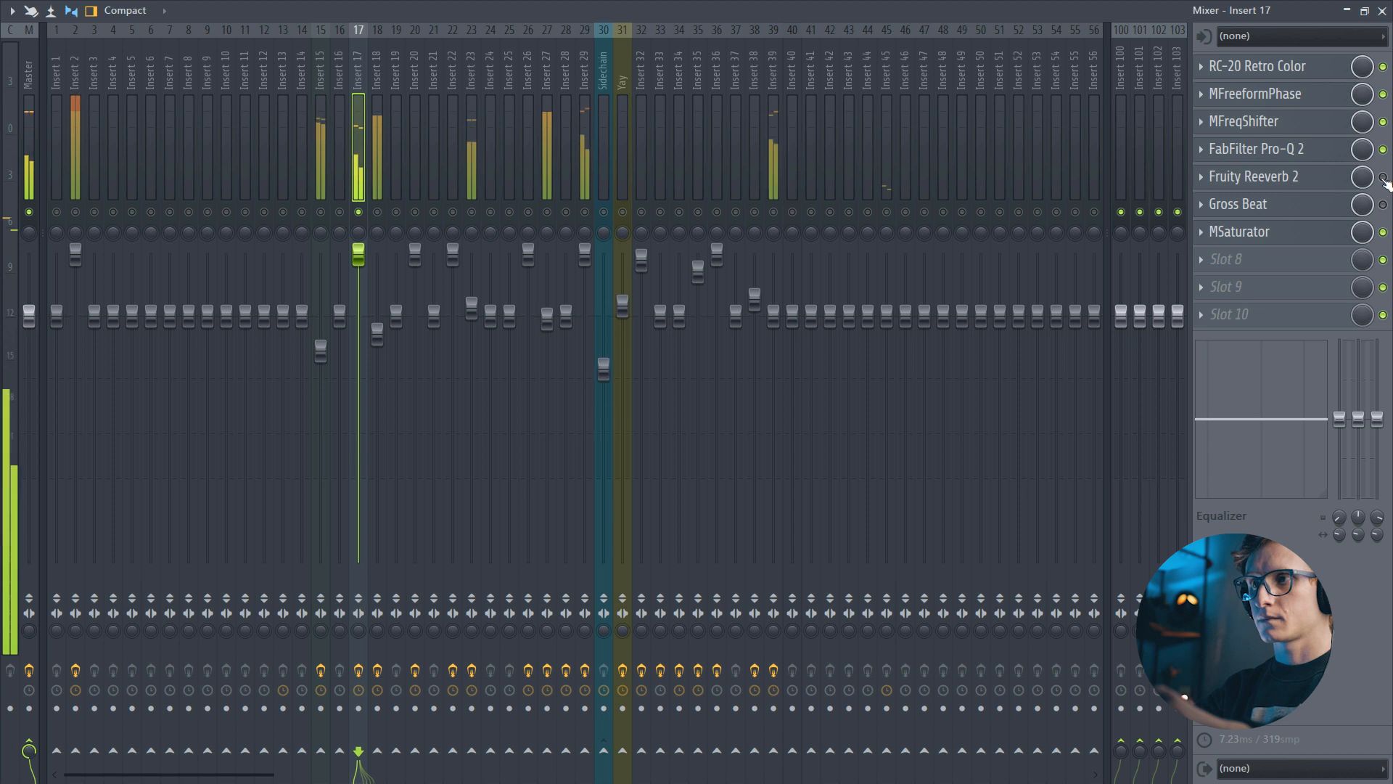
Enable Fruity Reeverb 2 on Insert 17 and inspect its settings during playback.
{"action": "left_click", "coordinate": [1383, 178]}
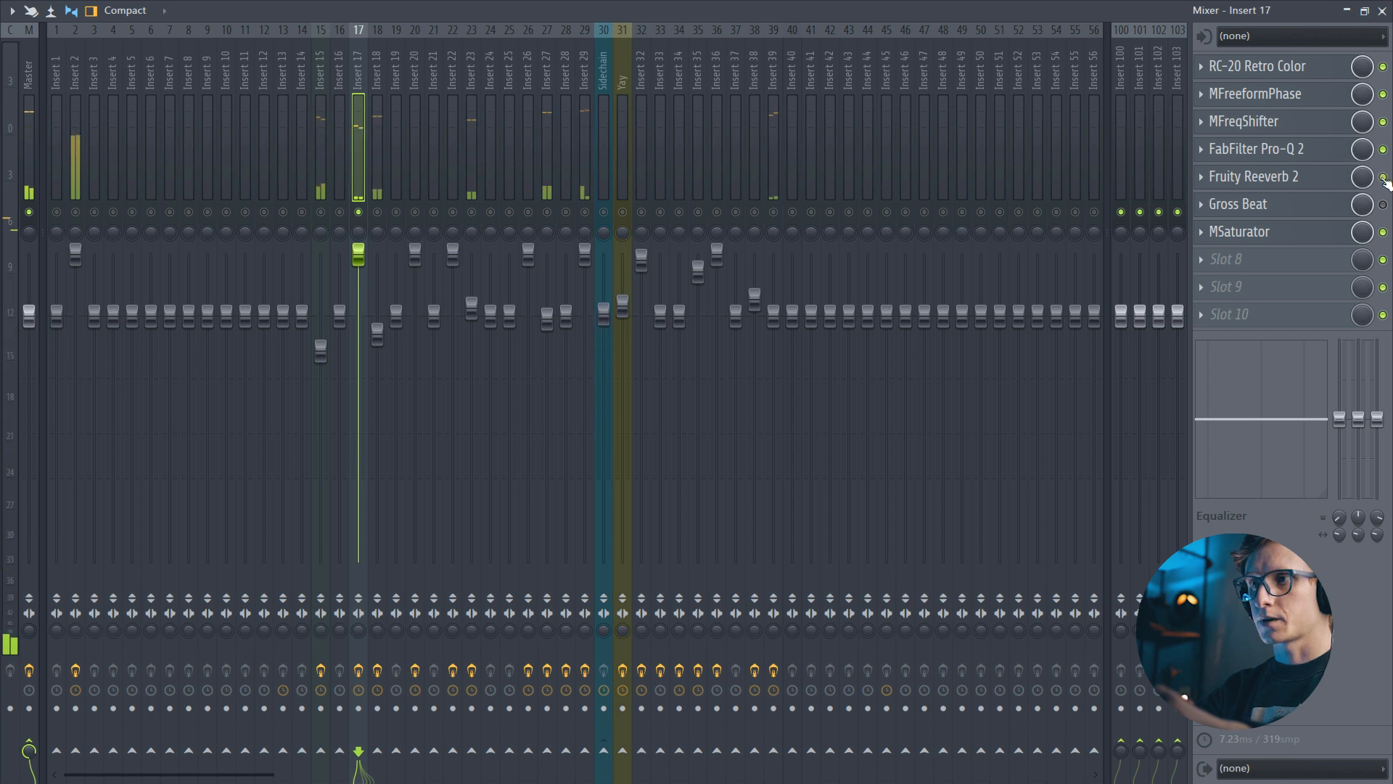
{"action": "left_click", "coordinate": [1280, 181]}
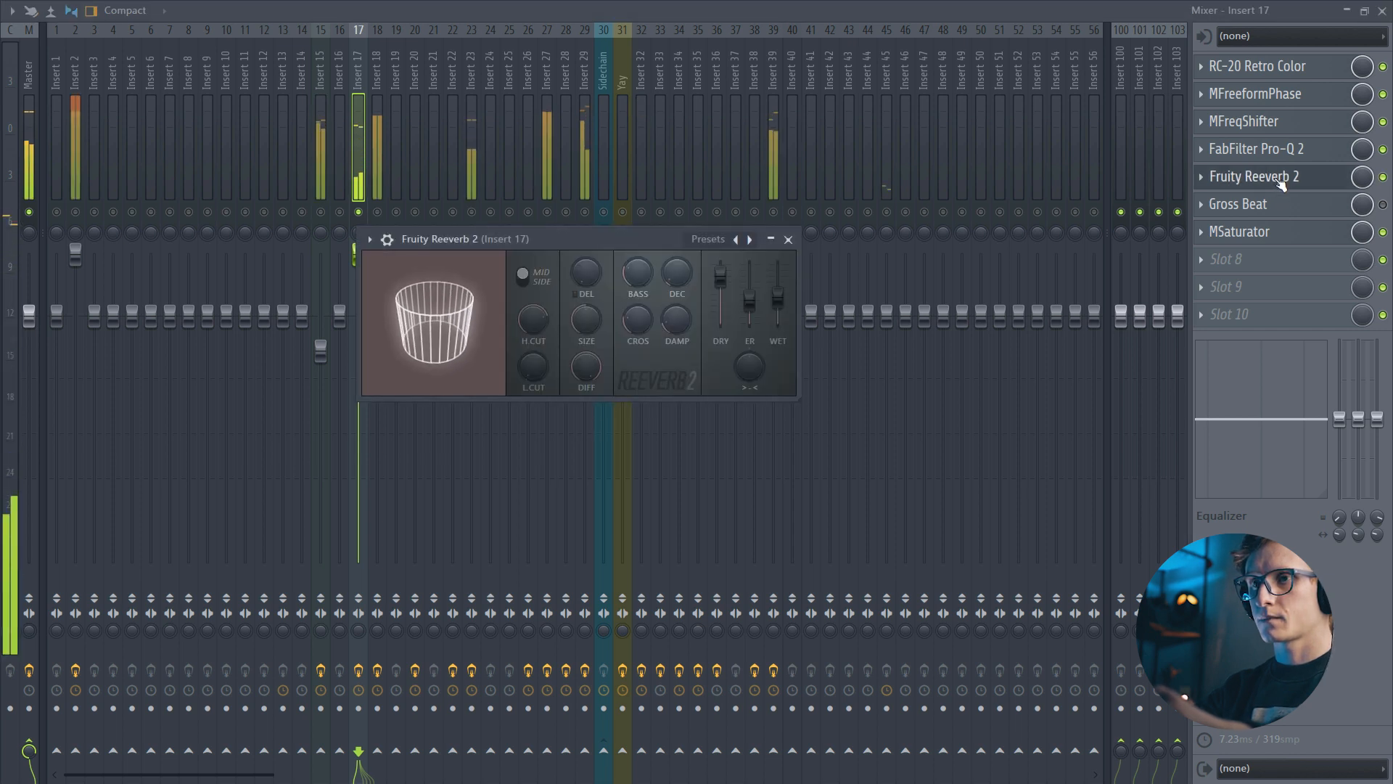
{"action": "left_click", "coordinate": [1281, 181]}
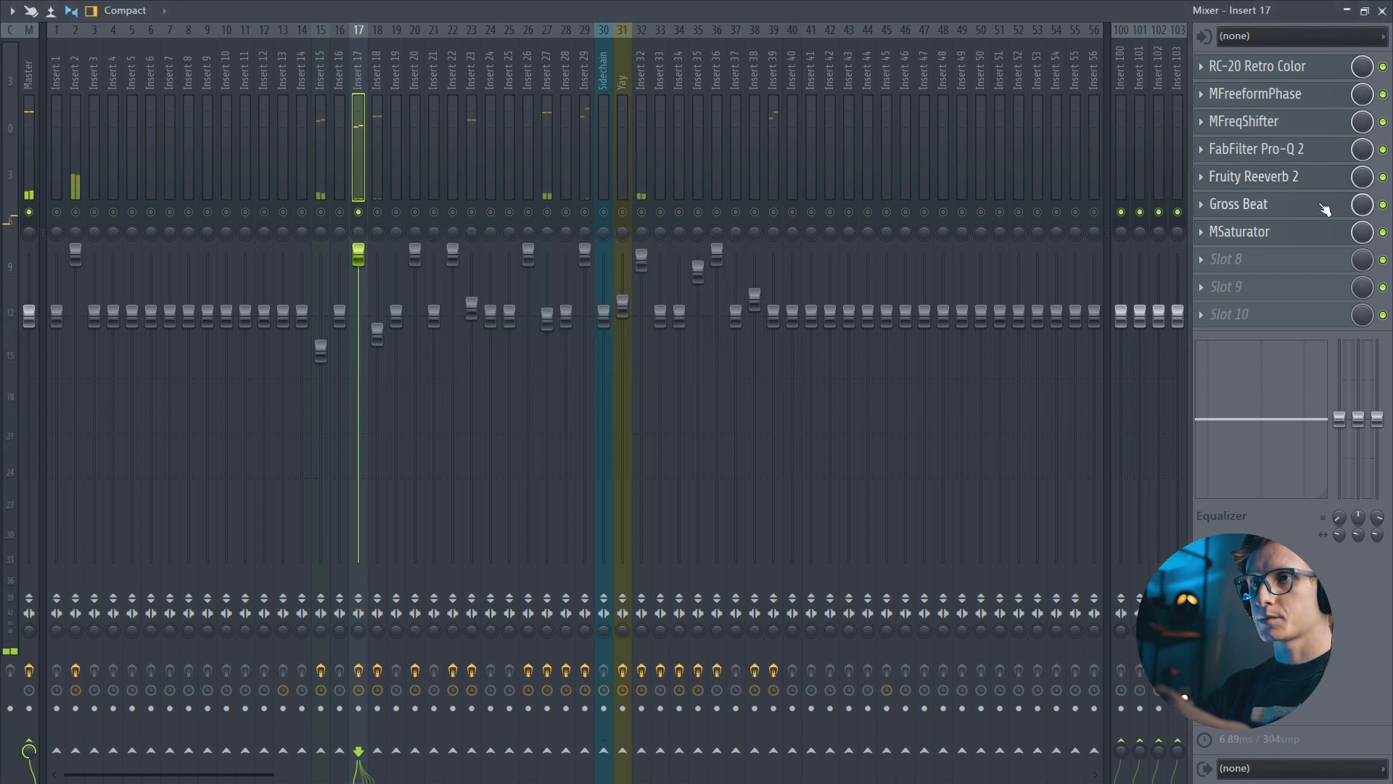
Enable Gross Beat on Insert 17 and audition its 1/2 Bt Gate volume pattern.
{"action": "left_click", "coordinate": [1323, 207]}
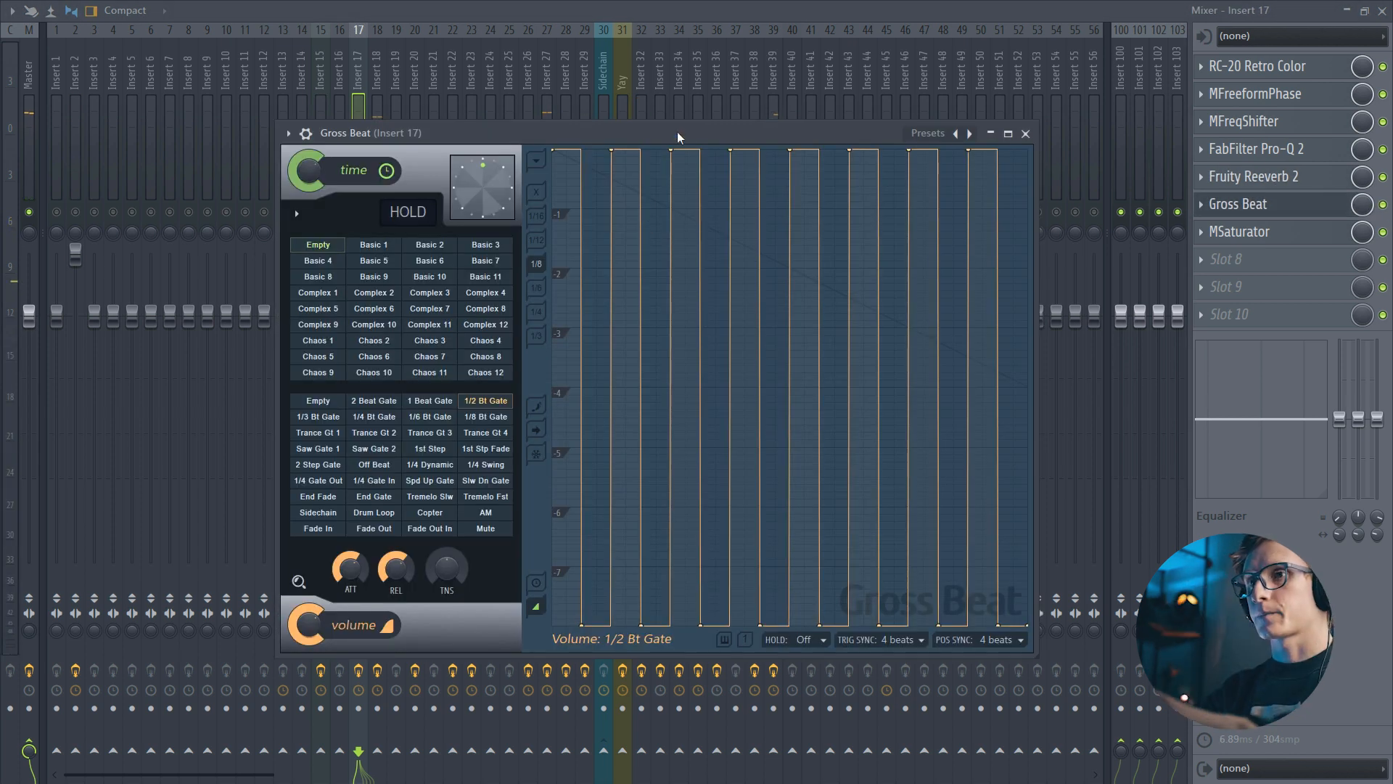
{"action": "key", "text": "space"}
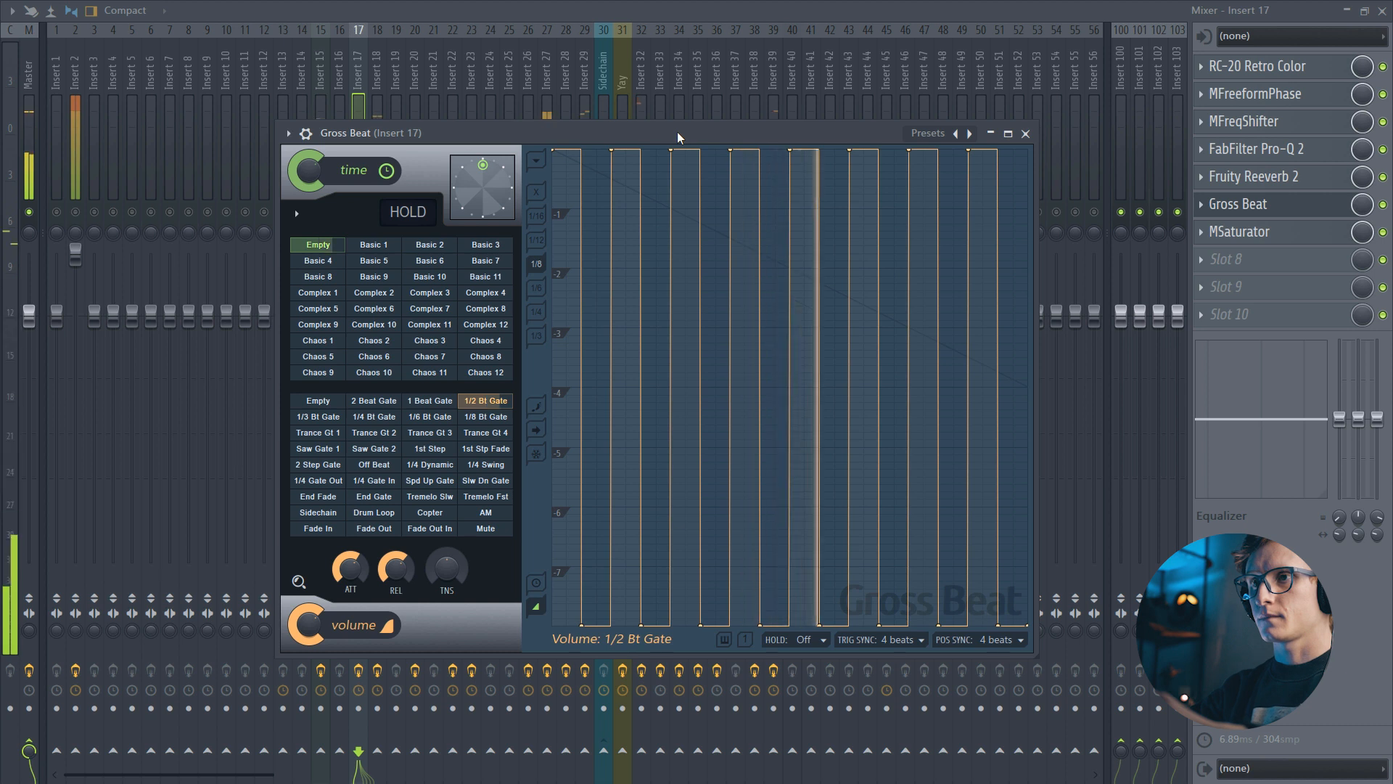
{"action": "key", "text": "Escape"}
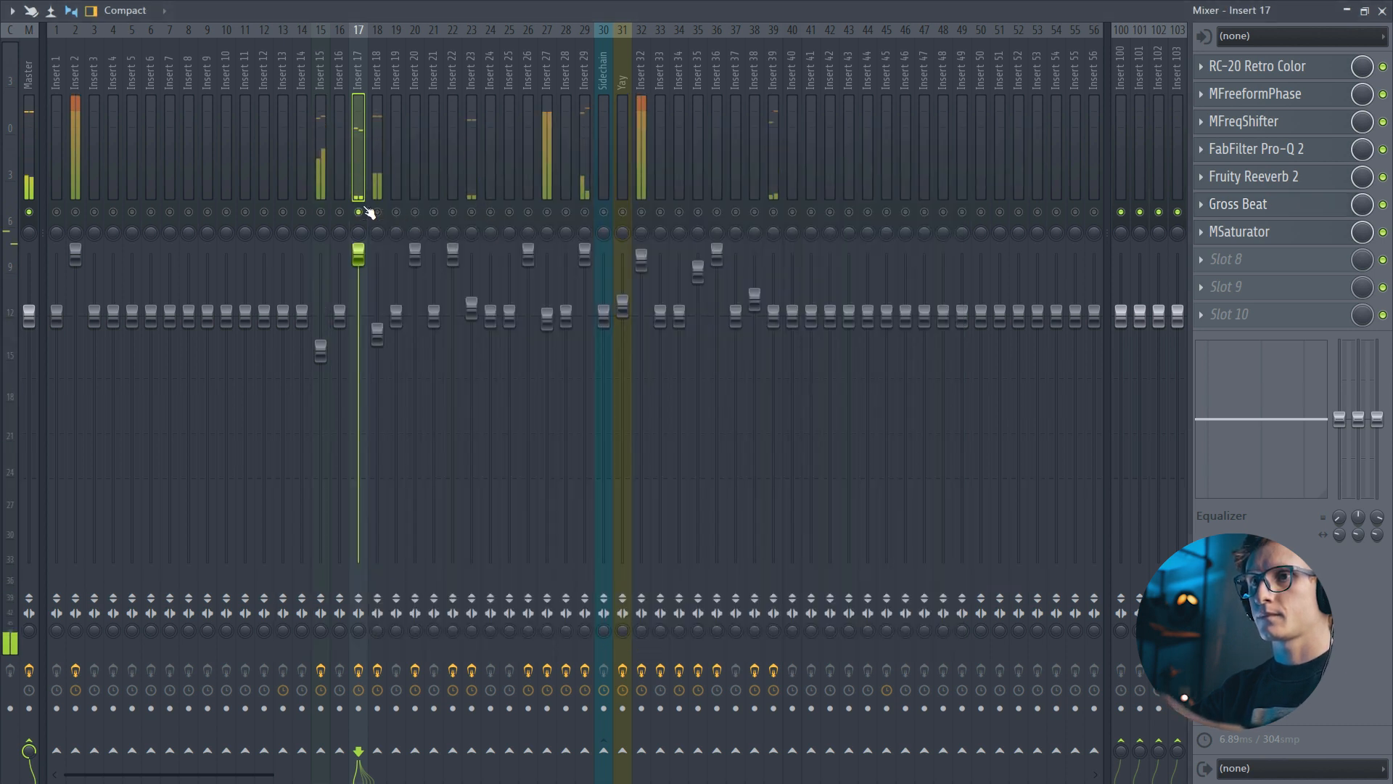
{"action": "key", "text": "space"}
Locate the Future Riddim Bass #2 channel in Pattern 5 and solo its mixer track, Insert 38.
{"action": "key", "text": "F9"}
{"action": "key", "text": "F6"}
{"action": "left_click", "coordinate": [254, 336]}
{"action": "key", "text": "Escape"}
{"action": "key", "text": "F9"}
{"action": "right_click", "coordinate": [755, 211]}
{"action": "key", "text": "F9"}
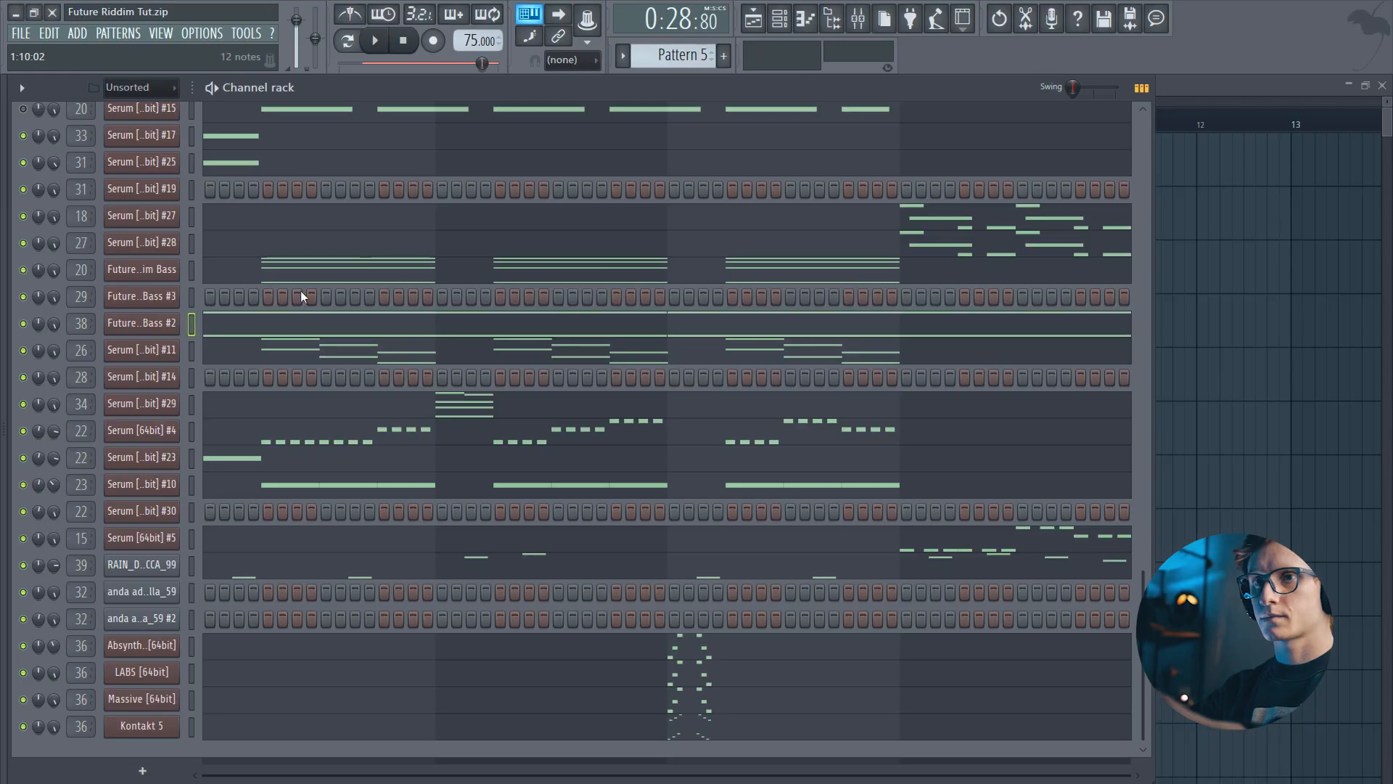
Inspect Future Riddim Bass #2's long C5 and C6 notes in Pattern 5 and audition the layer soloed.
{"action": "key", "text": "space"}
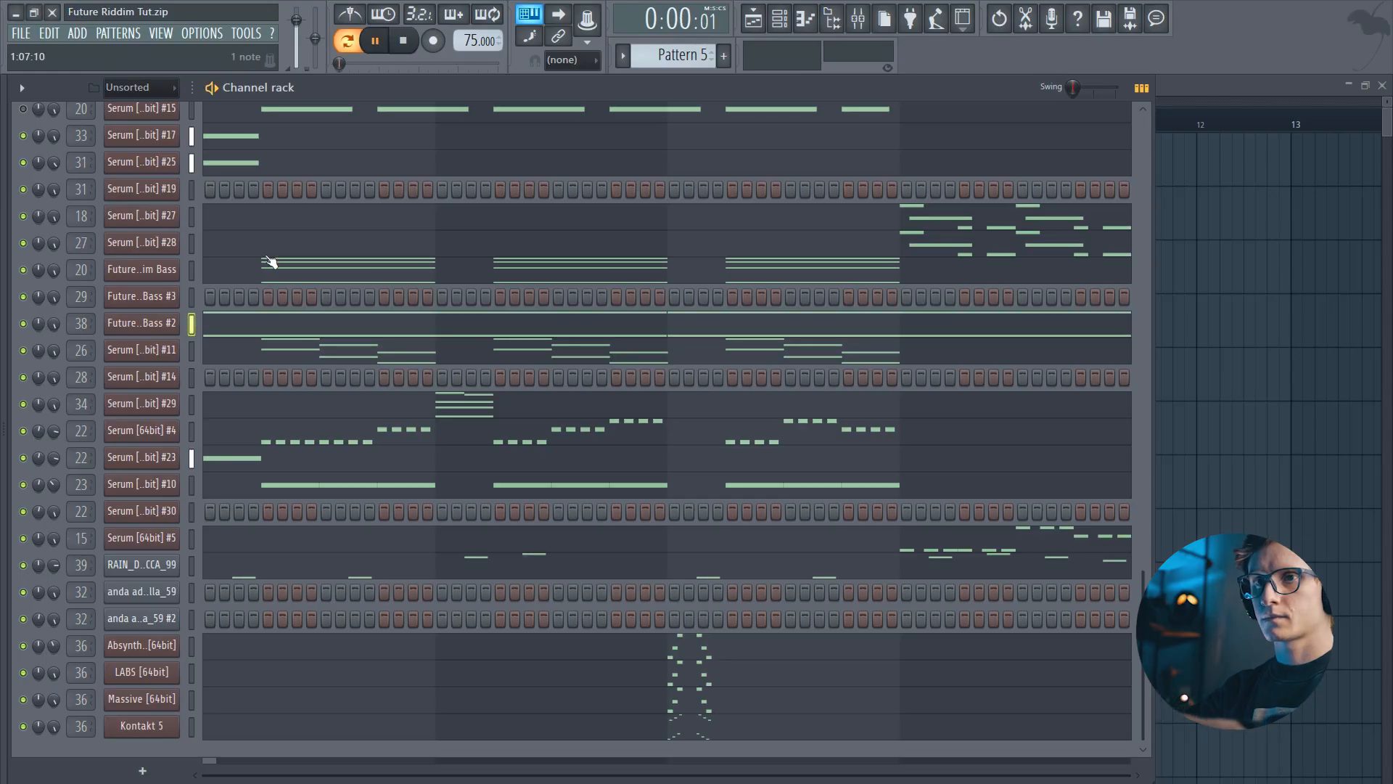
{"action": "left_click", "coordinate": [227, 311]}
{"action": "key", "text": "space"}
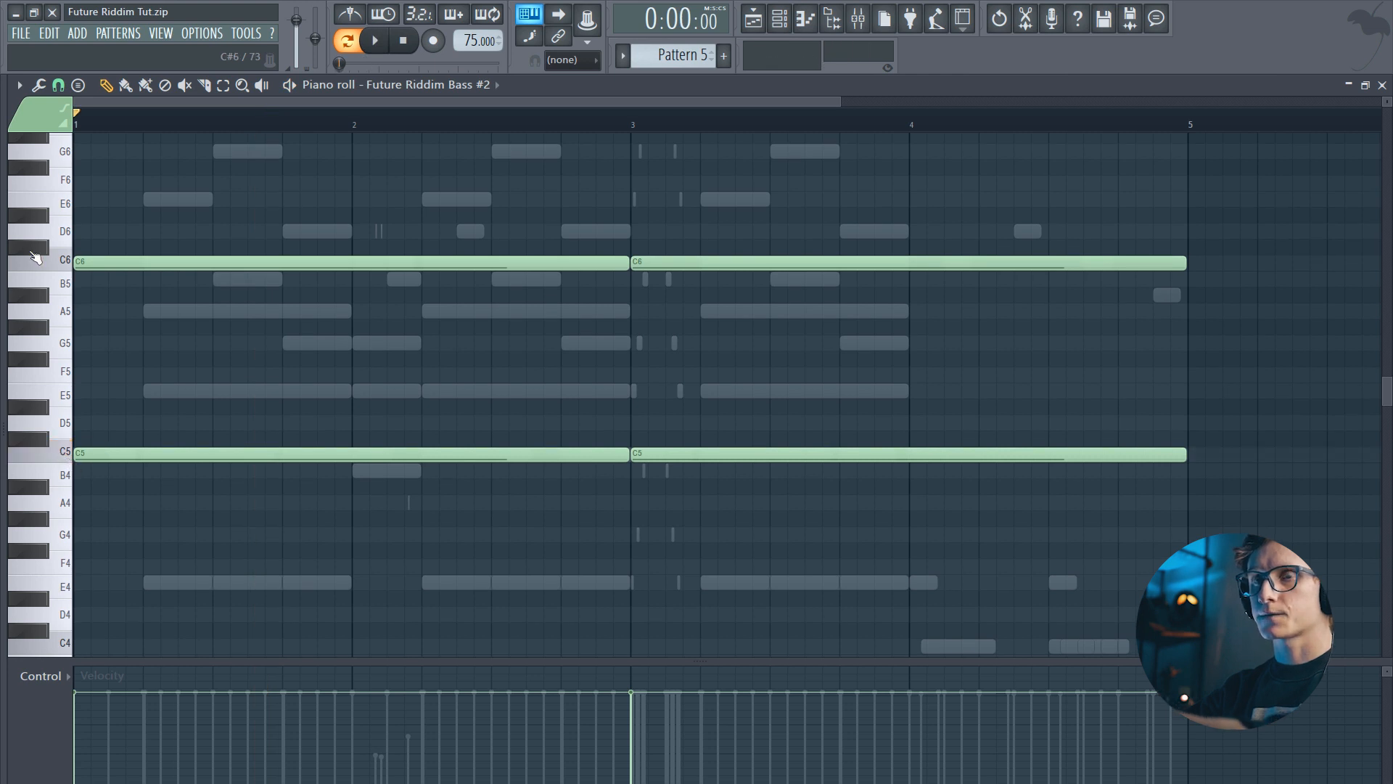
{"action": "key", "text": "space"}
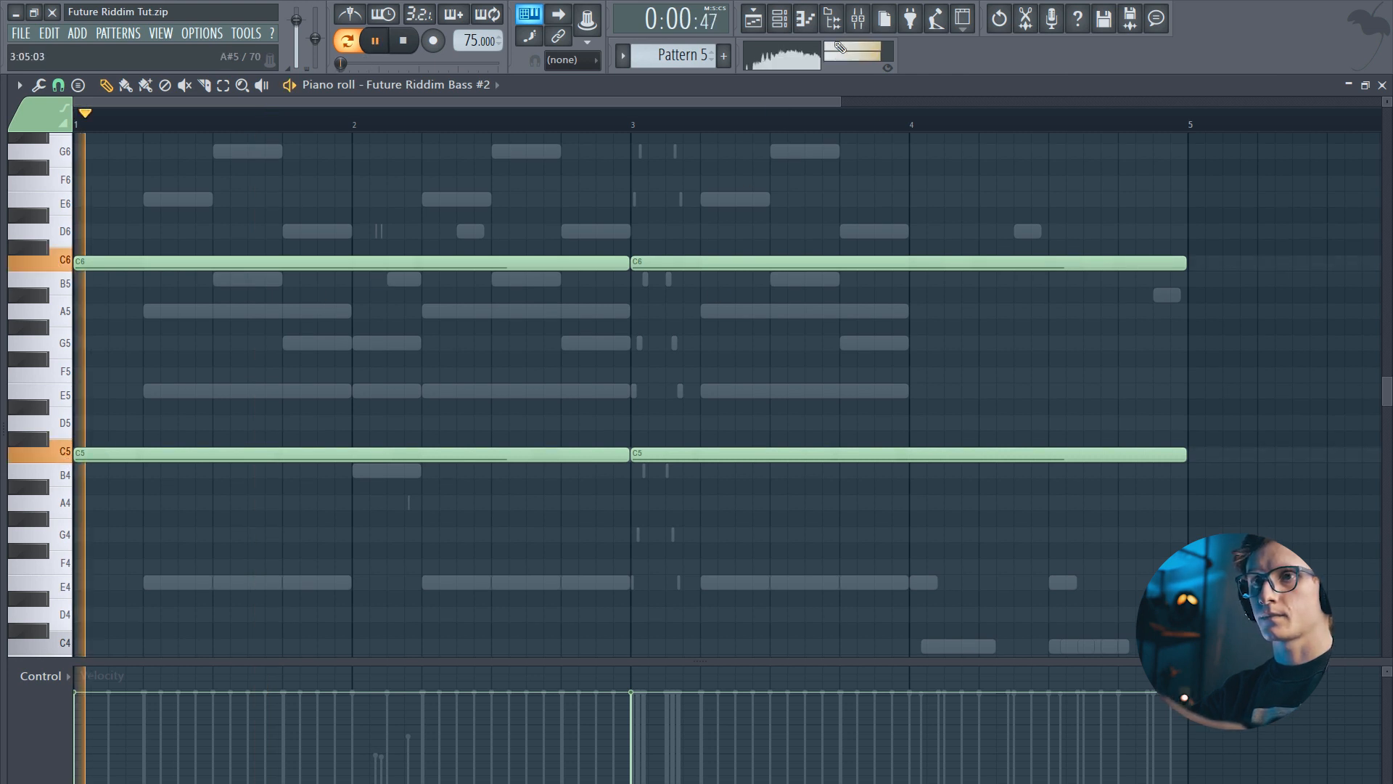
Enable RC-20 Retro Color and Fruity Flanger on Insert 38 and inspect their settings during playback.
{"action": "left_click", "coordinate": [866, 22]}
{"action": "left_click", "coordinate": [866, 22]}
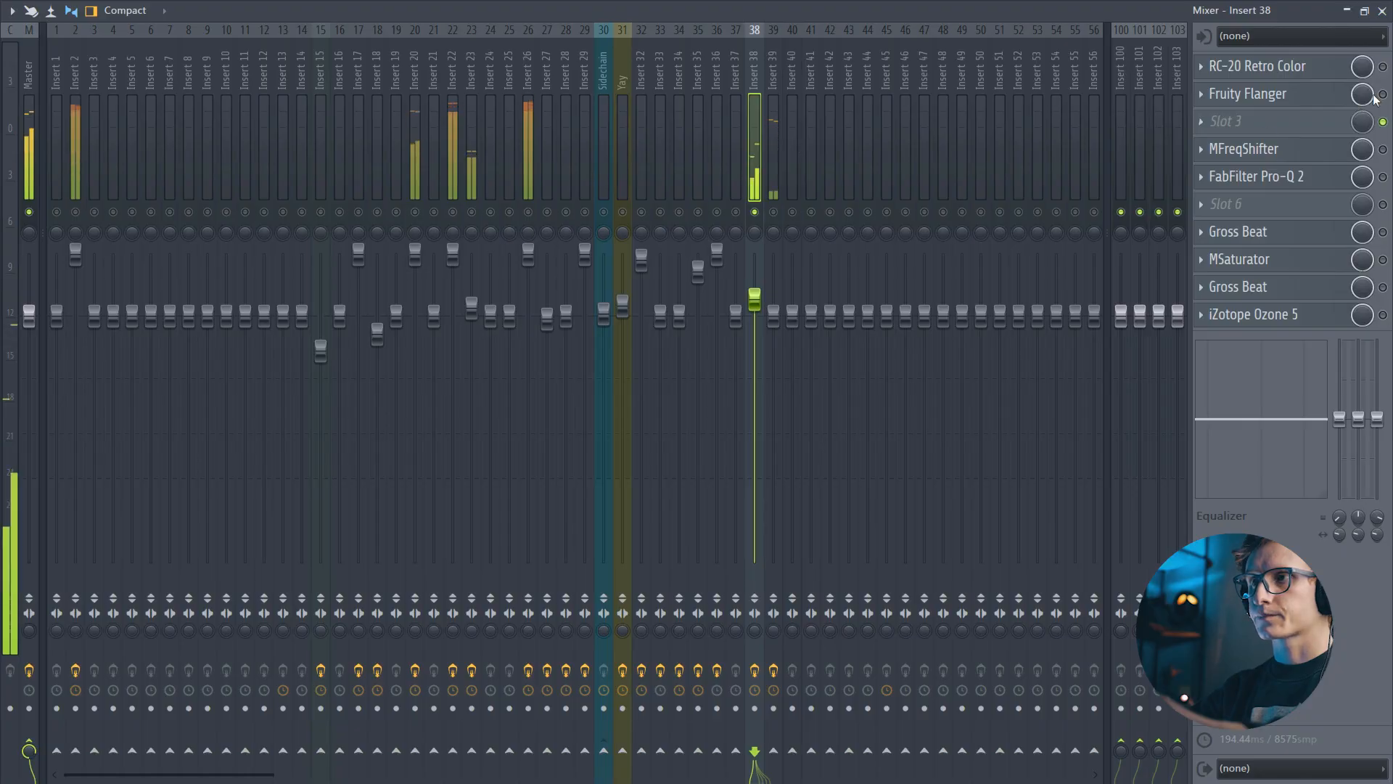
{"action": "left_click", "coordinate": [1339, 67]}
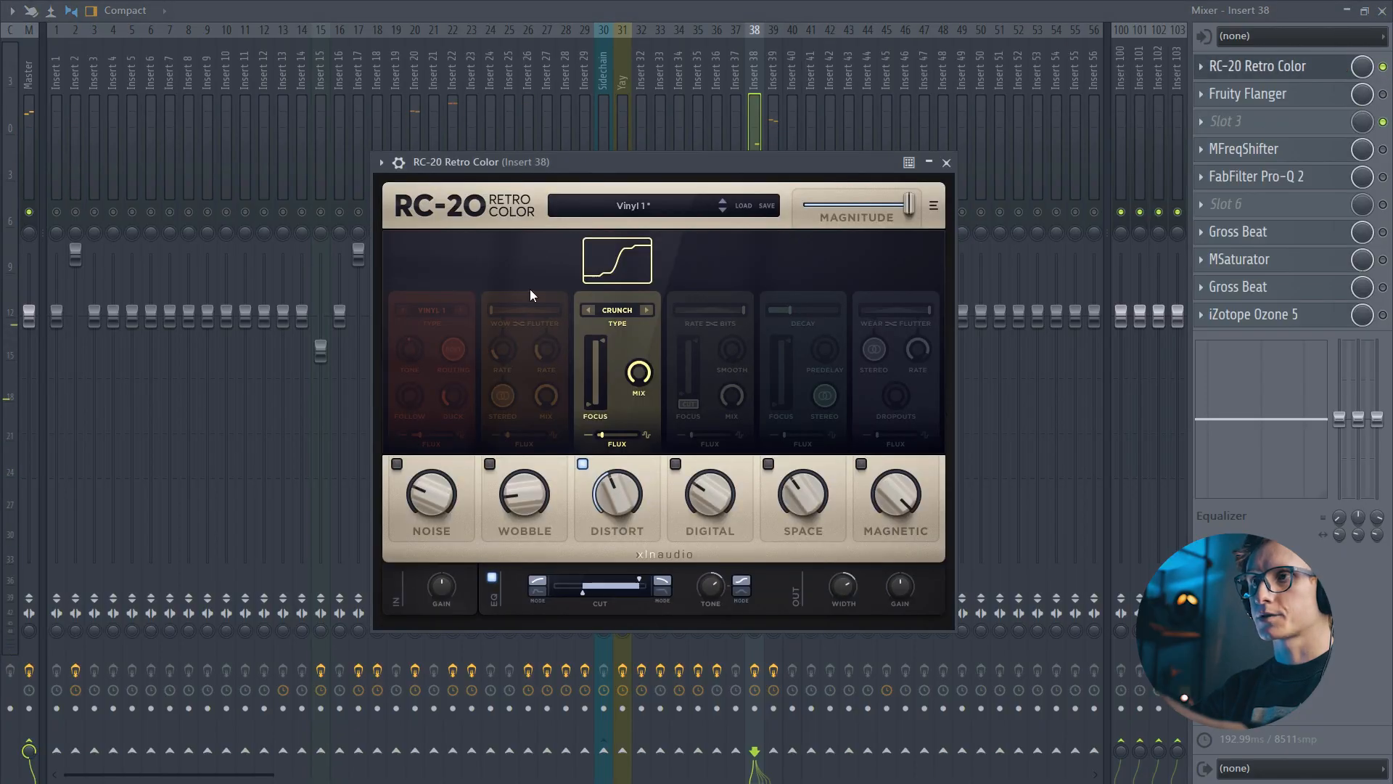
{"action": "left_click", "coordinate": [1263, 69]}
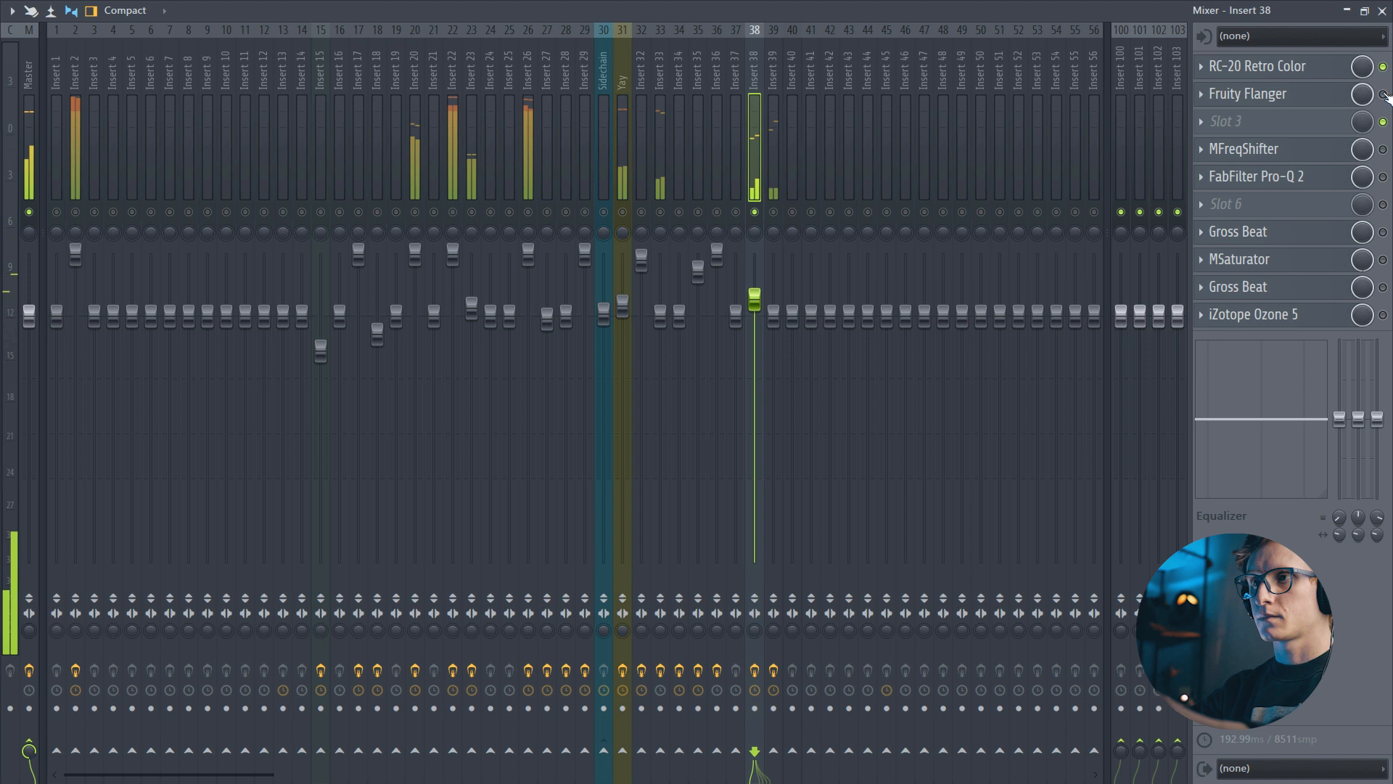
{"action": "left_click", "coordinate": [1312, 96]}
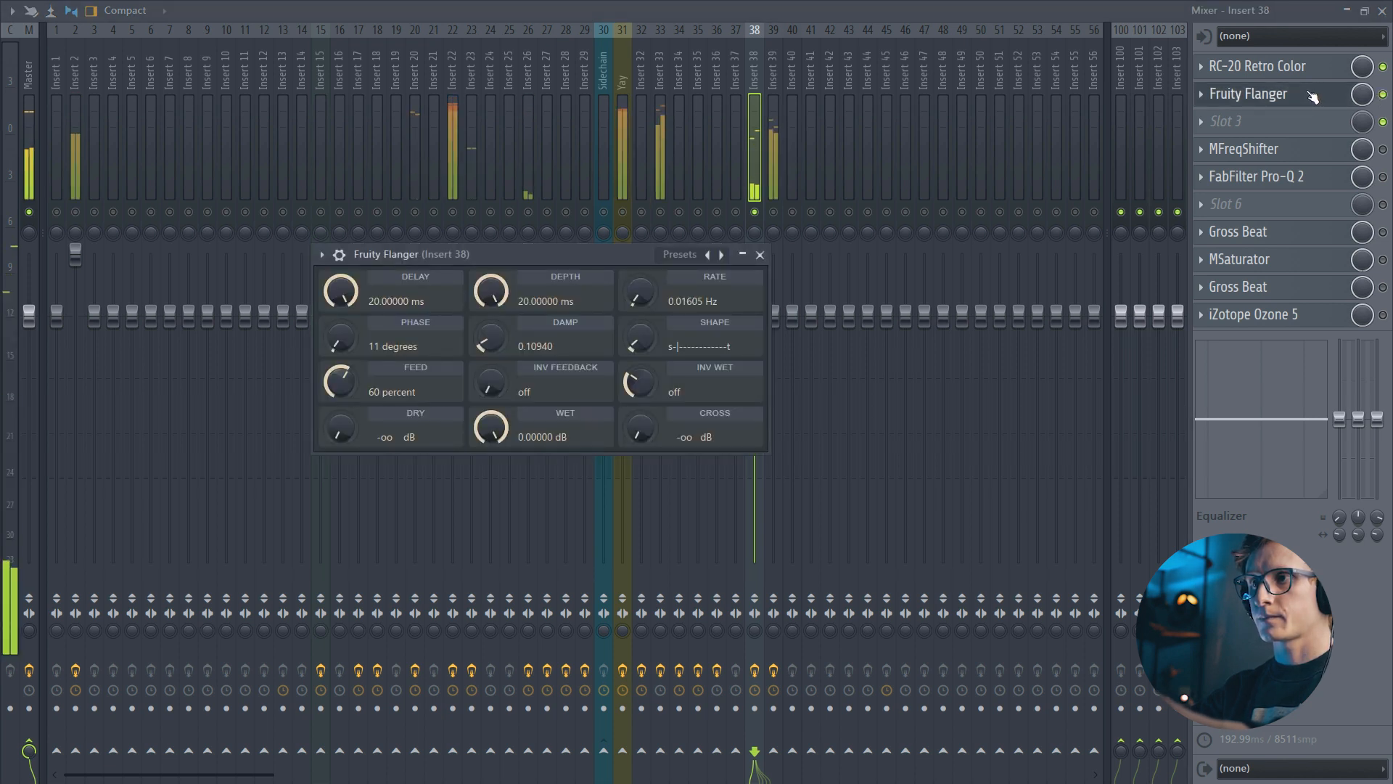
{"action": "left_click", "coordinate": [1311, 96]}
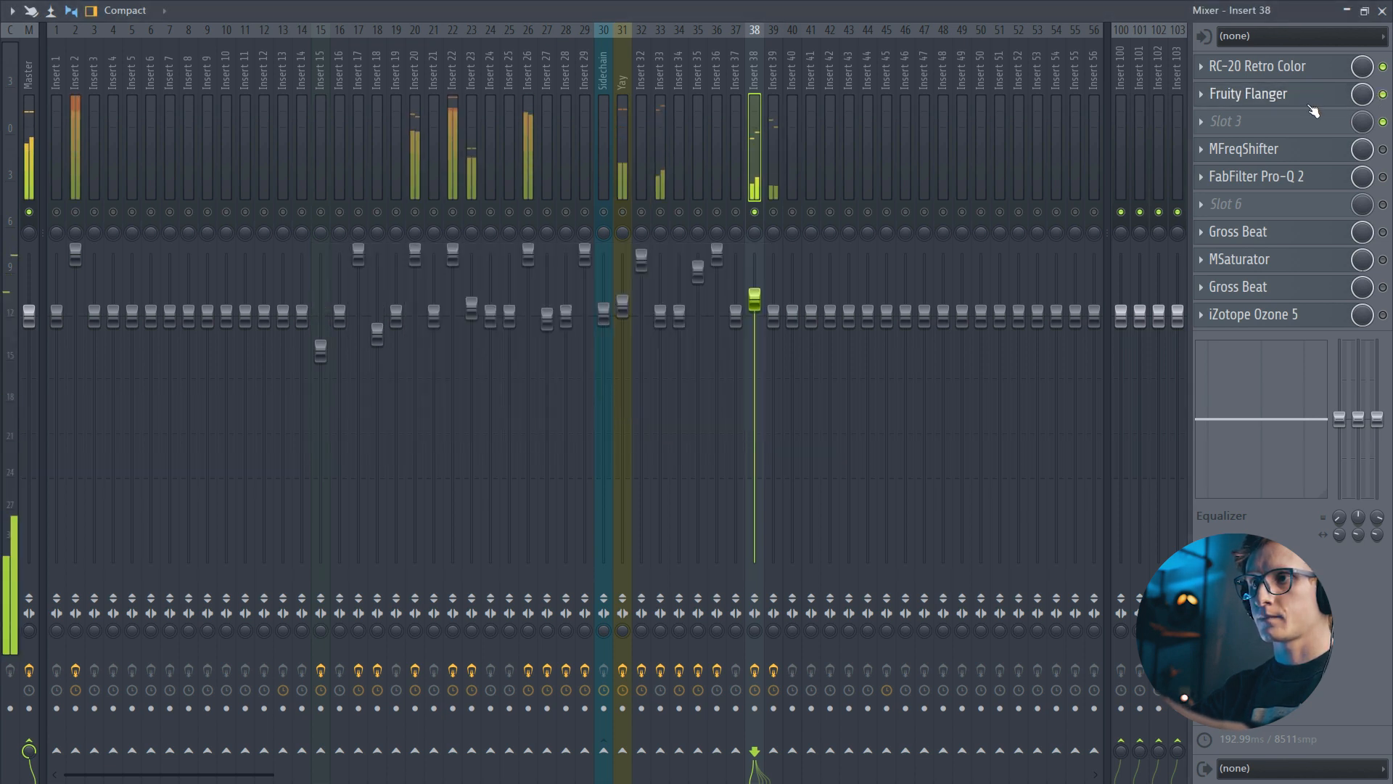
Enable MFreqShifter and FabFilter Pro-Q 2 on Insert 38, inspecting the frequency shift settings and the EQ curve.
{"action": "left_click", "coordinate": [1314, 155]}
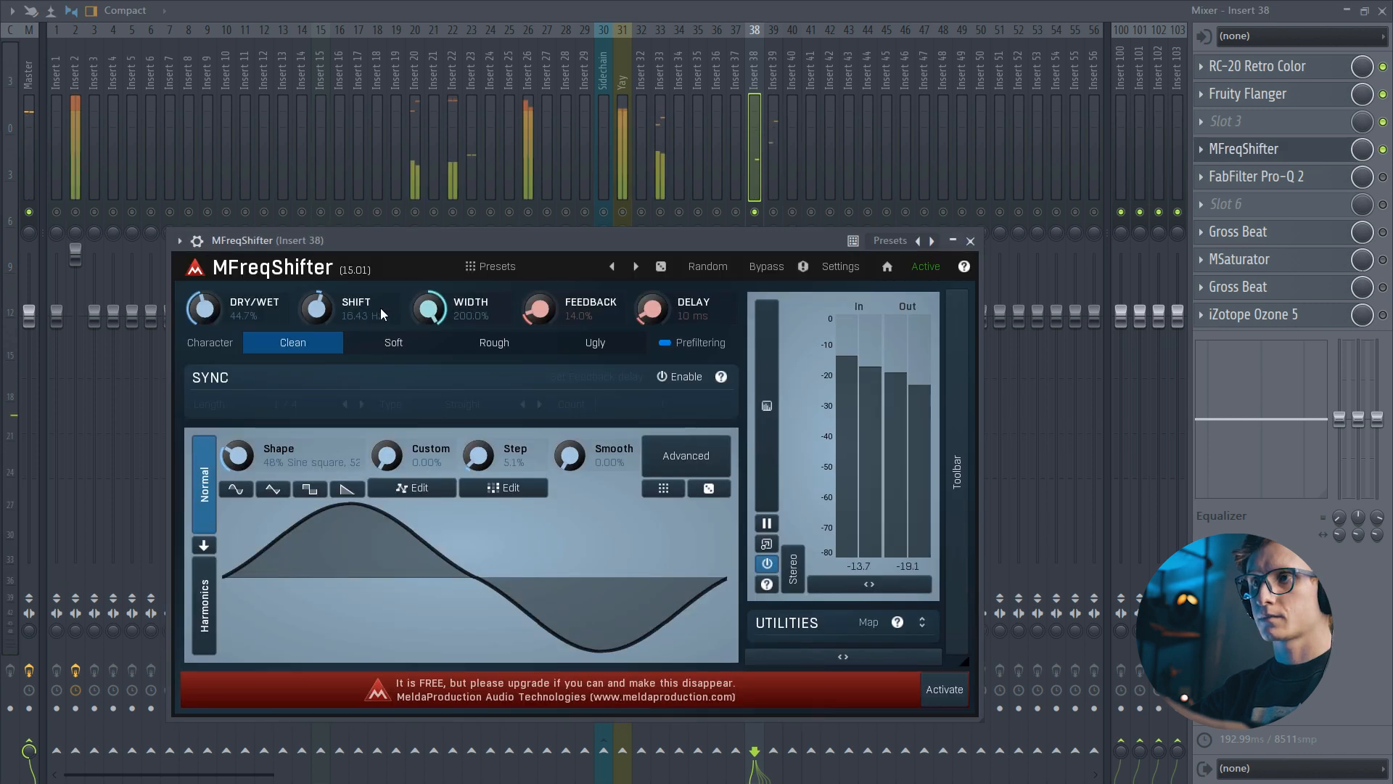
{"action": "left_click", "coordinate": [1271, 151]}
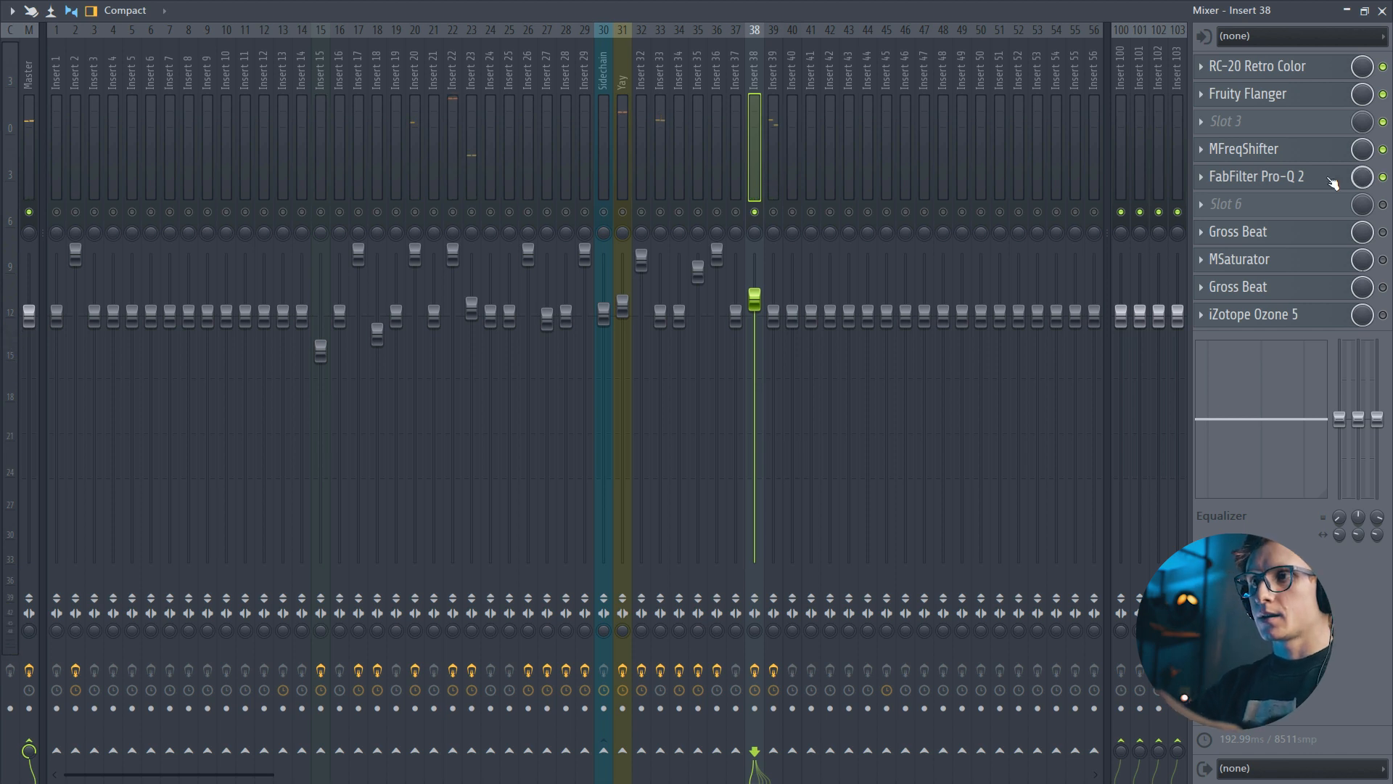
{"action": "left_click", "coordinate": [1314, 150]}
{"action": "left_click_drag", "start_coordinate": [538, 244], "coordinate": [547, 222]}
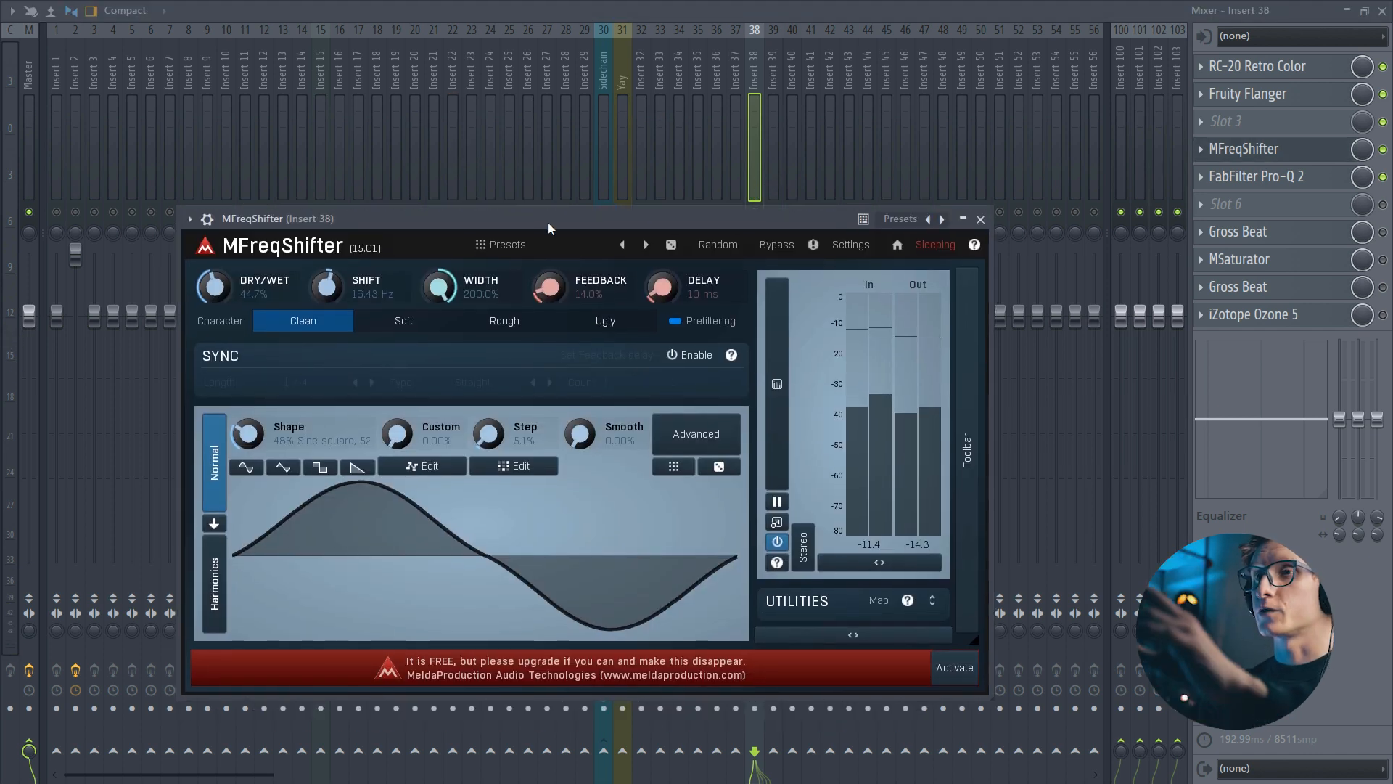
{"action": "left_click", "coordinate": [1324, 176]}
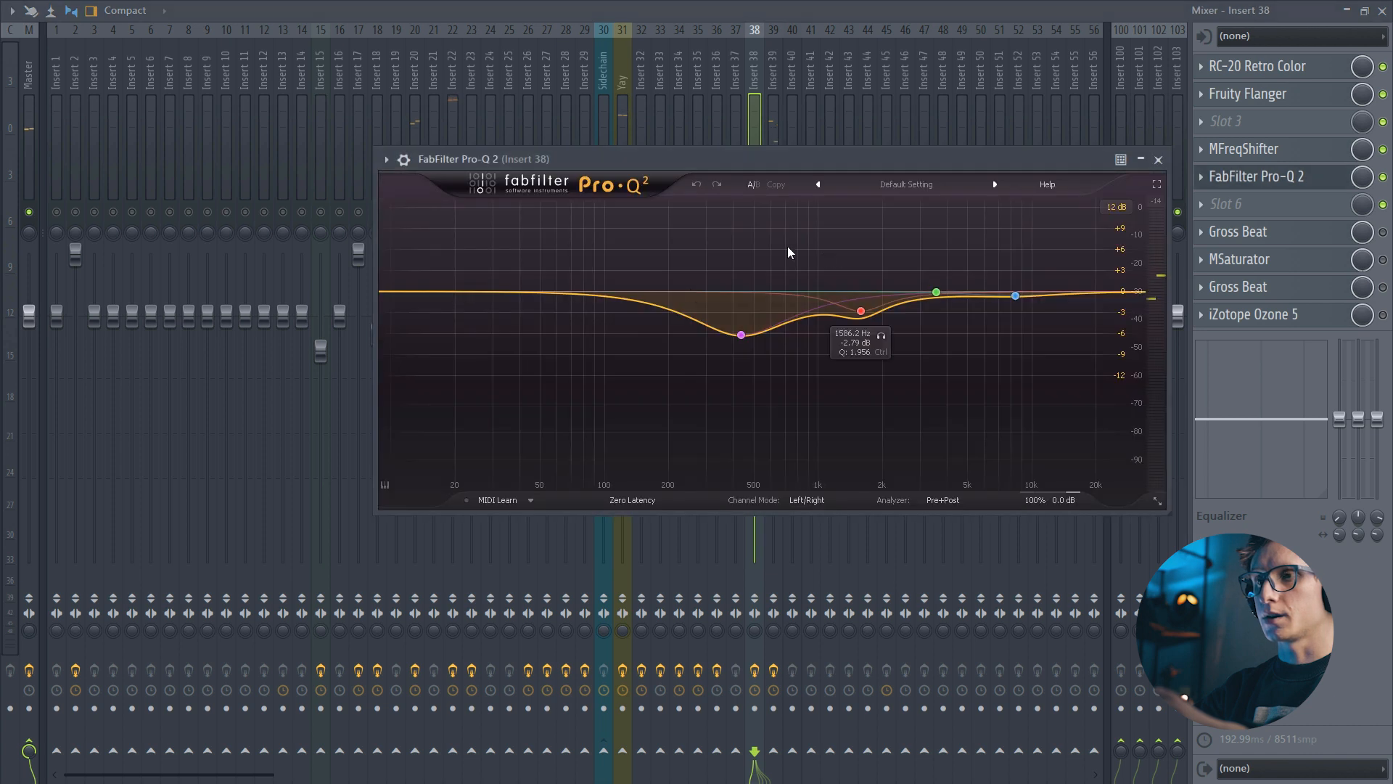
{"action": "left_click", "coordinate": [1295, 180]}
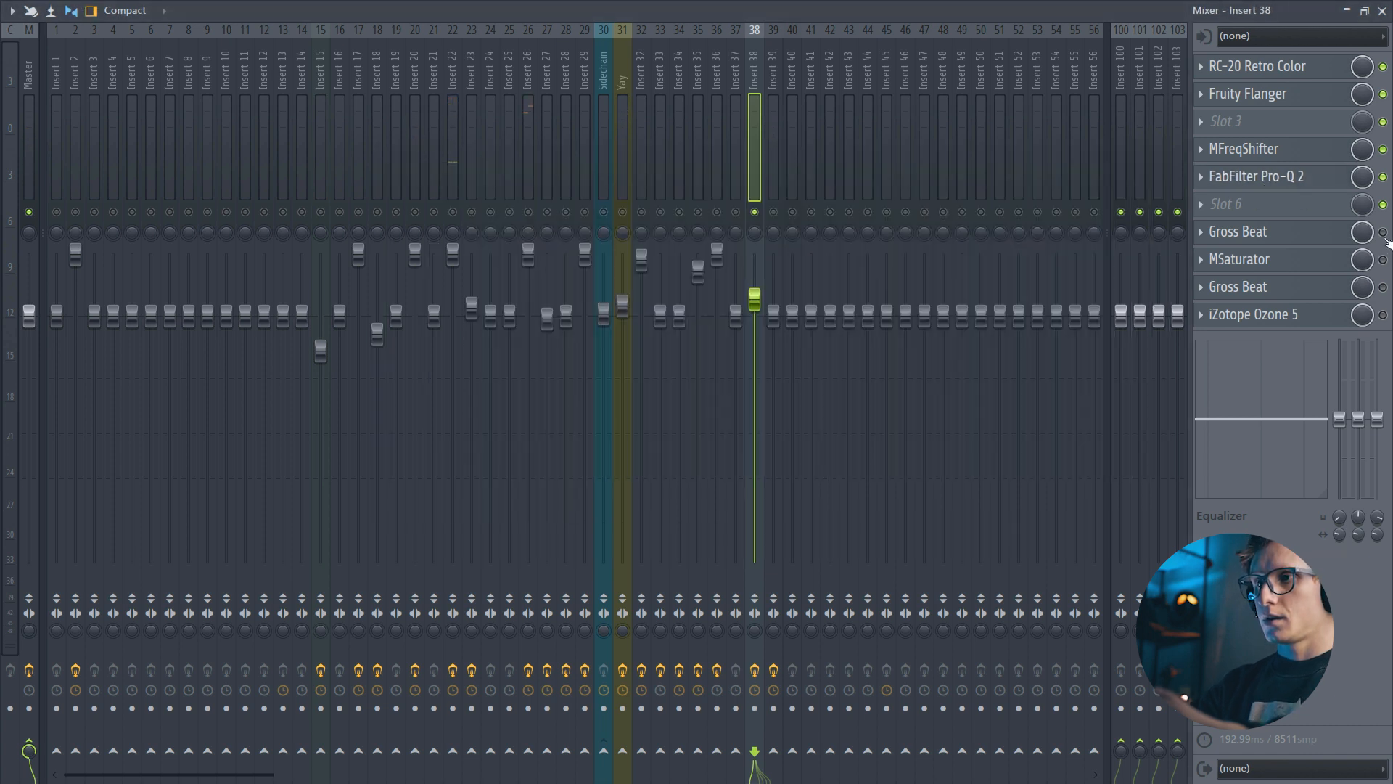
Enable the first Gross Beat on Insert 38 and audition its Sidechain volume pattern.
{"action": "left_click", "coordinate": [1322, 243]}
{"action": "left_click_drag", "start_coordinate": [597, 174], "coordinate": [715, 169]}
{"action": "key", "text": "space"}
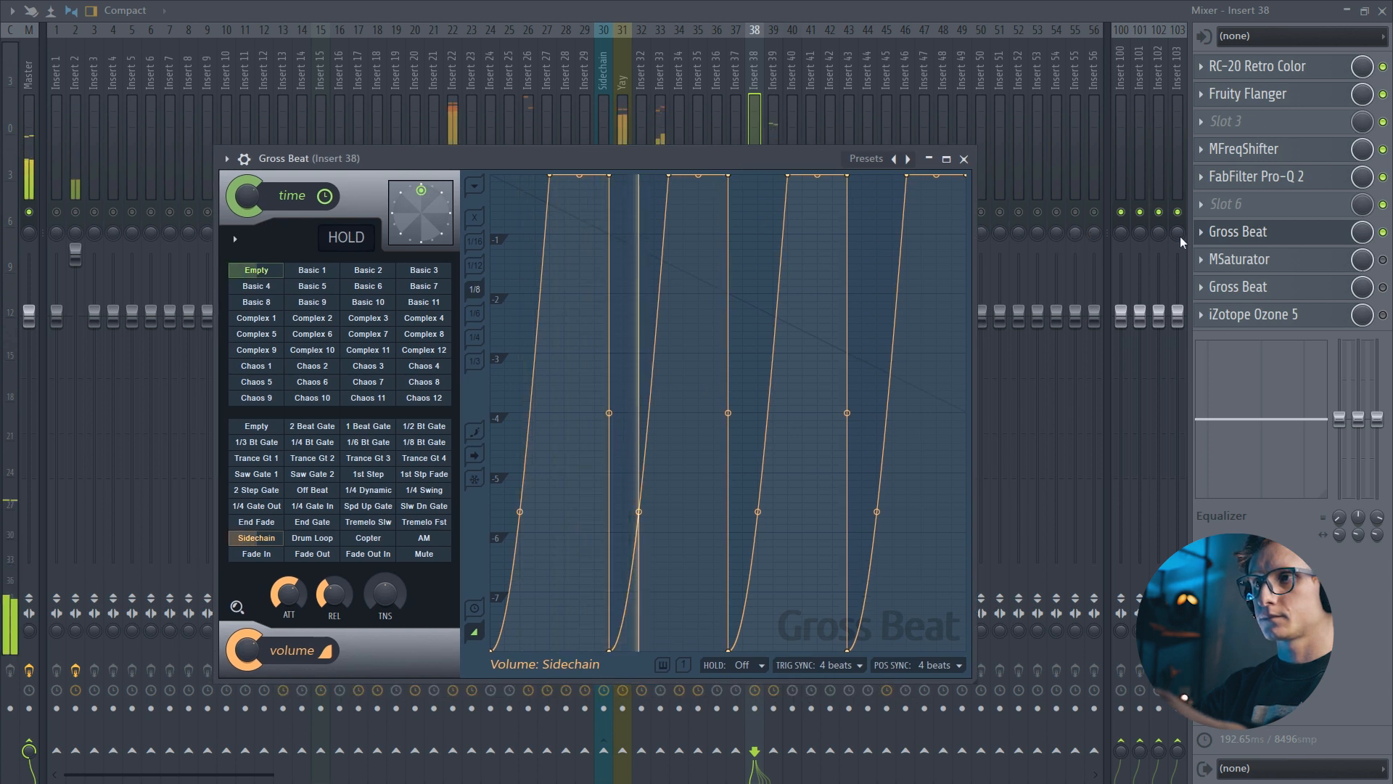
{"action": "left_click", "coordinate": [1312, 236]}
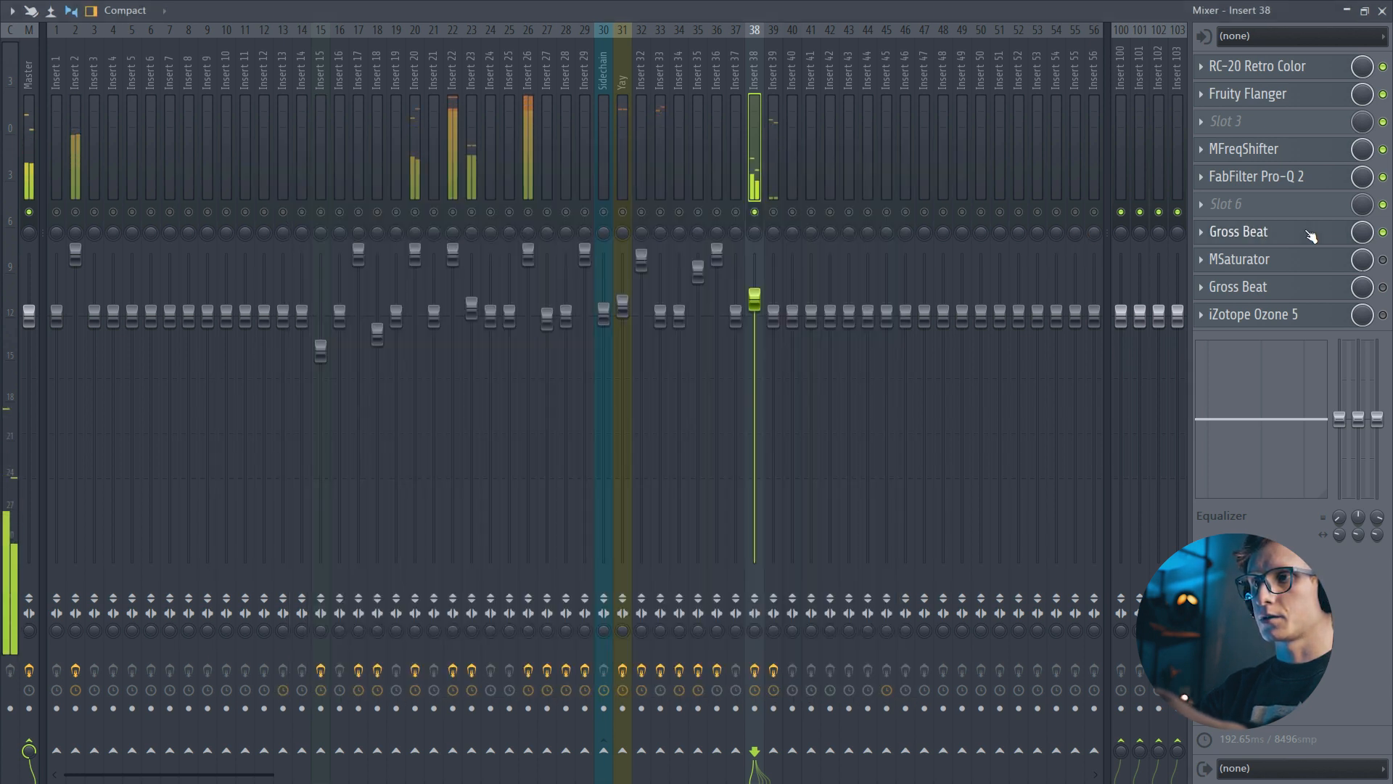
Enable MSaturator on Insert 38 and audition the bass layer while inspecting its harmonics settings.
{"action": "left_click", "coordinate": [1334, 267]}
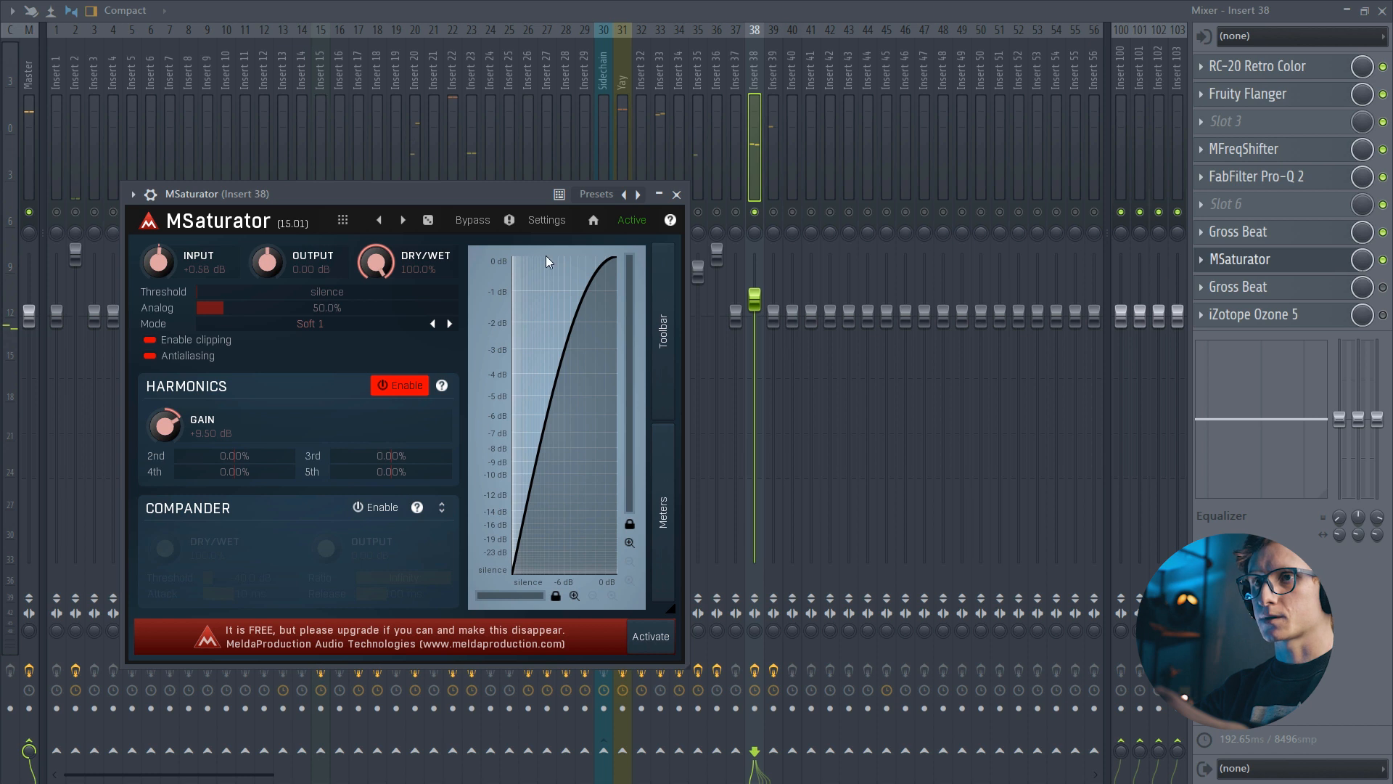
{"action": "left_click_drag", "start_coordinate": [398, 196], "coordinate": [516, 203]}
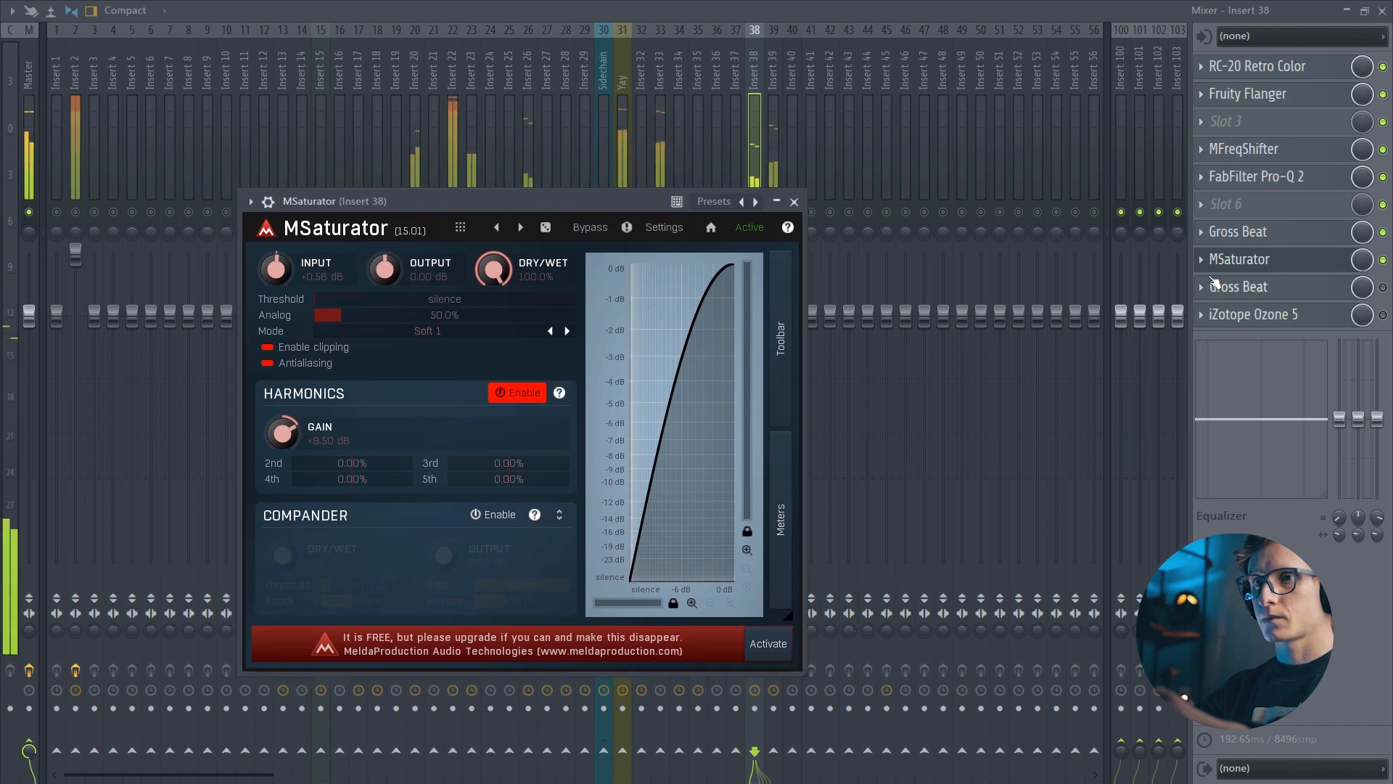
{"action": "key", "text": "space"}
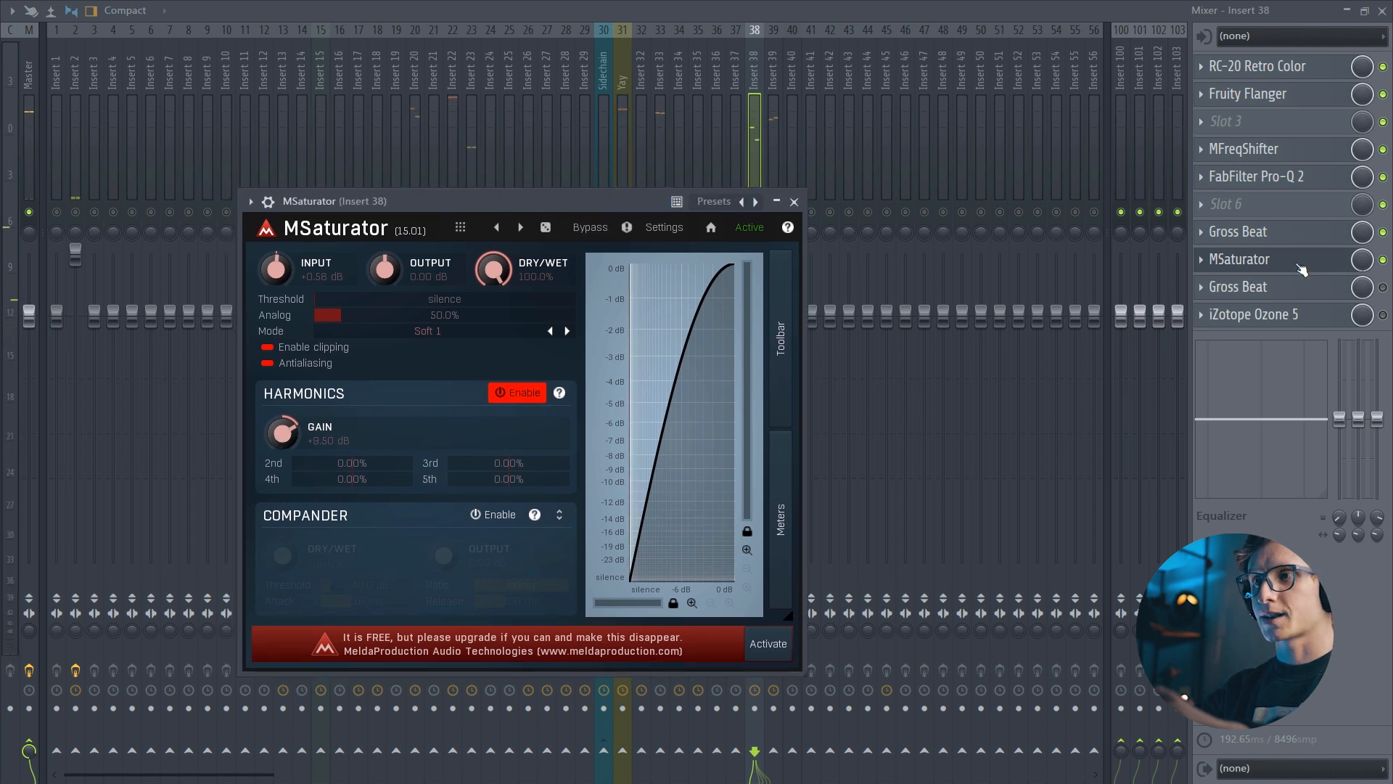
{"action": "left_click", "coordinate": [1302, 269]}
Enable the second Gross Beat on Insert 38 and audition its 1/4 Bt Gate volume pattern.
{"action": "left_click", "coordinate": [1228, 292]}
{"action": "left_click", "coordinate": [1228, 293]}
{"action": "left_click", "coordinate": [1228, 294]}
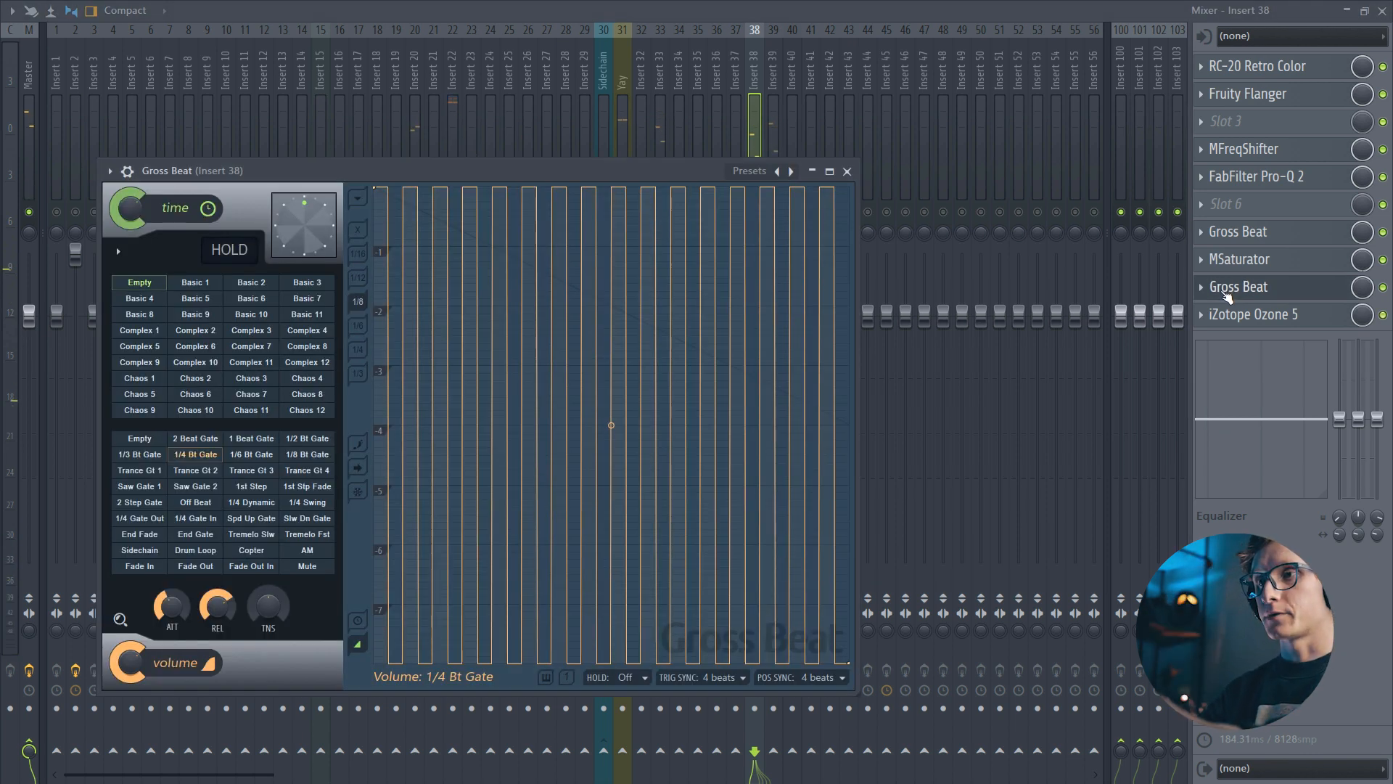
{"action": "key", "text": "space"}
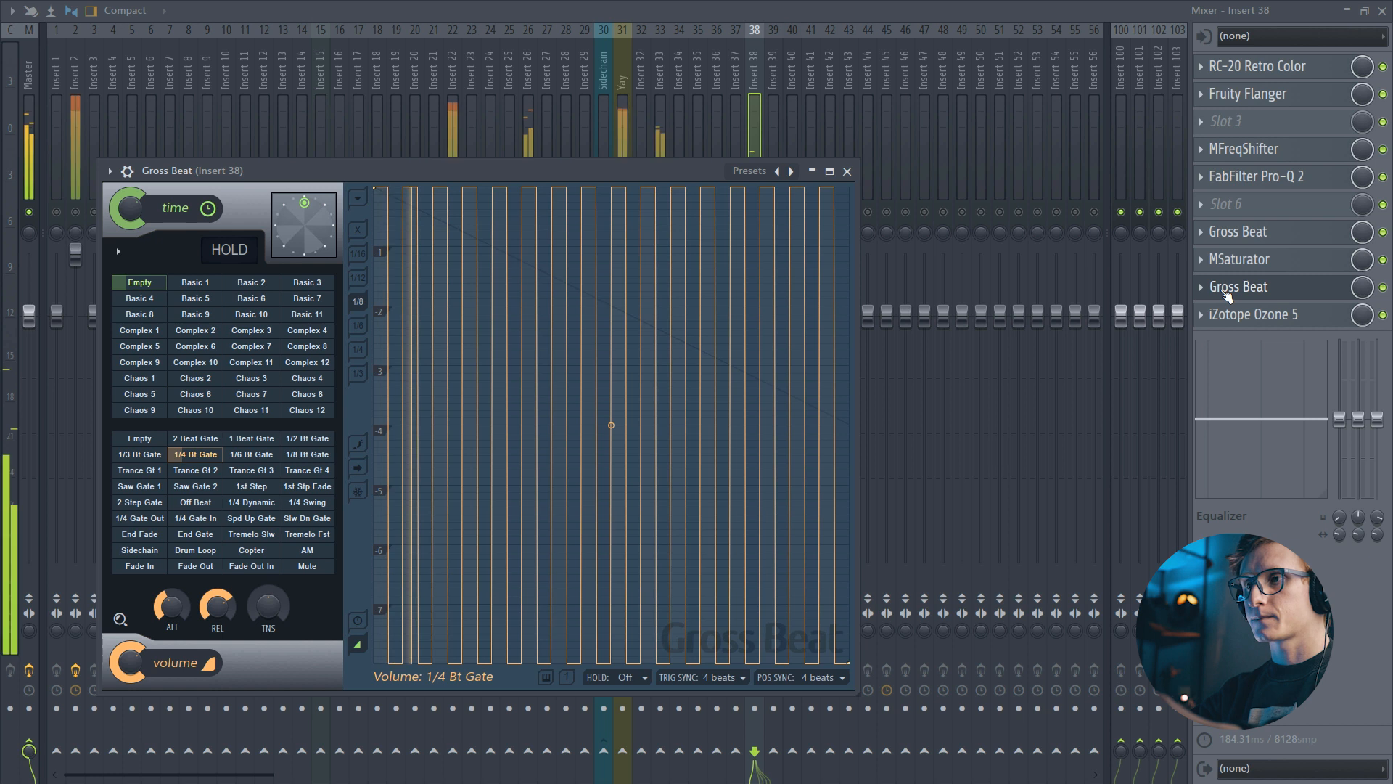
{"action": "left_click", "coordinate": [1256, 294]}
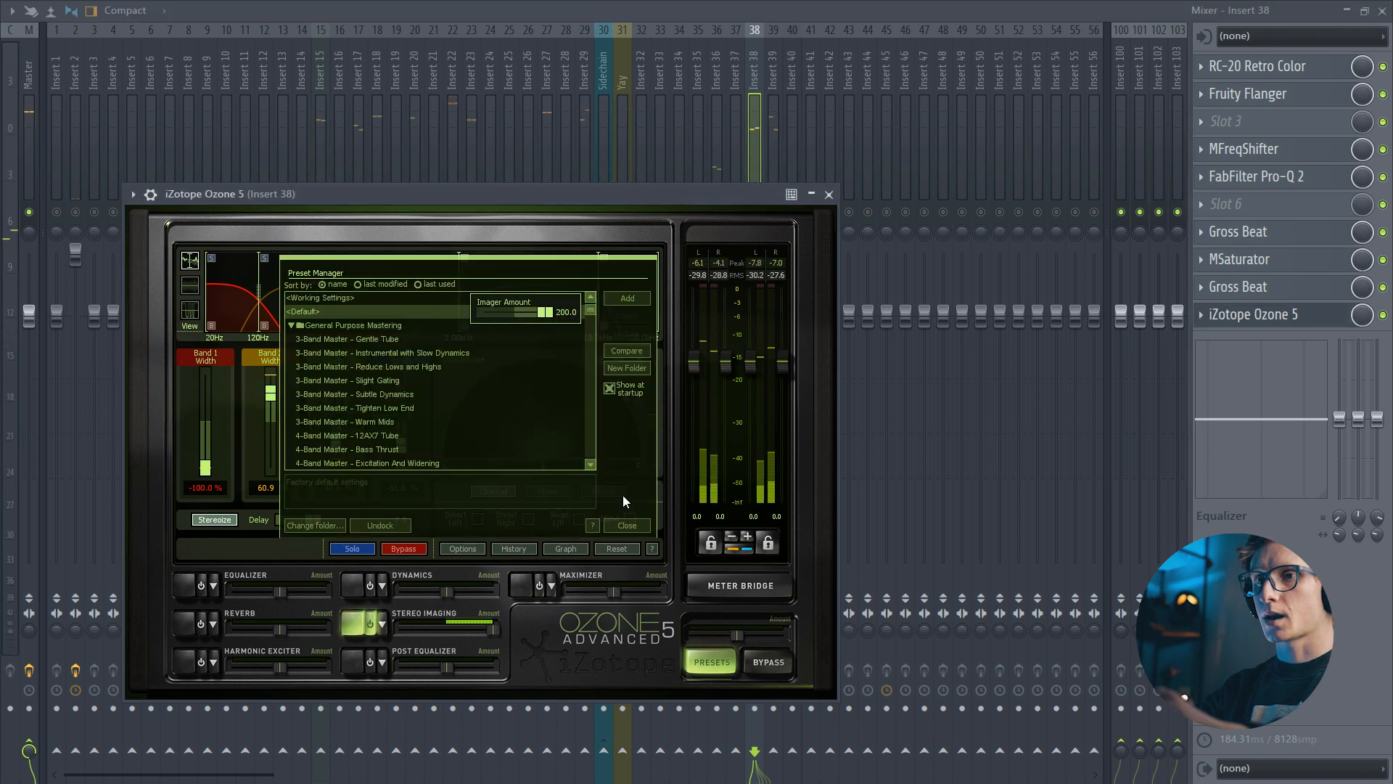
Dismiss the Preset Manager in iZotope Ozone 5 on Insert 38 and inspect the stereo imaging band widths.
{"action": "left_click", "coordinate": [624, 524]}
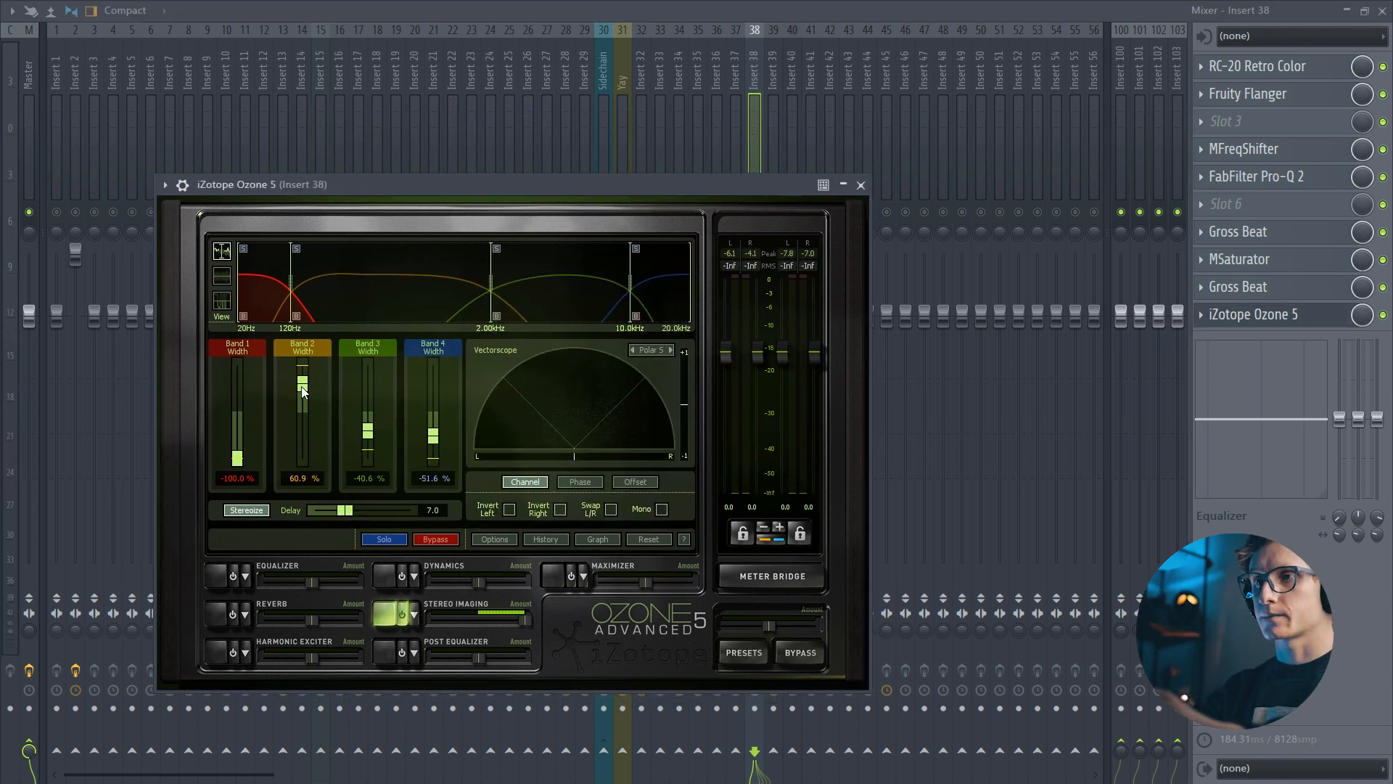
{"action": "key", "text": "space"}
{"action": "left_click", "coordinate": [1277, 314]}
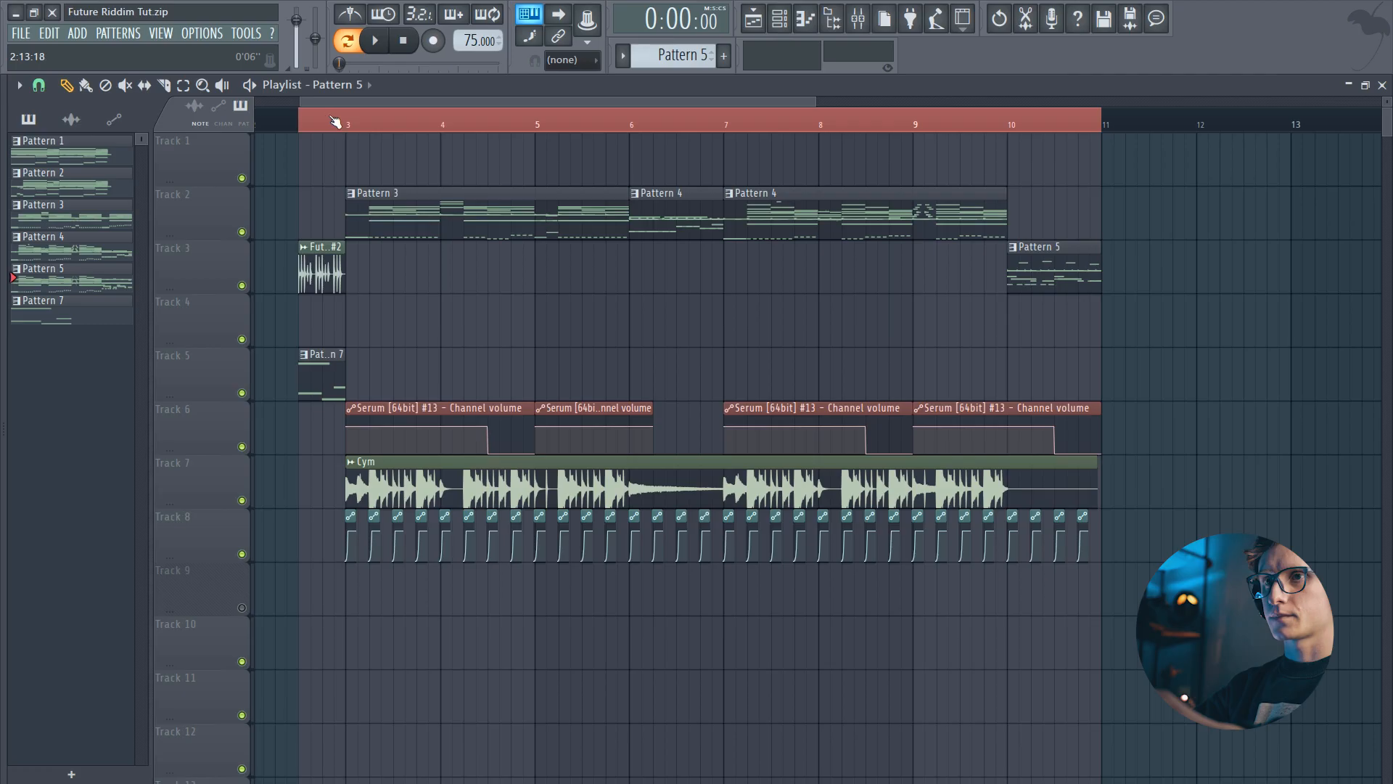
Play the arrangement from bar 3 and raise the Insert 38 mixer level slightly.
{"action": "left_click", "coordinate": [346, 120]}
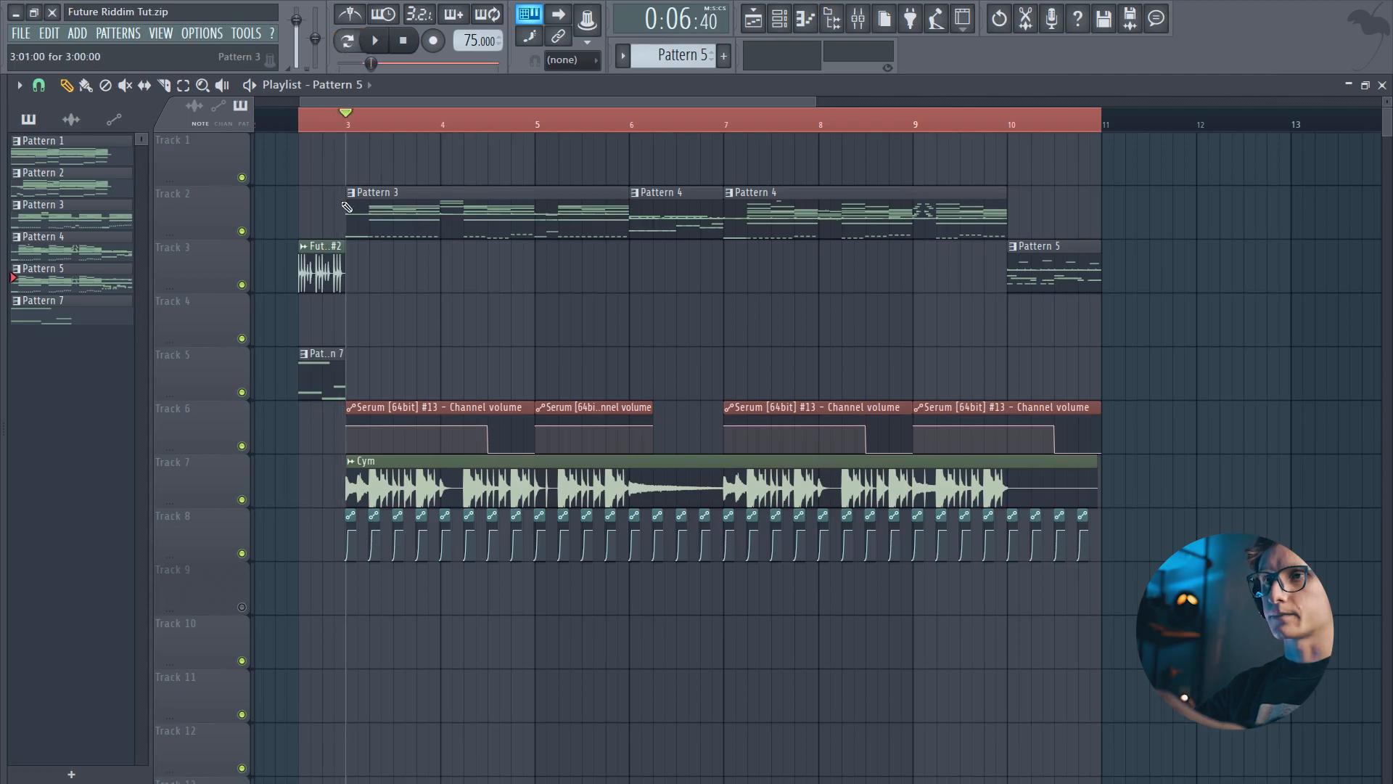
{"action": "key", "text": "space"}
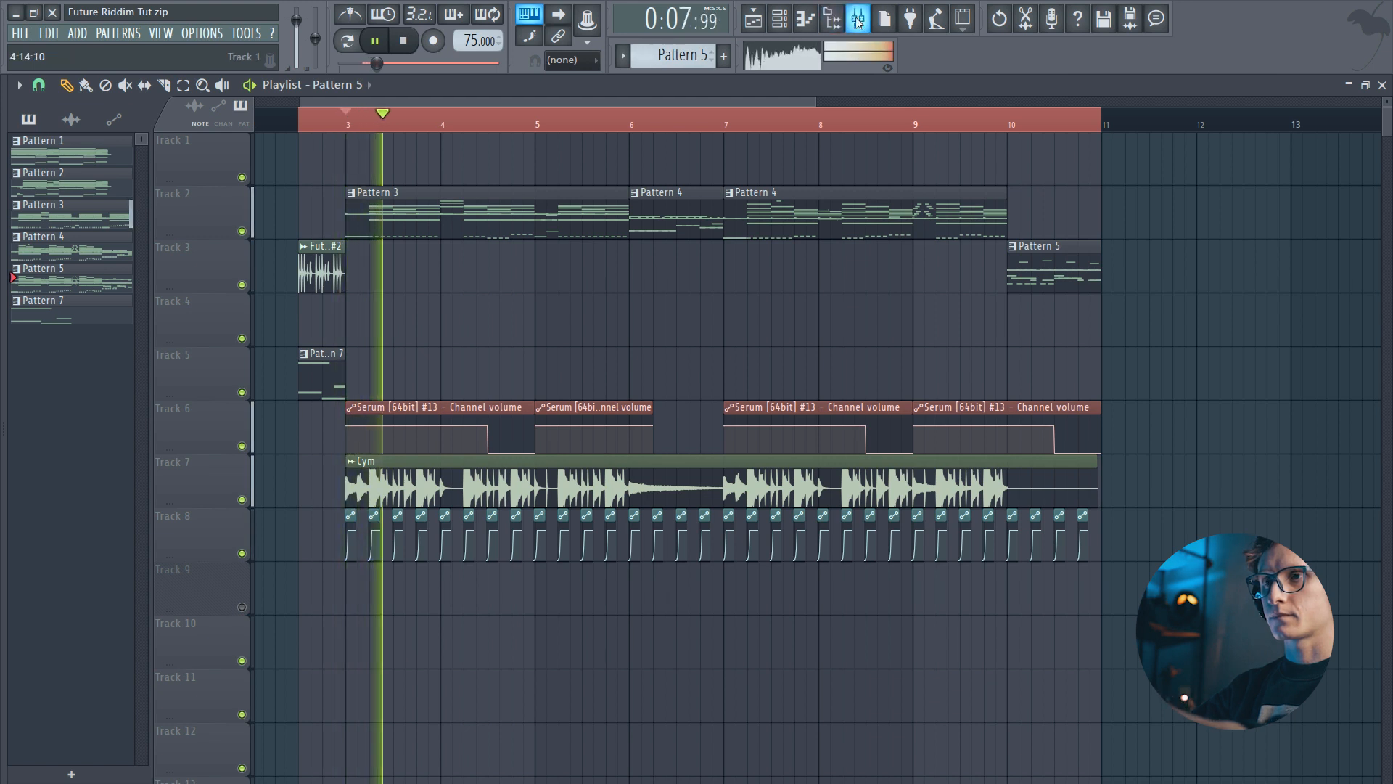
{"action": "key", "text": "F9"}
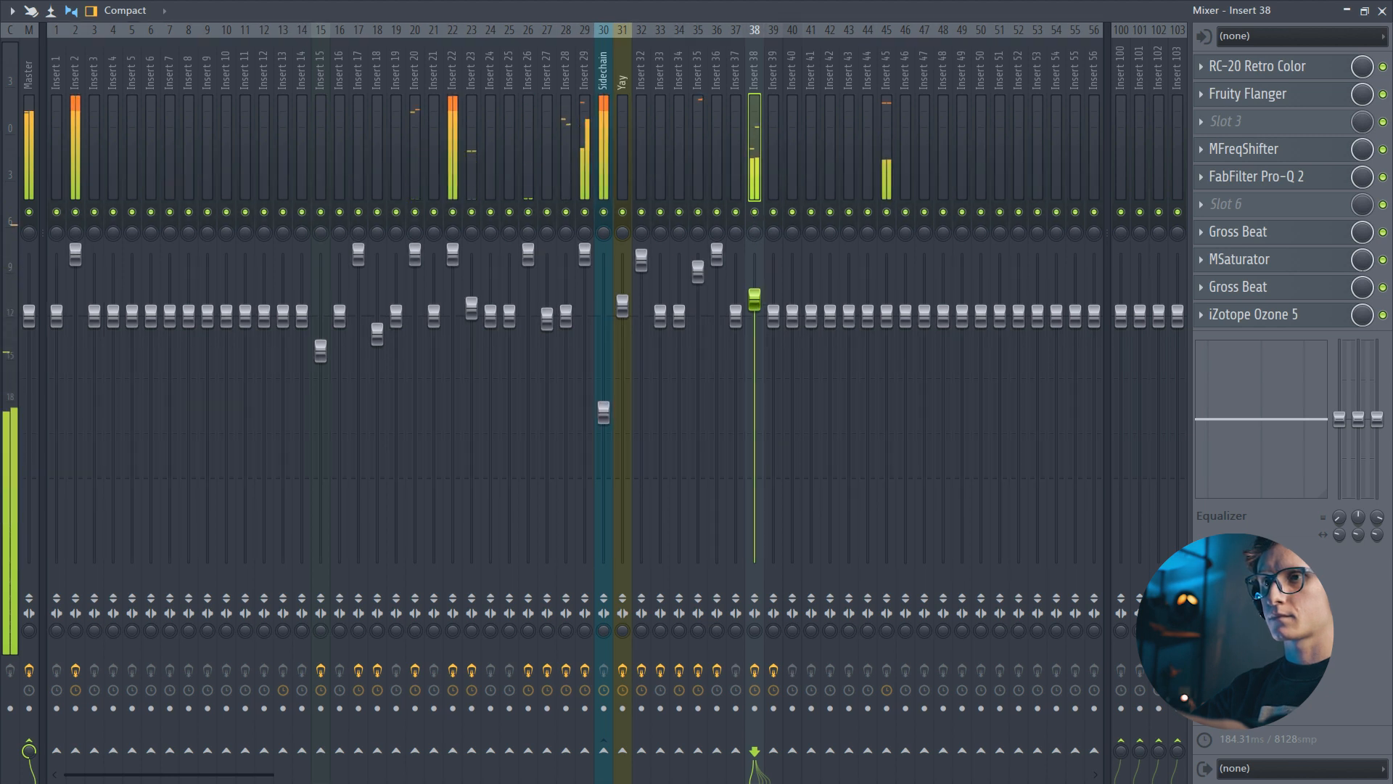
{"action": "mouse_move", "coordinate": [755, 299]}
{"action": "left_mouse_down"}
{"action": "mouse_move", "coordinate": [755, 275]}
{"action": "mouse_move", "coordinate": [755, 288]}
{"action": "left_mouse_up"}
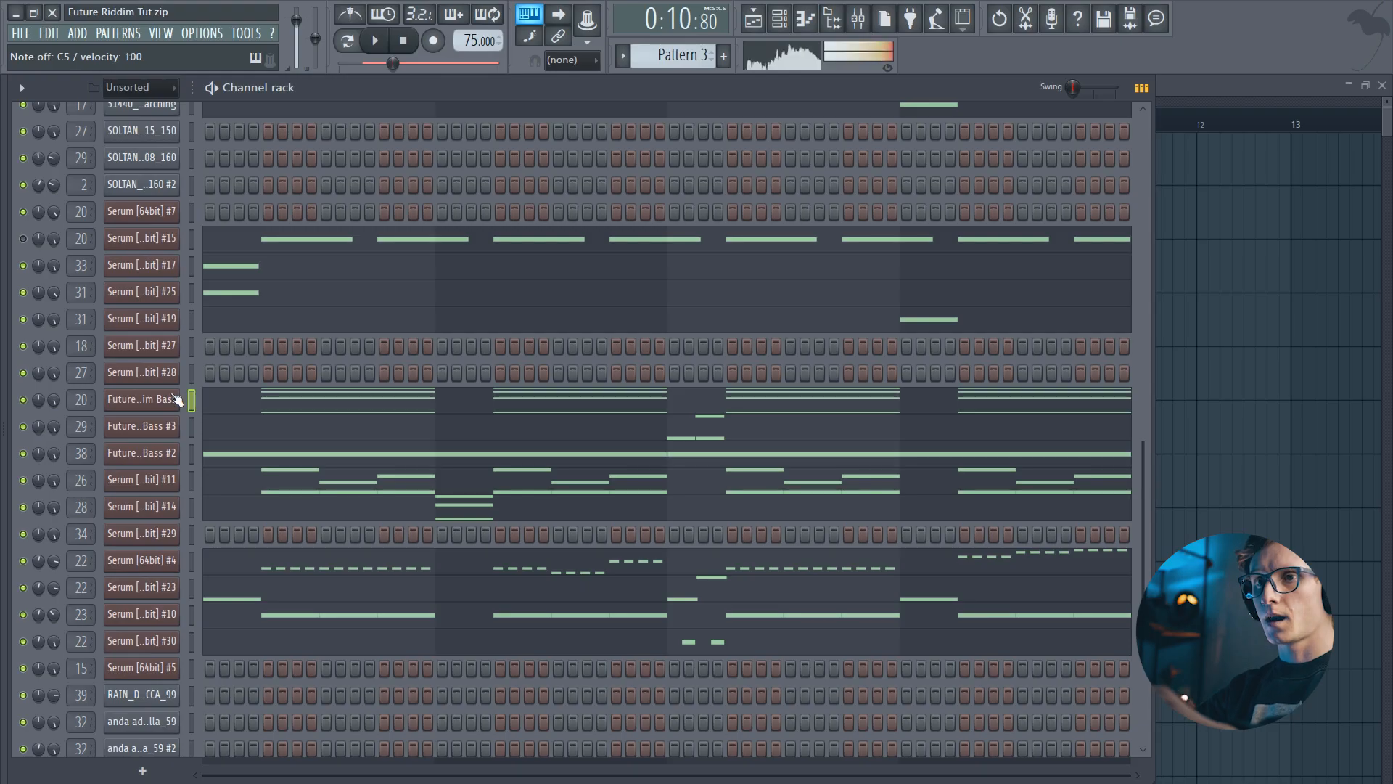
Inspect the Future Riddim Bass sample in DirectWave and its effect chain on Insert 20.
{"action": "left_click", "coordinate": [176, 400]}
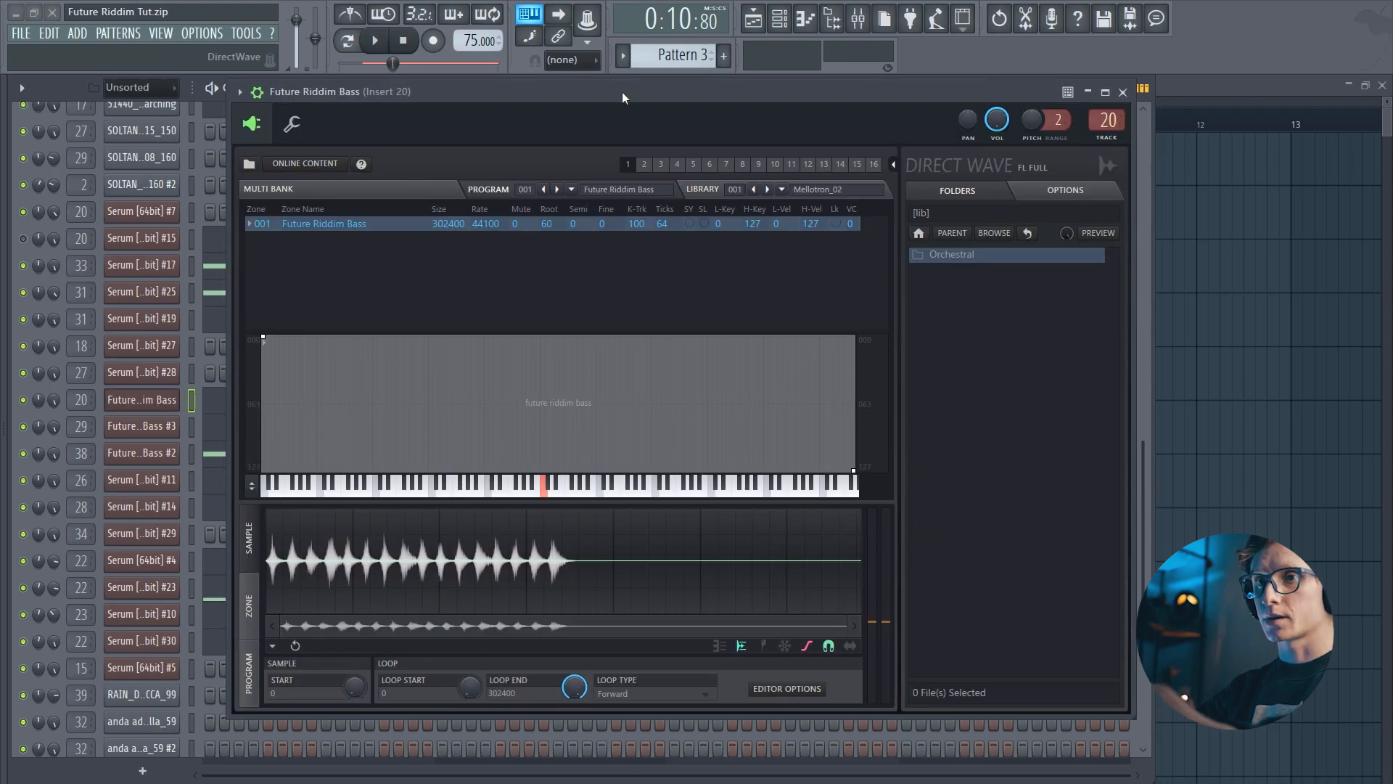
{"action": "left_click_drag", "start_coordinate": [621, 92], "coordinate": [641, 99]}
{"action": "key", "text": "q"}
{"action": "left_click", "coordinate": [165, 403]}
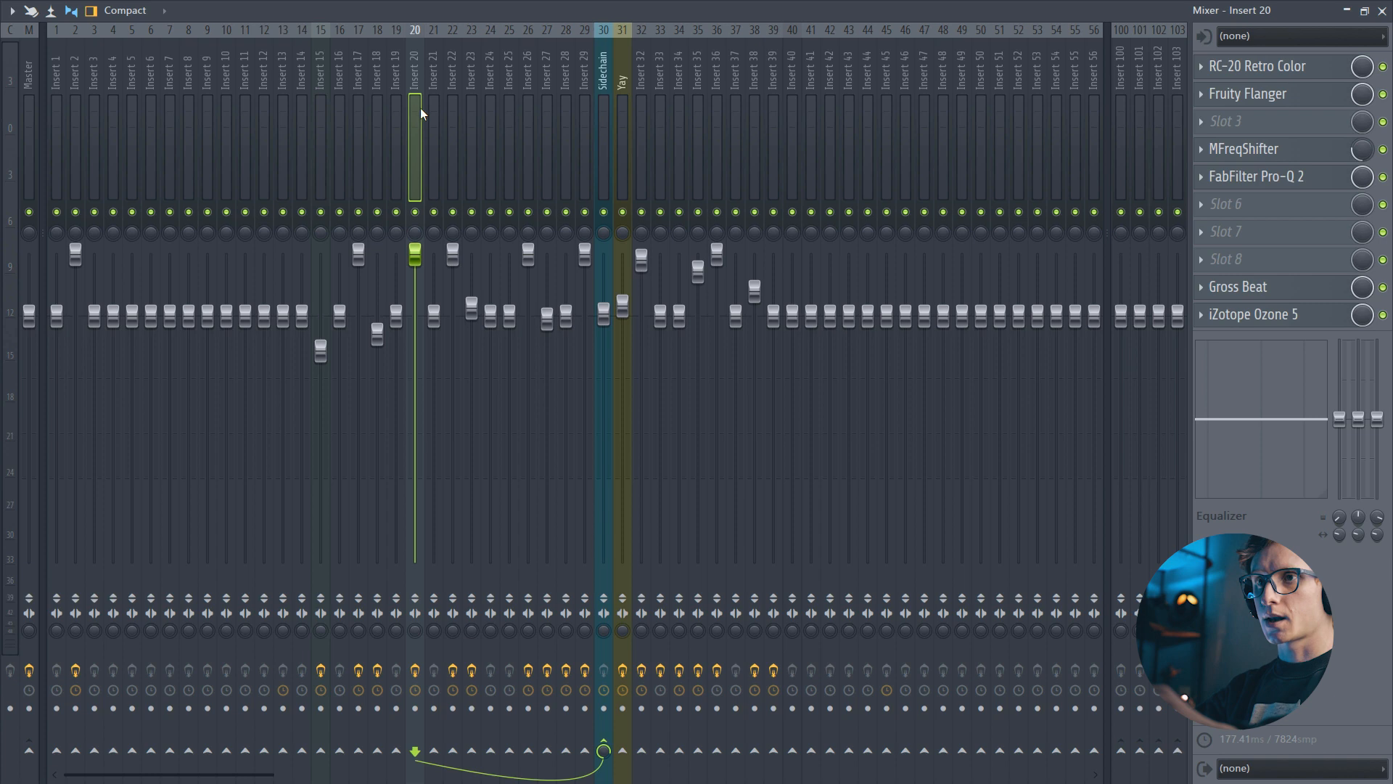
Select Insert 29 and examine and audition the Future Riddim Bass #3 notes in Pattern 3.
{"action": "left_click", "coordinate": [570, 57]}
{"action": "left_click", "coordinate": [585, 65]}
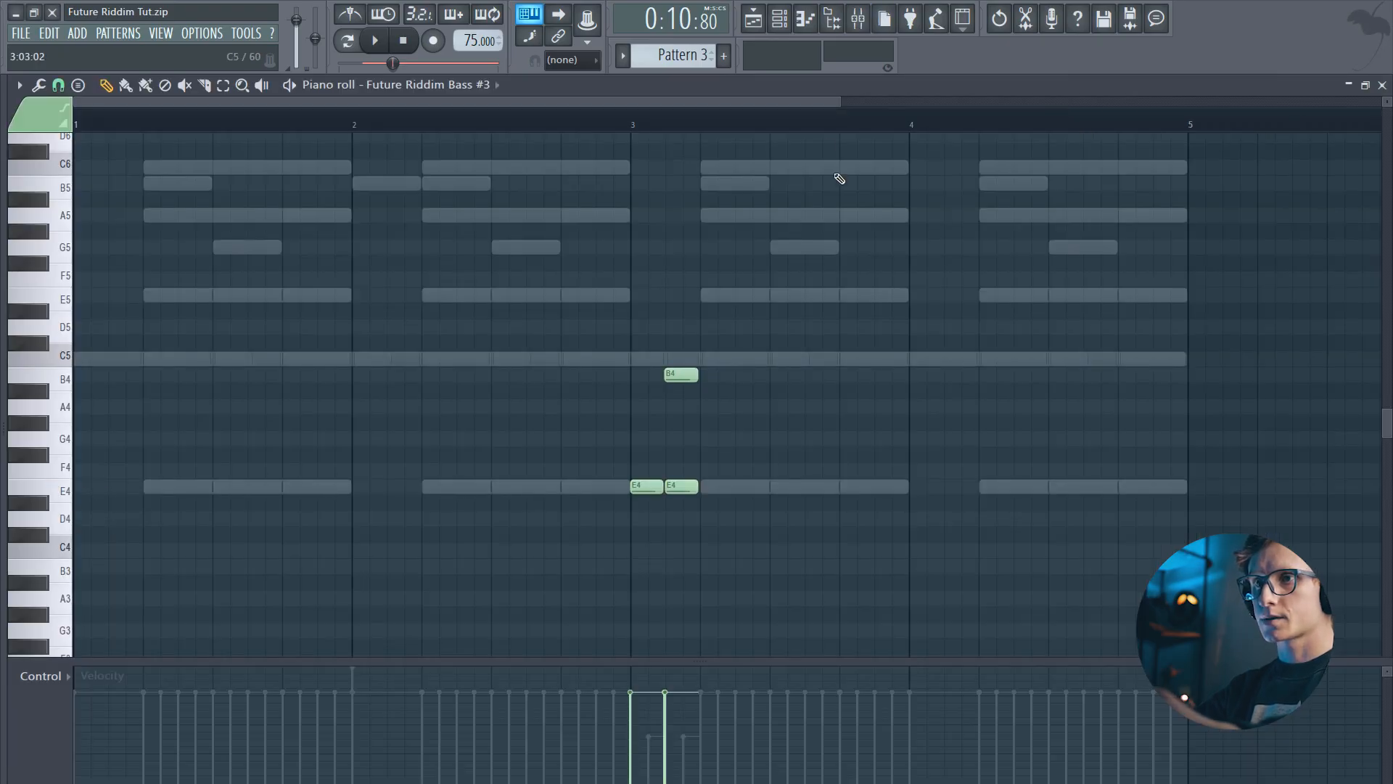
{"action": "key", "text": "space"}
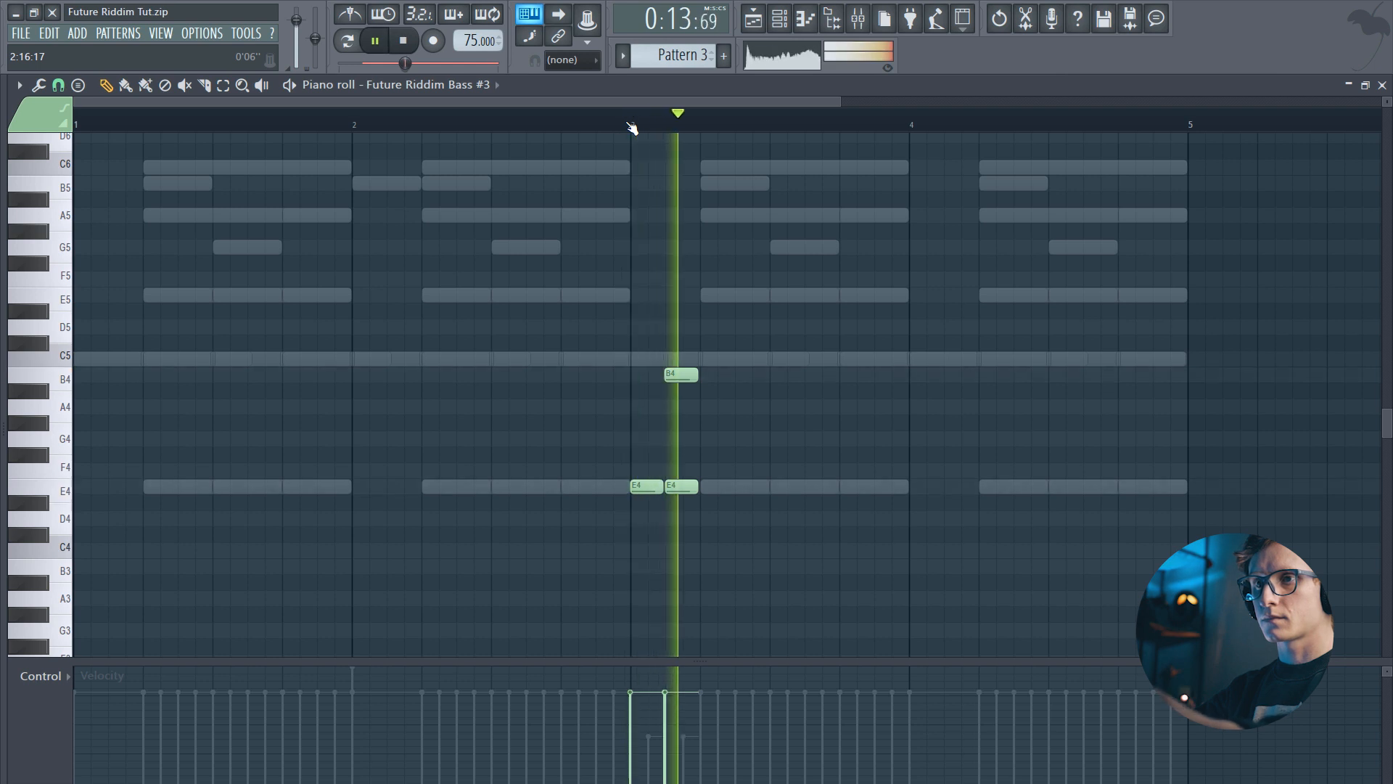
{"action": "key", "text": "Escape"}
{"action": "key", "text": "Escape"}
{"action": "left_click", "coordinate": [528, 124]}
{"action": "left_click", "coordinate": [468, 116]}
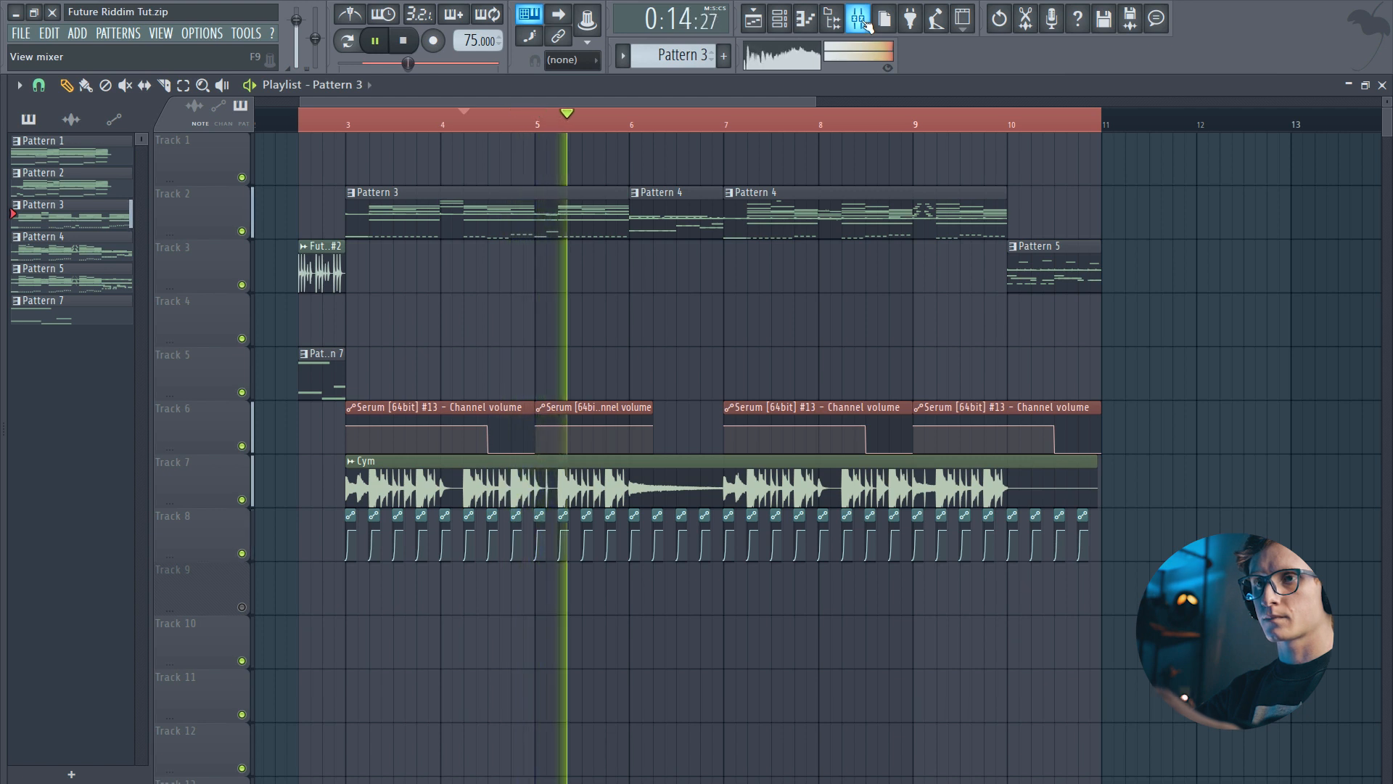
Solo Insert 29 together with its Sidechain bus and audition the layer in the arrangement.
{"action": "key", "text": "F9"}
{"action": "right_click", "coordinate": [584, 211]}
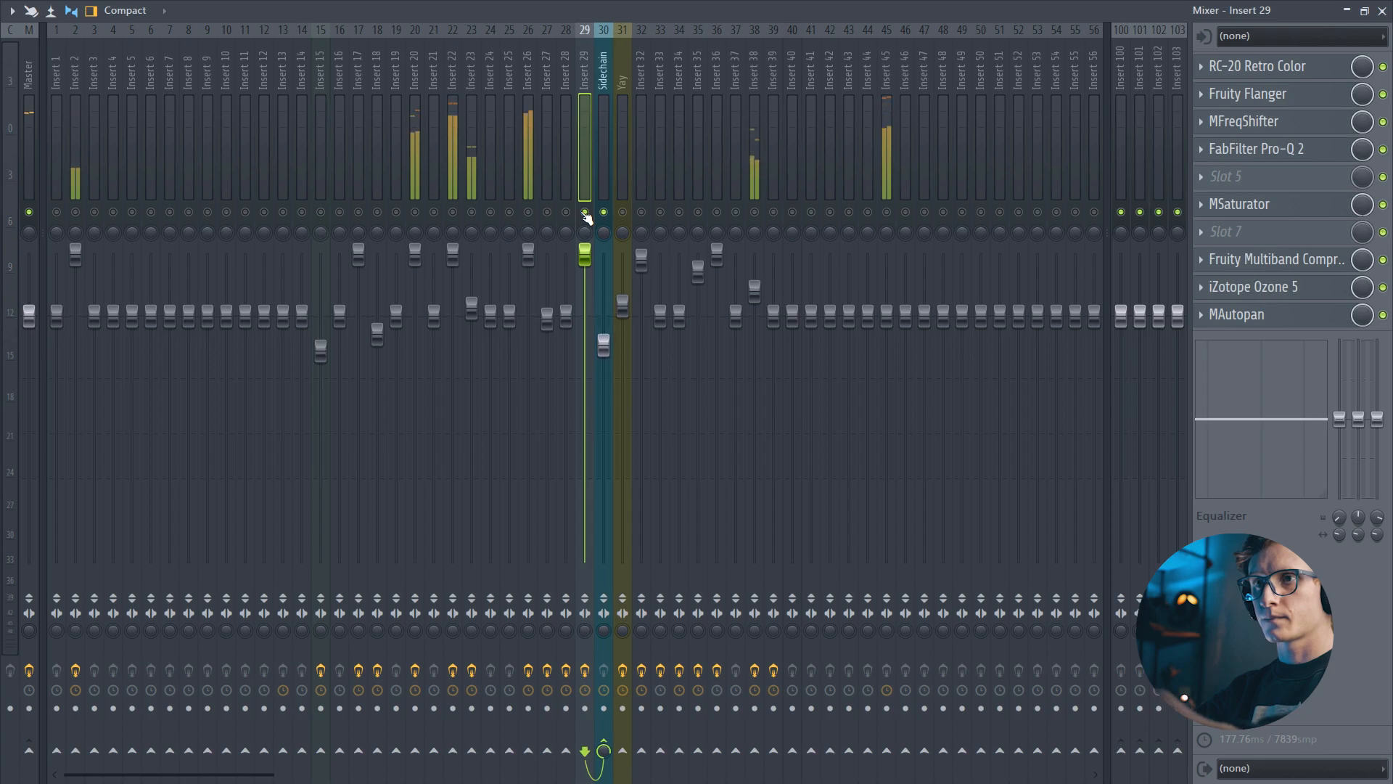
{"action": "key", "text": "F9"}
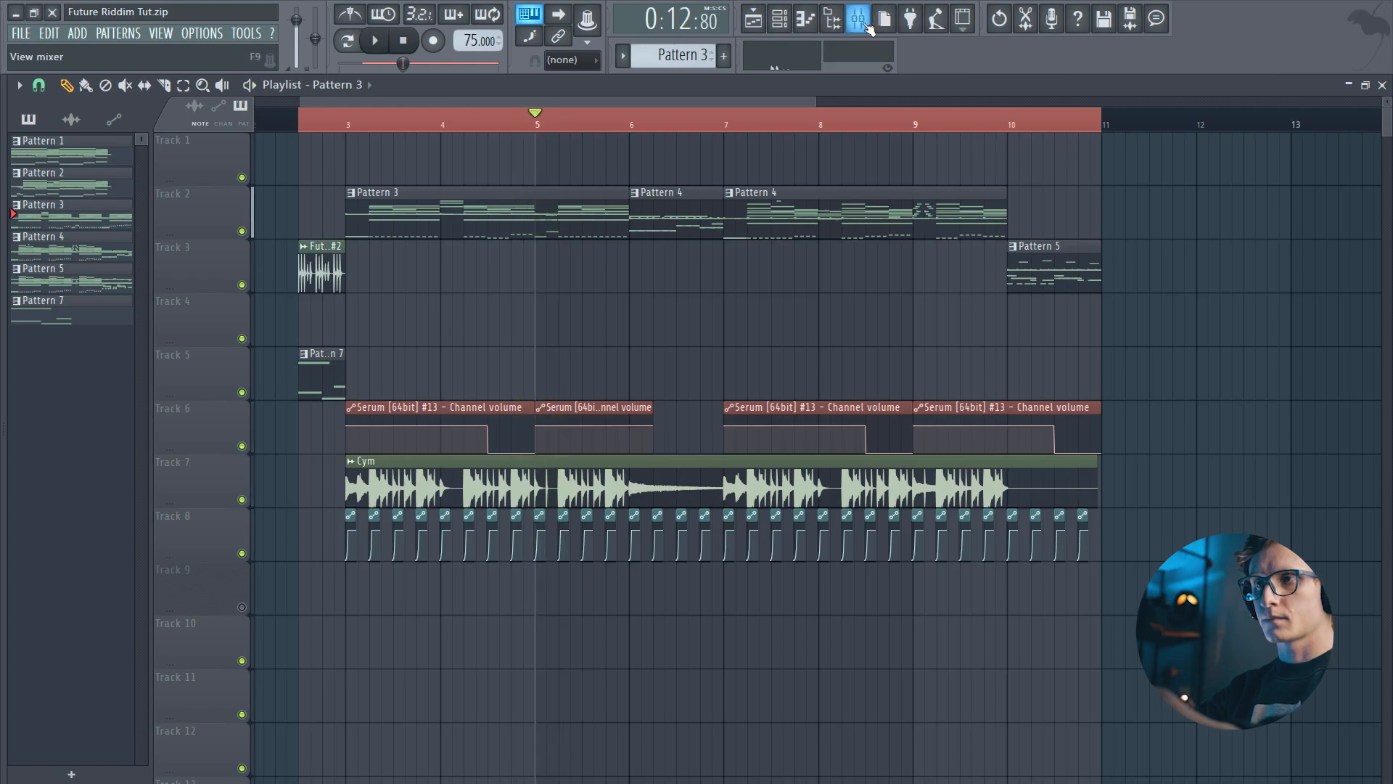
{"action": "key", "text": "F9"}
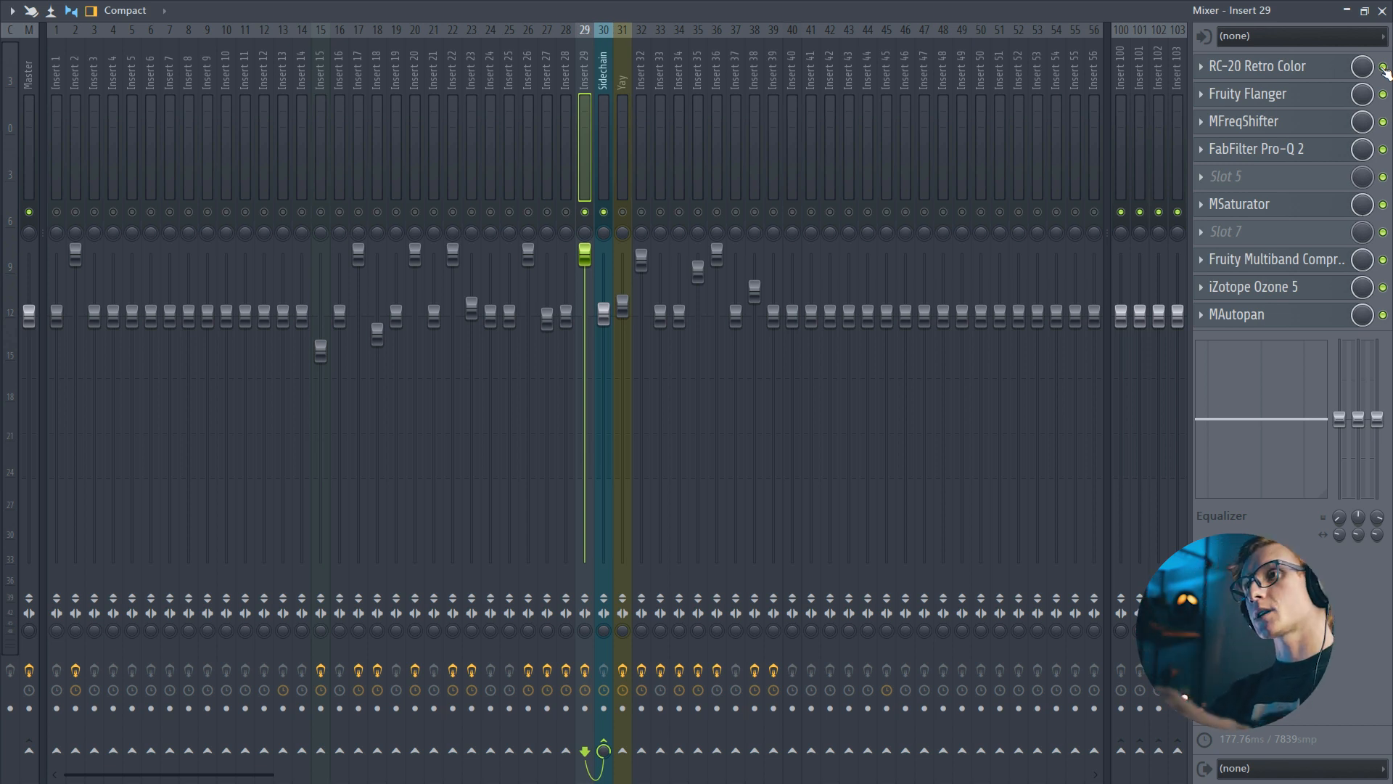
Bypass every effect on Insert 29 except RC-20 Retro Color and inspect its Crunch distortion settings.
{"action": "left_click", "coordinate": [1383, 67], "text": "alt"}
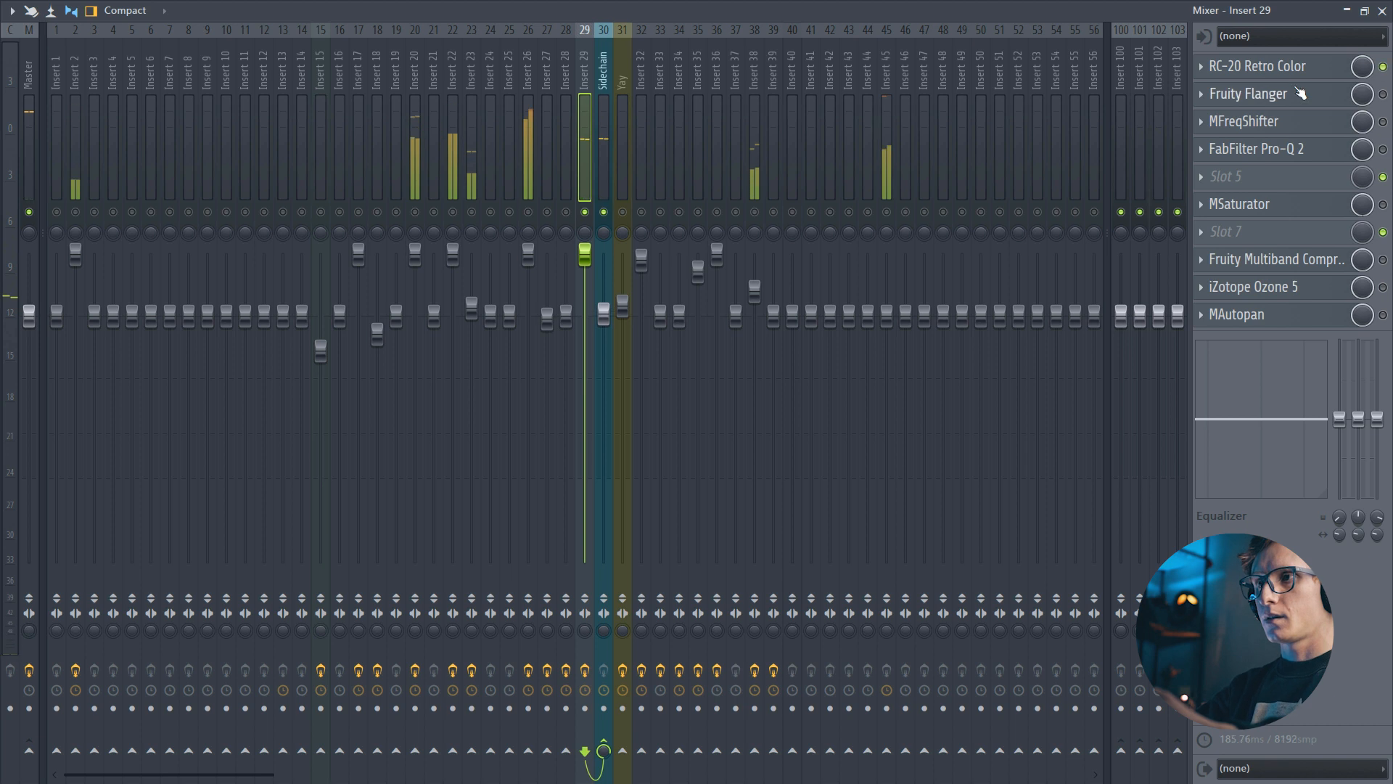
{"action": "left_click", "coordinate": [1280, 71]}
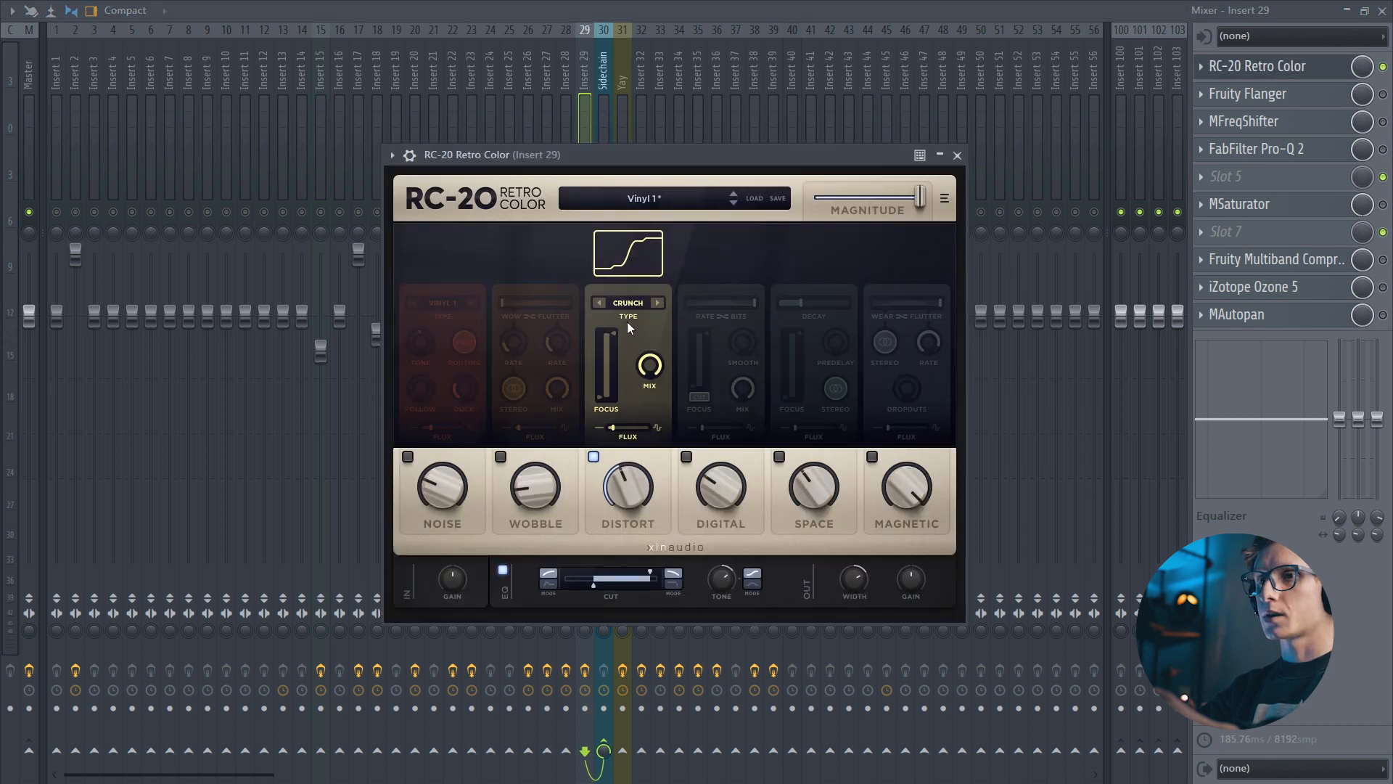
{"action": "left_click", "coordinate": [1290, 68]}
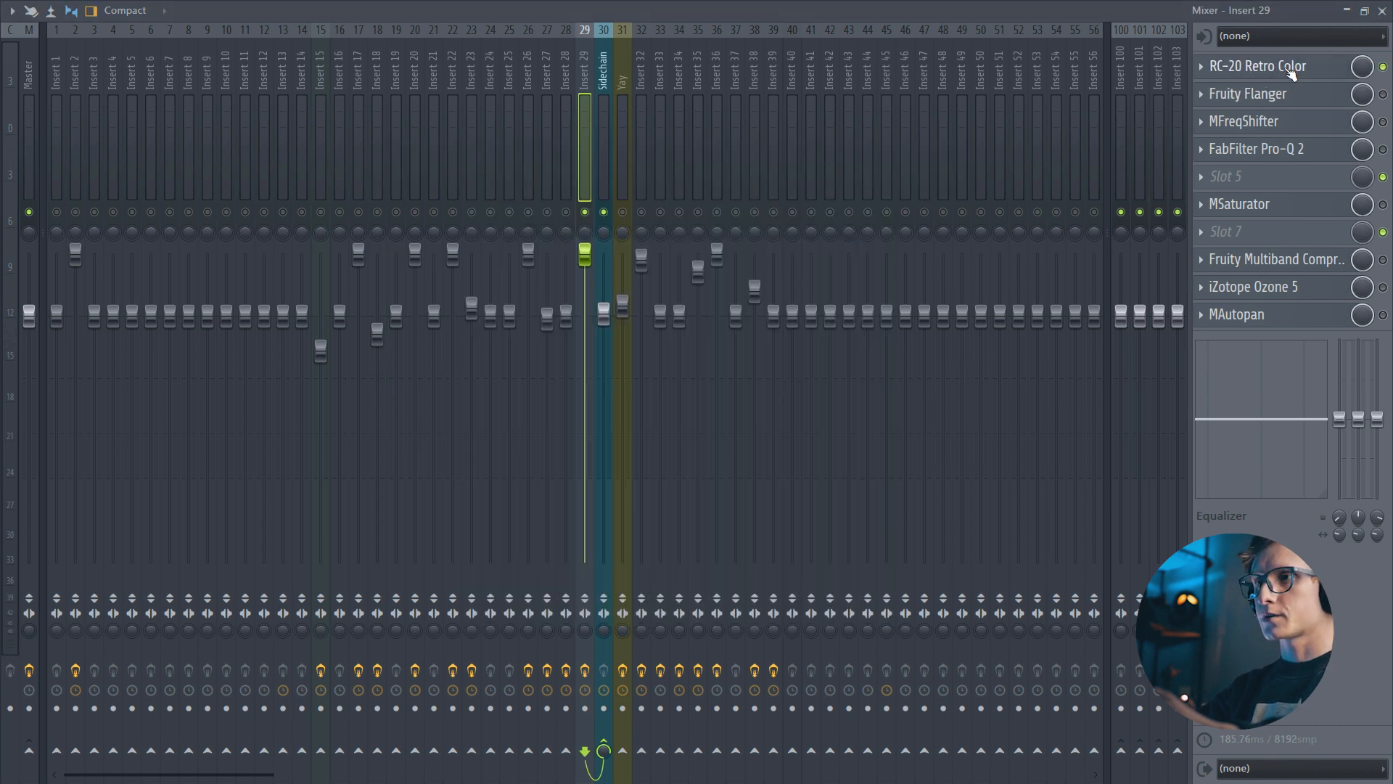
Enable Fruity Flanger on Insert 29 and audition the layer while inspecting the flanger settings.
{"action": "left_click", "coordinate": [1321, 104]}
{"action": "key", "text": "space"}
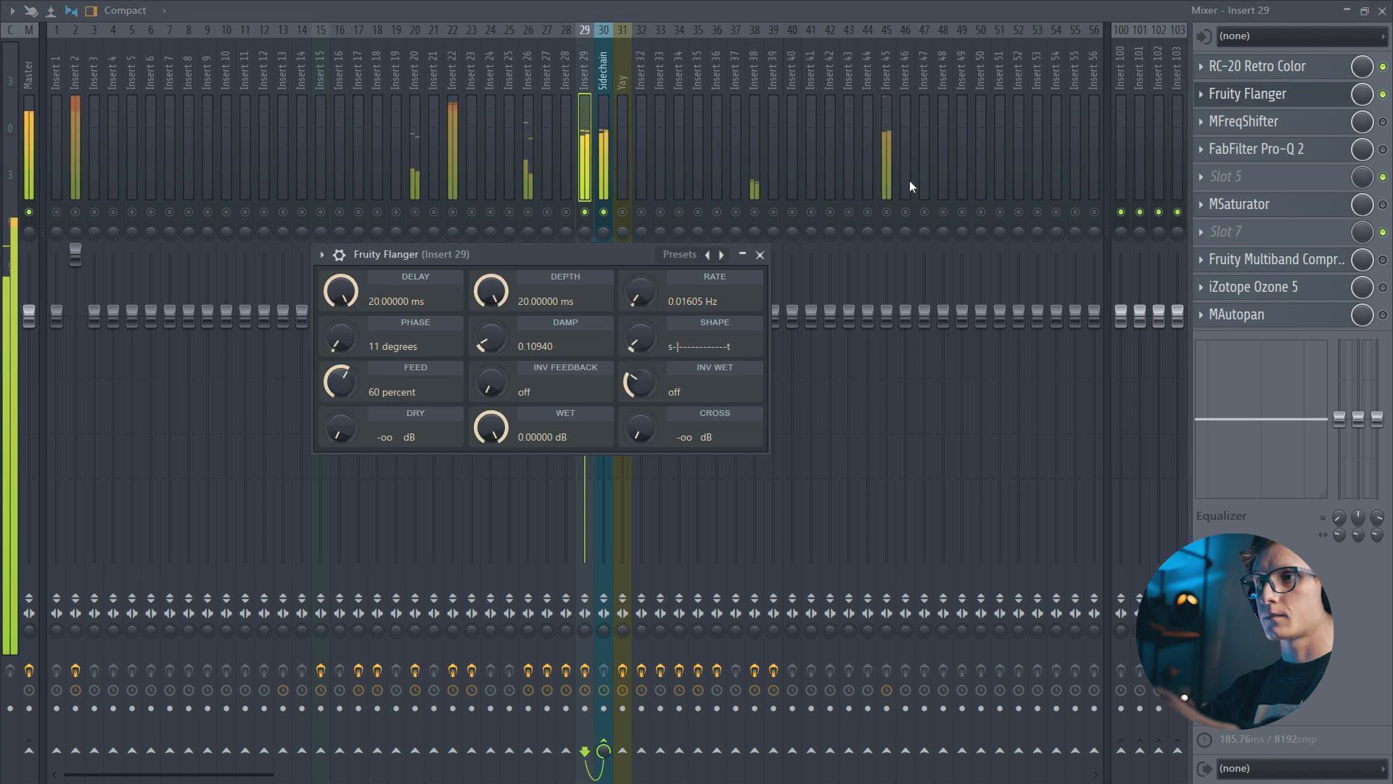
{"action": "left_click", "coordinate": [1319, 92]}
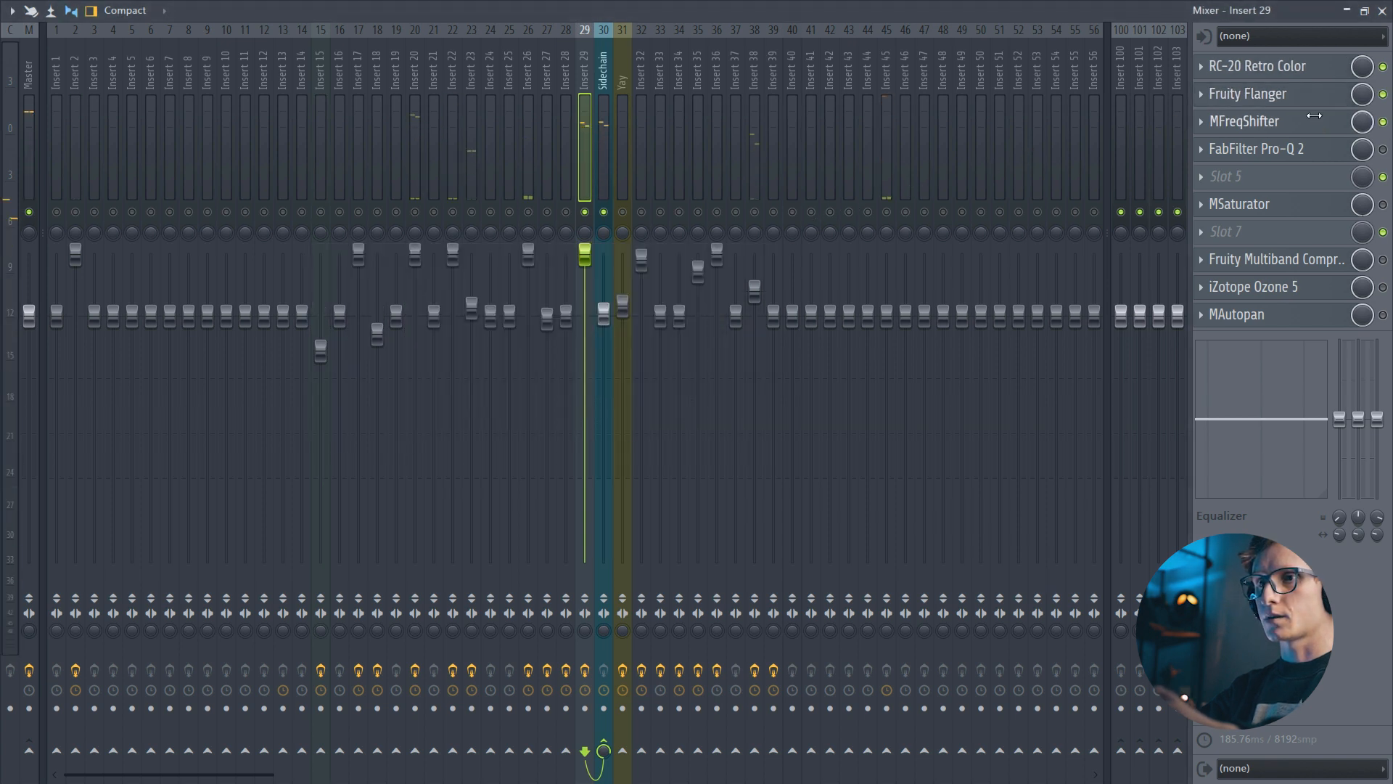
Enable MFreqShifter, FabFilter Pro-Q 2 and MSaturator on Insert 29, inspecting the frequency shifter settings and EQ curve.
{"action": "left_click", "coordinate": [1314, 115]}
{"action": "left_click_drag", "start_coordinate": [572, 237], "coordinate": [595, 217]}
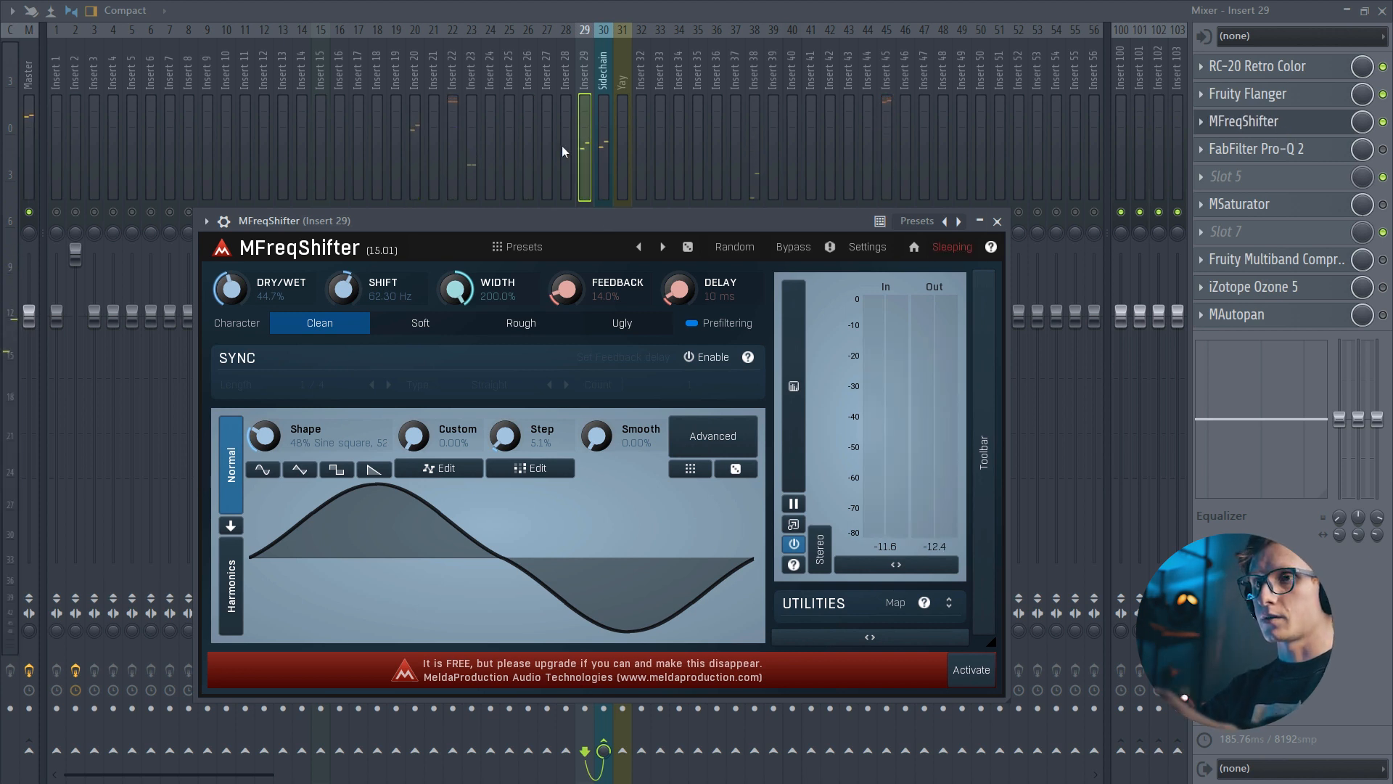
{"action": "left_click_drag", "start_coordinate": [559, 232], "coordinate": [579, 216]}
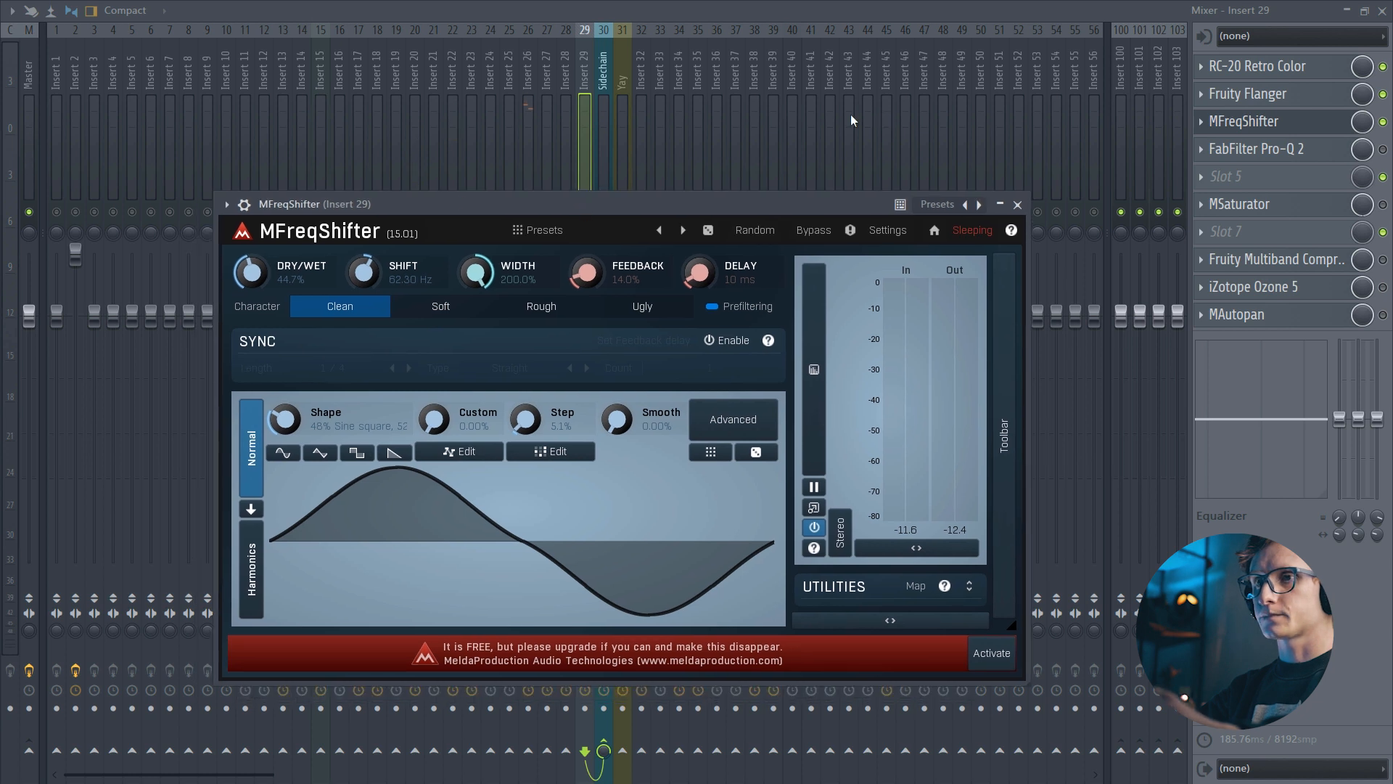
{"action": "left_click", "coordinate": [1327, 156]}
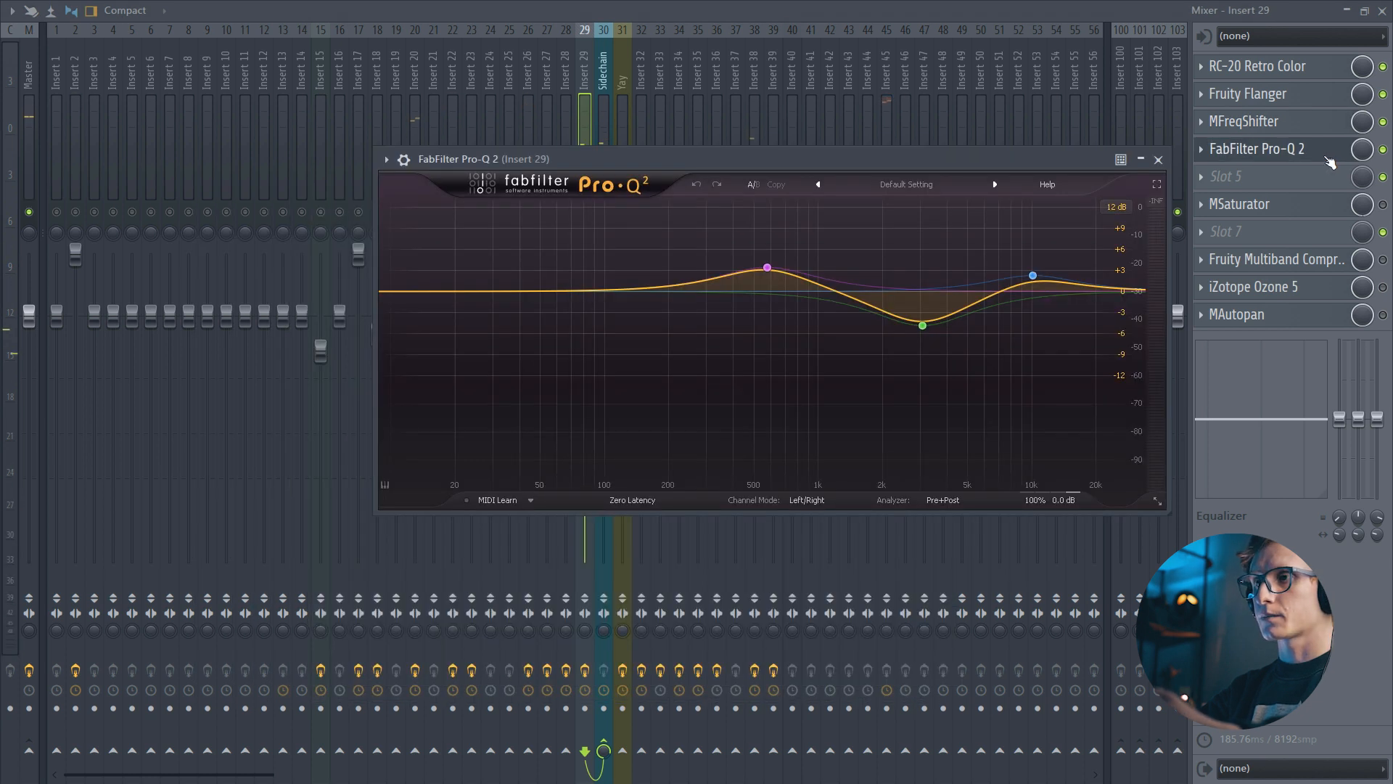
{"action": "left_click", "coordinate": [1335, 148]}
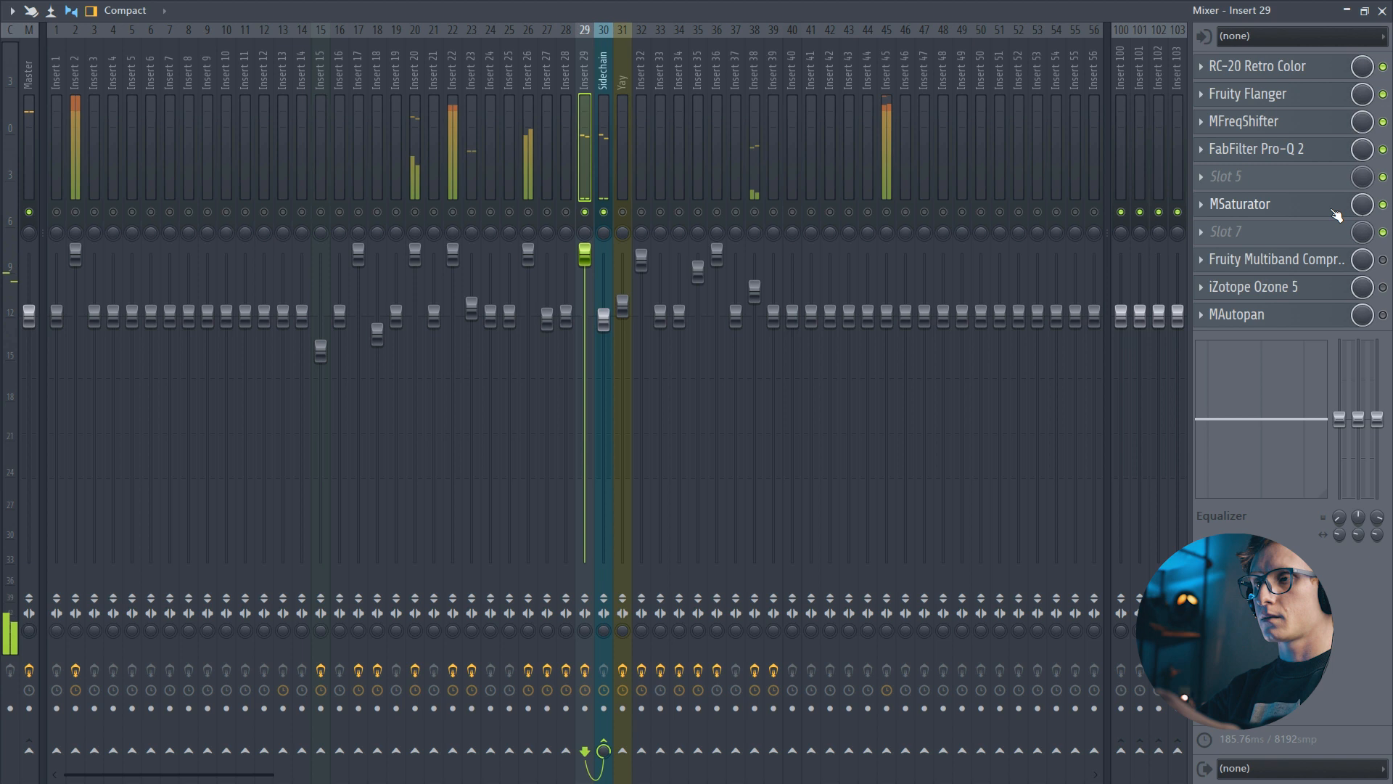
Enable Fruity Multiband Compressor on Insert 29 and inspect its settings.
{"action": "left_click", "coordinate": [1383, 261]}
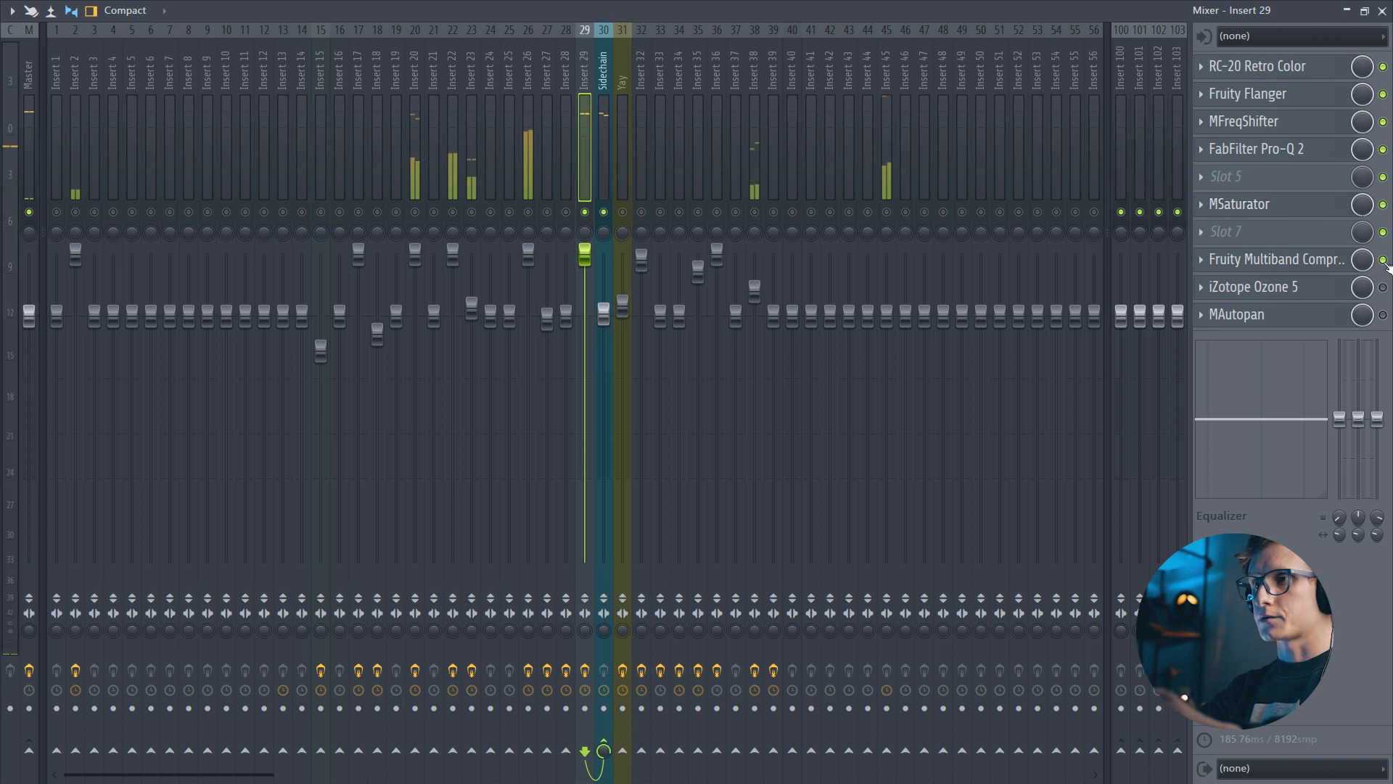
{"action": "left_click", "coordinate": [1295, 270]}
{"action": "left_click", "coordinate": [1296, 271]}
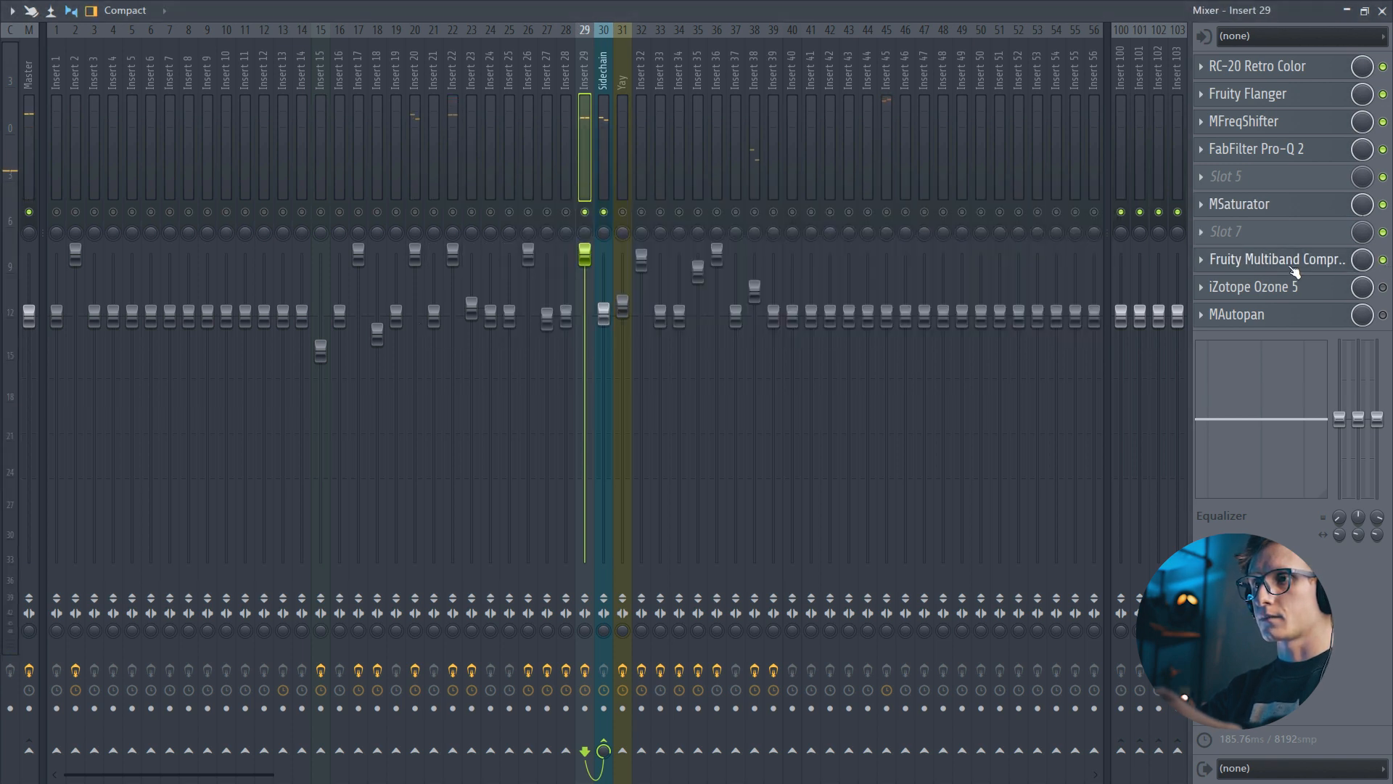
{"action": "left_click", "coordinate": [1296, 270]}
{"action": "left_click", "coordinate": [1293, 271]}
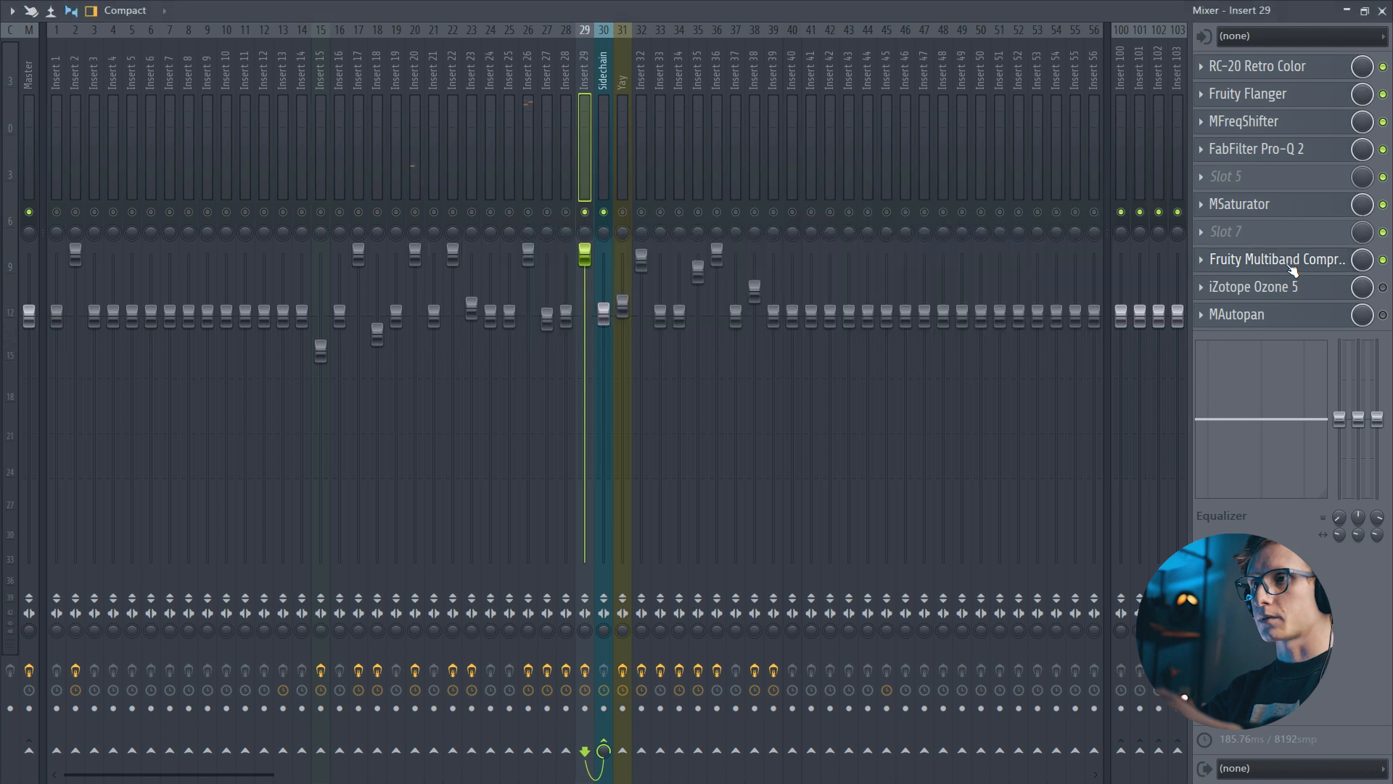
Dismiss the Preset Manager in iZotope Ozone 5 on Insert 29 and set the Band 3 stereo width to 42.2%.
{"action": "left_click", "coordinate": [1339, 290]}
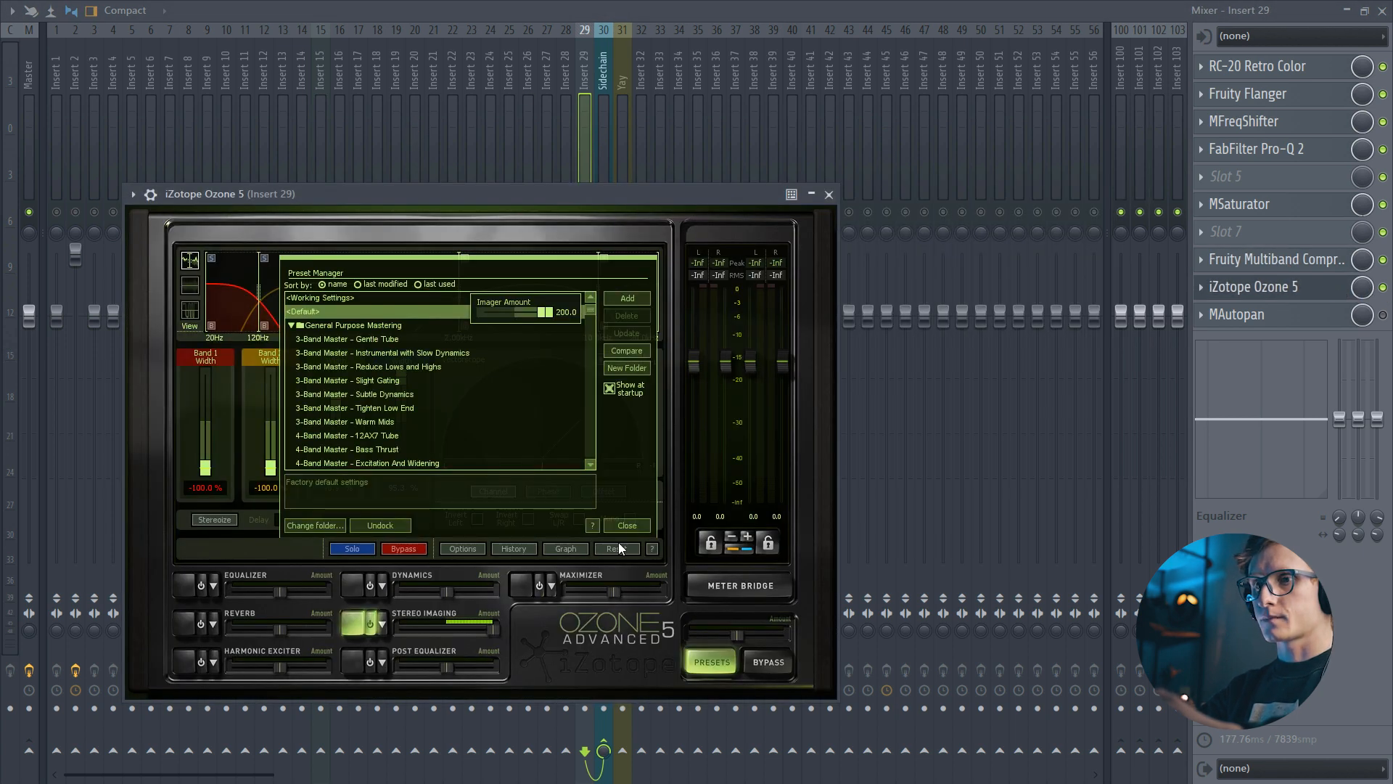
{"action": "left_click", "coordinate": [626, 526]}
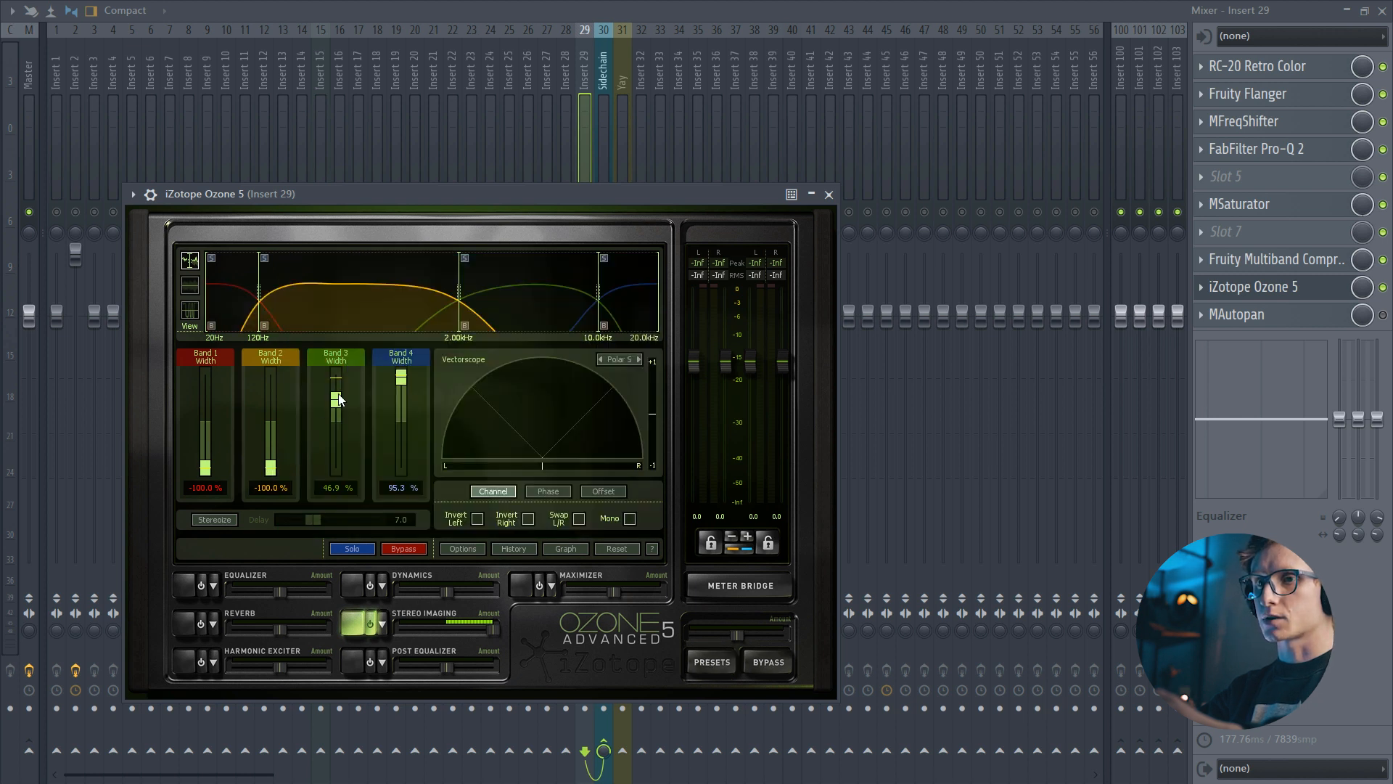
{"action": "left_click_drag", "start_coordinate": [442, 187], "coordinate": [498, 174]}
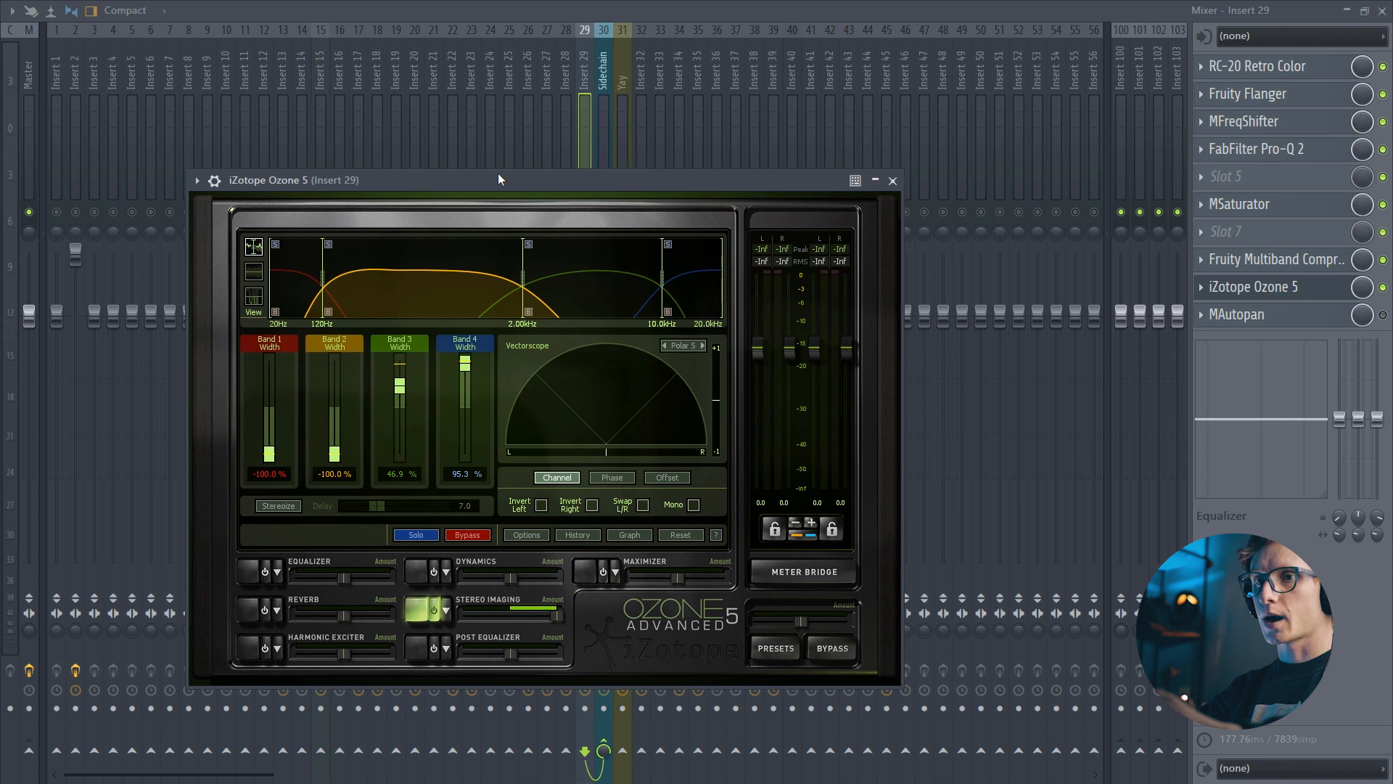
{"action": "left_click_drag", "start_coordinate": [399, 385], "coordinate": [400, 391]}
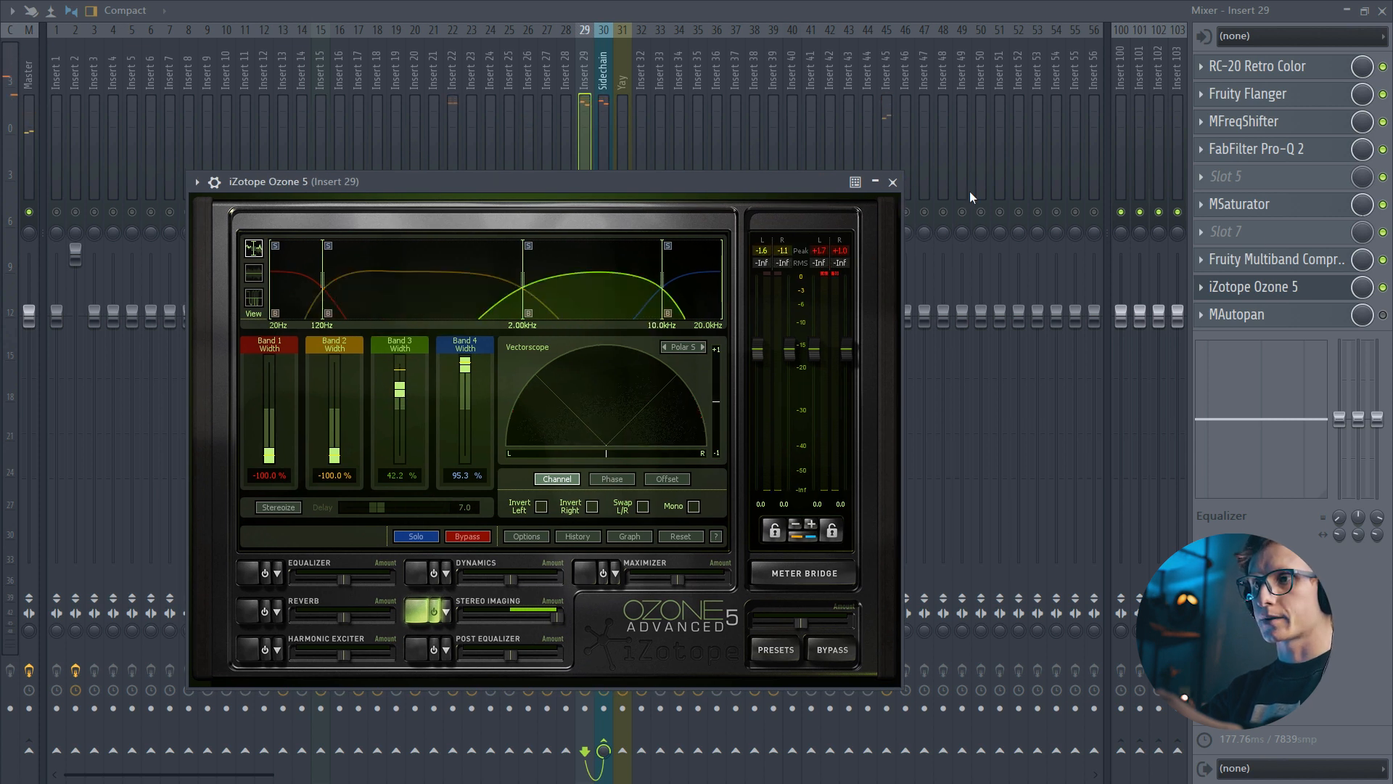
Enable MAutopan on Insert 29 and audition the layer while inspecting its depth, rate and sine shape.
{"action": "key", "text": "Escape"}
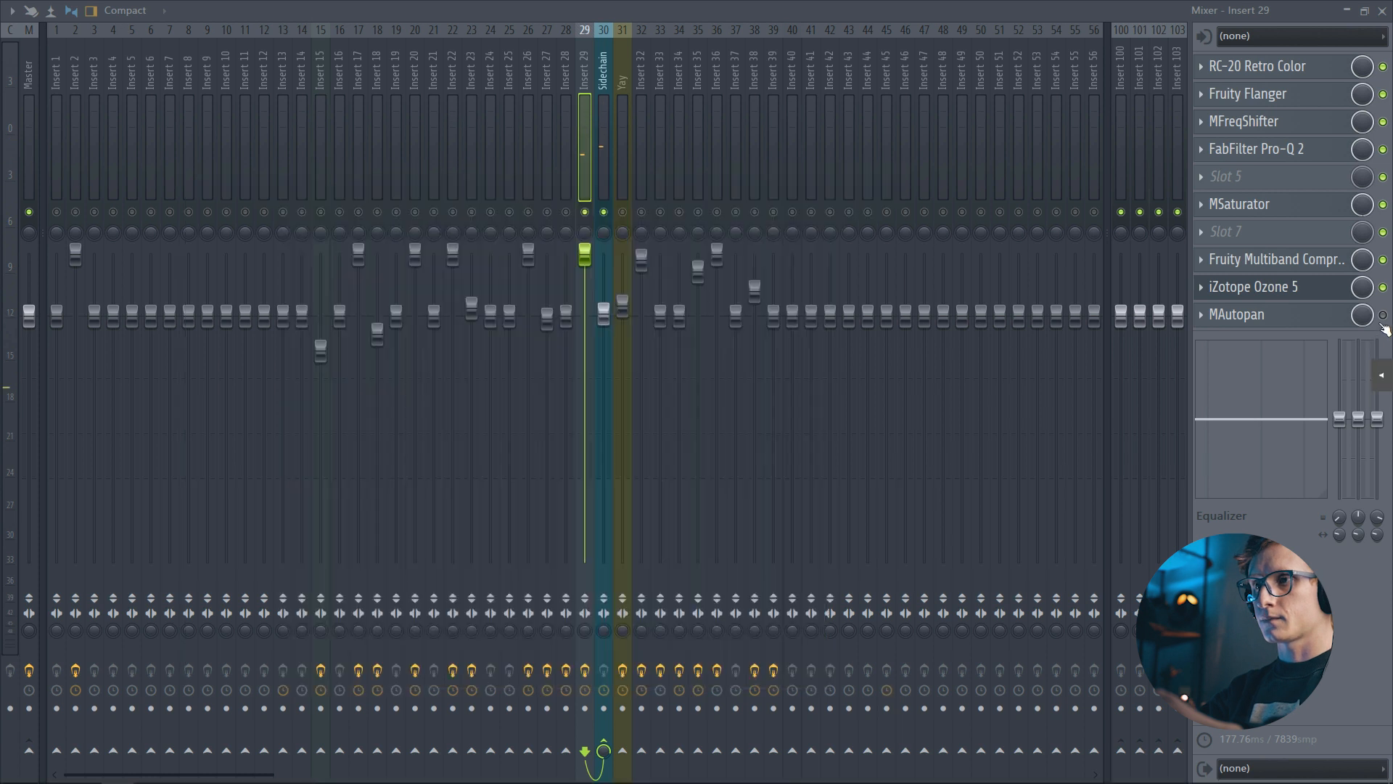
{"action": "left_click", "coordinate": [1321, 305]}
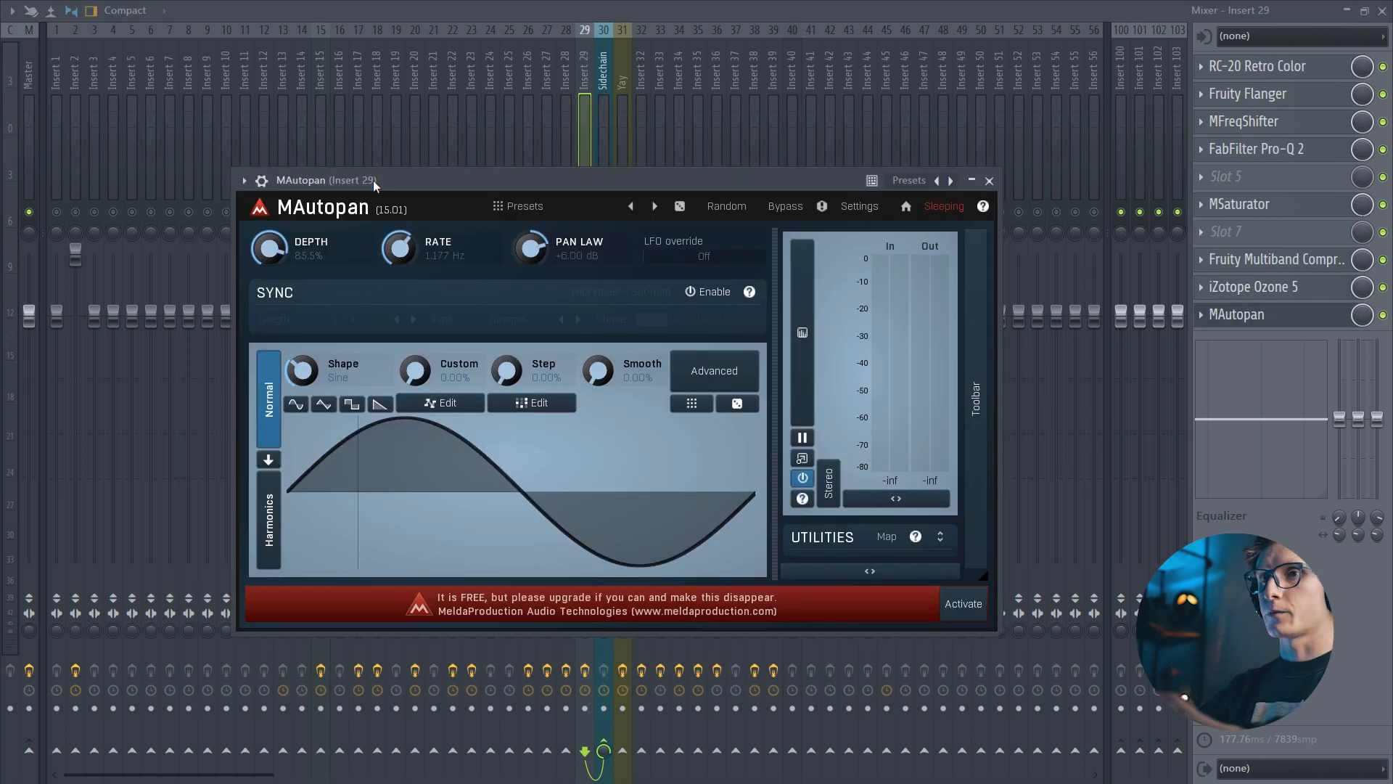
{"action": "left_click_drag", "start_coordinate": [373, 180], "coordinate": [377, 178]}
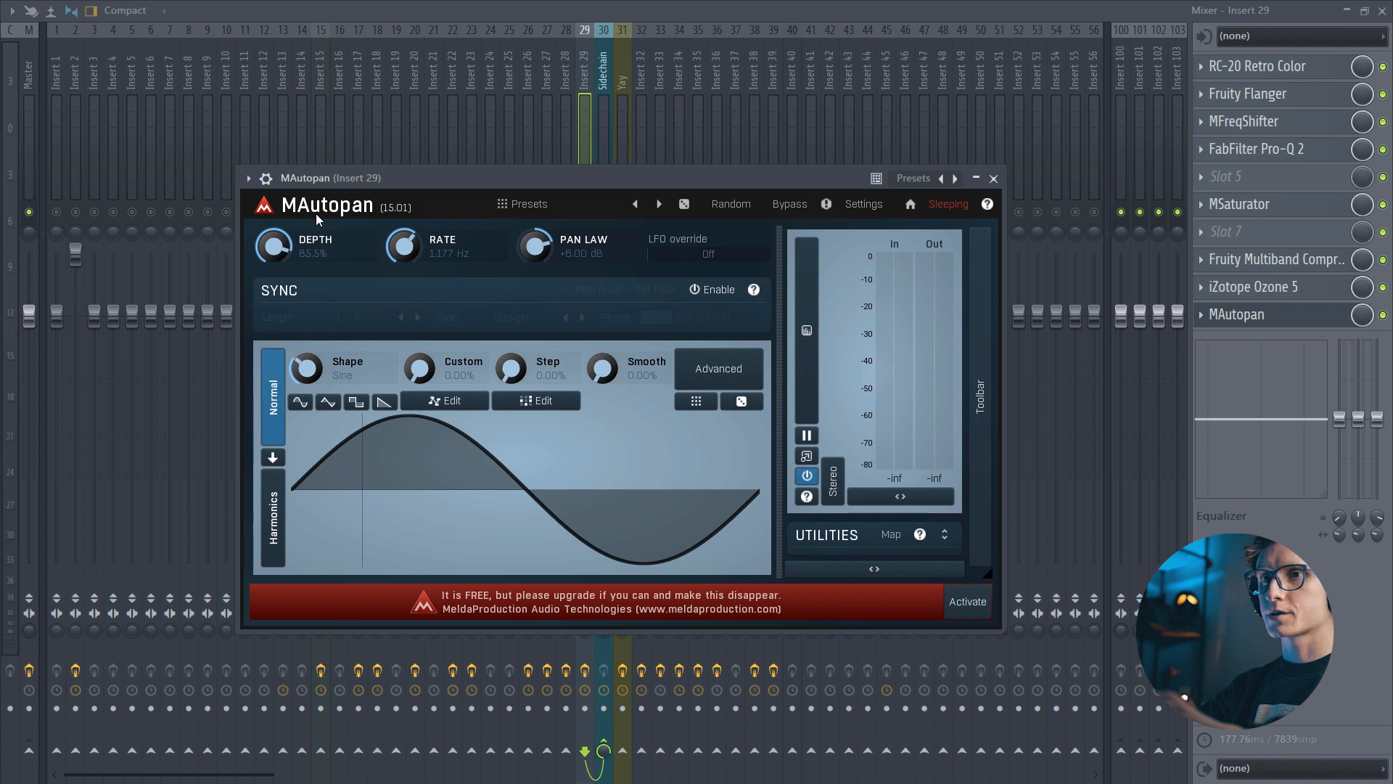
{"action": "key", "text": "space"}
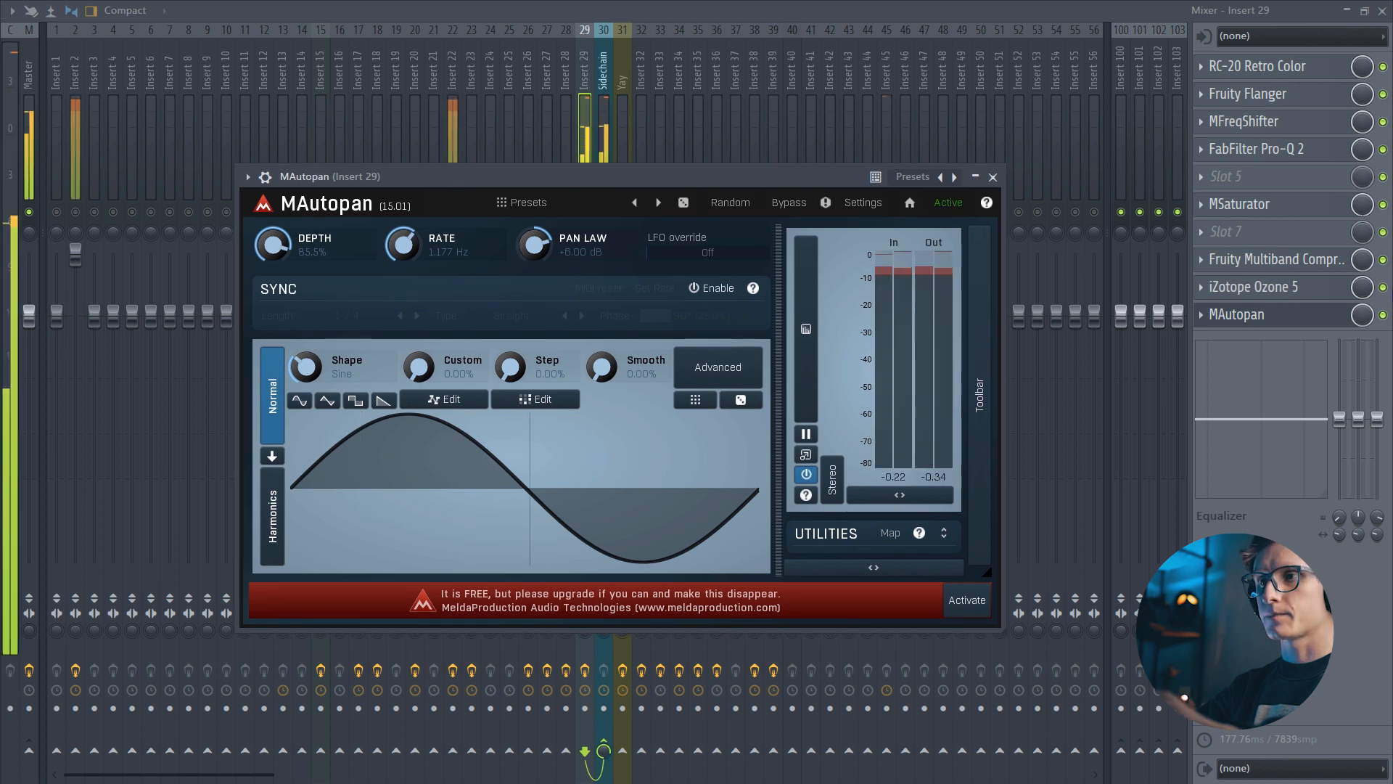
{"action": "key", "text": "Escape"}
Compare the Insert 29 layer with MAutopan off and on, and reopen the MAutopan settings.
{"action": "left_click", "coordinate": [1383, 315]}
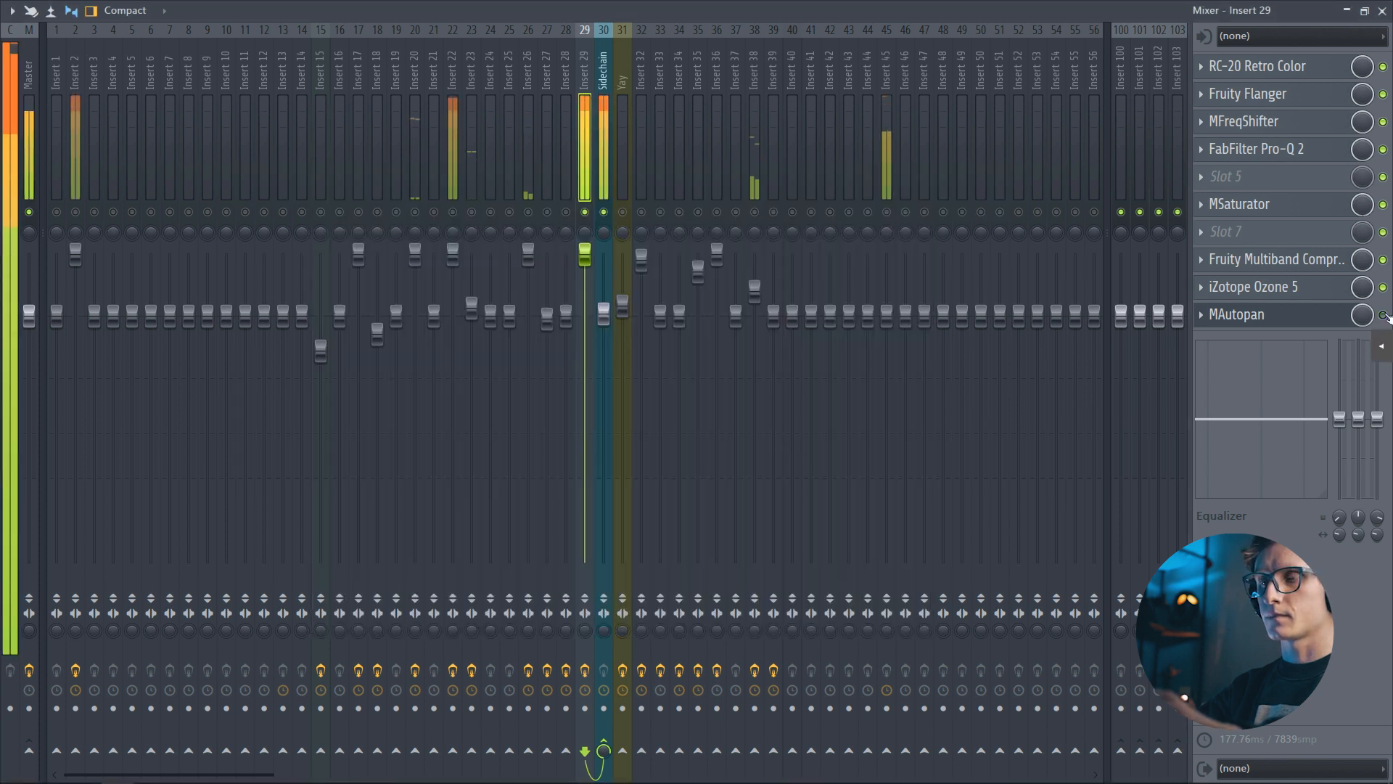
{"action": "left_click", "coordinate": [1383, 315]}
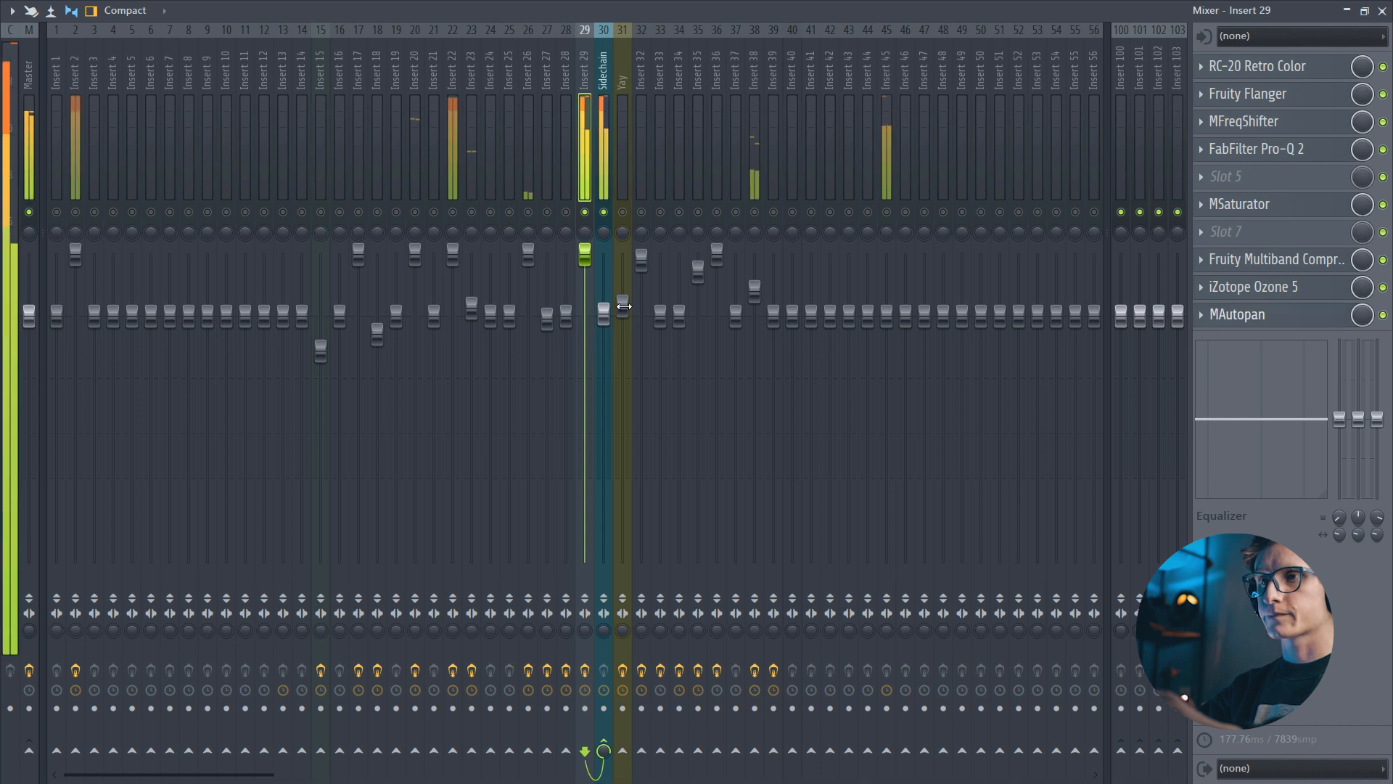
{"action": "key", "text": "space"}
{"action": "left_click_drag", "start_coordinate": [655, 184], "coordinate": [643, 187]}
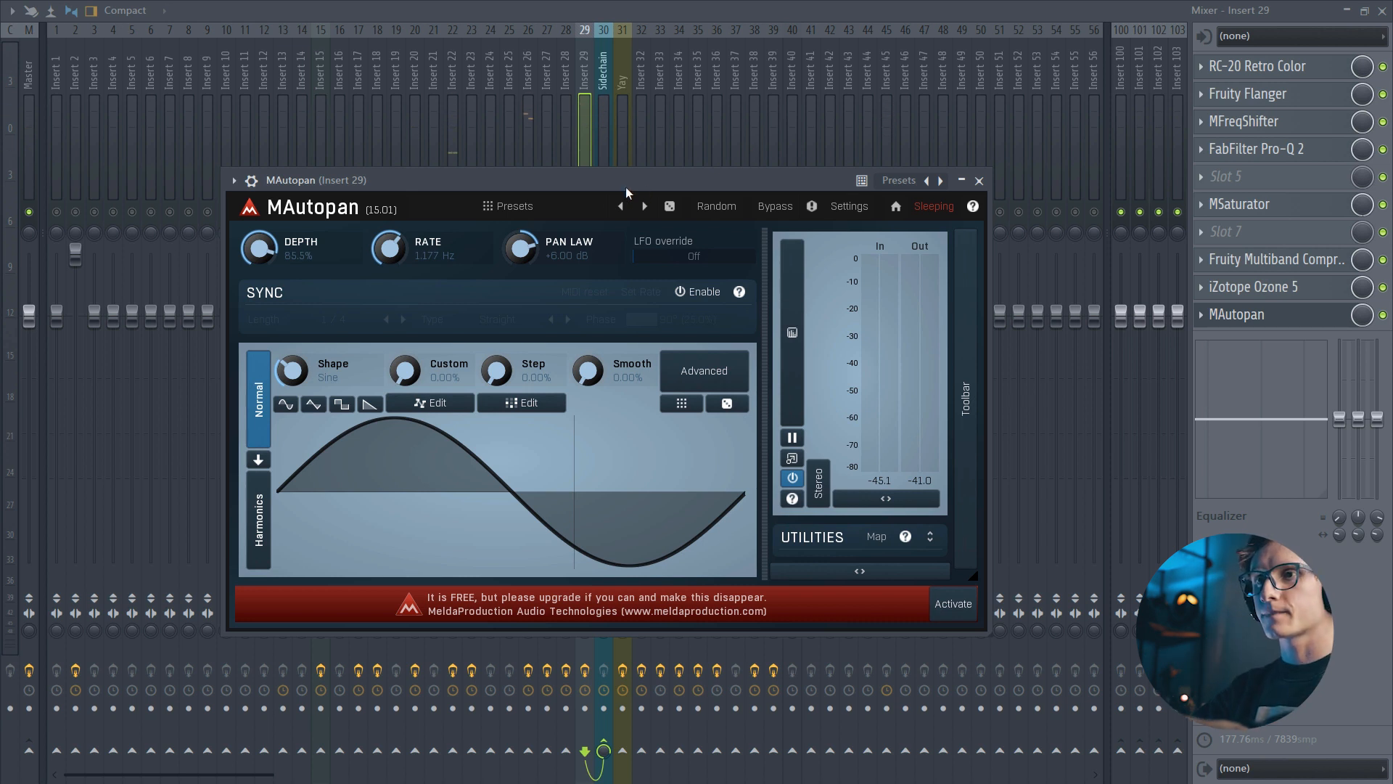
Close the MAutopan settings and play the arrangement from bar 5 in the playlist.
{"action": "key", "text": "Escape"}
{"action": "right_click", "coordinate": [590, 208]}
{"action": "key", "text": "F9"}
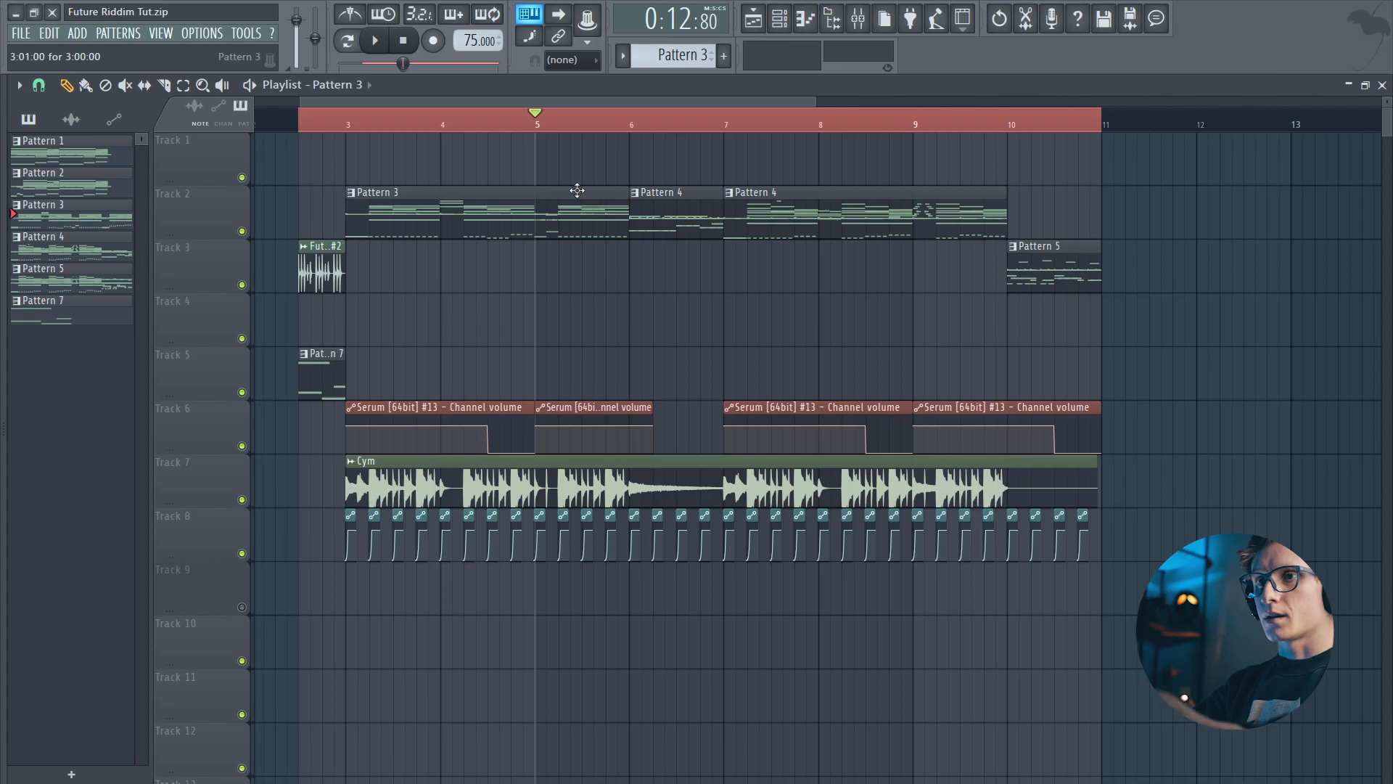
{"action": "key", "text": "space"}
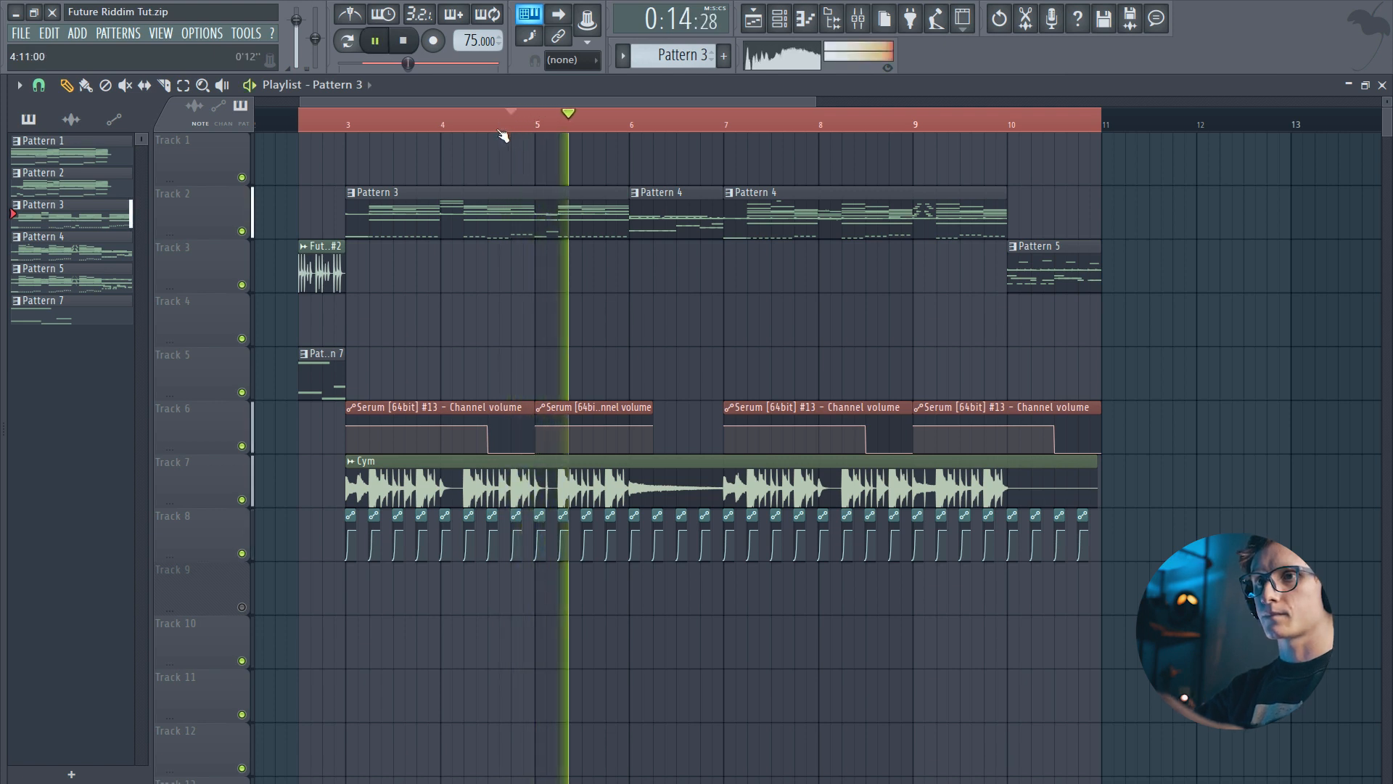
Stop playback, make Pattern 4 the active pattern, and place the playback position at bar 6 in the playlist.
{"action": "left_click", "coordinate": [657, 223]}
{"action": "key", "text": "space"}
{"action": "scroll", "coordinate": [664, 218], "scroll_direction": "up", "scroll_amount": 3}
{"action": "left_click", "coordinate": [632, 120]}
{"action": "mouse_move", "coordinate": [704, 176]}
{"action": "left_mouse_down"}
{"action": "mouse_move", "coordinate": [706, 130]}
{"action": "mouse_move", "coordinate": [719, 182]}
{"action": "left_mouse_up"}
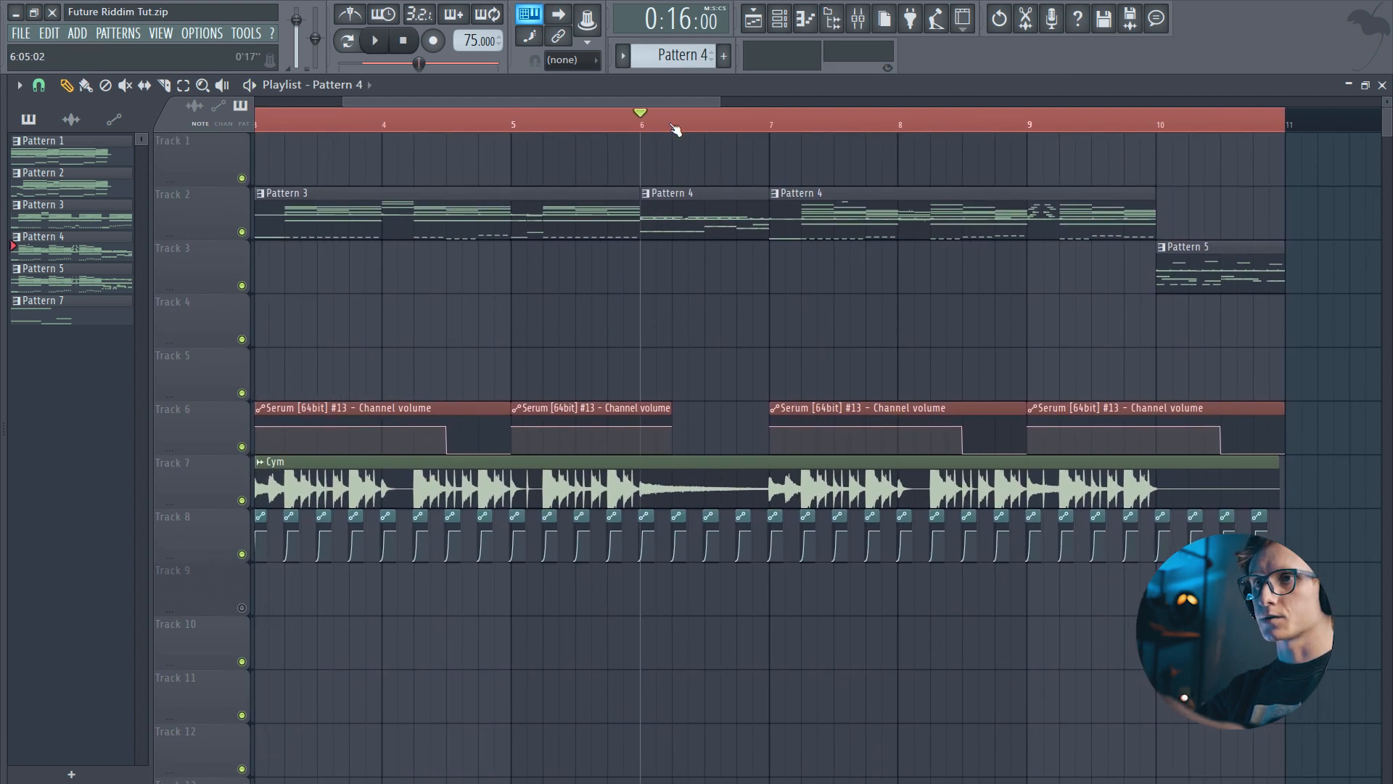
Audition Insert 29 from bar 6 with its effects bypassed, and re-enable the effect chain from MAutopan up to MFreqShifter.
{"action": "left_click", "coordinate": [857, 22]}
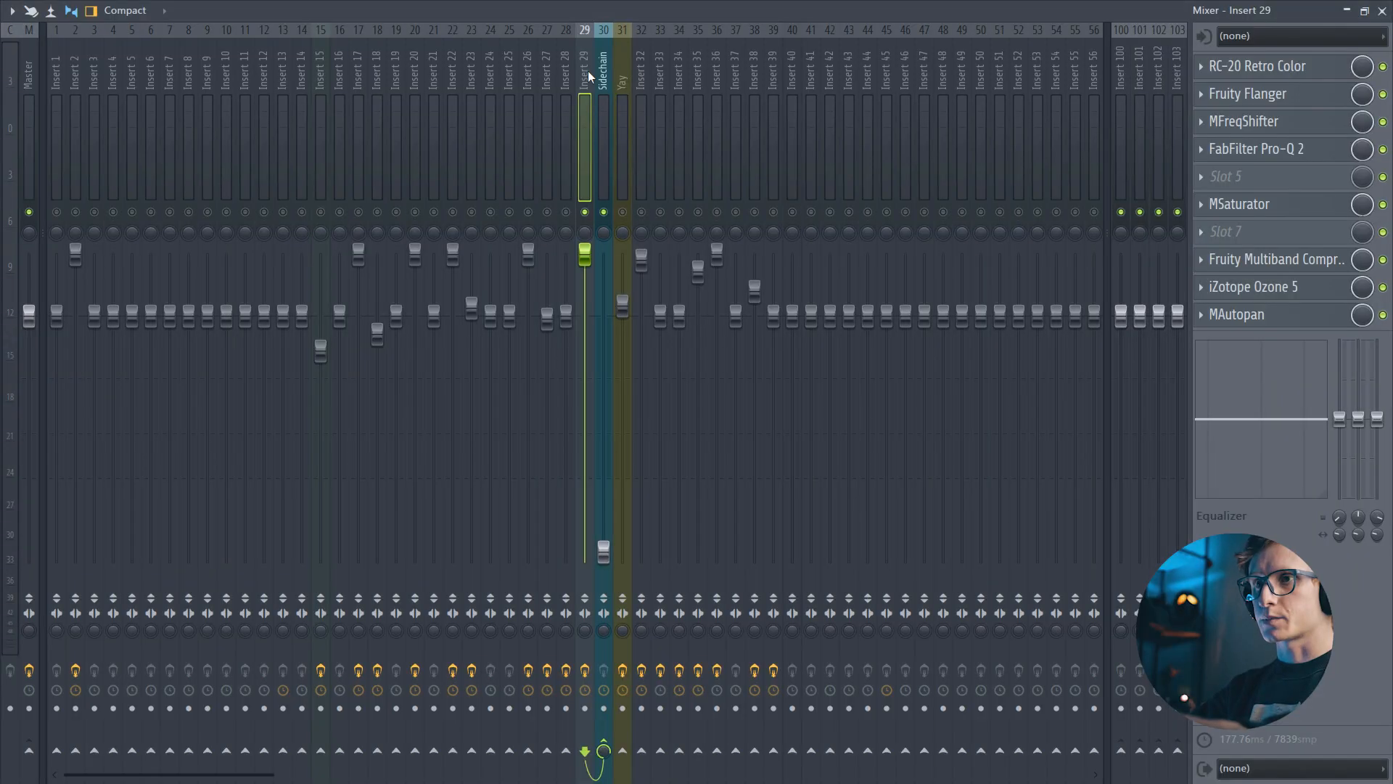
{"action": "key", "text": "space"}
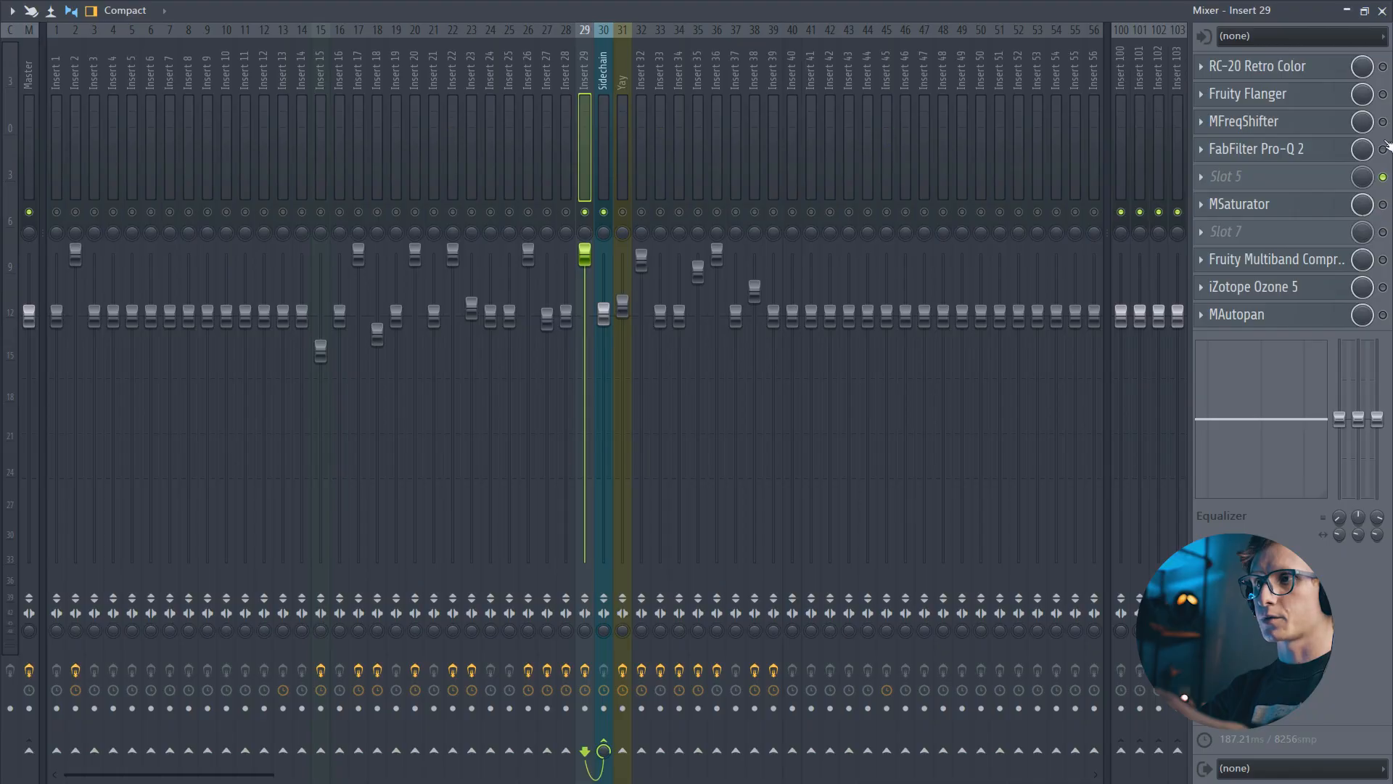
{"action": "key", "text": "space"}
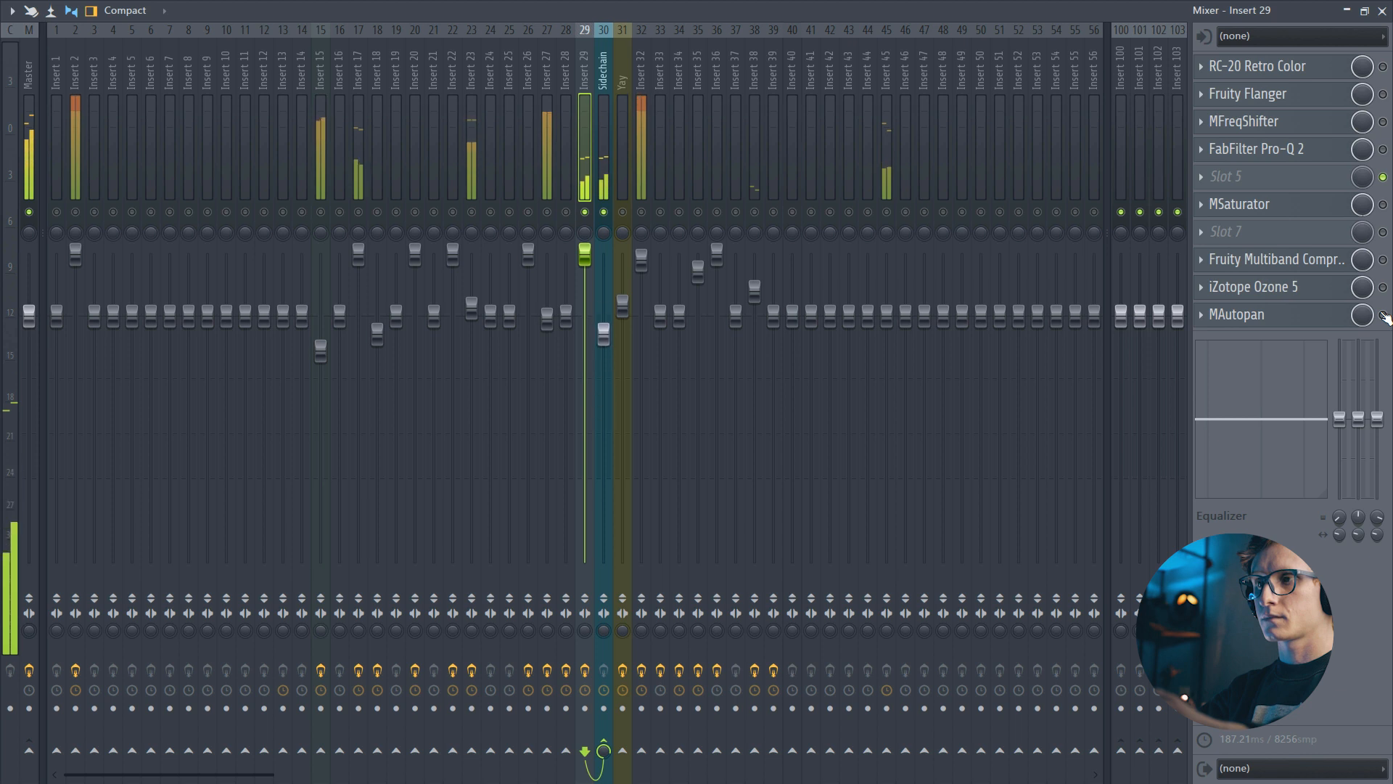
{"action": "left_click", "coordinate": [1383, 287]}
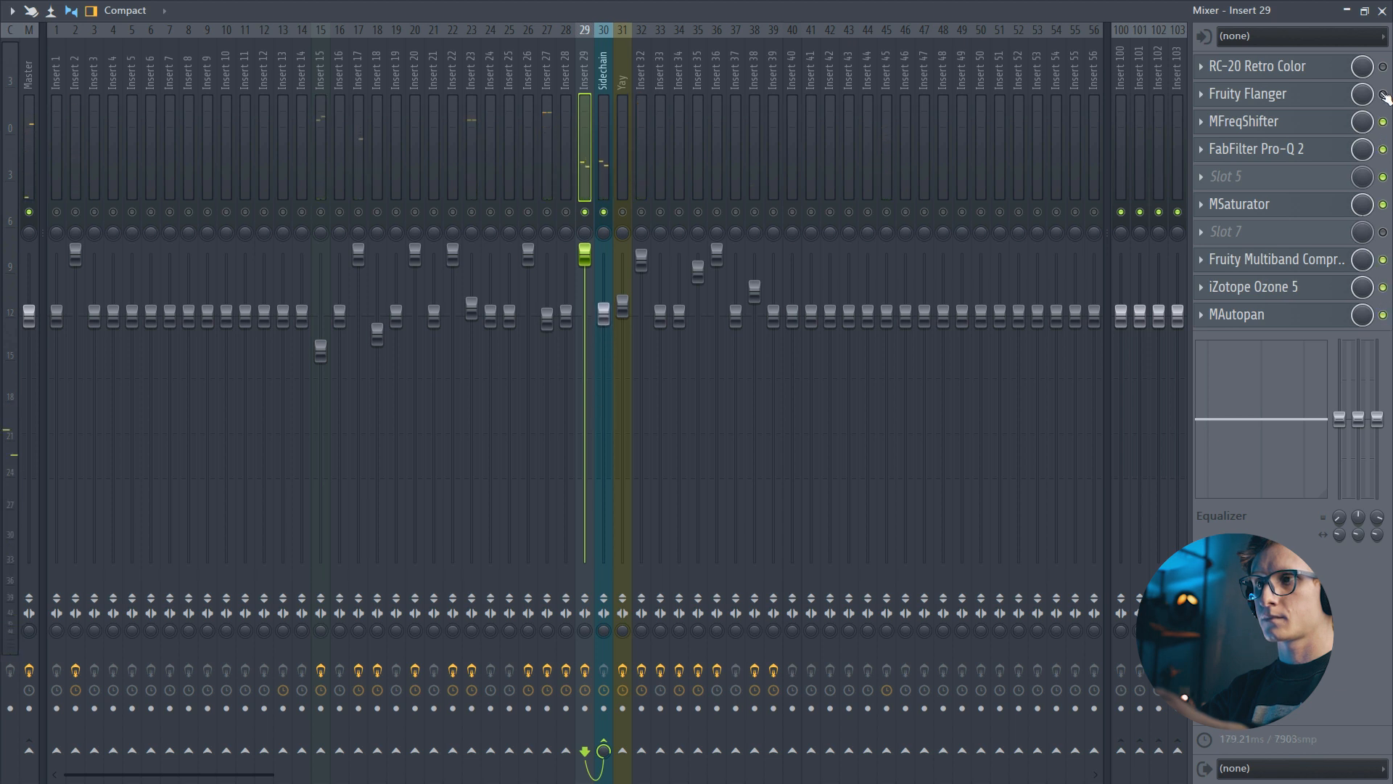